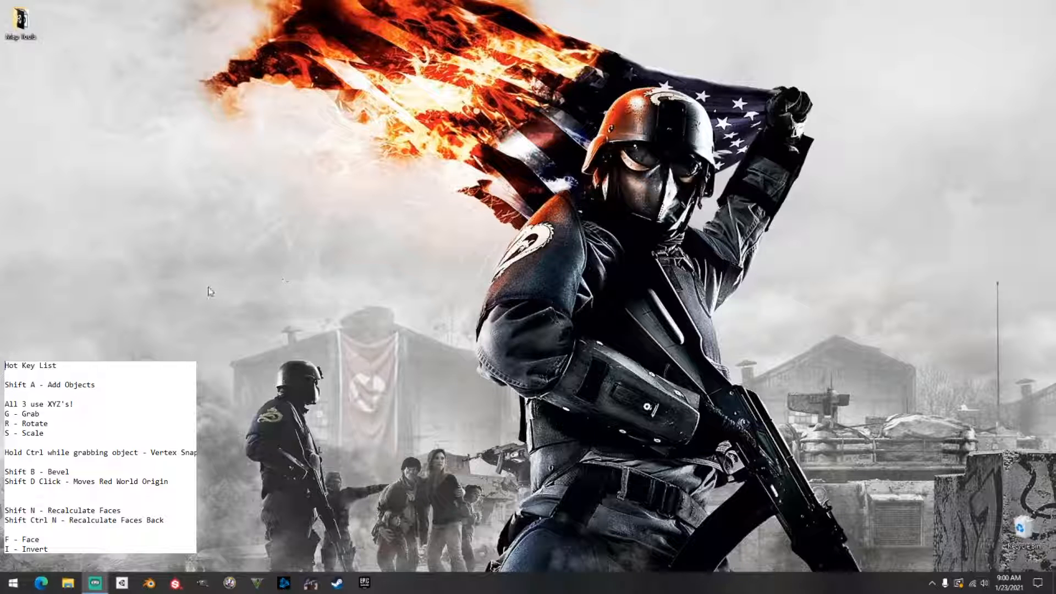
# Launch Blender with a General scene and delete the default camera, cube and light.
pyautogui.click(149, 584)
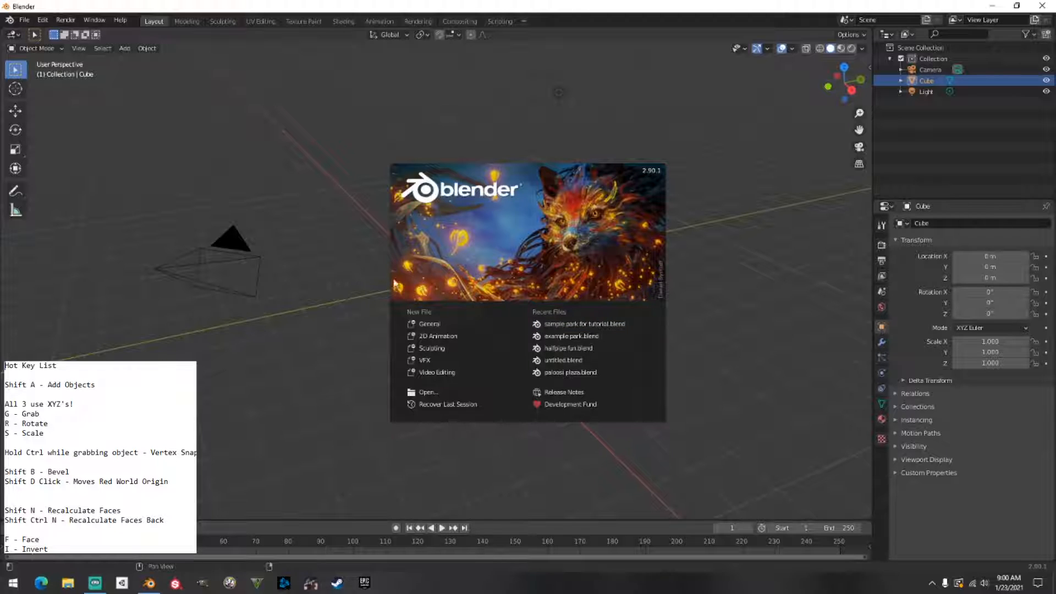
pyautogui.click(434, 324)
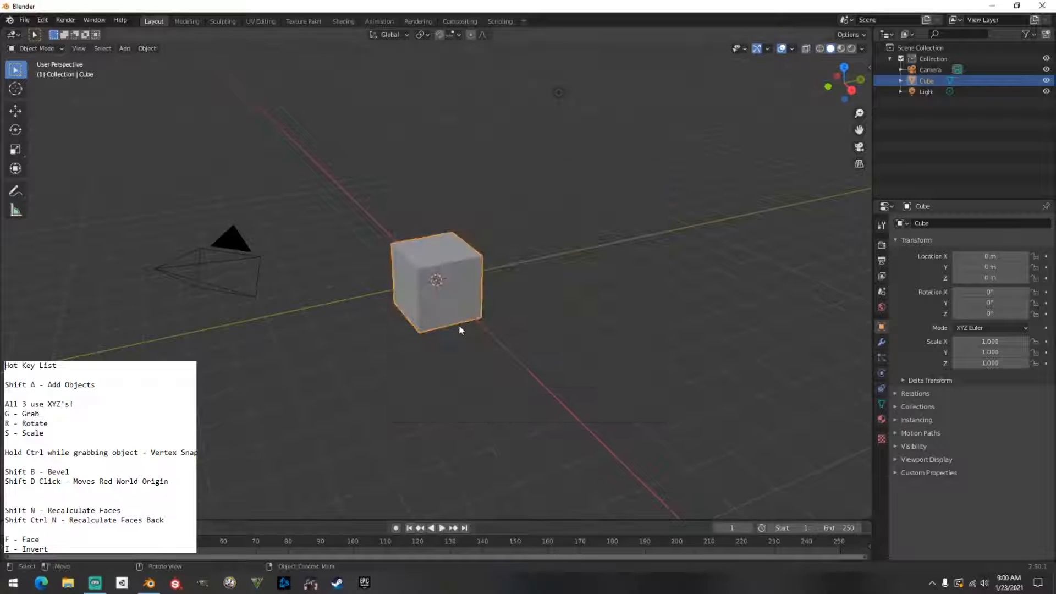
pyautogui.moveTo(164, 110); pyautogui.dragTo(605, 365)
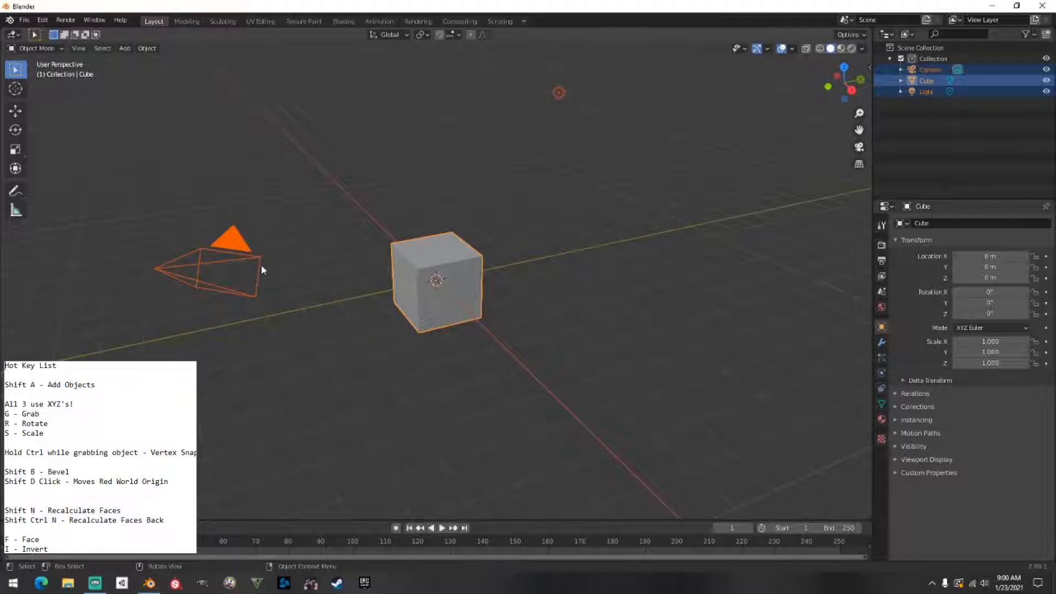
pyautogui.press('Delete')
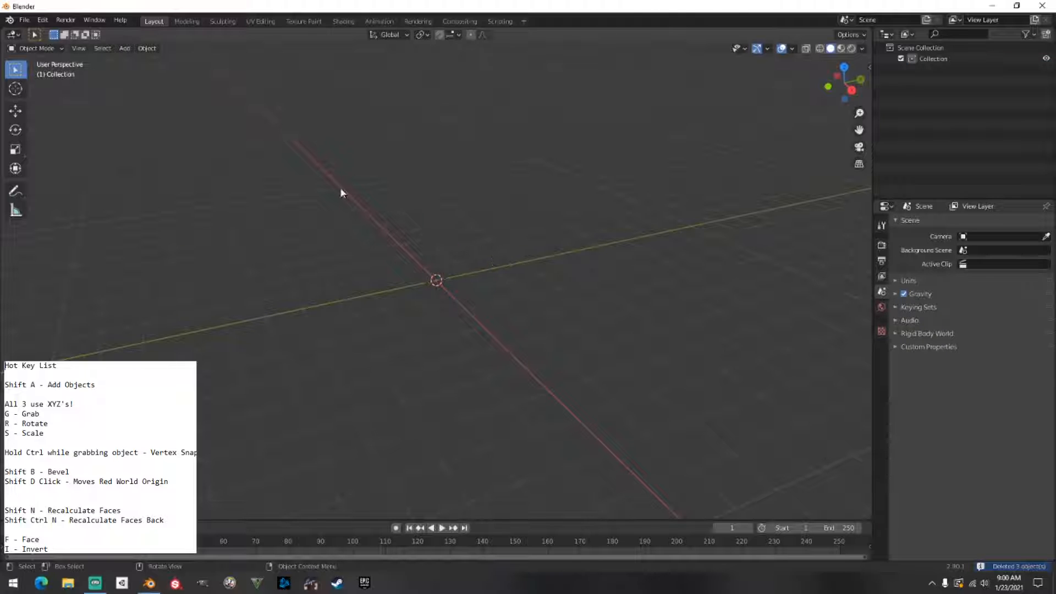
# Open "sample park for tutorial.blend" from the Parks folder without saving the current scene.
pyautogui.click(25, 21)
pyautogui.click(46, 42)
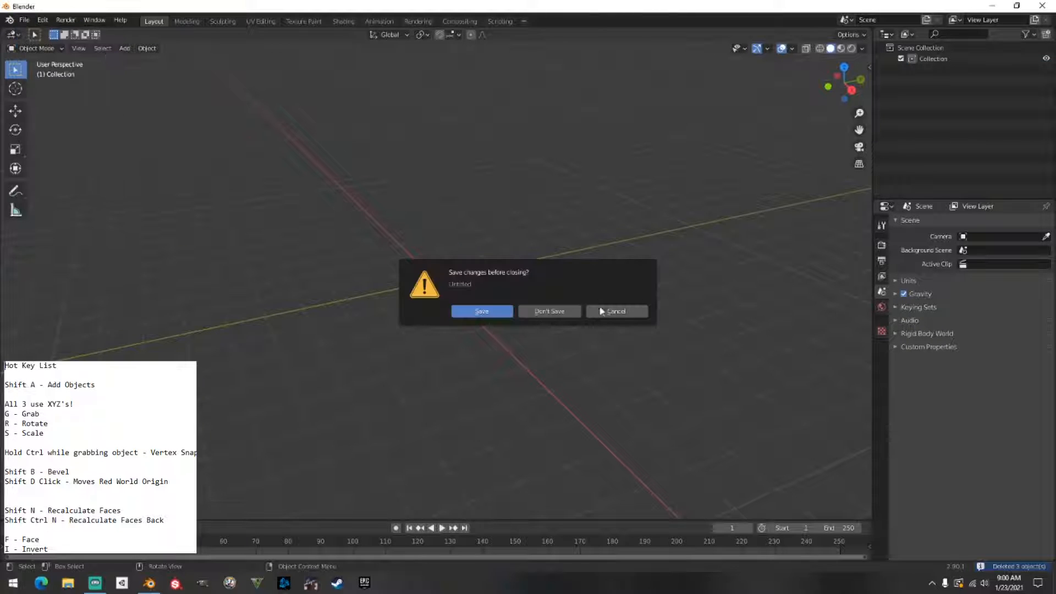
pyautogui.click(553, 311)
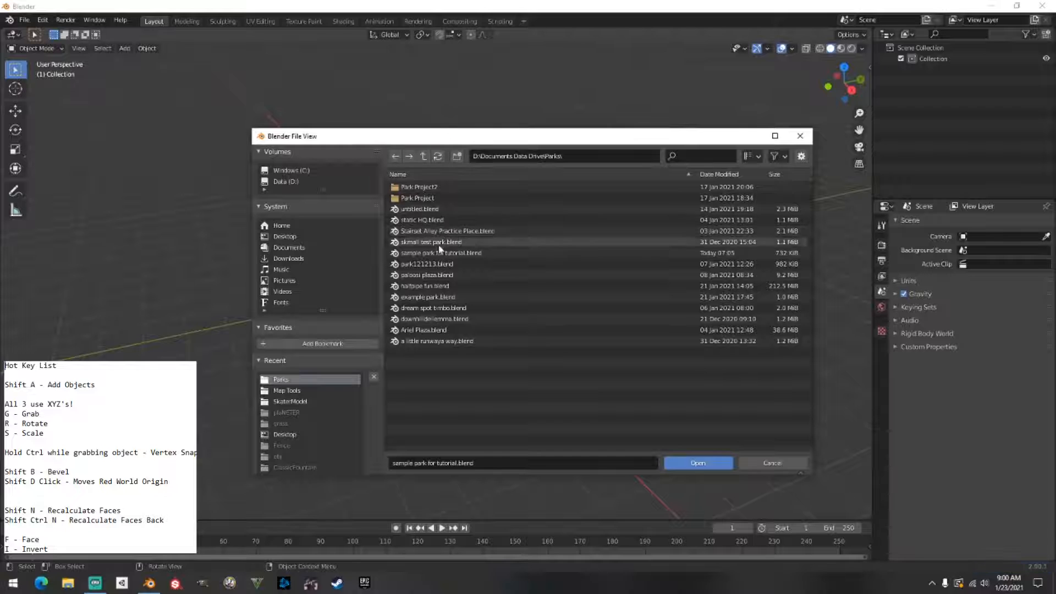
pyautogui.doubleClick(440, 252)
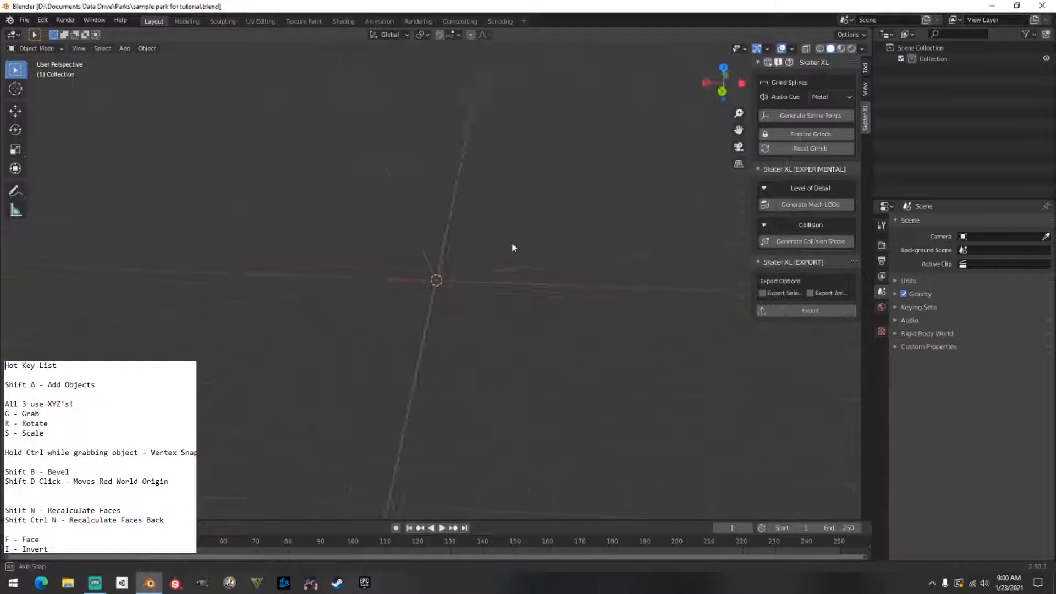
# Inspect the empty park scene around the world origin from several angles.
pyautogui.moveTo(512, 247); pyautogui.dragTo(471, 224, button='middle')
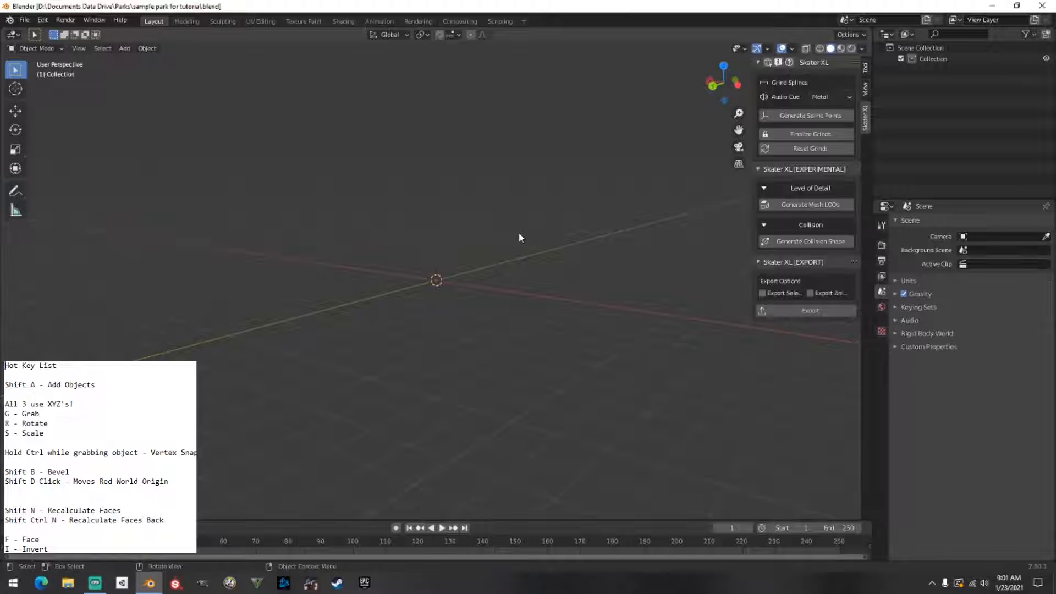
pyautogui.moveTo(518, 232); pyautogui.dragTo(49, 226, button='middle')
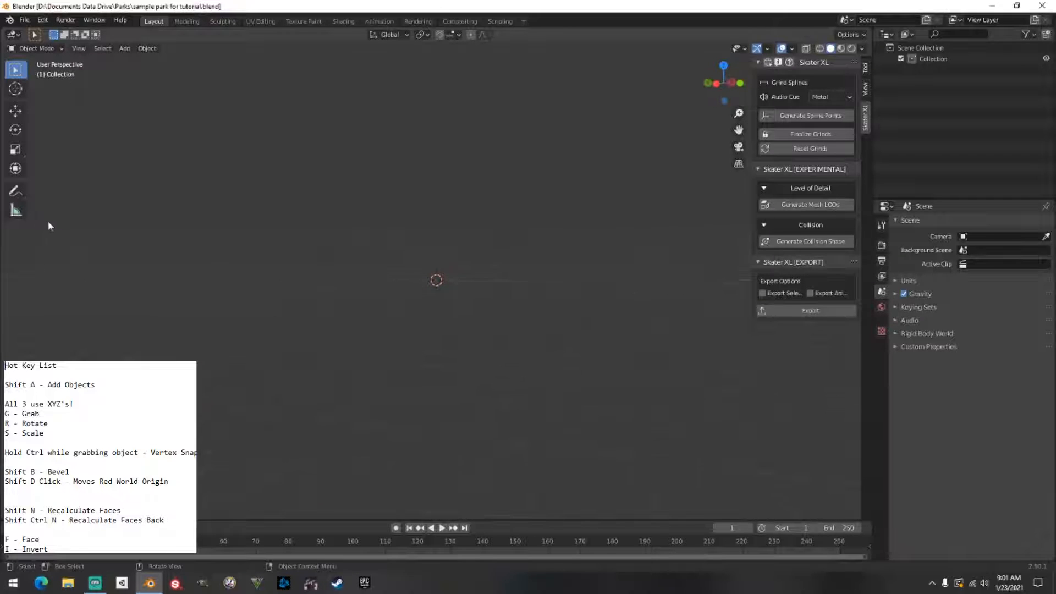
pyautogui.moveTo(431, 241); pyautogui.dragTo(537, 258, button='middle')
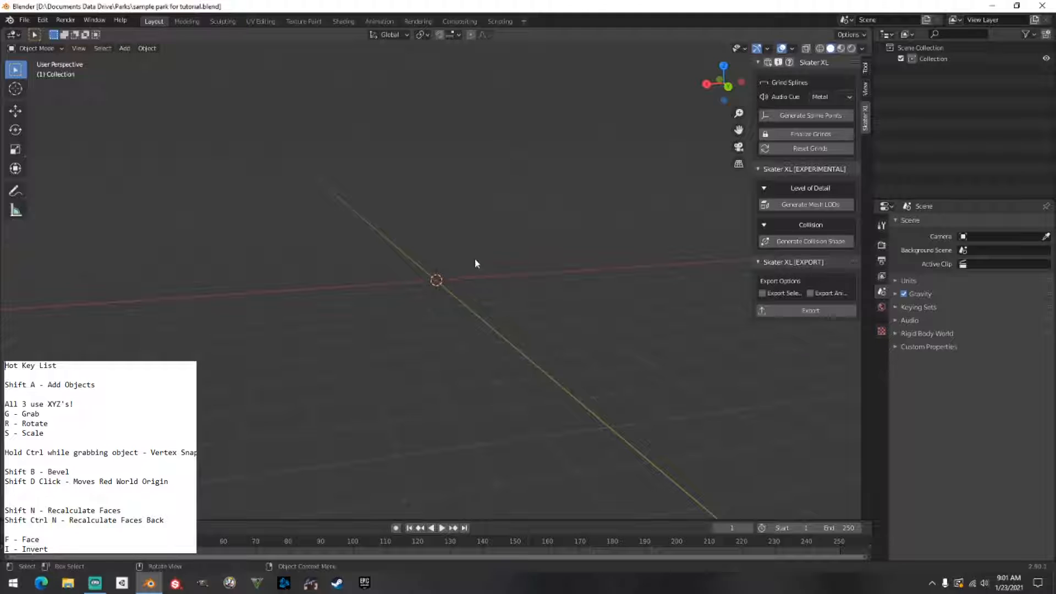
pyautogui.moveTo(392, 256); pyautogui.dragTo(502, 271, button='middle')
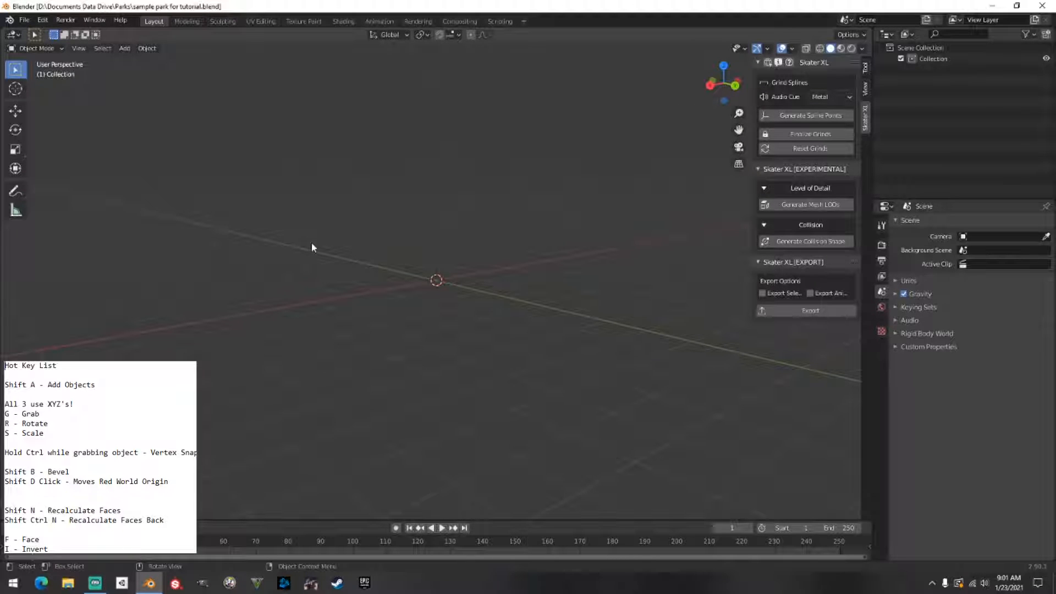
# Reposition the 3D cursor slightly away from the world origin in the empty scene.
pyautogui.press('shift')
pyautogui.keyDown('shift'); pyautogui.moveTo(389, 249); pyautogui.dragTo(436, 225, button='middle'); pyautogui.keyUp('shift')
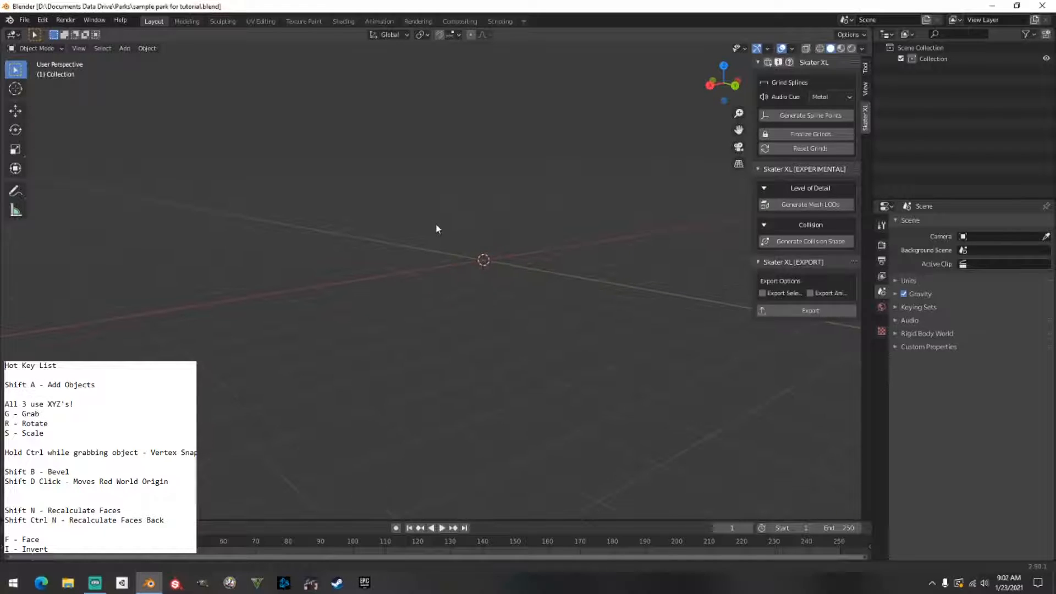
pyautogui.keyDown('shift'); pyautogui.moveTo(436, 225); pyautogui.dragTo(561, 240, button='middle'); pyautogui.keyUp('shift')
pyautogui.moveTo(558, 239); pyautogui.dragTo(596, 236)
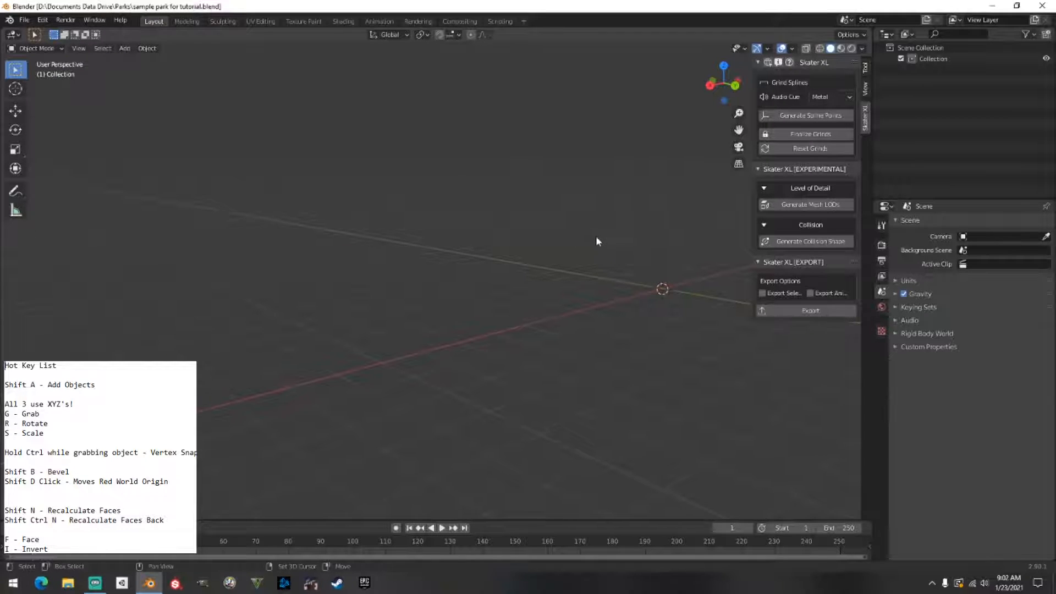
pyautogui.keyDown('shift'); pyautogui.moveTo(595, 235); pyautogui.dragTo(435, 250, button='middle'); pyautogui.keyUp('shift')
pyautogui.keyDown('shift'); pyautogui.moveTo(514, 246); pyautogui.dragTo(461, 270, button='right'); pyautogui.keyUp('shift')
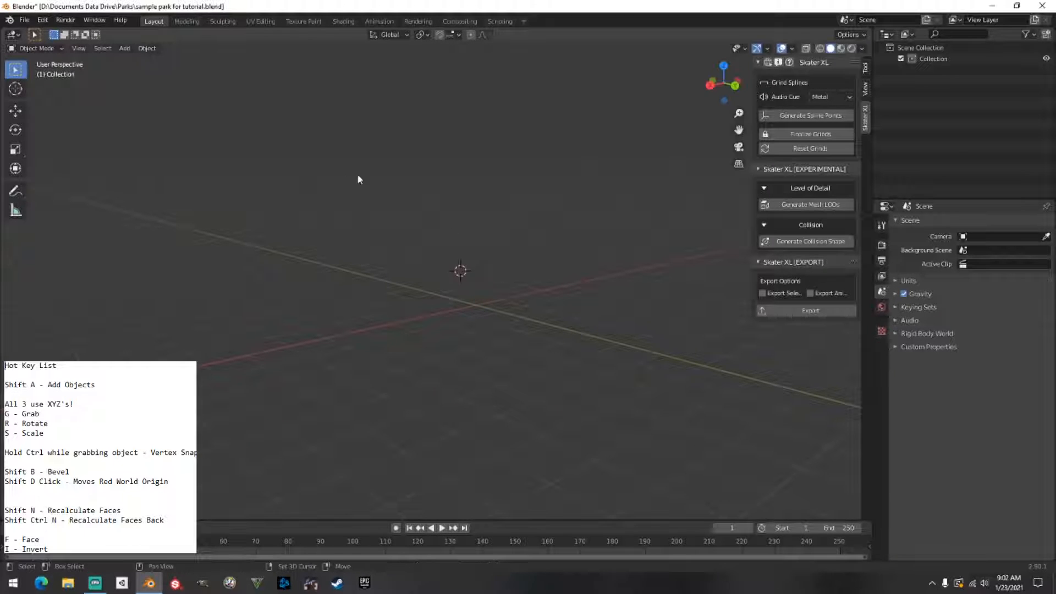
# Create a new General file, discarding the changes, and delete its default camera, cube and light.
pyautogui.click(25, 21)
pyautogui.click(25, 20)
pyautogui.moveTo(38, 33)
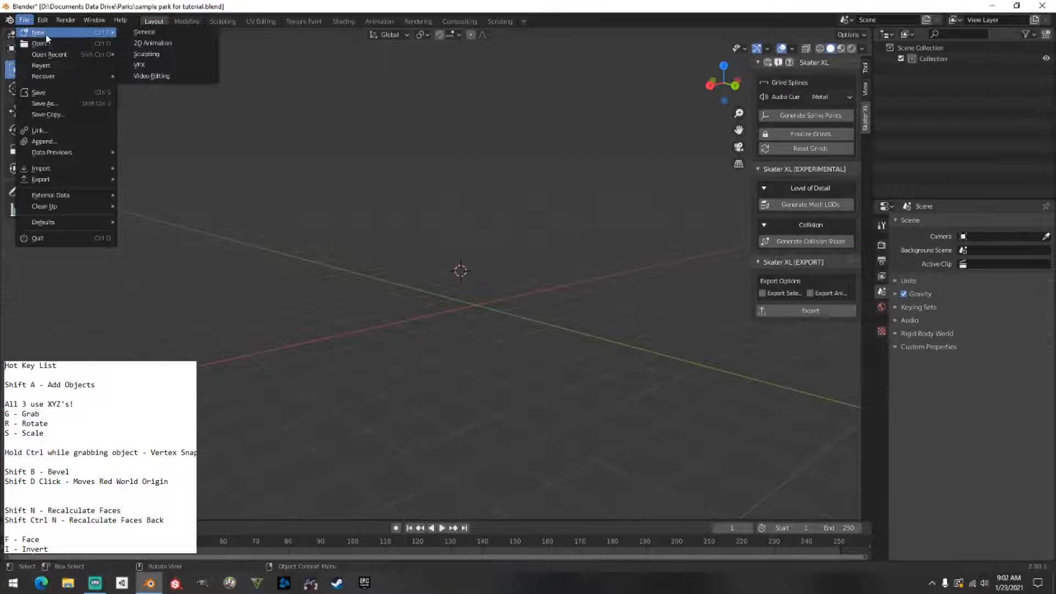
pyautogui.click(141, 33)
pyautogui.click(549, 311)
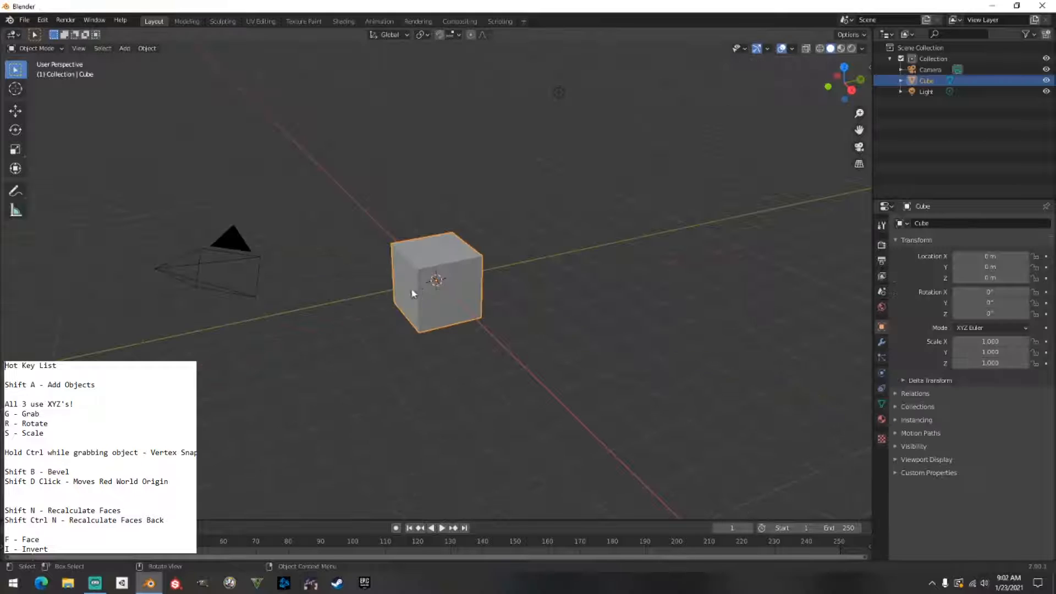
pyautogui.moveTo(160, 172); pyautogui.dragTo(774, 330)
pyautogui.press('Delete')
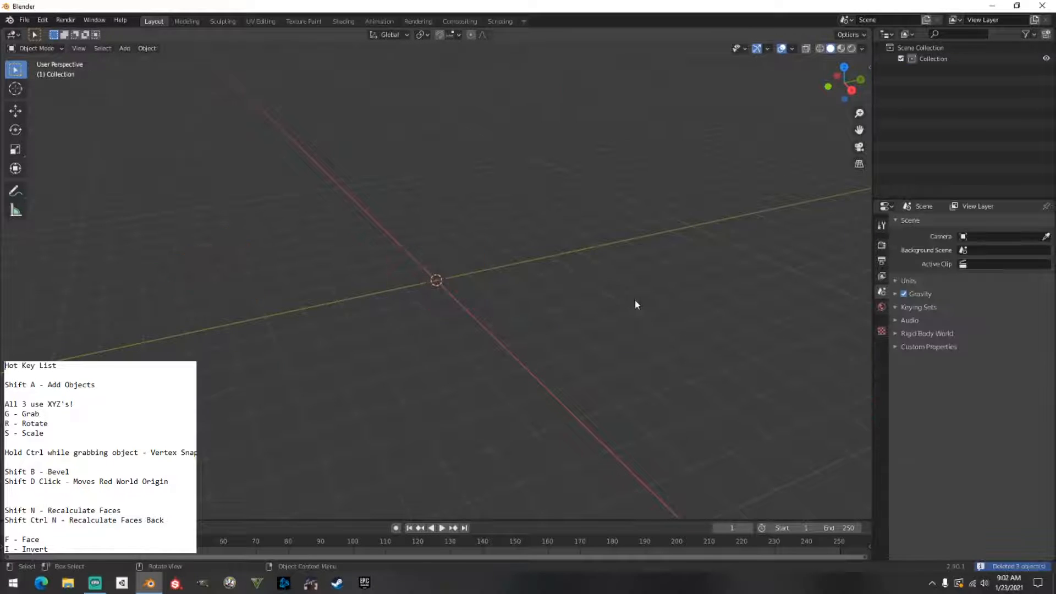
# Add a plane mesh at the world origin.
pyautogui.moveTo(632, 302); pyautogui.dragTo(510, 286, button='middle')
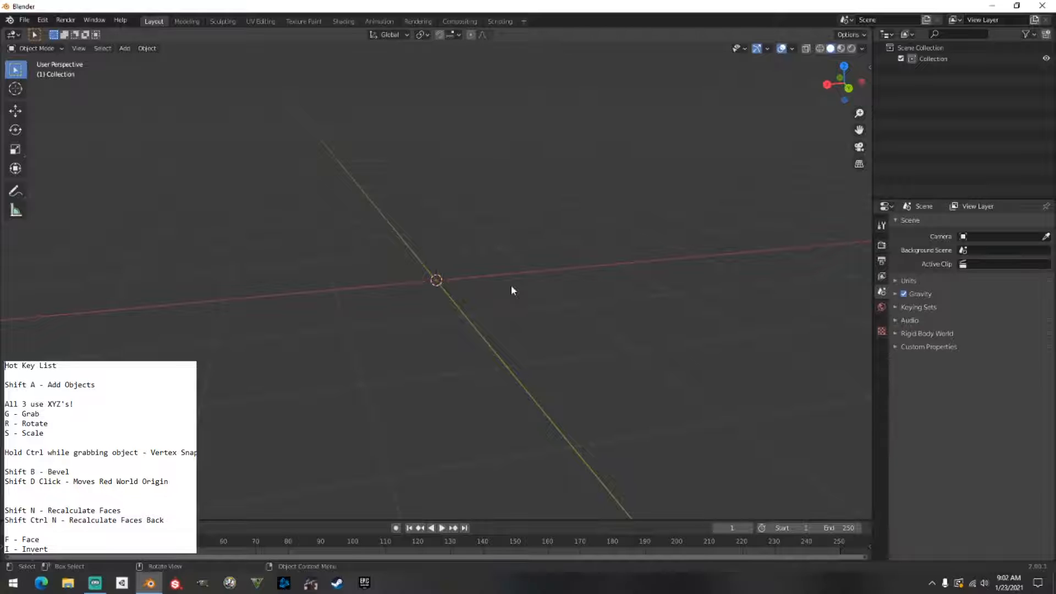
pyautogui.press('shift')
pyautogui.hotkey('shift', 'a')
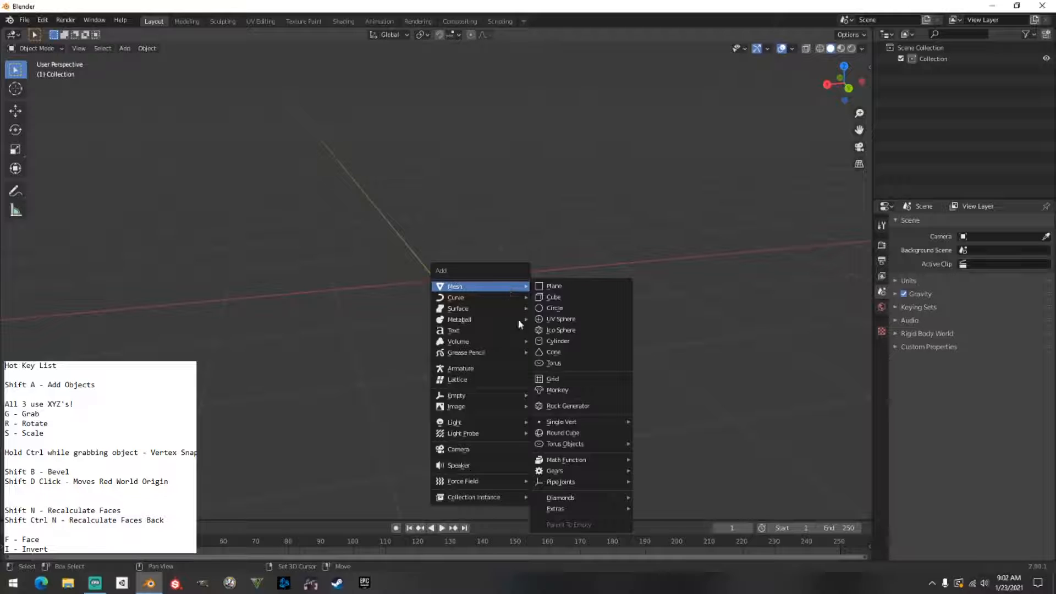
pyautogui.moveTo(502, 292)
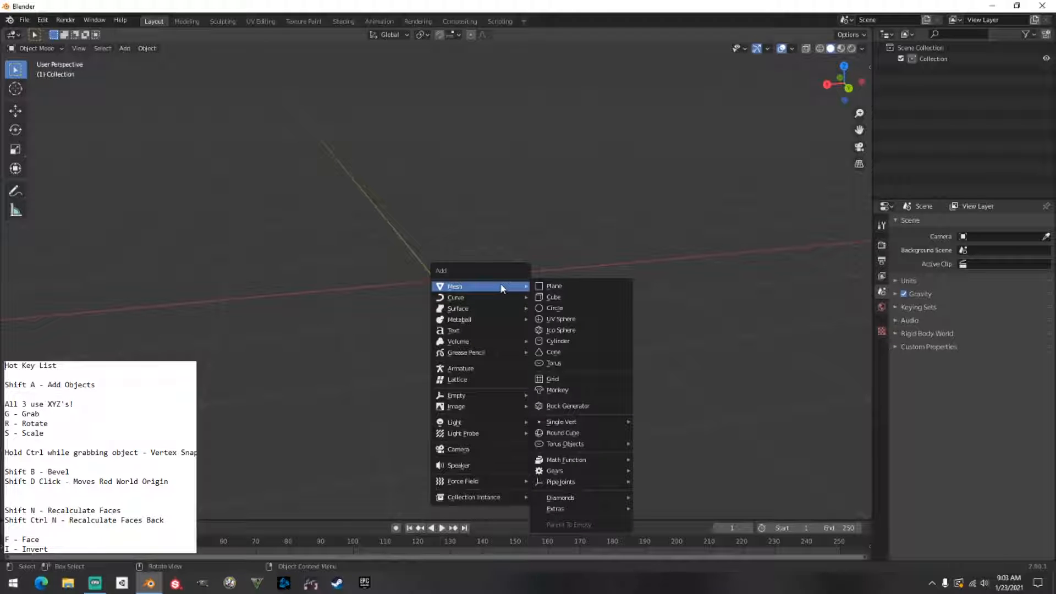
pyautogui.click(565, 286)
pyautogui.click(565, 280)
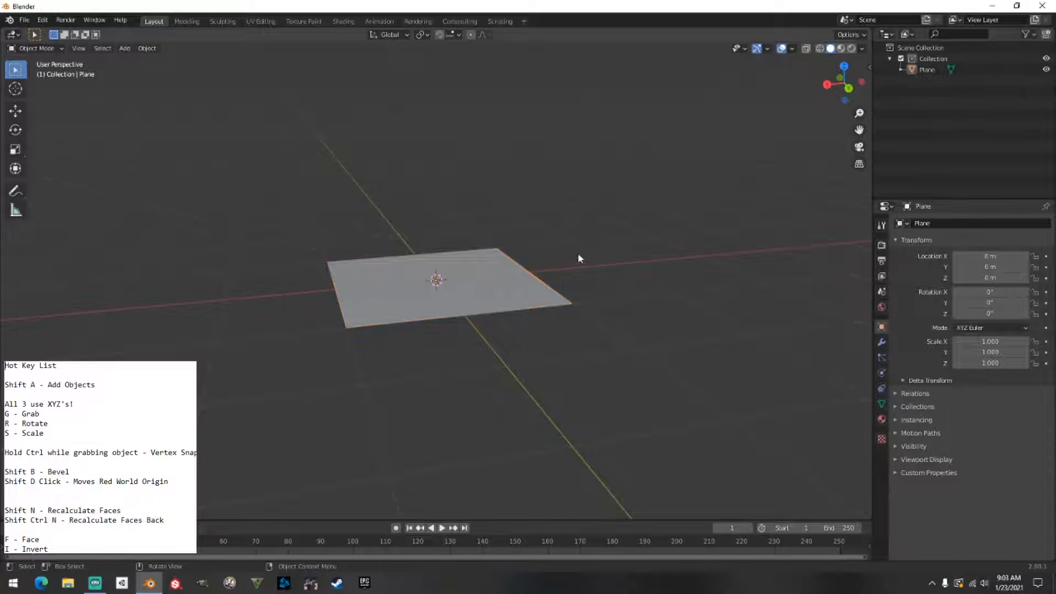
# Scale the plane uniformly to about 2.3 times its original size.
pyautogui.moveTo(578, 252); pyautogui.dragTo(523, 275, button='middle')
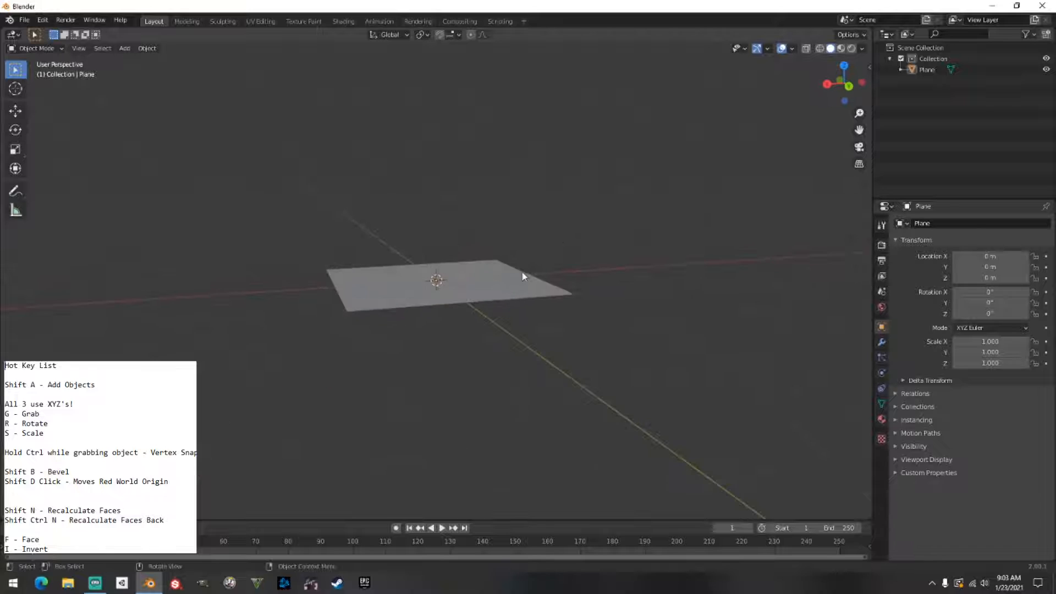
pyautogui.click(513, 273)
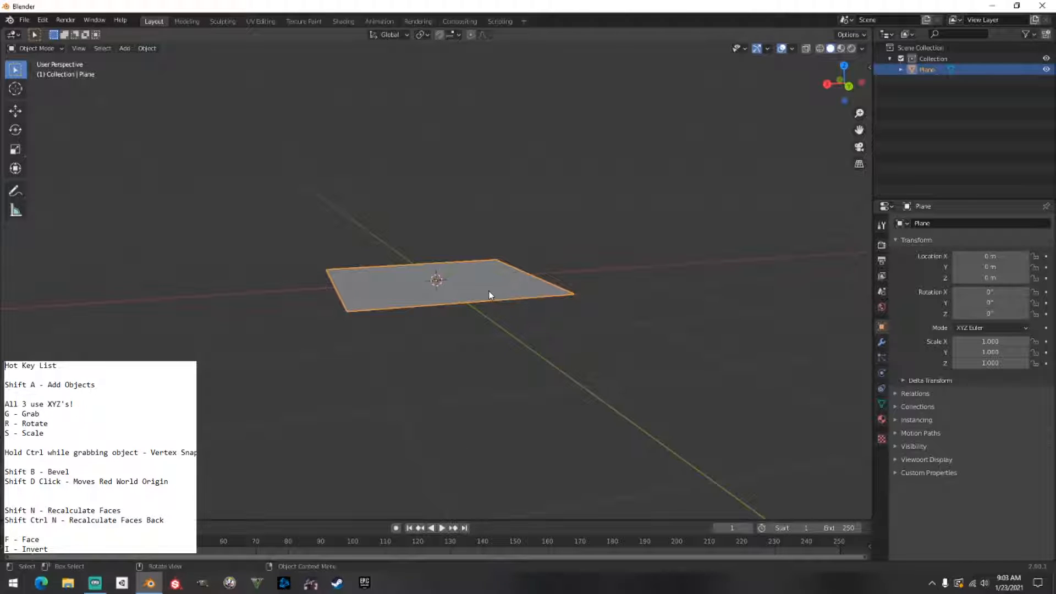
pyautogui.press('s')
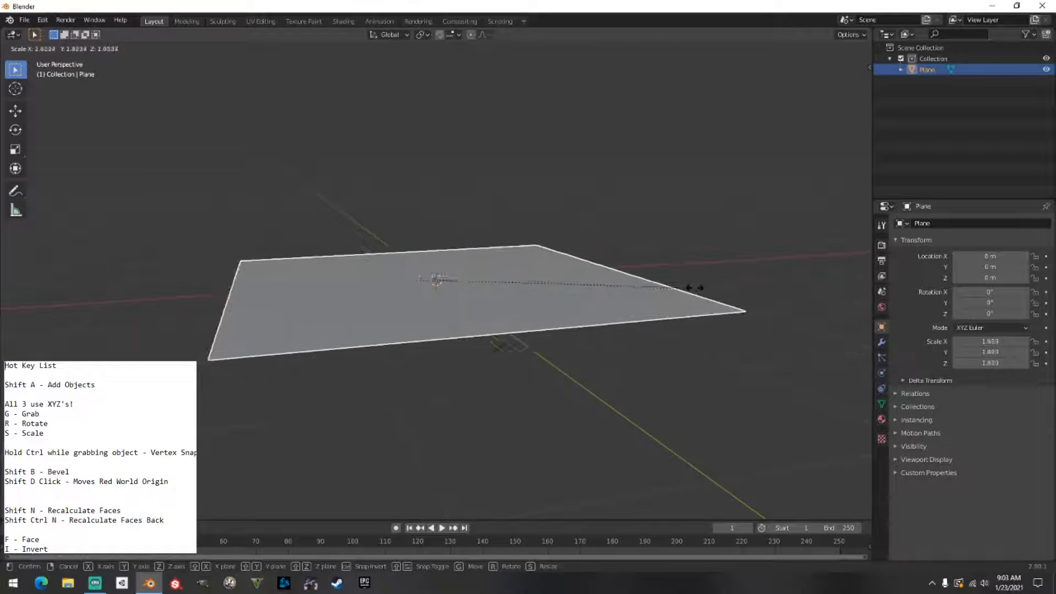
pyautogui.click(736, 265)
# Examine the deselected and selected plane from low, high and side angles around the world origin.
pyautogui.moveTo(622, 306); pyautogui.dragTo(637, 164, button='middle')
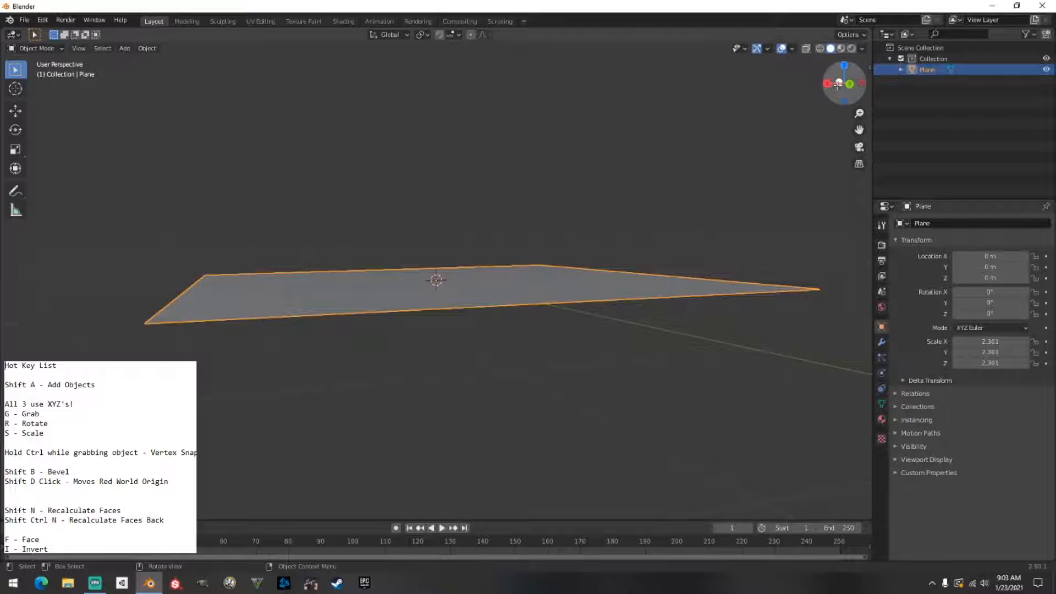
pyautogui.moveTo(573, 121); pyautogui.dragTo(630, 186, button='middle')
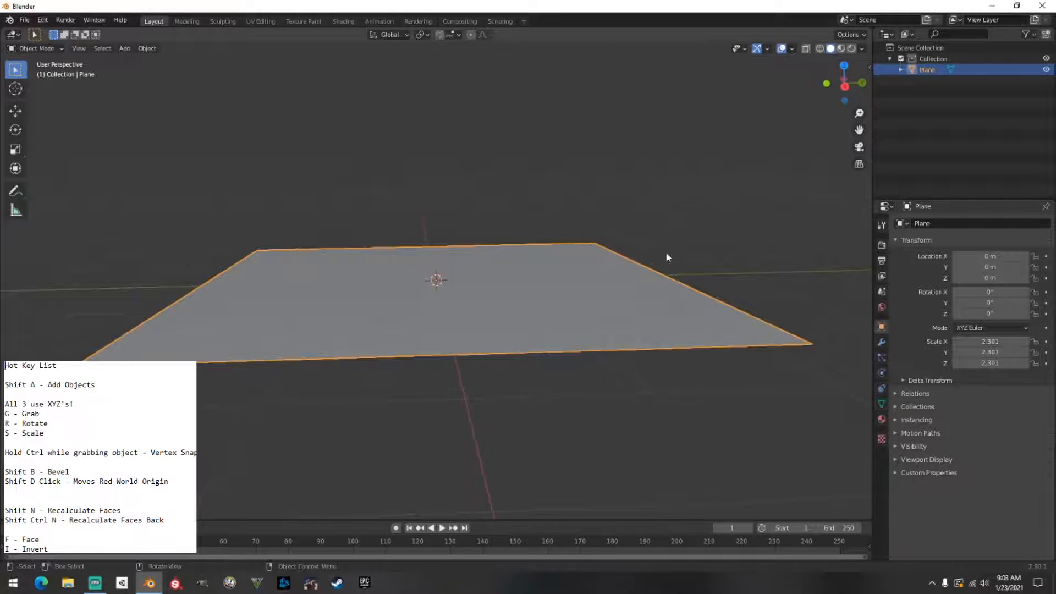
pyautogui.moveTo(667, 257); pyautogui.dragTo(607, 220, button='middle')
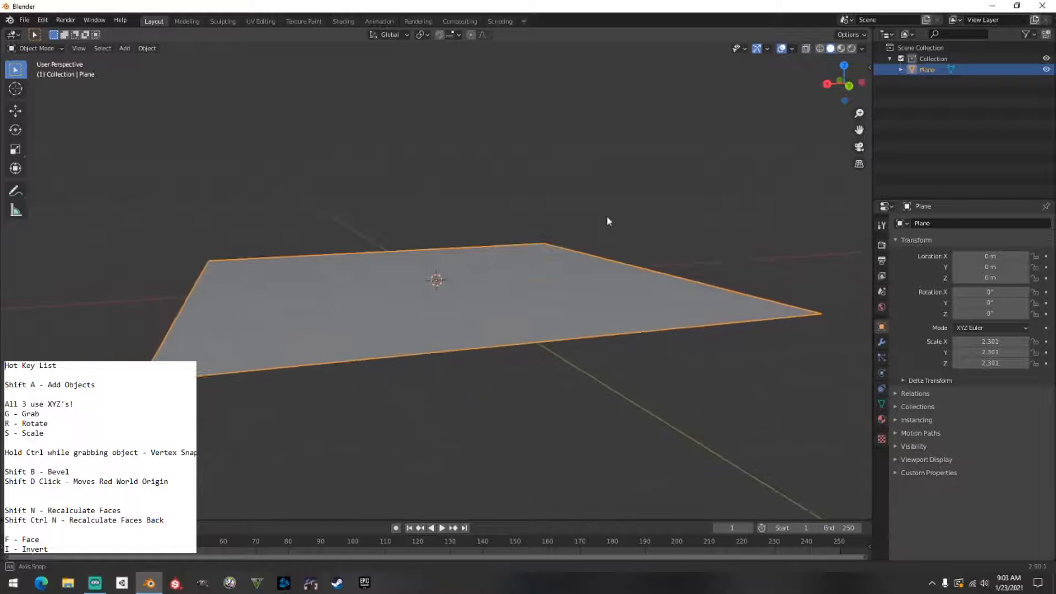
pyautogui.moveTo(772, 140); pyautogui.dragTo(740, 205, button='middle')
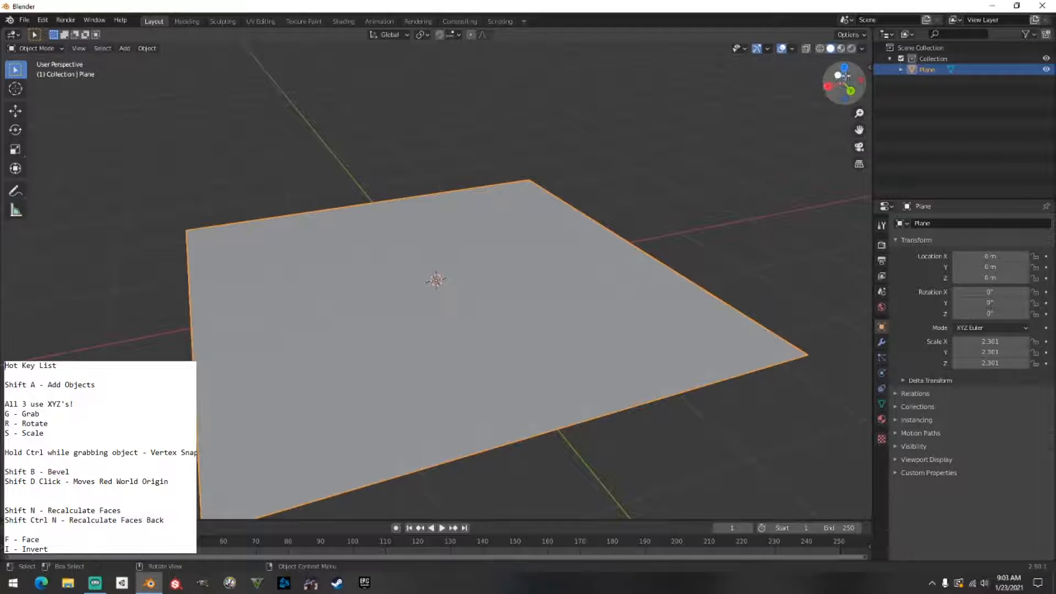
pyautogui.moveTo(845, 76); pyautogui.dragTo(697, 156)
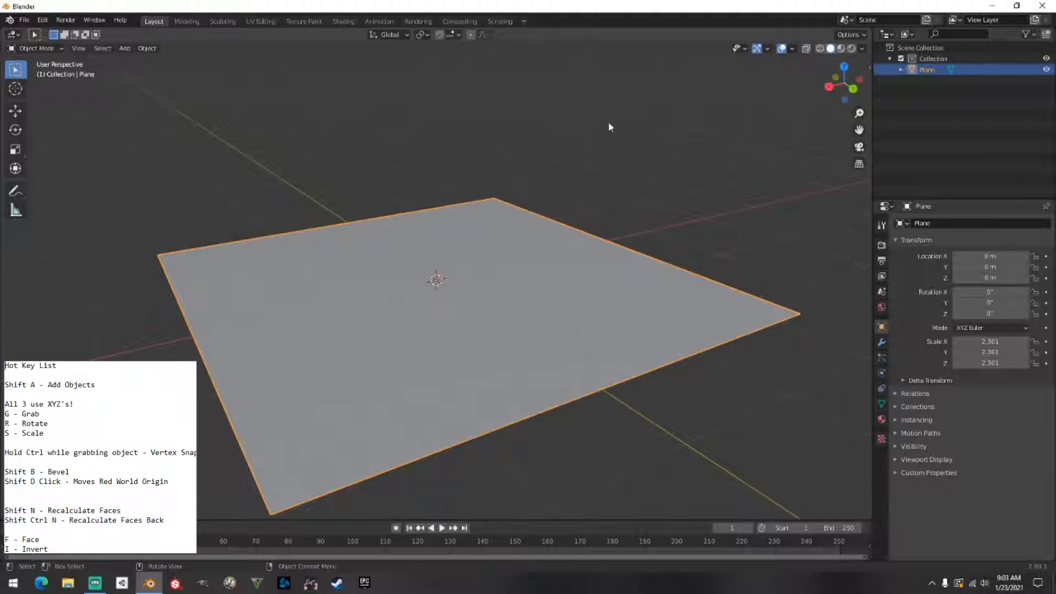
pyautogui.moveTo(608, 127); pyautogui.dragTo(645, 111, button='middle')
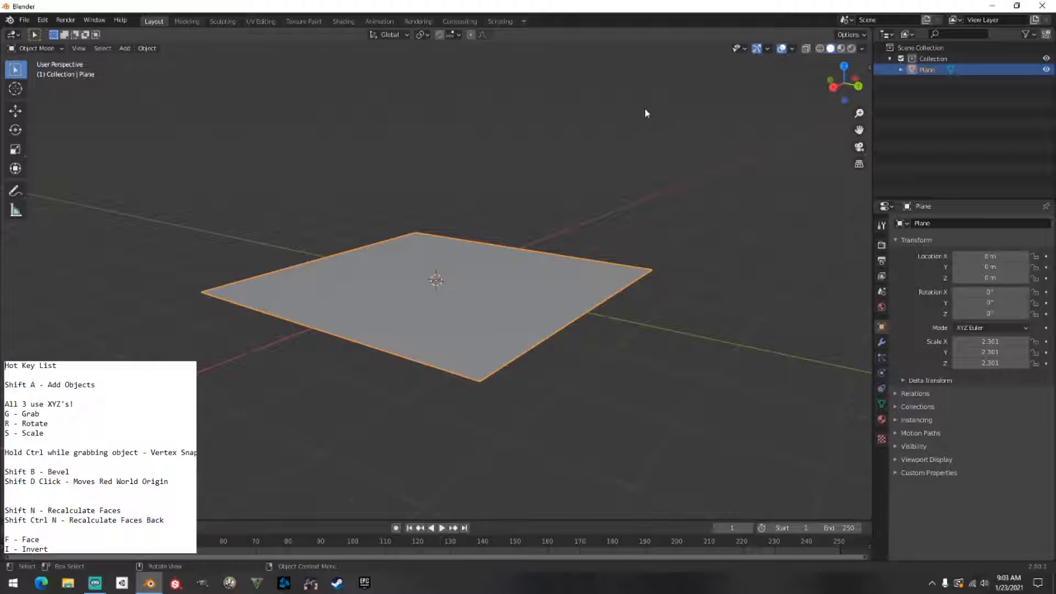
pyautogui.click(548, 184)
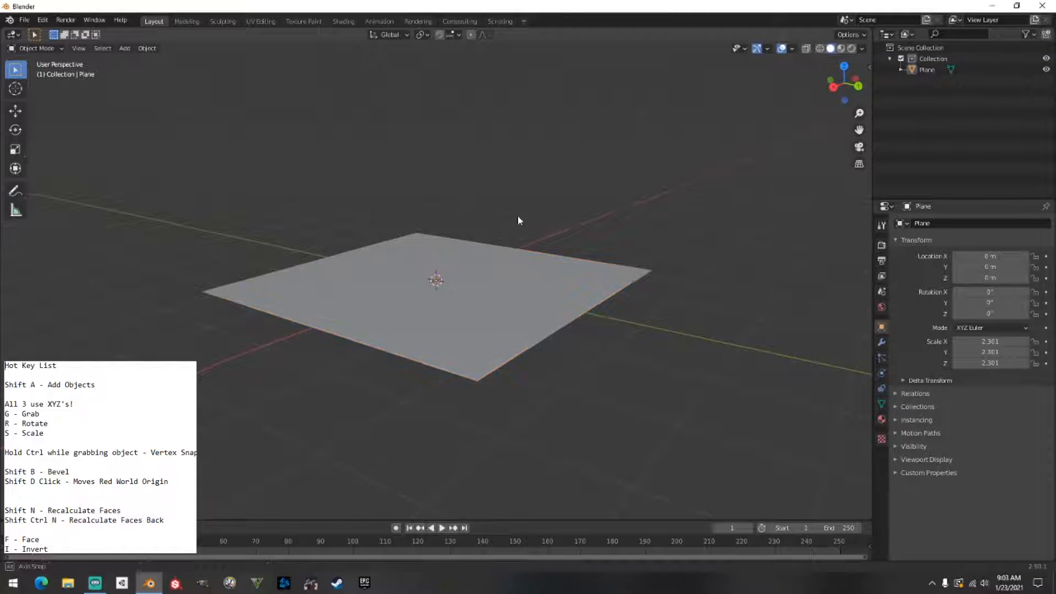
pyautogui.moveTo(517, 215); pyautogui.dragTo(462, 219, button='middle')
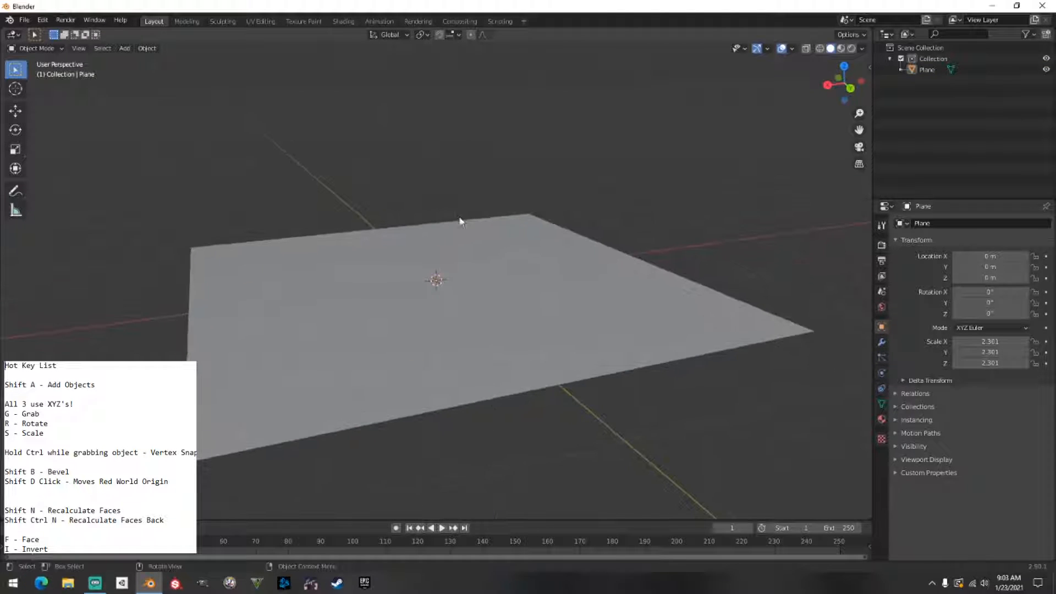
pyautogui.moveTo(481, 283); pyautogui.dragTo(474, 286, button='middle')
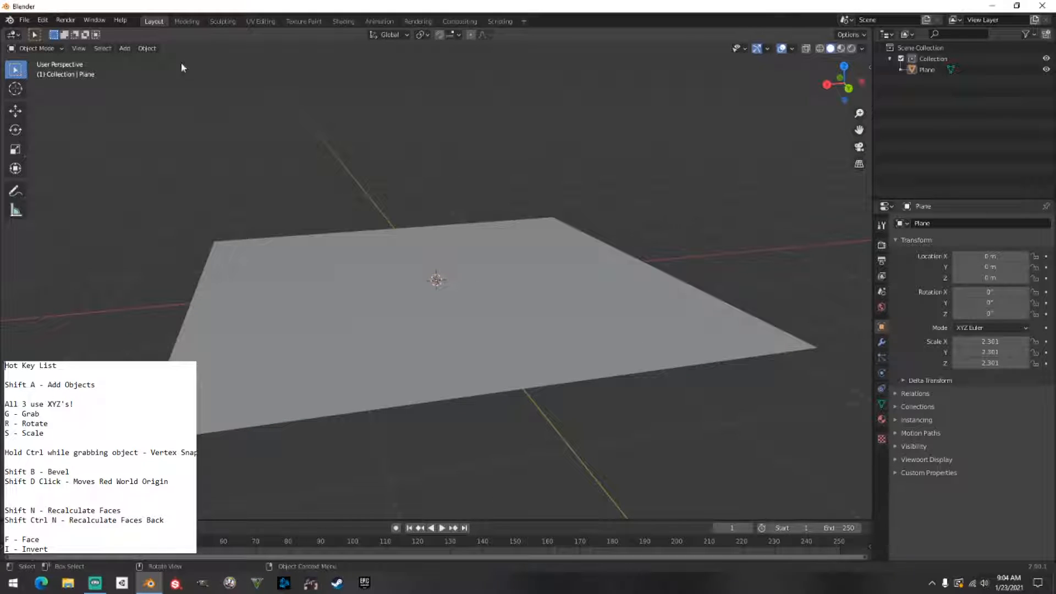
# Import the FBX model SkaterXL_Model_LOWPOLY.fbx from the SkaterModel folder in Documents Data Drive on the D drive.
pyautogui.click(24, 21)
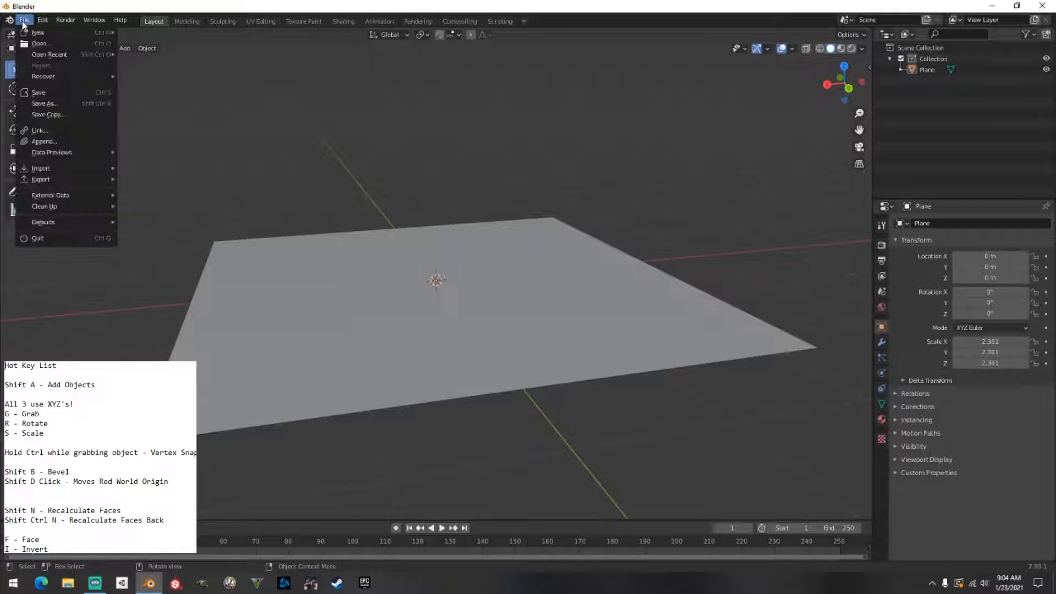
pyautogui.moveTo(99, 169)
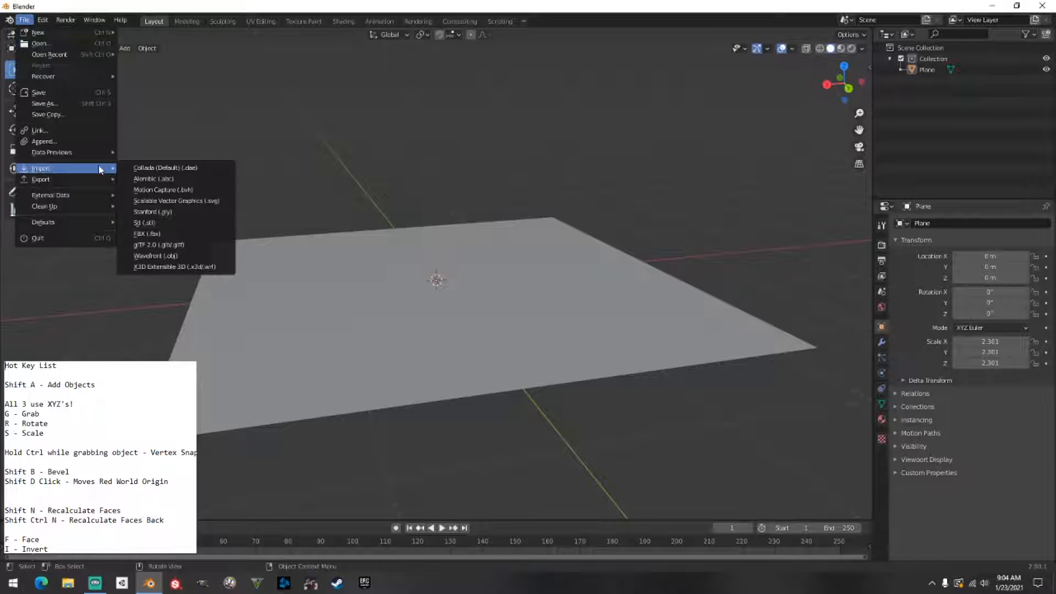
pyautogui.click(173, 233)
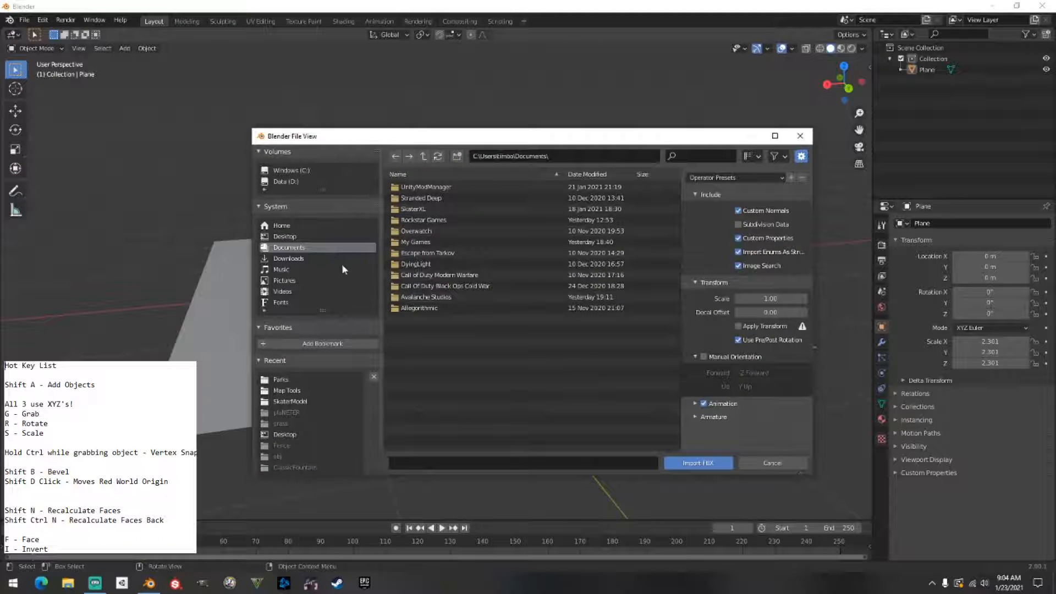
pyautogui.click(286, 181)
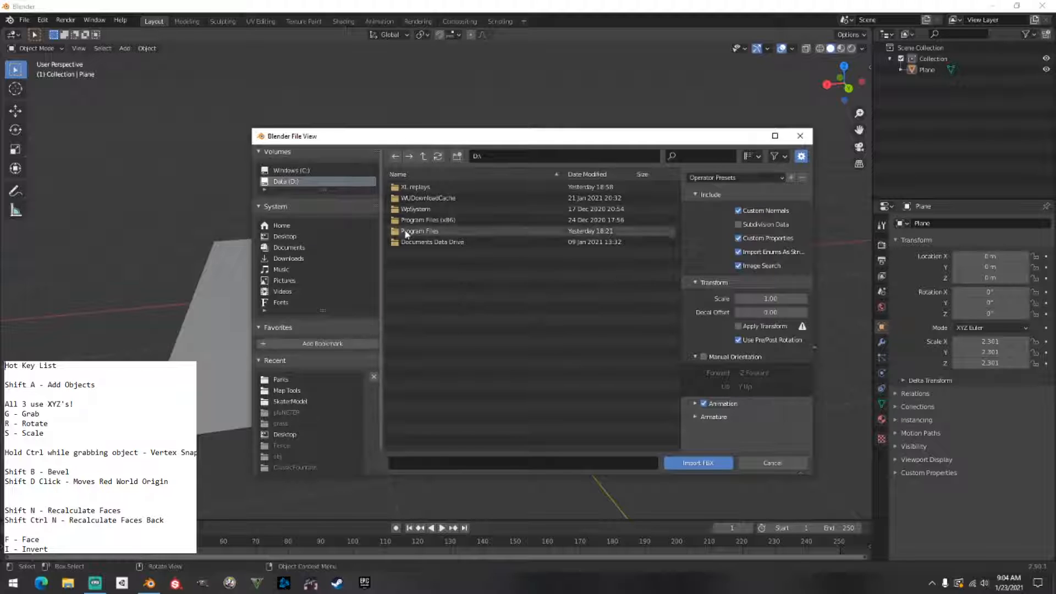
pyautogui.click(431, 240)
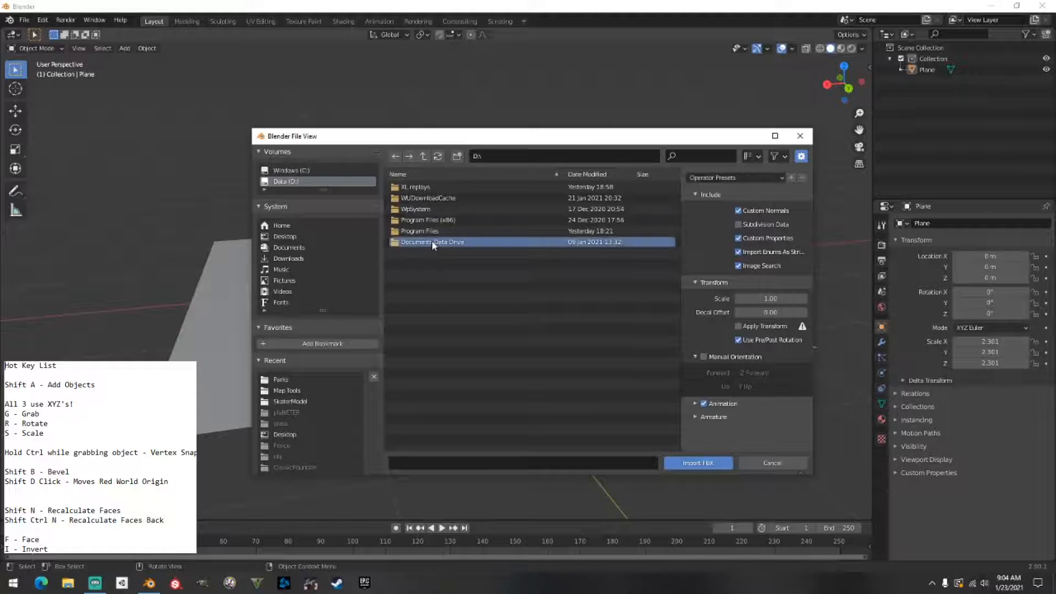
pyautogui.doubleClick(431, 240)
pyautogui.doubleClick(426, 230)
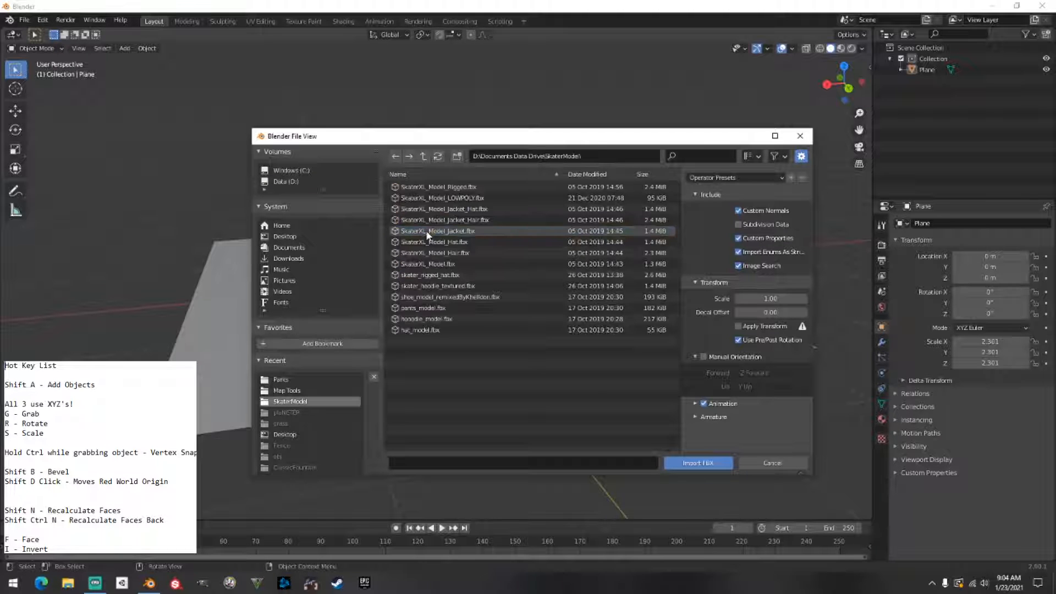
pyautogui.click(434, 198)
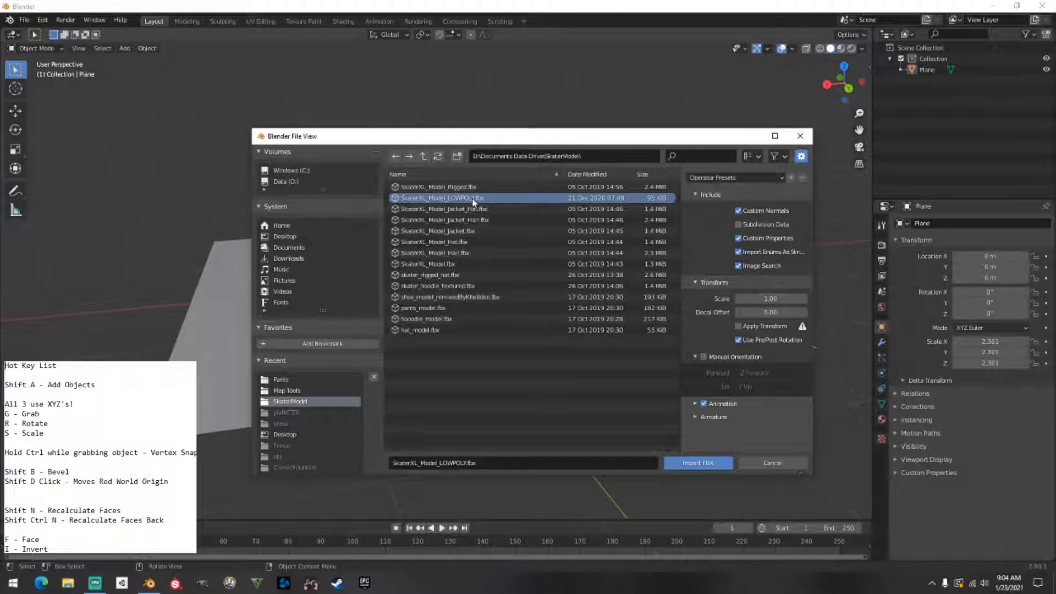
pyautogui.doubleClick(472, 198)
# Examine the imported skater standing on the plane from side and raised angles to compare their sizes.
pyautogui.moveTo(546, 183); pyautogui.dragTo(593, 160, button='middle')
pyautogui.scroll(-4, 662, 187)
pyautogui.click(593, 161)
pyautogui.moveTo(514, 170); pyautogui.dragTo(451, 170, button='middle')
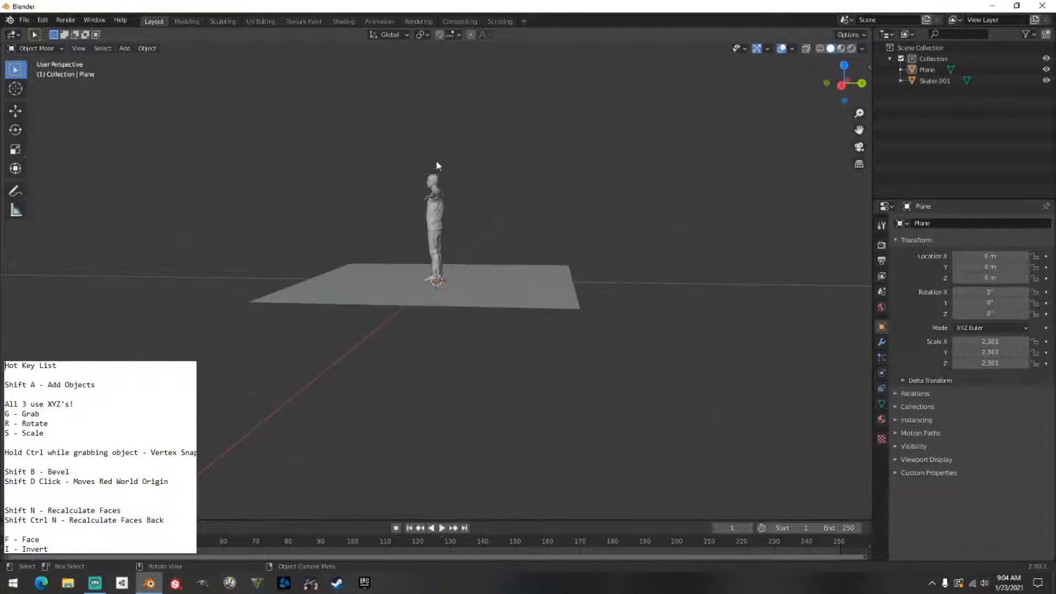
pyautogui.click(411, 276)
pyautogui.moveTo(410, 278); pyautogui.dragTo(529, 271, button='middle')
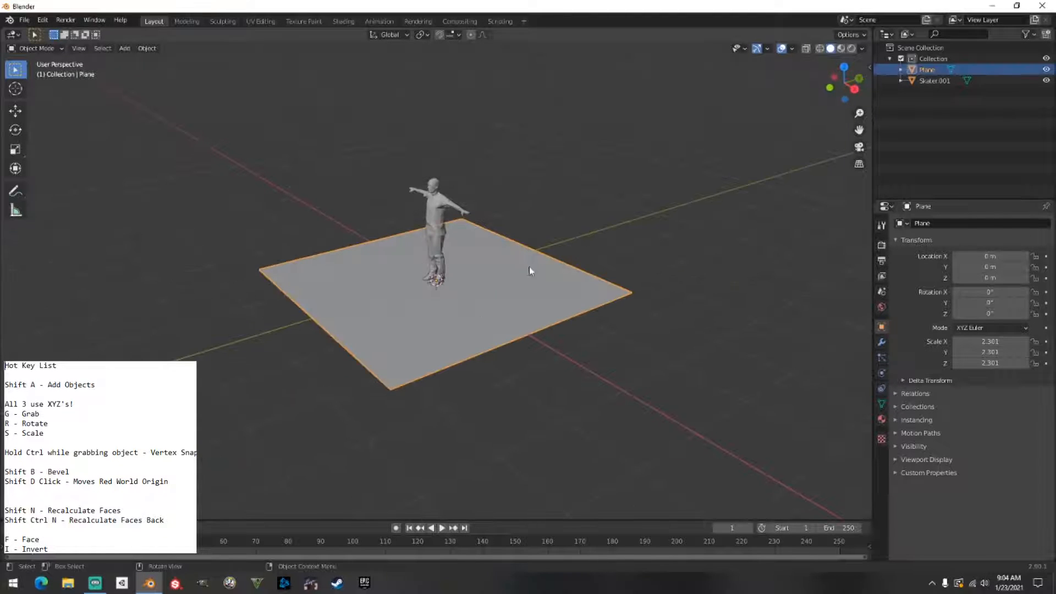
pyautogui.click(542, 204)
pyautogui.moveTo(542, 204); pyautogui.dragTo(503, 201, button='middle')
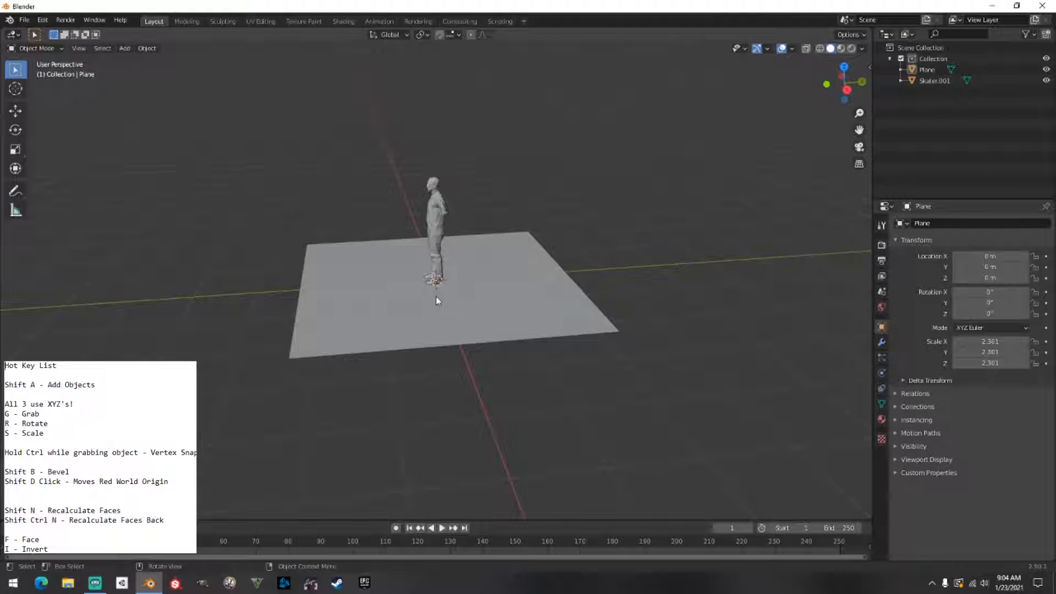
# Hide the skater model to view the plane alone, and make the skater visible again.
pyautogui.click(1046, 81)
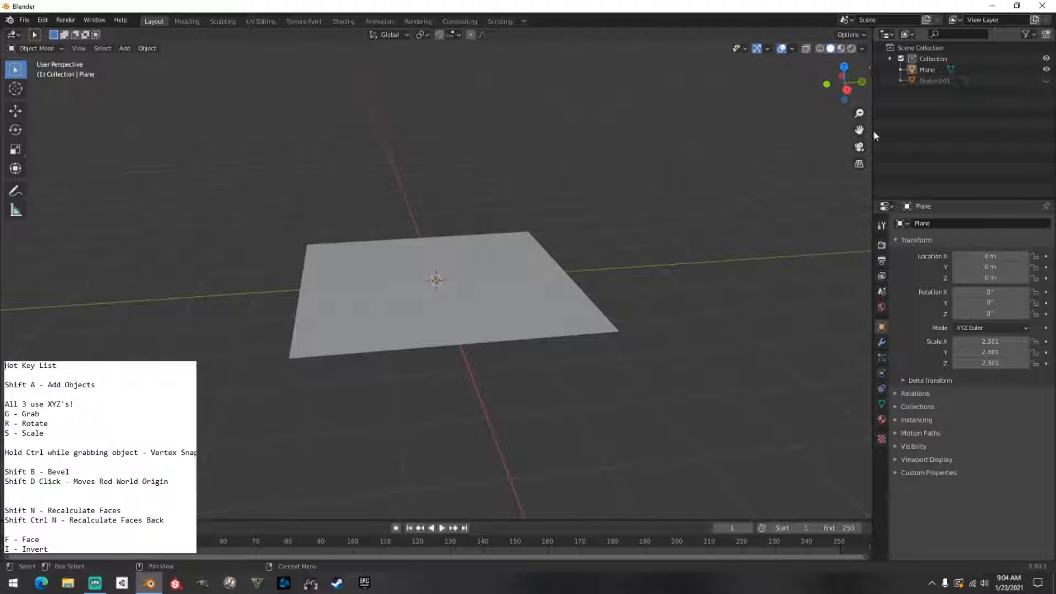
pyautogui.scroll(4, 581, 256)
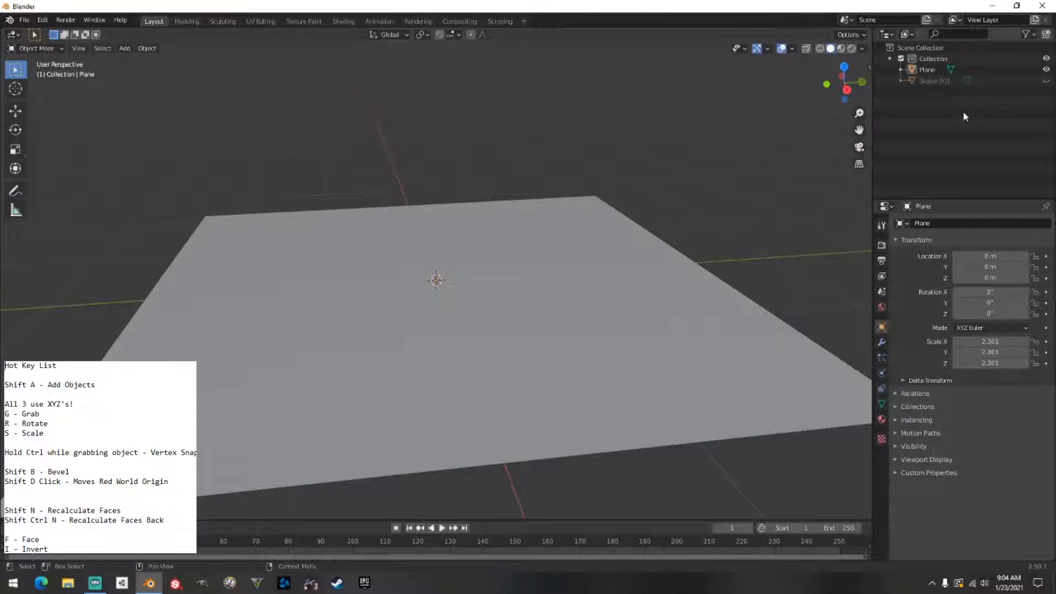
pyautogui.click(1046, 80)
pyautogui.scroll(-5, 519, 113)
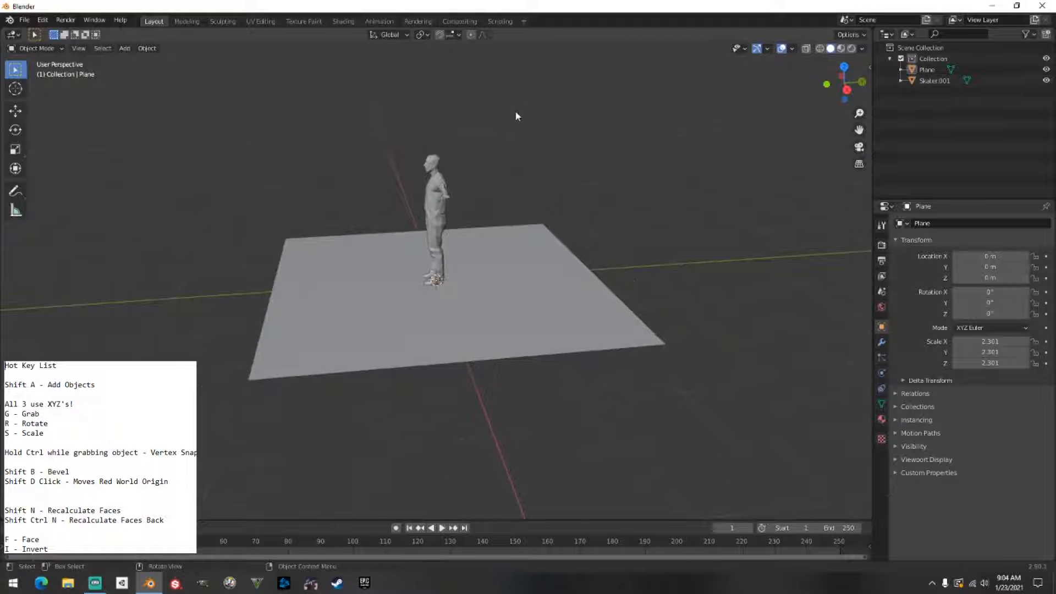
# Try moving the skater along the global Y axis and its local X axis, and cancel the move.
pyautogui.moveTo(519, 113)
pyautogui.mouseDown(button='middle')
pyautogui.moveTo(617, 115)
pyautogui.moveTo(500, 108)
pyautogui.moveTo(533, 98)
pyautogui.mouseUp(button='middle')
pyautogui.scroll(-3, 541, 102)
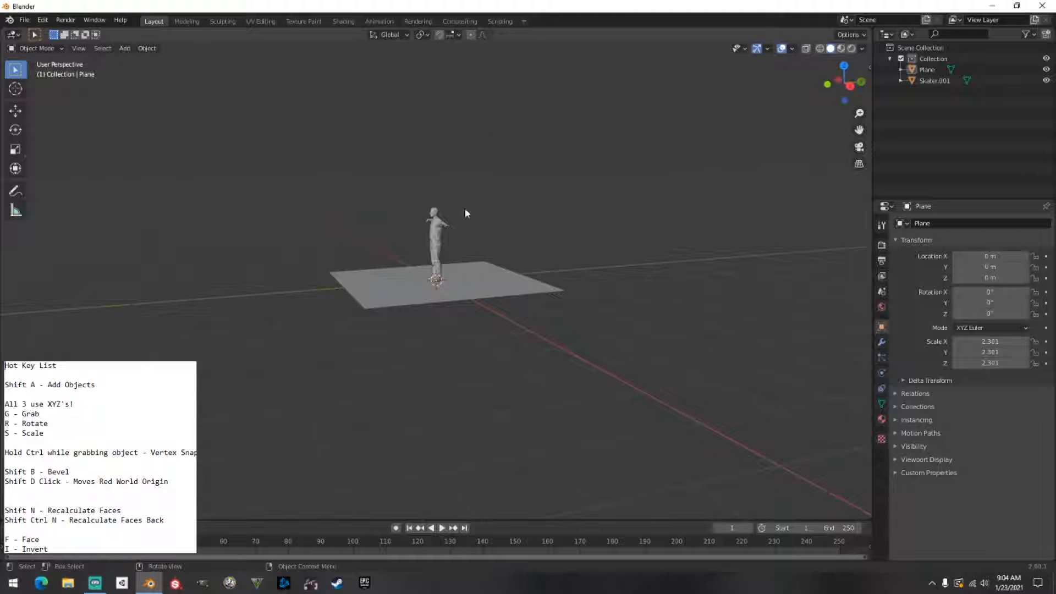
pyautogui.moveTo(443, 220); pyautogui.dragTo(409, 212, button='middle')
pyautogui.scroll(2, 505, 226)
pyautogui.scroll(-2, 412, 214)
pyautogui.click(437, 242)
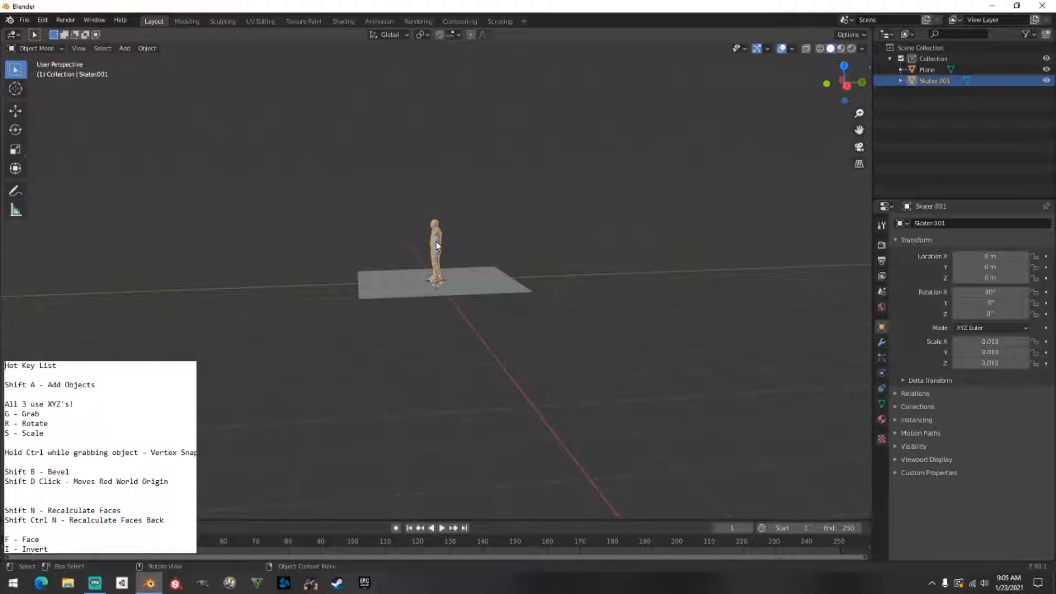
pyautogui.press('g')
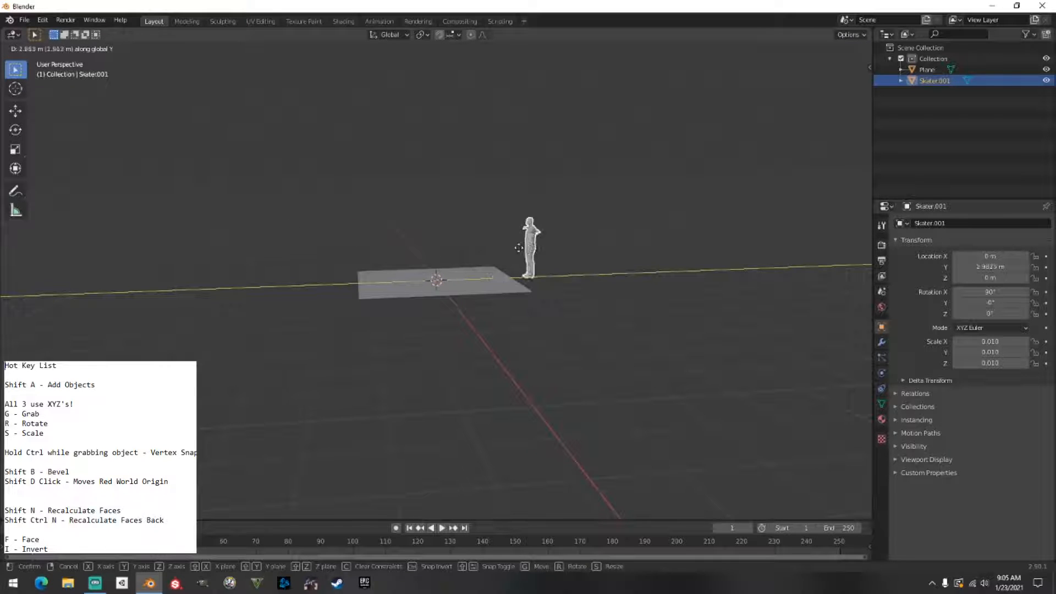
pyautogui.press('x')
pyautogui.press('x')
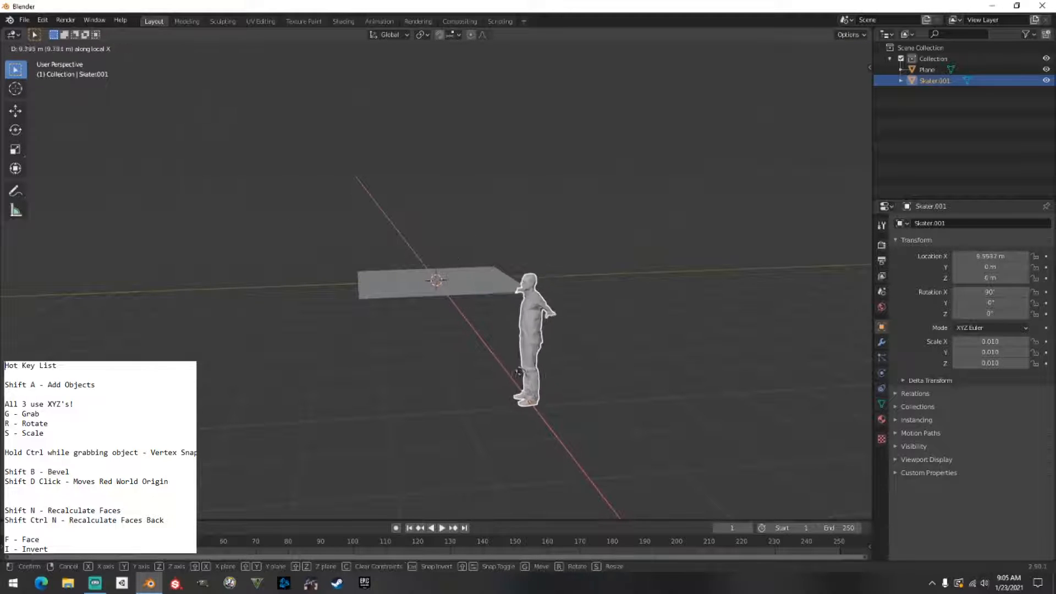
pyautogui.rightClick(437, 257)
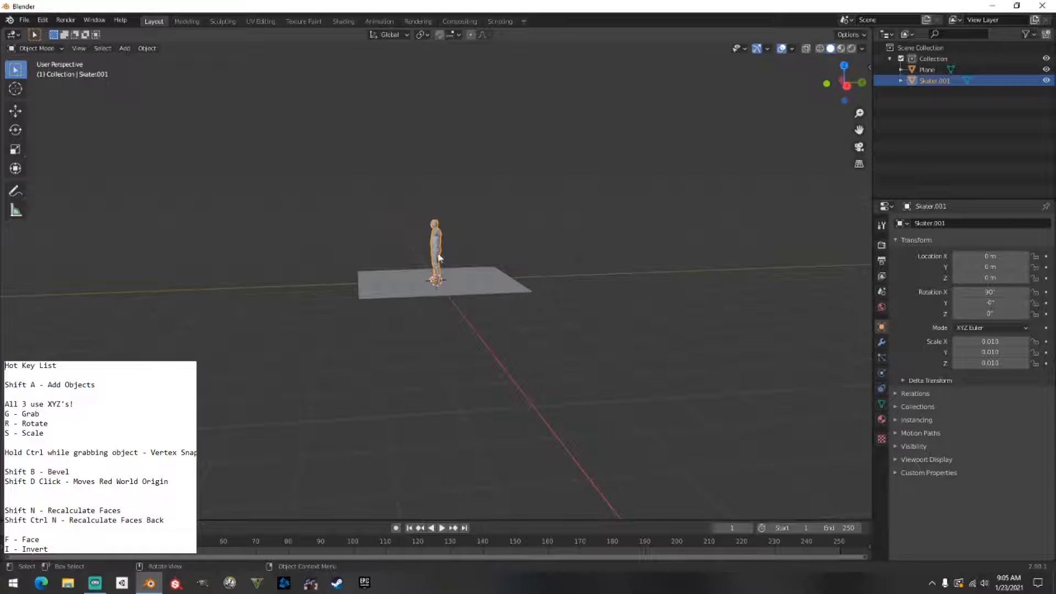
# Reselect the skater and try a small free move without an axis constraint.
pyautogui.click(533, 215)
pyautogui.moveTo(574, 194); pyautogui.dragTo(619, 208, button='middle')
pyautogui.click(434, 256)
pyautogui.moveTo(494, 256); pyautogui.dragTo(430, 254, button='middle')
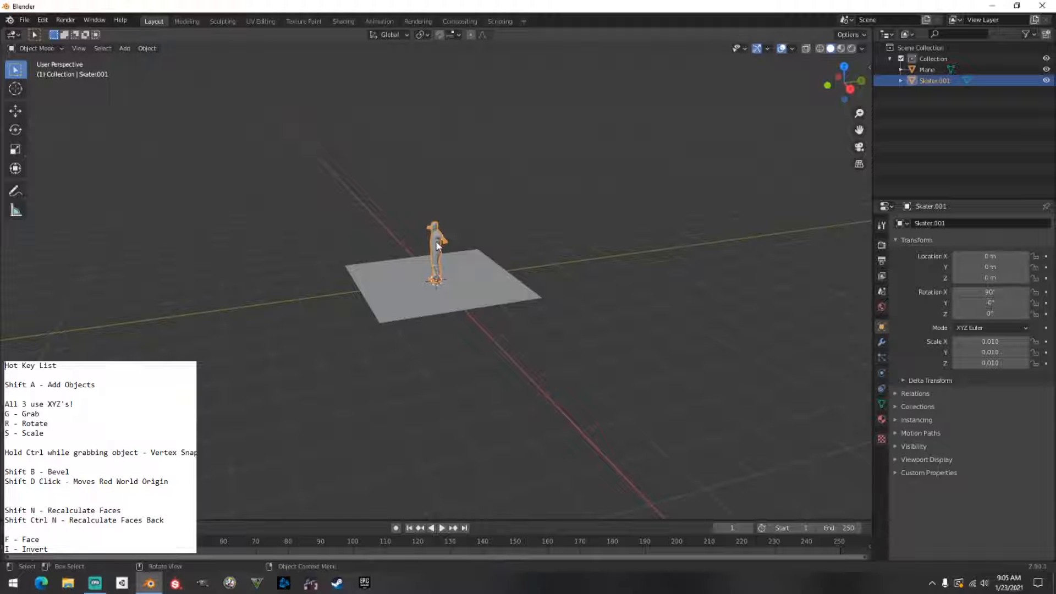
pyautogui.press('g')
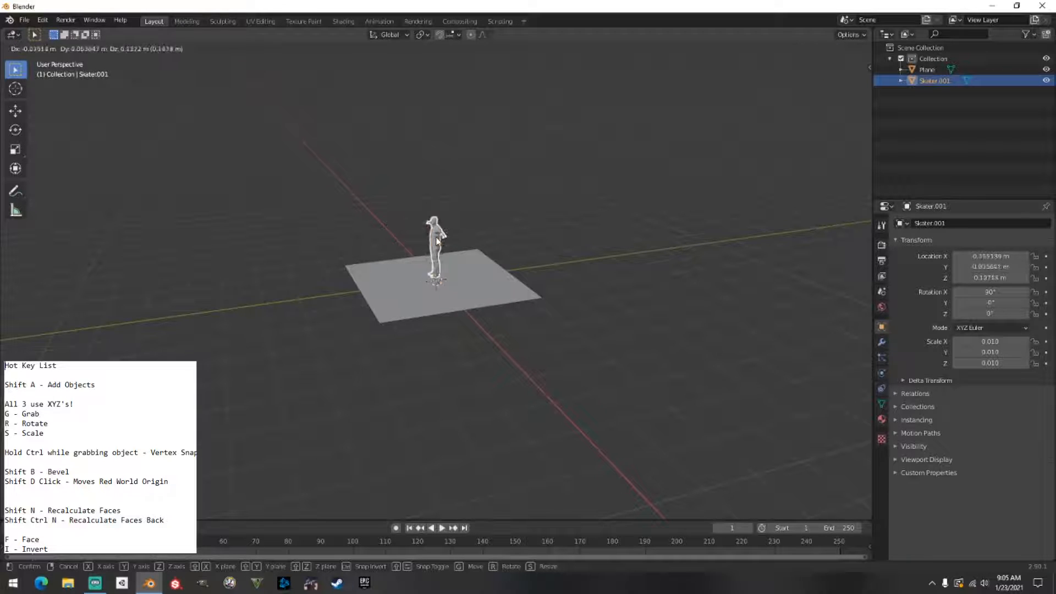
pyautogui.click(435, 244)
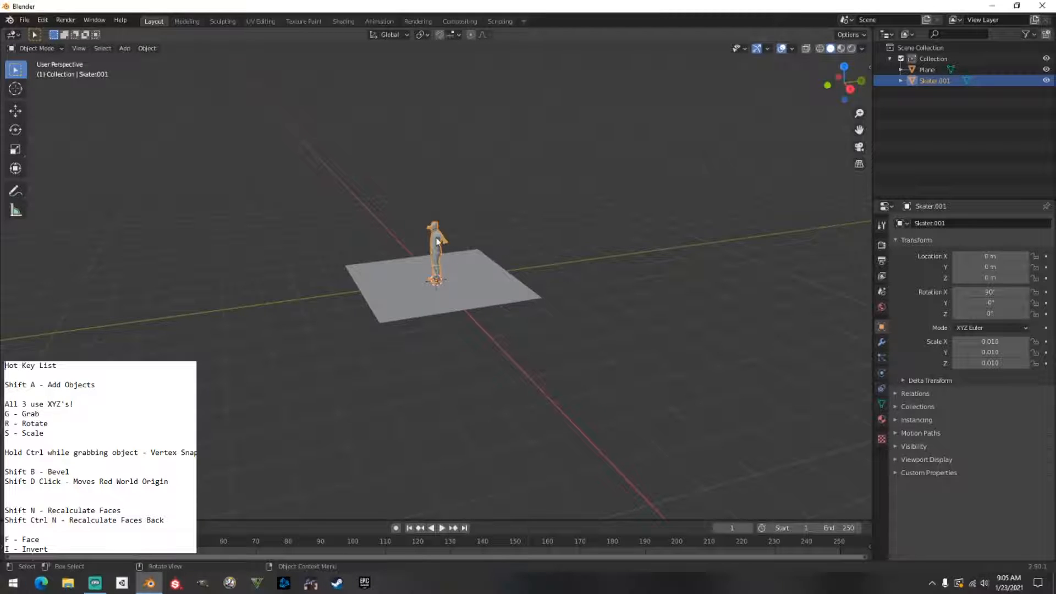
# Try moving the skater constrained to the global Z, X and Y axes in turn, and cancel the move.
pyautogui.press('g')
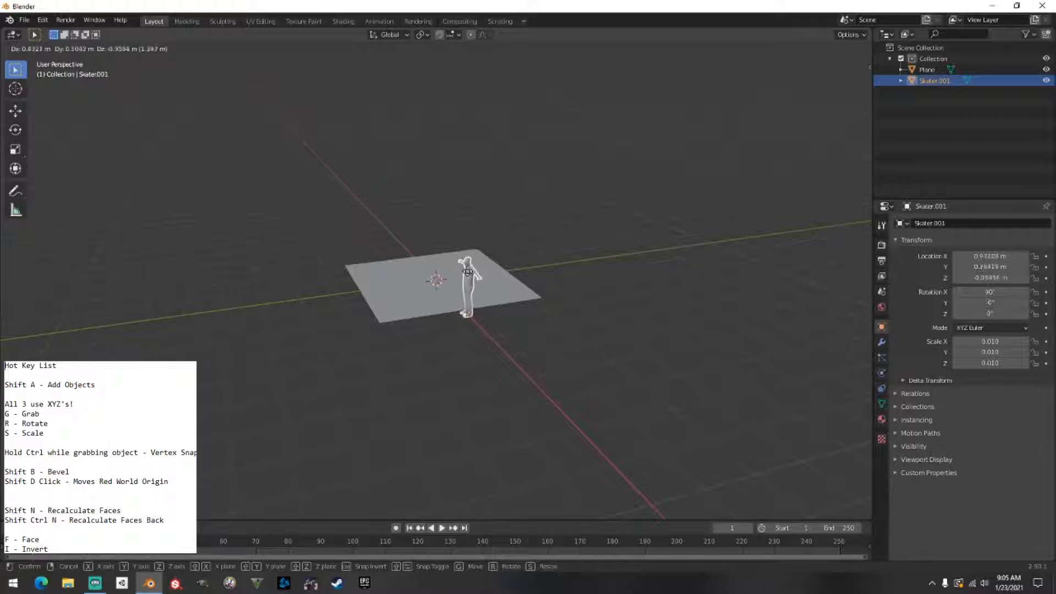
pyautogui.press('z')
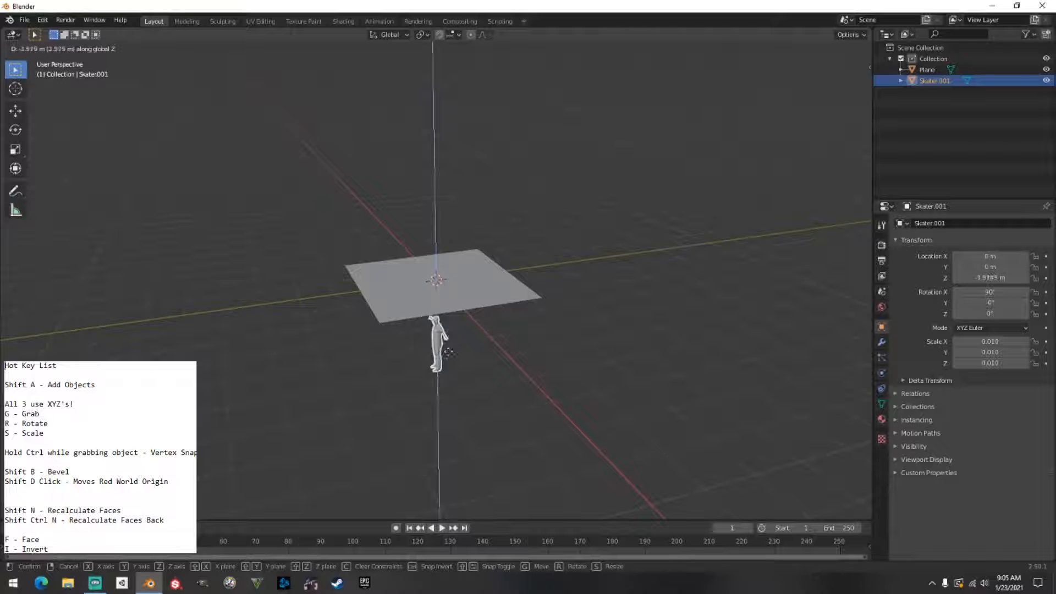
pyautogui.press('x')
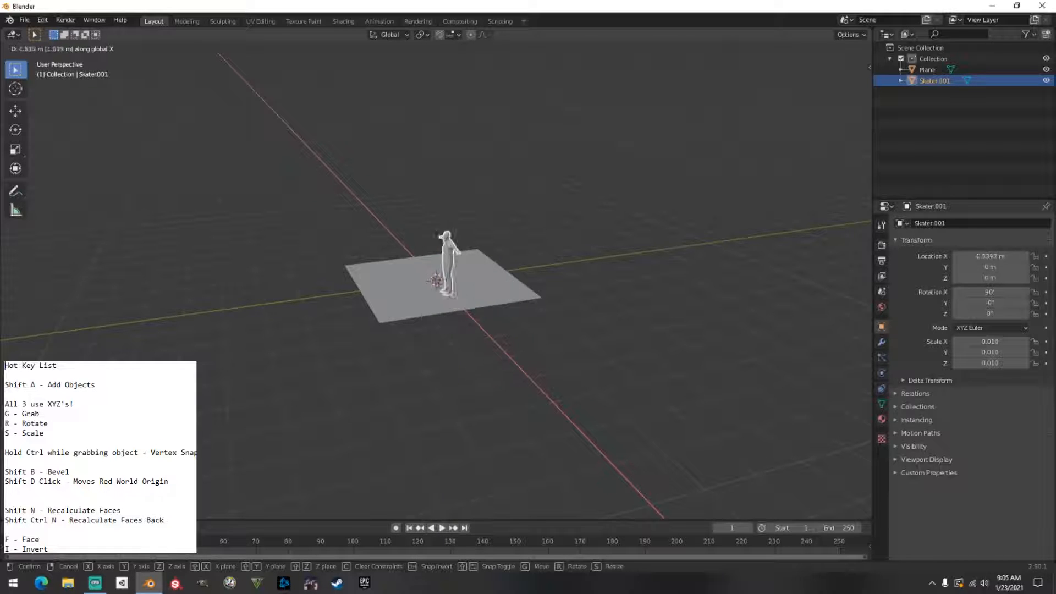
pyautogui.press('y')
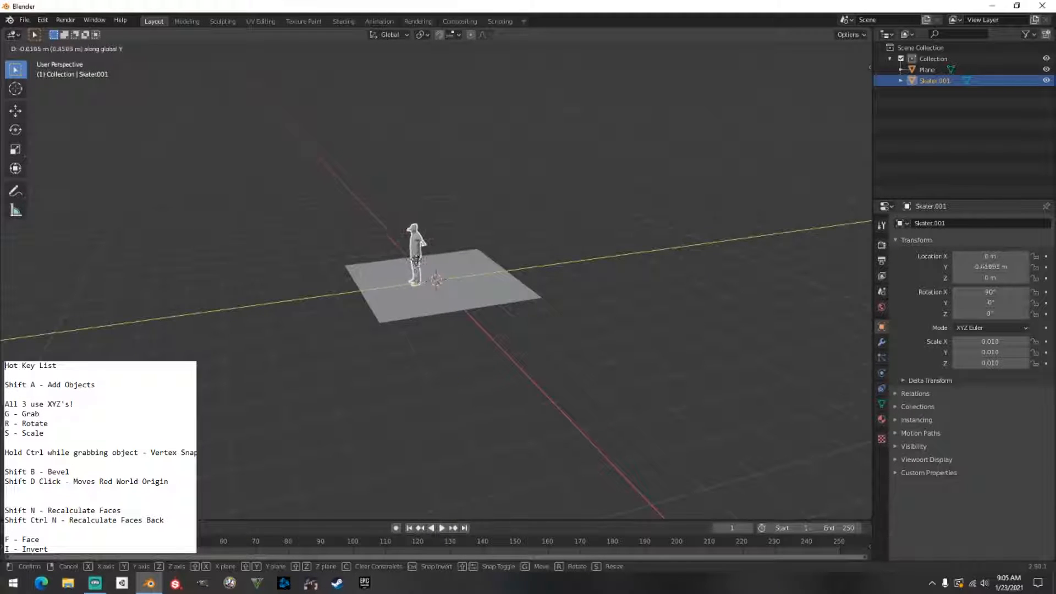
pyautogui.press('Escape')
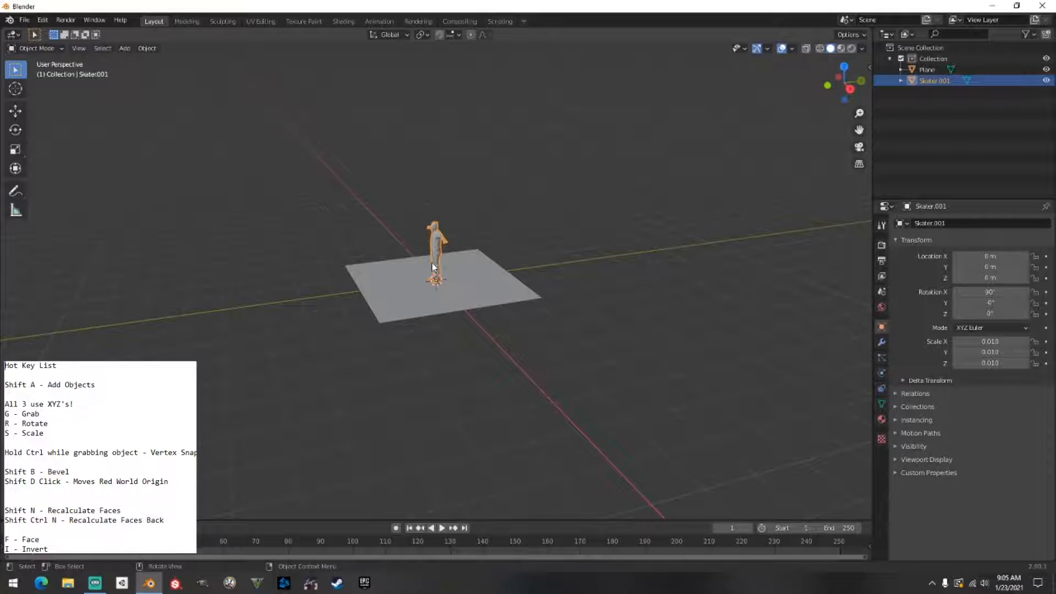
# Move the skater freely off the plane twice, ending at about X 0.28 m, Y 6.47 m, Z -3.36 m.
pyautogui.press('g')
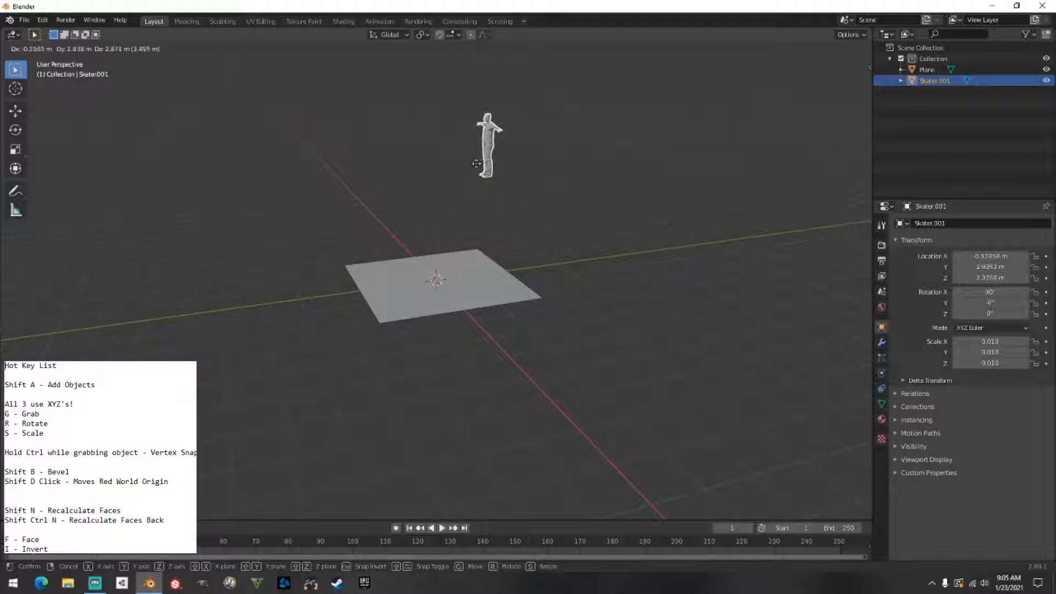
pyautogui.click(566, 177)
pyautogui.moveTo(465, 207); pyautogui.dragTo(558, 194, button='middle')
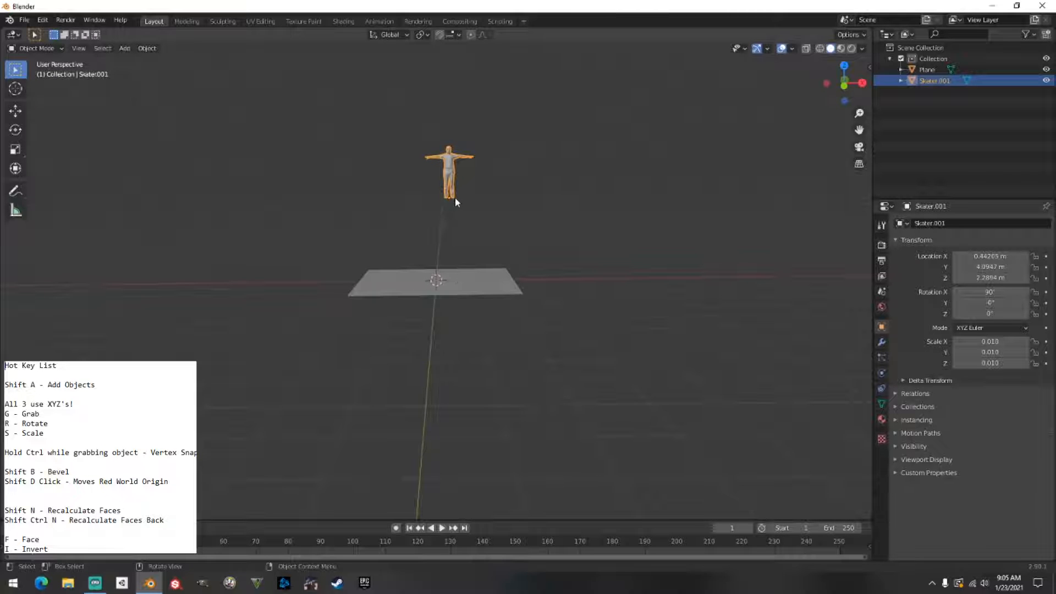
pyautogui.moveTo(454, 197); pyautogui.dragTo(721, 226, button='middle')
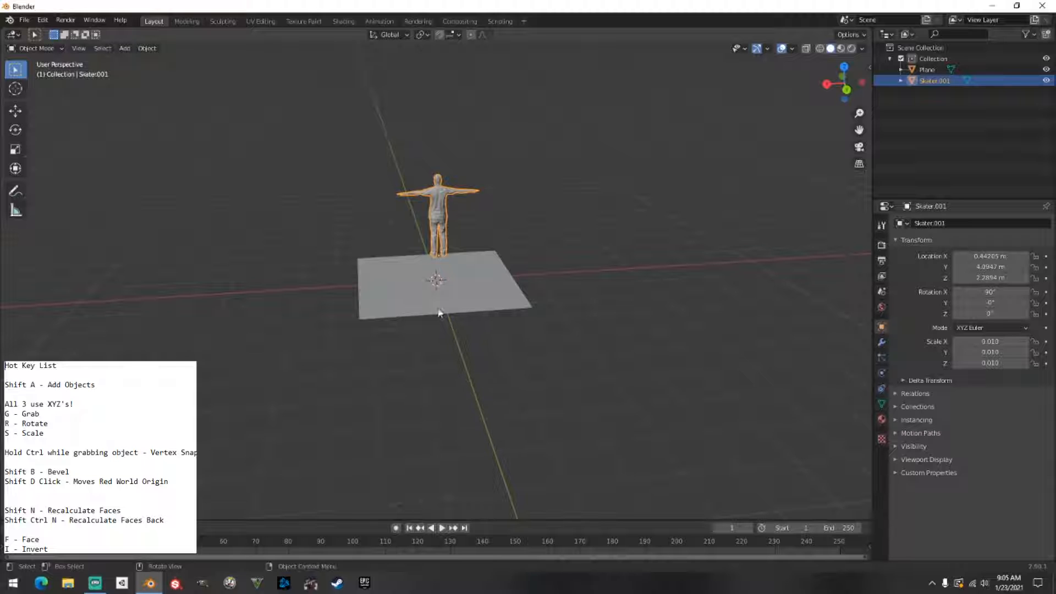
pyautogui.press('g')
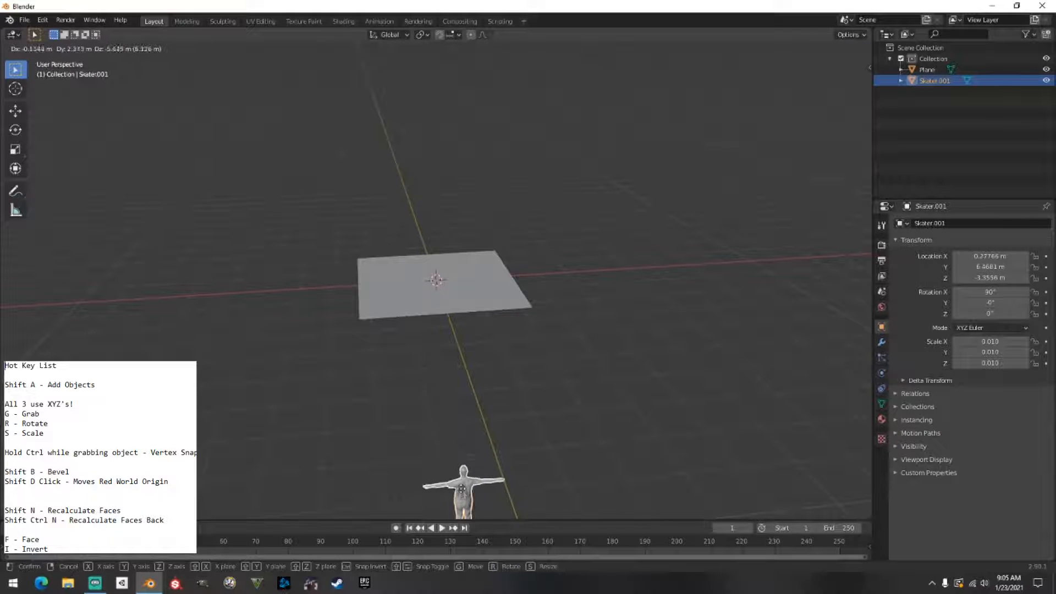
pyautogui.click(462, 484)
# Move the skater along the global X axis to about X -0.03 m, lining it up with the plane's centre.
pyautogui.moveTo(462, 484); pyautogui.dragTo(545, 360, button='middle')
pyautogui.press('g')
pyautogui.press('x')
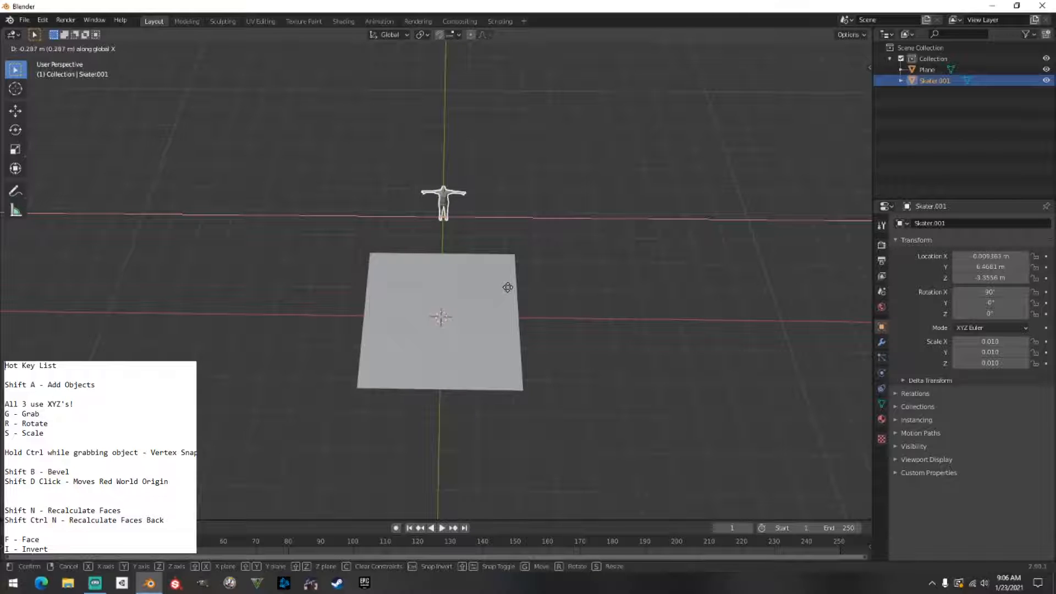
pyautogui.click(507, 289)
# Raise the skater along the Z axis to about Z 0.72 m, above the plane's level.
pyautogui.moveTo(491, 316); pyautogui.dragTo(371, 274, button='middle')
pyautogui.press('g')
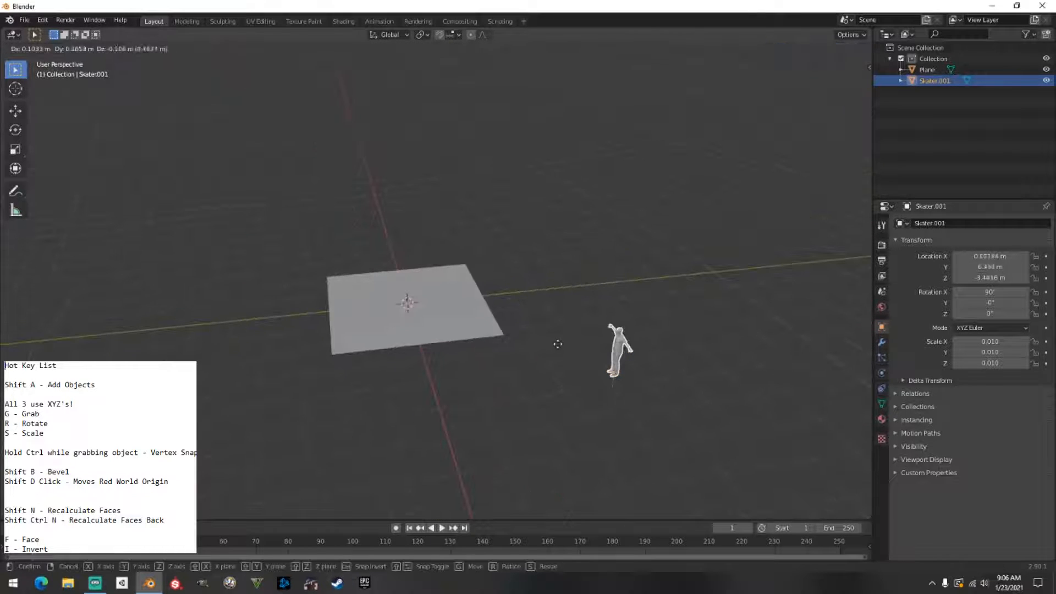
pyautogui.press('z')
pyautogui.click(563, 232)
pyautogui.moveTo(563, 233); pyautogui.dragTo(639, 269, button='middle')
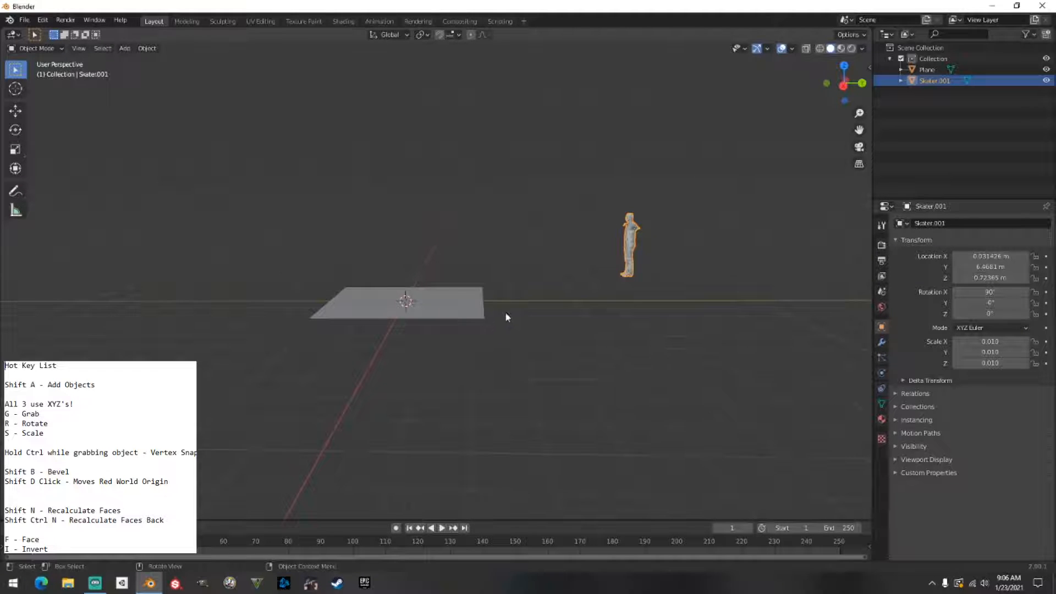
# Set the snapping target to Vertex.
pyautogui.moveTo(506, 317); pyautogui.dragTo(507, 134, button='middle')
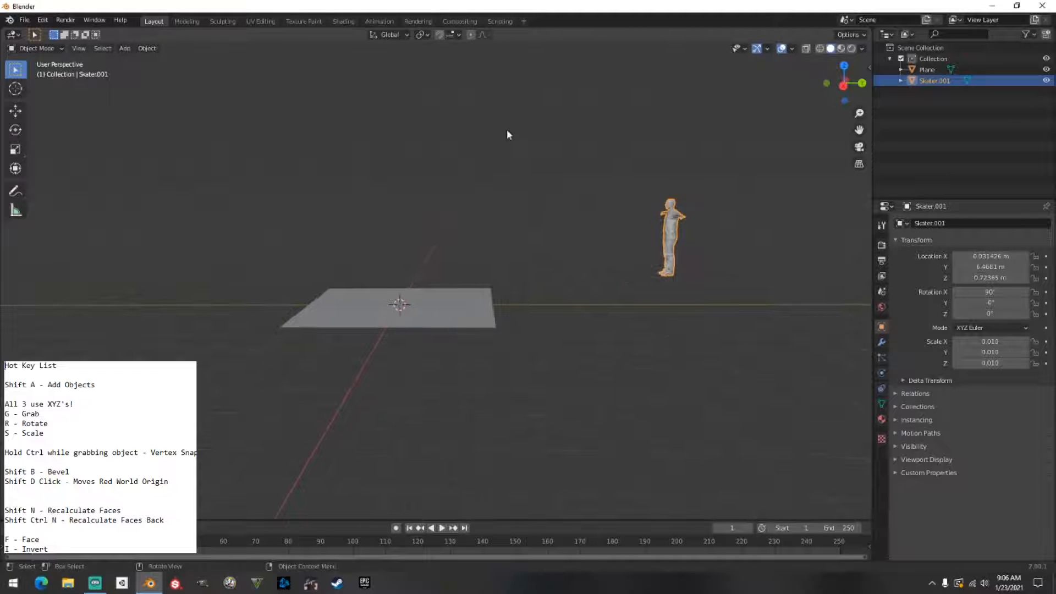
pyautogui.click(452, 35)
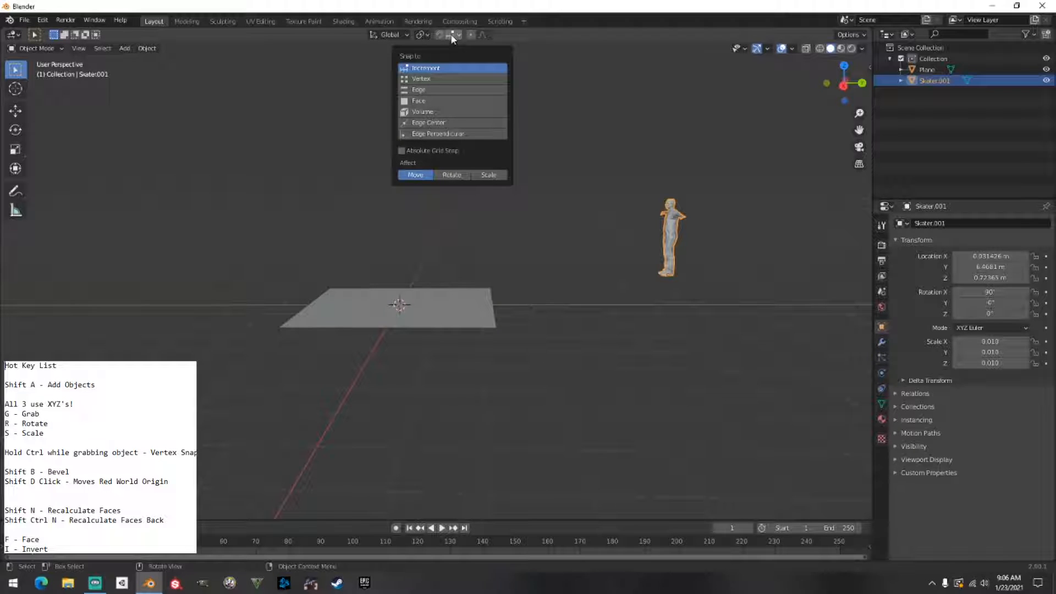
pyautogui.click(418, 81)
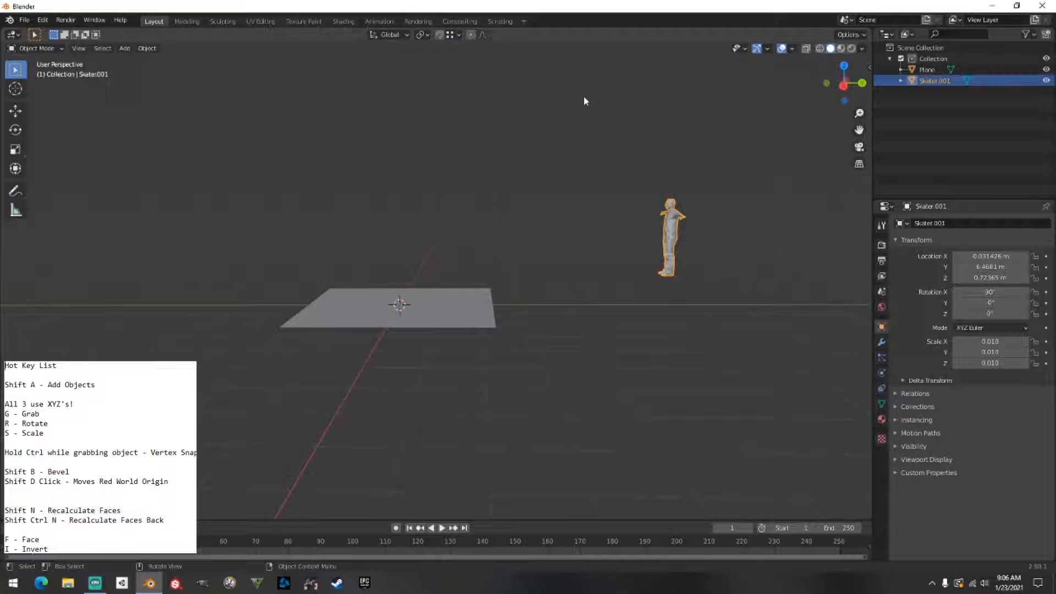
# Move the skater with temporary vertex snapping to the plane's corner, then place it freely beyond the plane at about X -1.10 m, Y 4.24 m, Z -0.21 m.
pyautogui.moveTo(598, 275); pyautogui.dragTo(615, 225, button='middle')
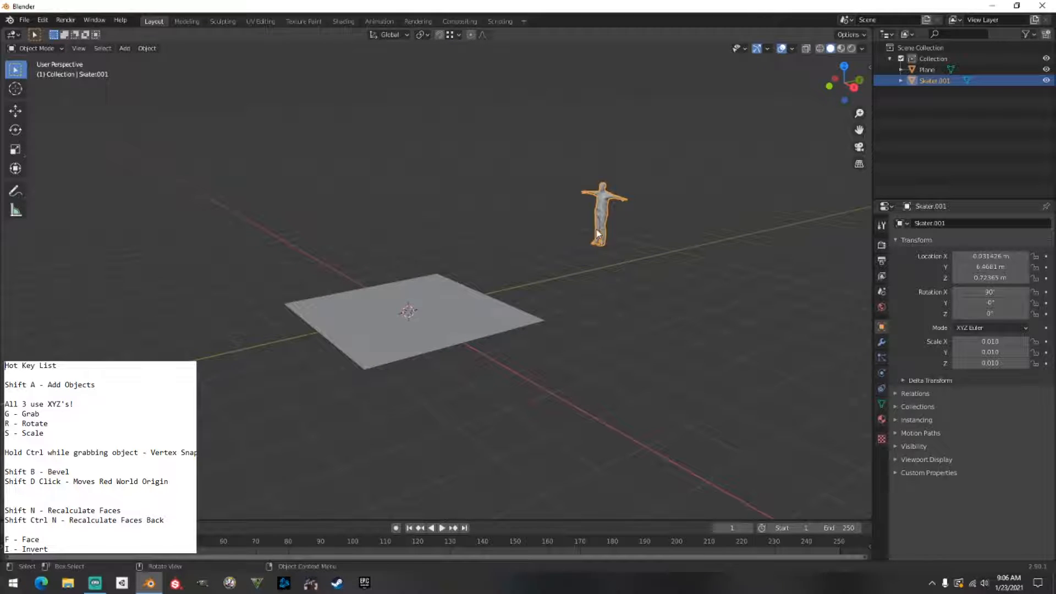
pyautogui.press('g')
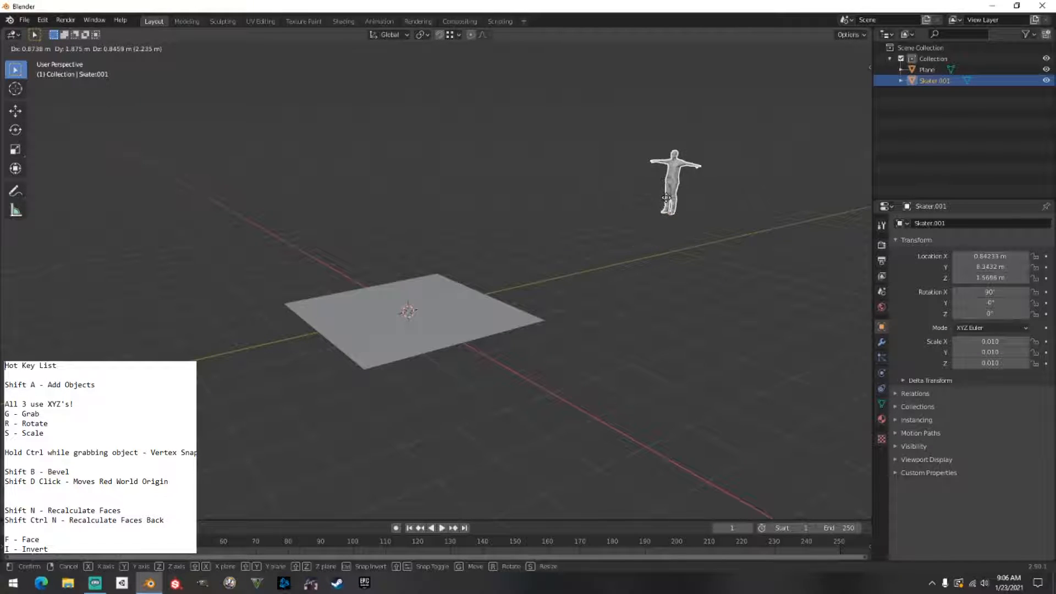
pyautogui.press('ctrl')
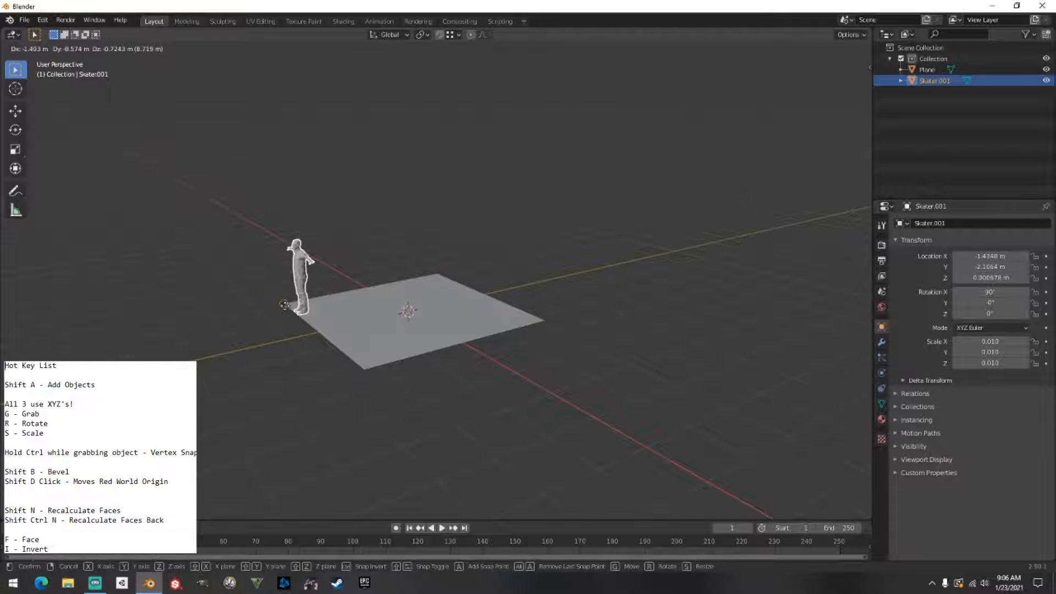
pyautogui.click(513, 268)
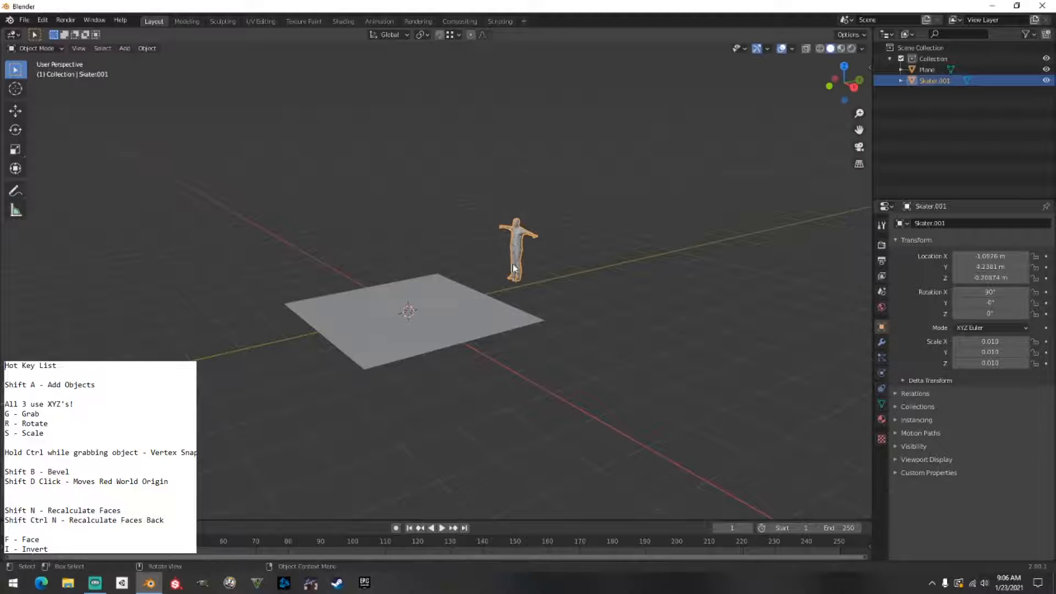
# Enter Edit Mode on the plane, clear the selection and select three of its corner vertices one at a time.
pyautogui.click(454, 307)
pyautogui.moveTo(456, 306); pyautogui.dragTo(491, 308, button='middle')
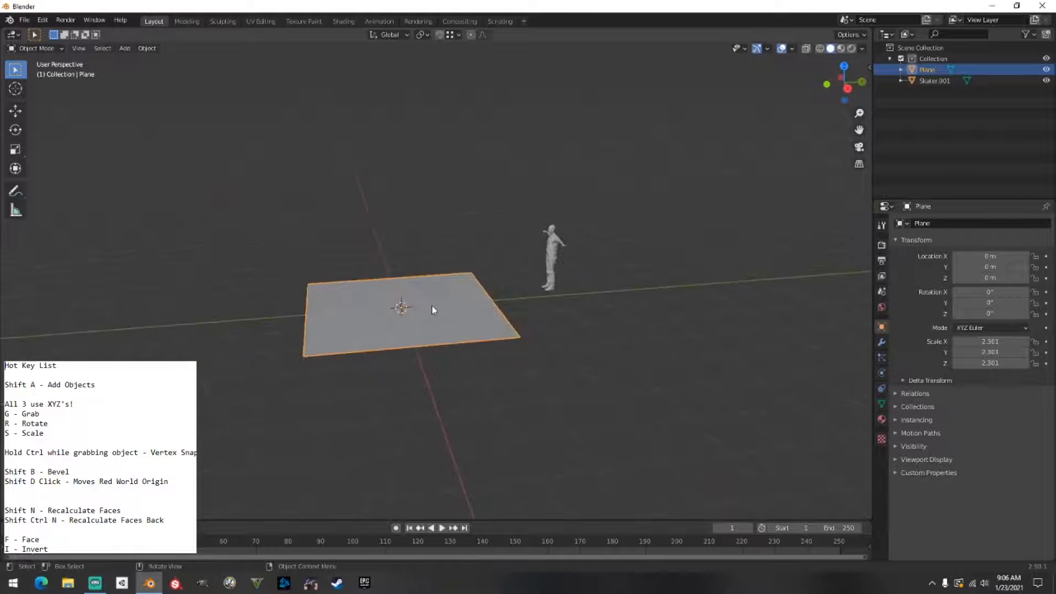
pyautogui.press('Tab')
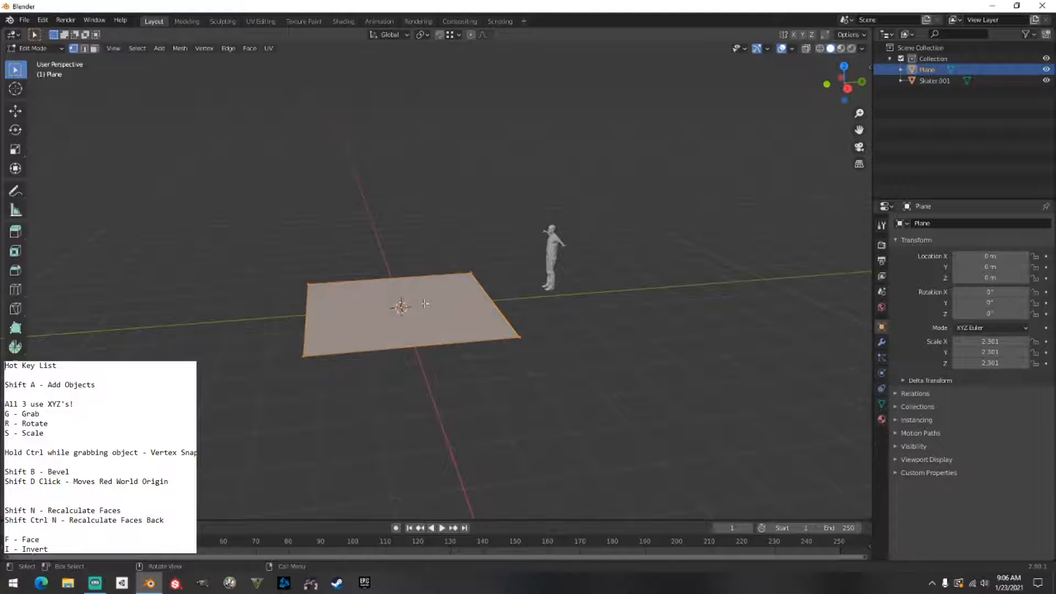
pyautogui.moveTo(406, 302); pyautogui.dragTo(449, 323, button='middle')
pyautogui.hotkey('alt', 'a')
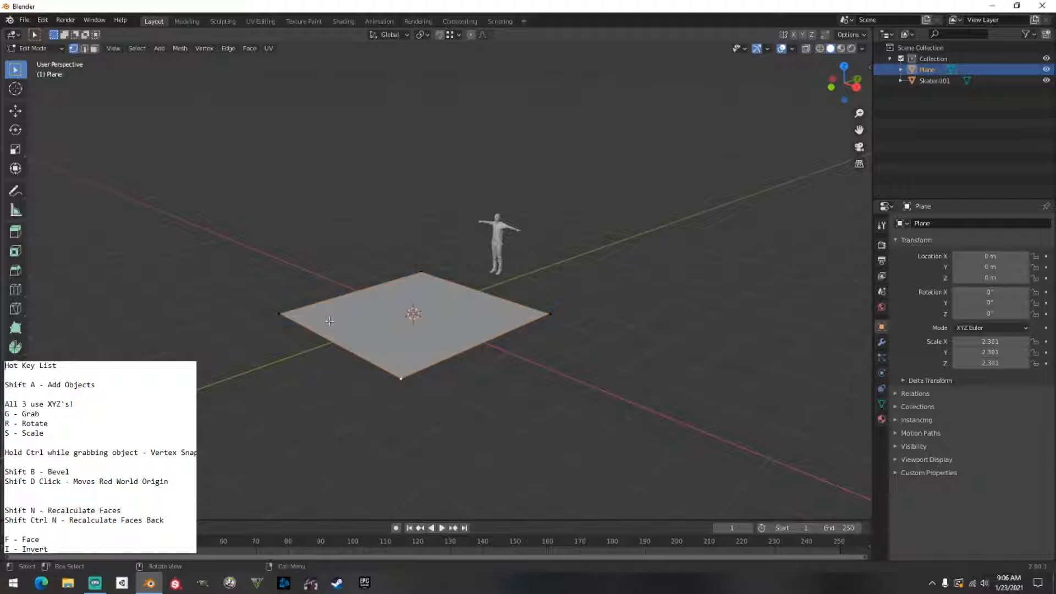
pyautogui.click(419, 284)
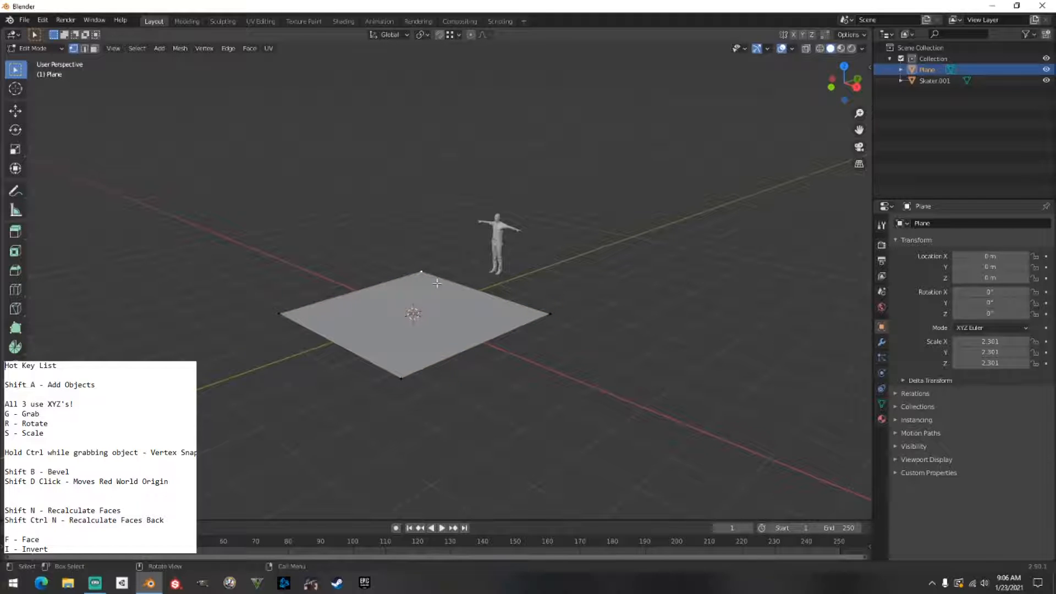
pyautogui.click(540, 318)
pyautogui.moveTo(539, 322); pyautogui.dragTo(423, 328, button='middle')
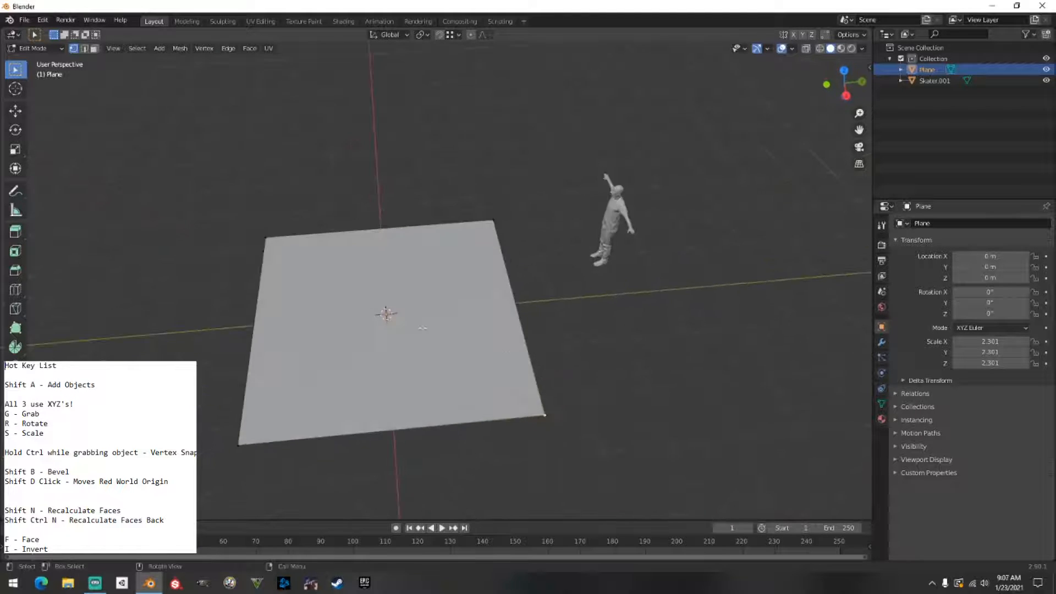
pyautogui.click(272, 249)
# Try edge and face selection on the plane, selecting its face in between, and return to Object Mode.
pyautogui.click(85, 49)
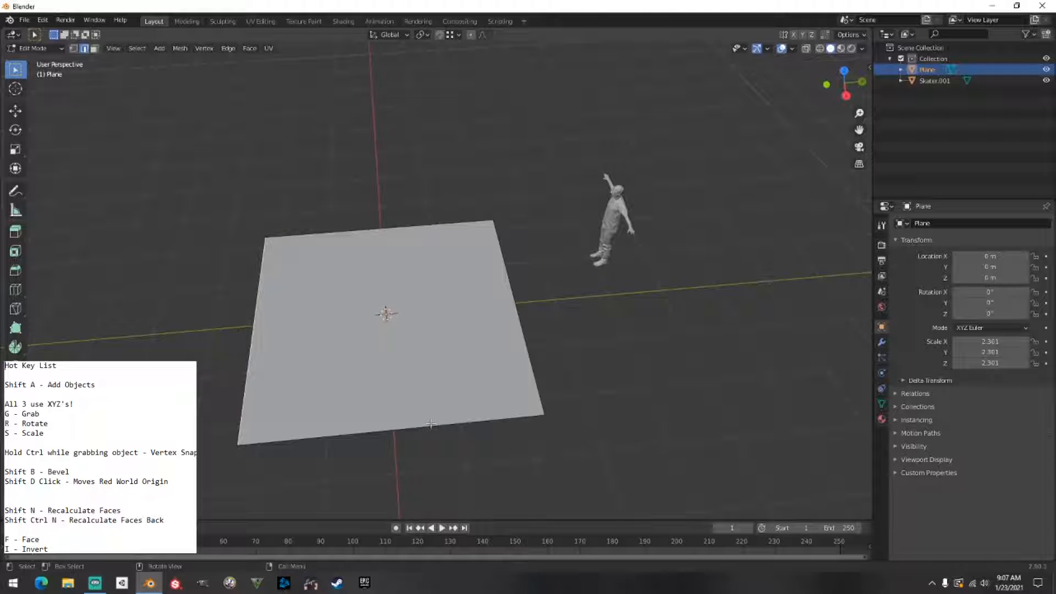
pyautogui.click(94, 48)
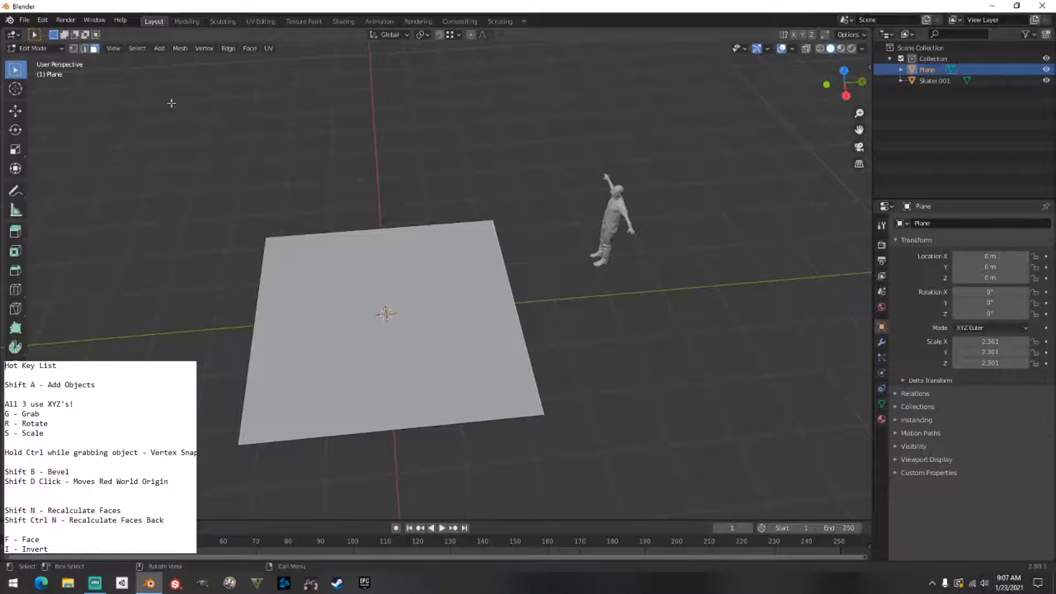
pyautogui.click(332, 313)
pyautogui.moveTo(333, 312); pyautogui.dragTo(316, 235, button='middle')
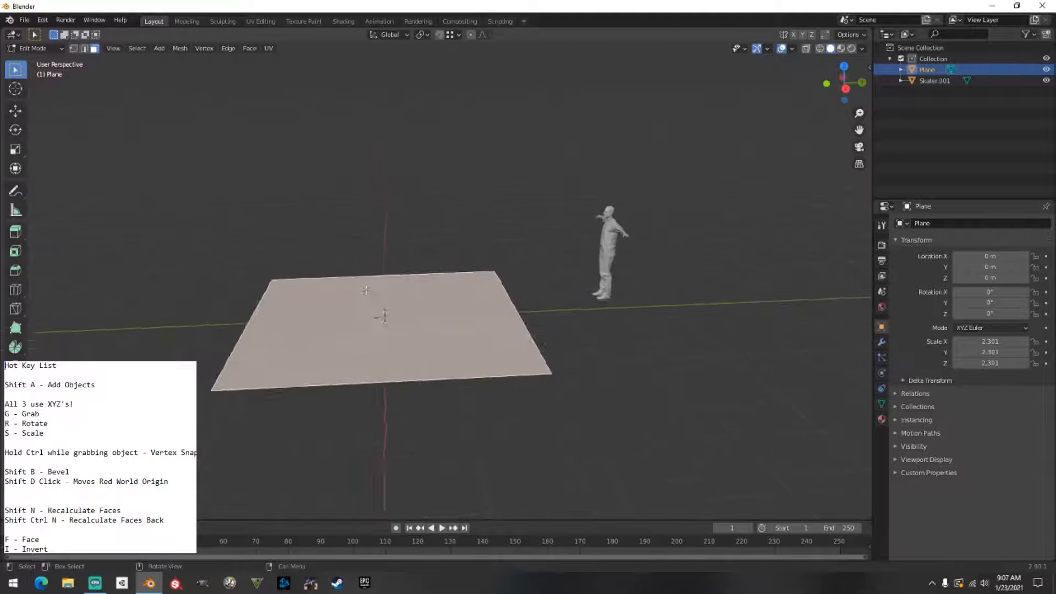
pyautogui.moveTo(366, 290); pyautogui.dragTo(391, 294, button='middle')
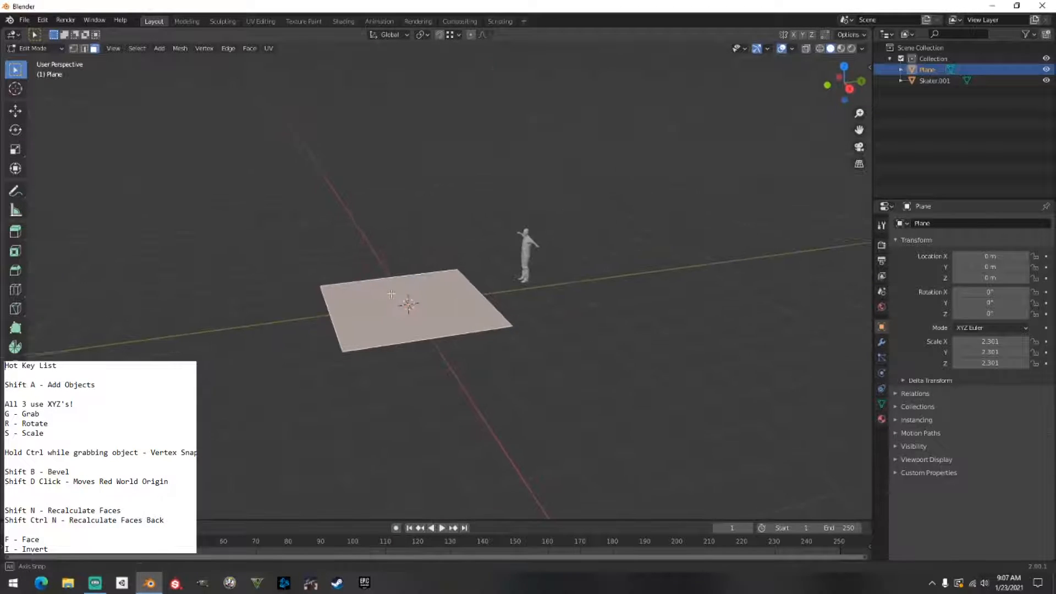
pyautogui.click(84, 49)
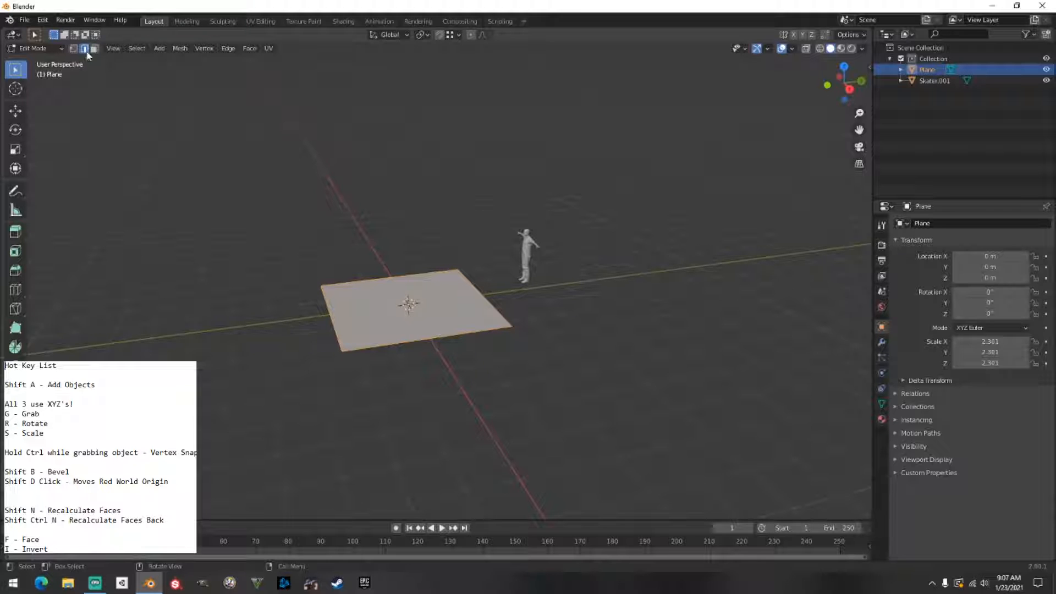
pyautogui.click(600, 293)
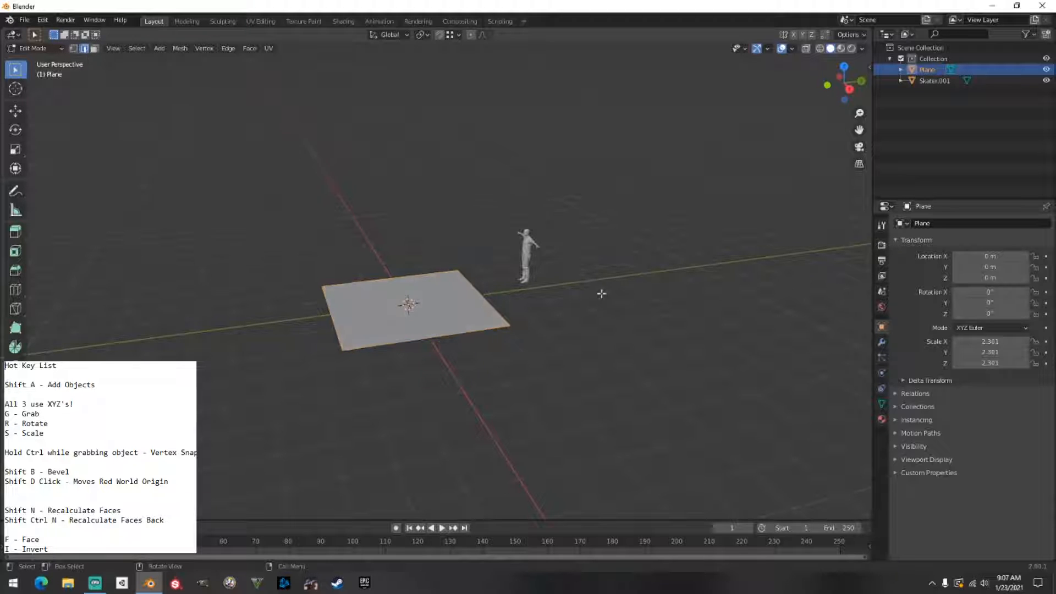
pyautogui.moveTo(604, 292); pyautogui.dragTo(349, 190, button='middle')
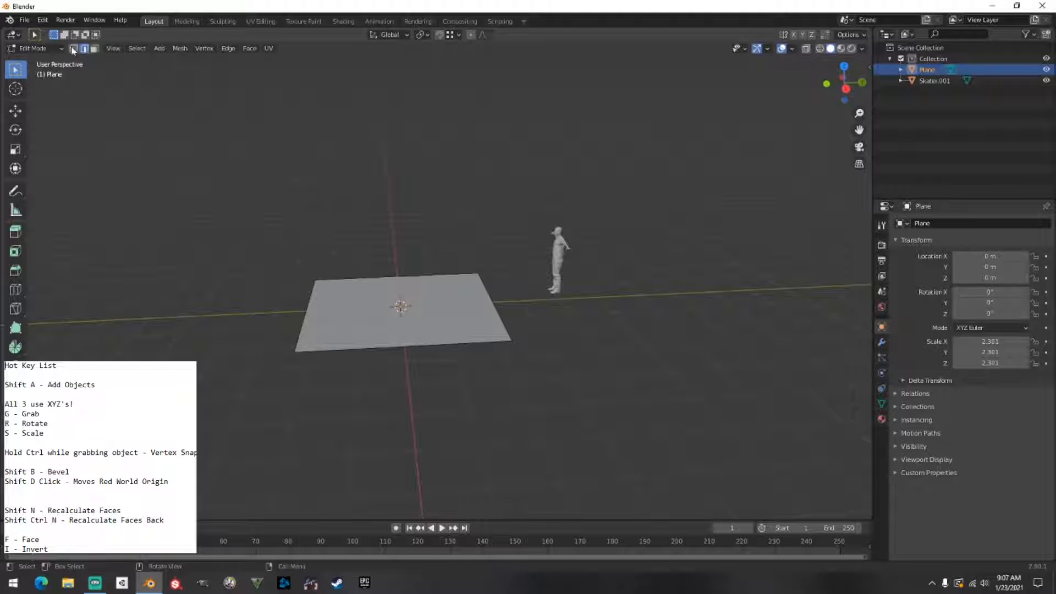
pyautogui.press('Tab')
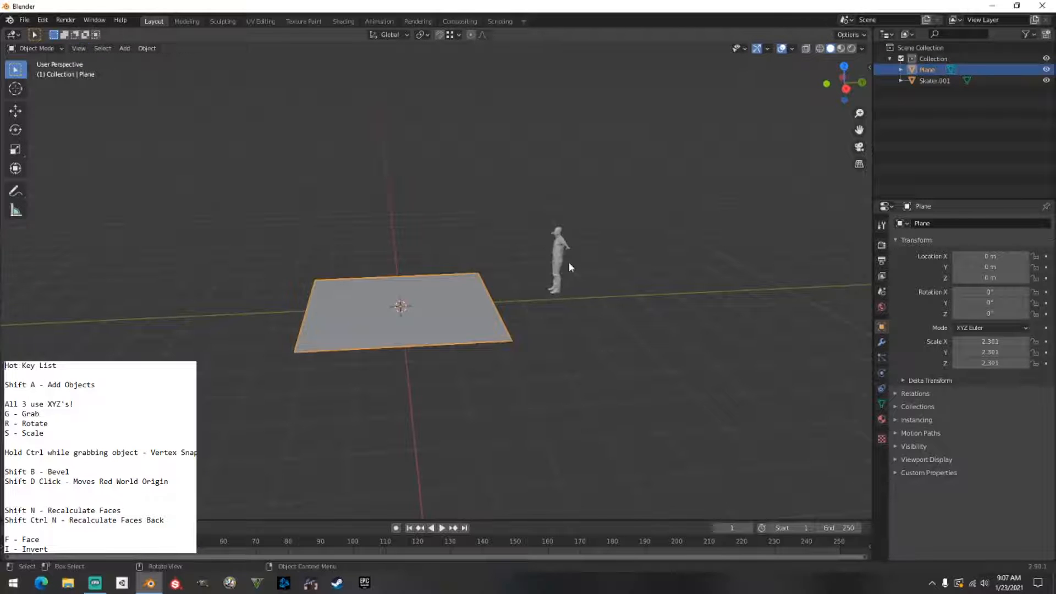
# Enter Edit Mode on the skater with vertex selection and examine its mesh from several angles beside the plane.
pyautogui.click(569, 262)
pyautogui.scroll(3, 570, 263)
pyautogui.scroll(4, 397, 300)
pyautogui.keyDown('shift'); pyautogui.moveTo(597, 280); pyautogui.dragTo(473, 291, button='middle'); pyautogui.keyUp('shift')
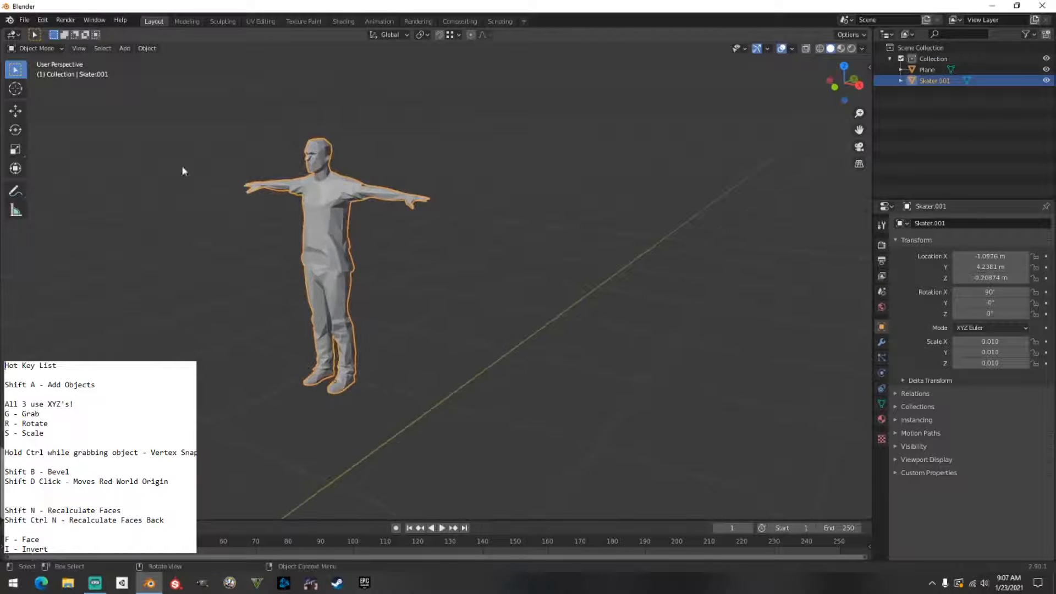
pyautogui.press('Tab')
pyautogui.click(72, 50)
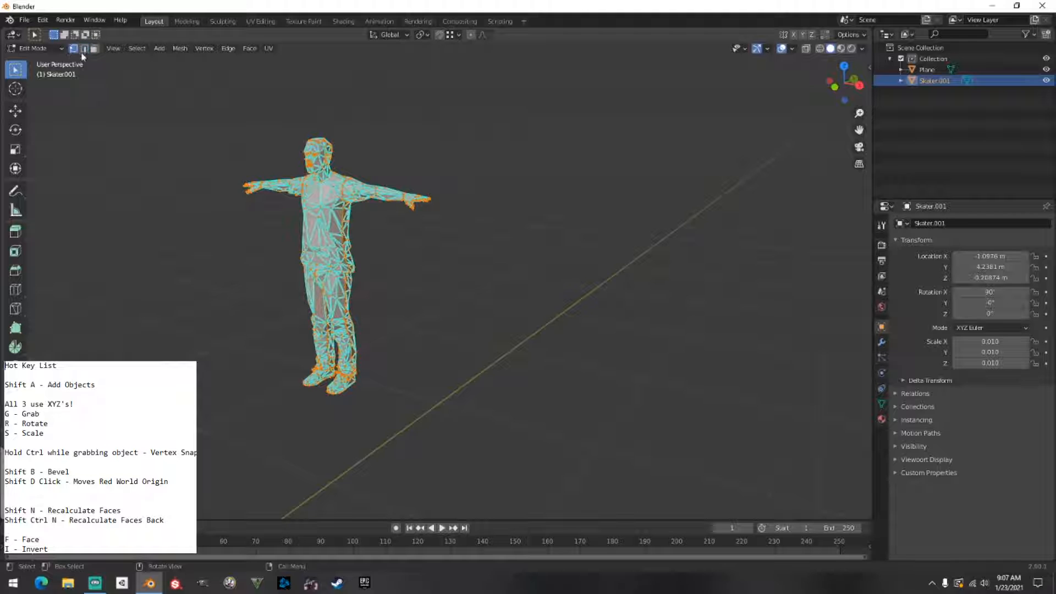
pyautogui.moveTo(376, 205); pyautogui.dragTo(778, 234, button='middle')
pyautogui.scroll(-3, 537, 256)
pyautogui.keyDown('shift'); pyautogui.moveTo(325, 299); pyautogui.dragTo(582, 284, button='middle'); pyautogui.keyUp('shift')
pyautogui.scroll(-2, 505, 286)
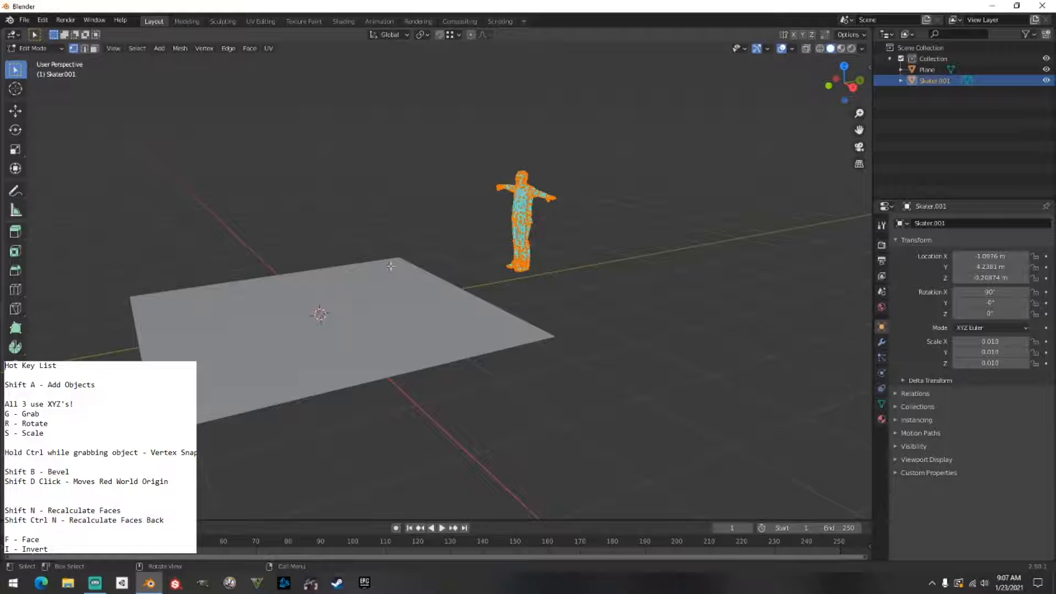
pyautogui.moveTo(365, 251); pyautogui.dragTo(519, 311, button='middle')
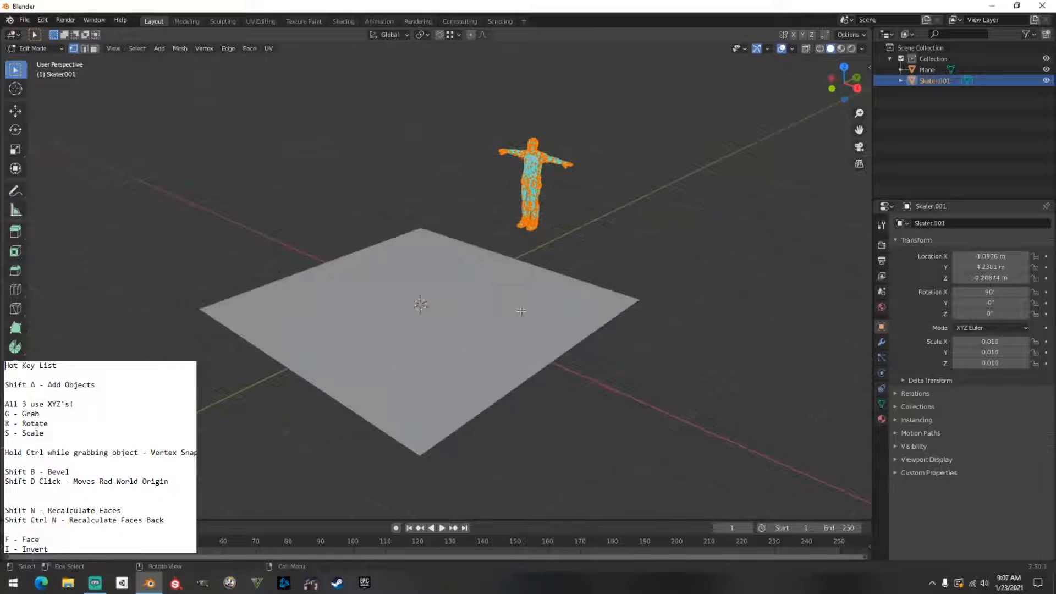
# Switch the skater's mesh to edge and then face selection, return to Object Mode and deselect everything.
pyautogui.click(83, 49)
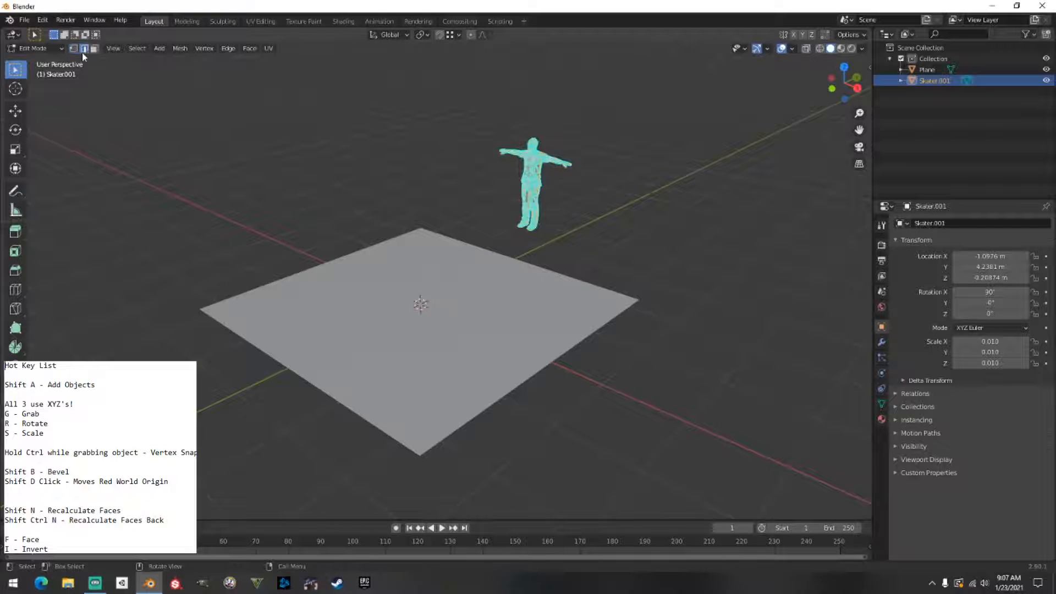
pyautogui.click(94, 50)
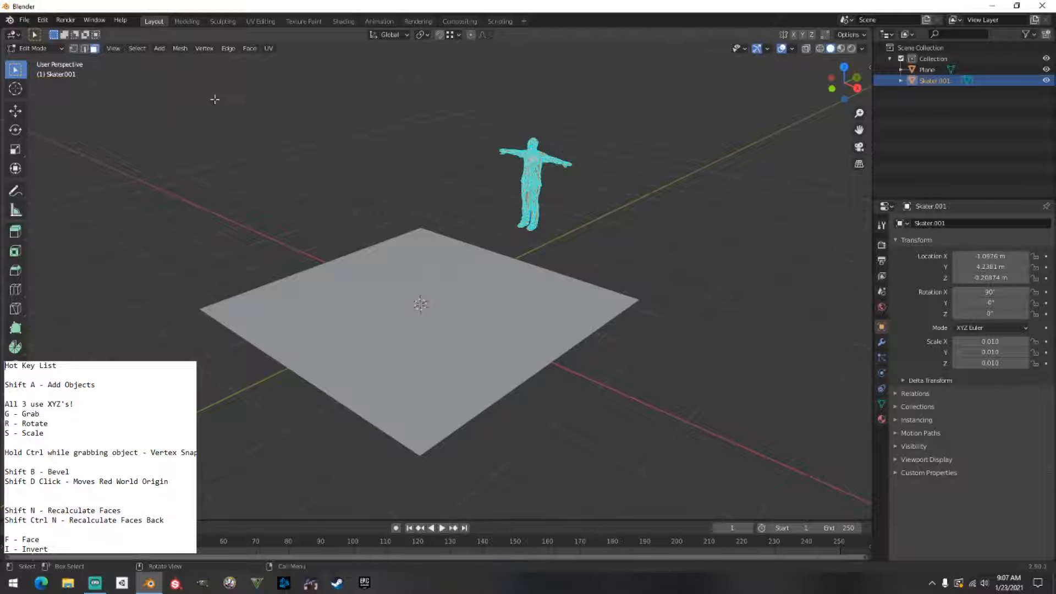
pyautogui.press('Tab')
pyautogui.click(471, 226)
pyautogui.moveTo(471, 226); pyautogui.dragTo(408, 302, button='middle')
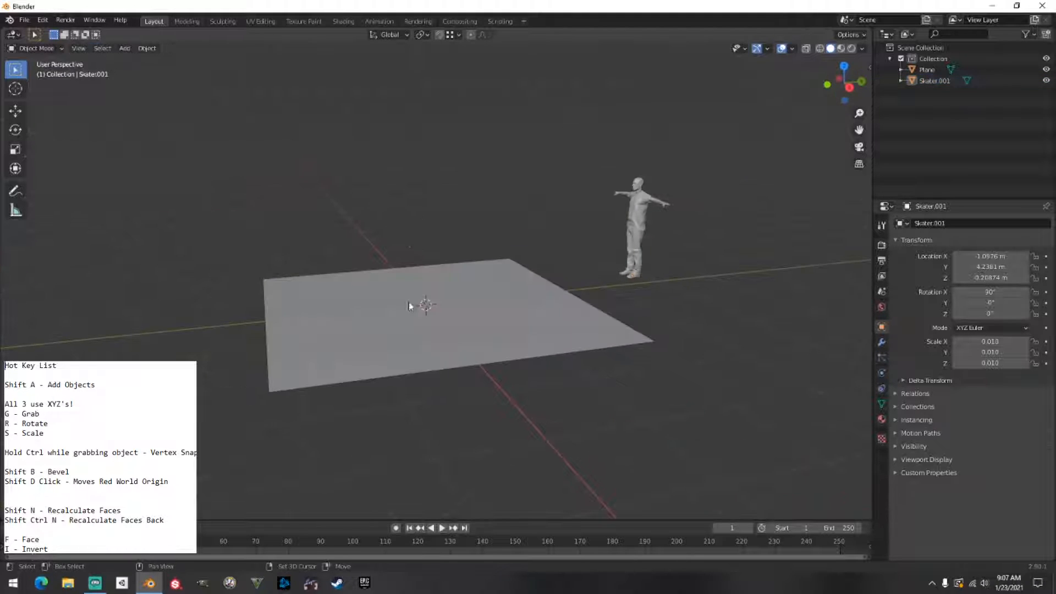
# Scale the plane up uniformly by about 3.19, to a scale of about 7.35, so it extends under the skater.
pyautogui.click(546, 308)
pyautogui.scroll(-2, 546, 308)
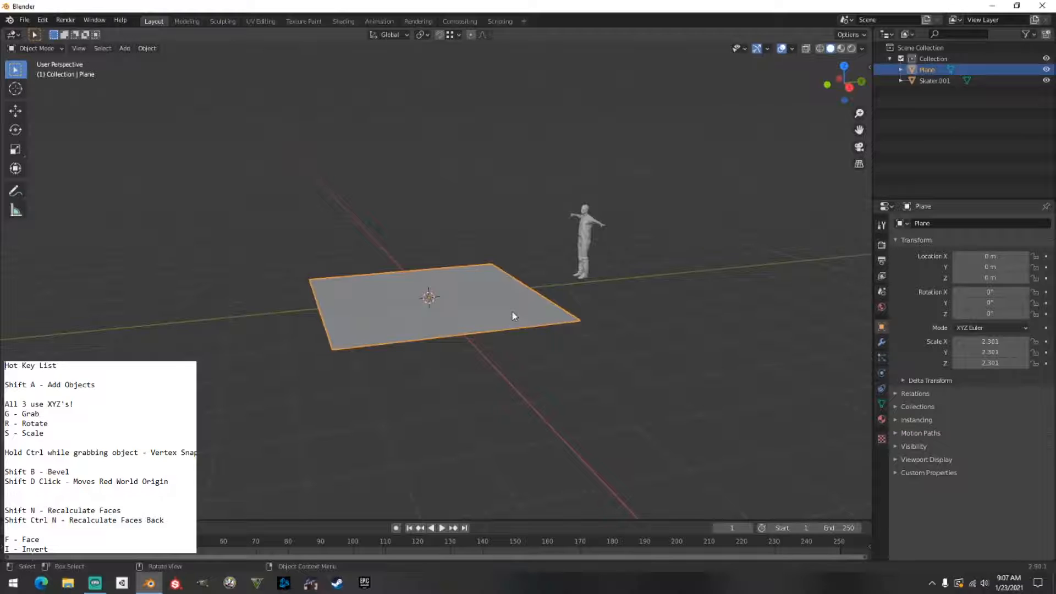
pyautogui.press('s')
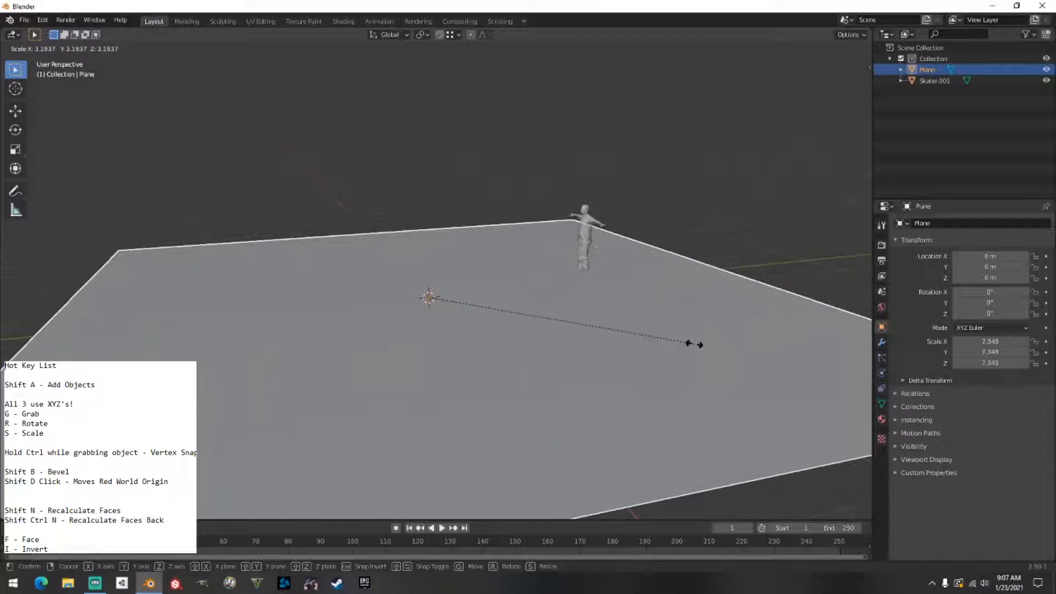
pyautogui.click(694, 344)
# Raise the skater along the global Z axis to about Z -0.03 m, standing it on the plane, and deselect it.
pyautogui.moveTo(695, 344); pyautogui.dragTo(453, 324, button='middle')
pyautogui.click(452, 267)
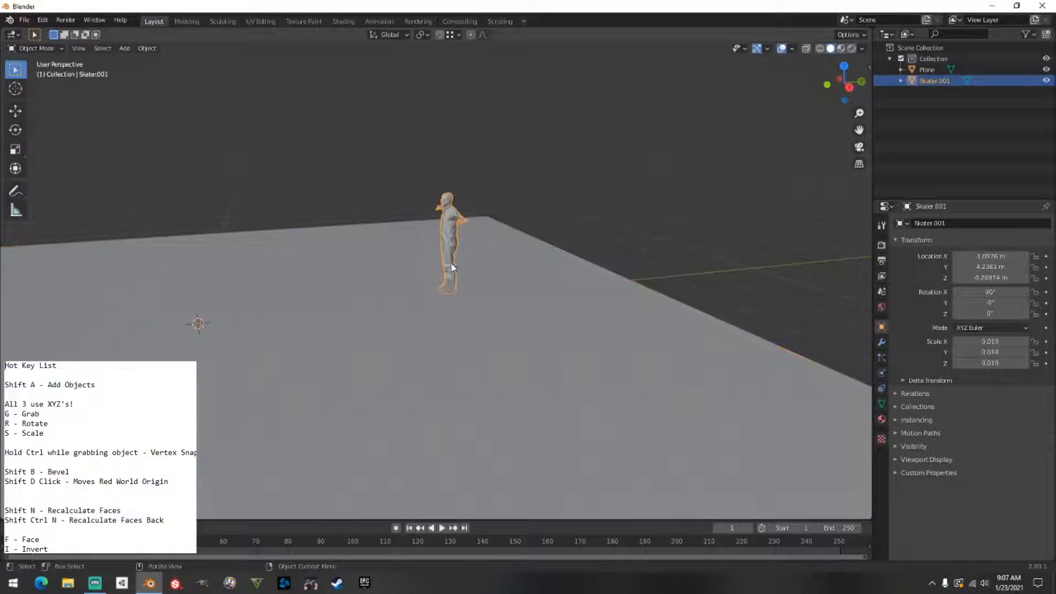
pyautogui.press('g')
pyautogui.press('z')
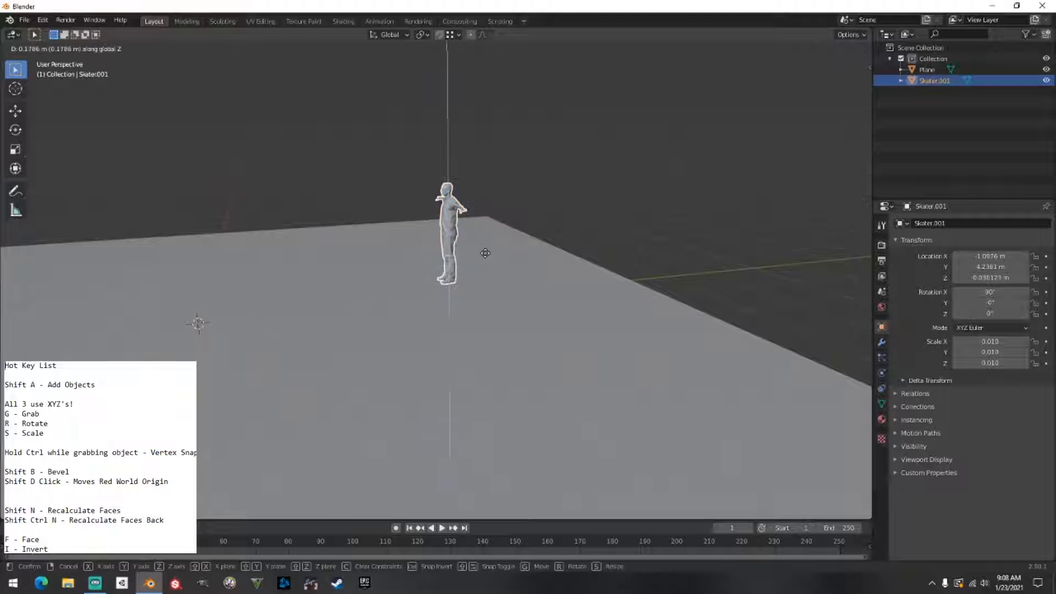
pyautogui.click(485, 253)
pyautogui.scroll(-4, 333, 270)
pyautogui.click(510, 236)
pyautogui.moveTo(462, 238); pyautogui.dragTo(498, 259, button='middle')
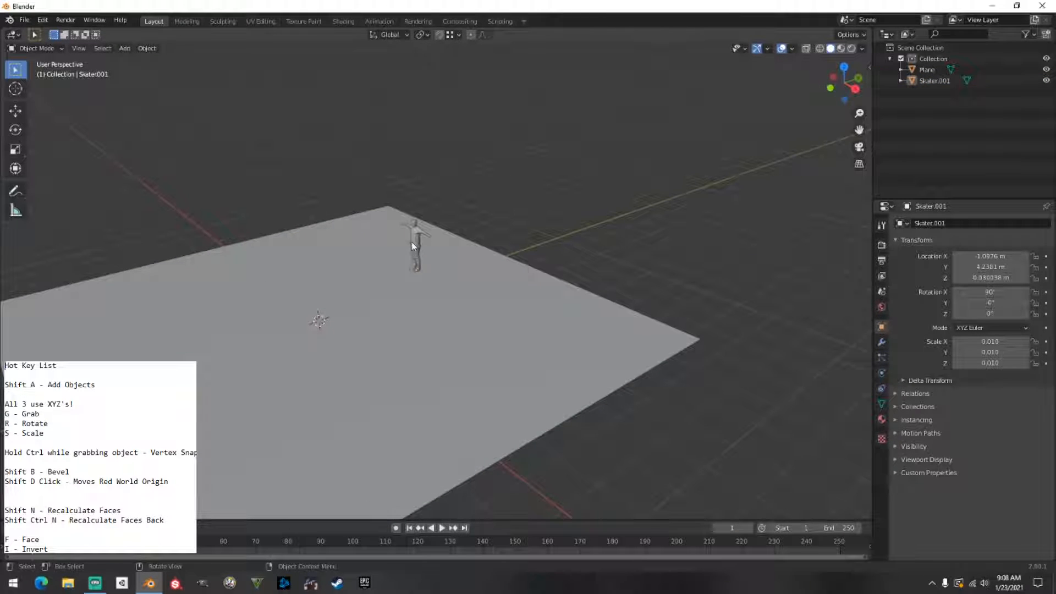
pyautogui.moveTo(392, 264); pyautogui.dragTo(279, 260, button='middle')
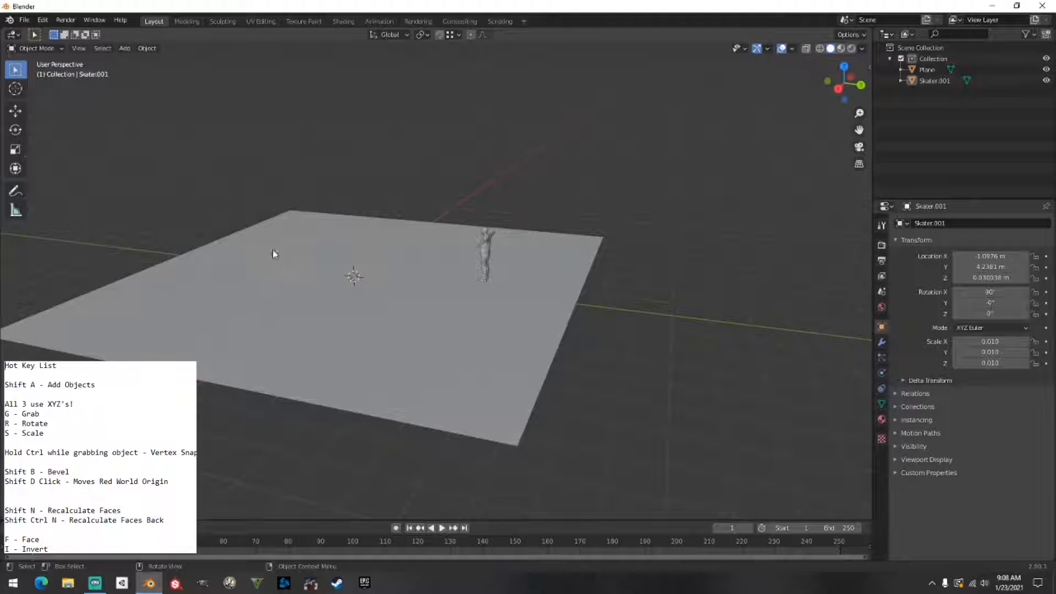
pyautogui.scroll(-2, 312, 224)
pyautogui.scroll(6, 288, 214)
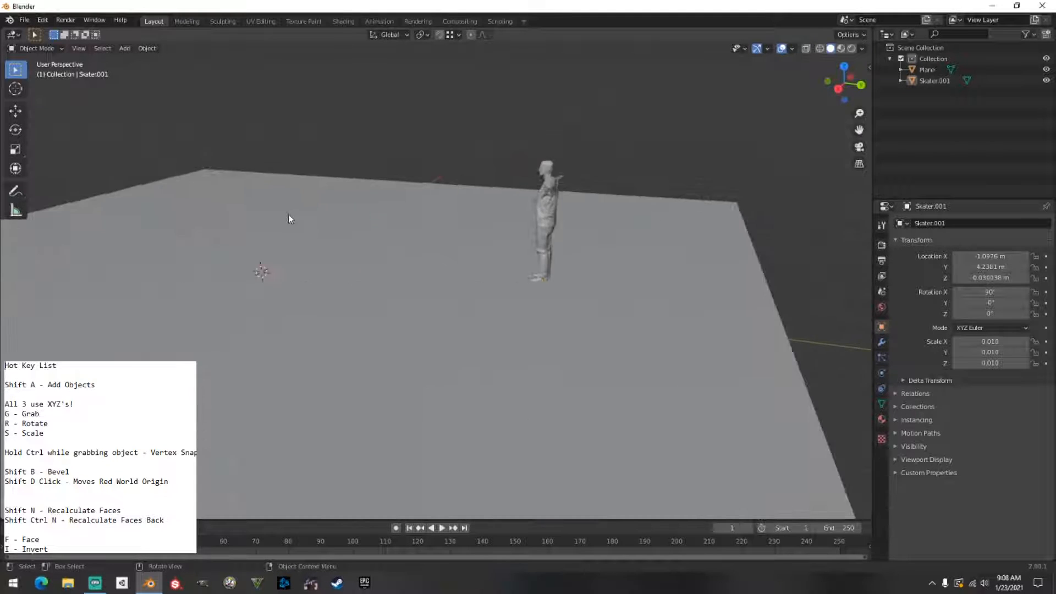
pyautogui.moveTo(306, 218); pyautogui.dragTo(474, 233, button='middle')
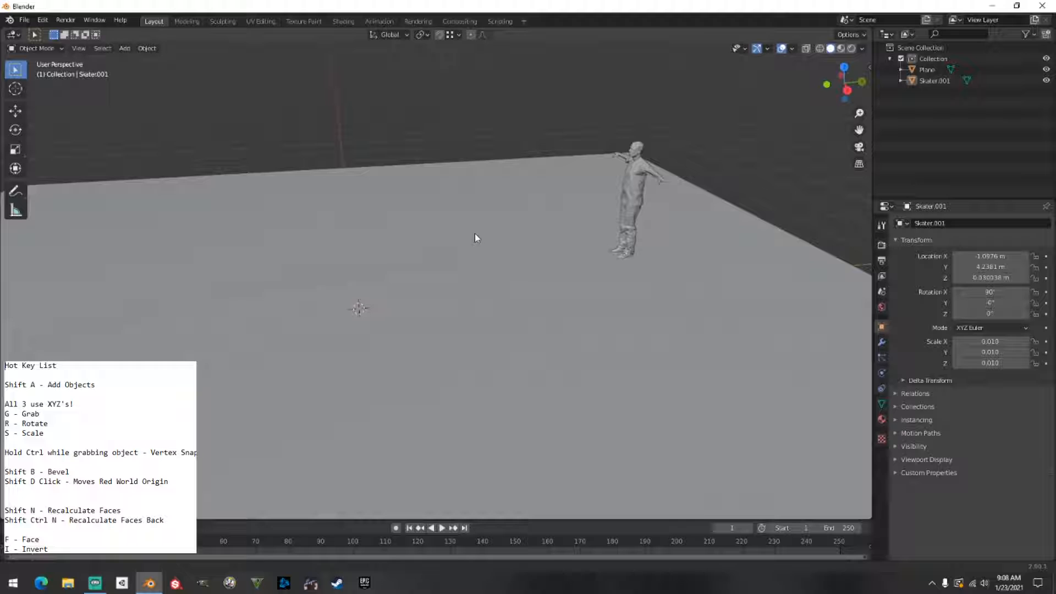
# Lower the skater along the global Z axis onto the plane, to about Z -0.0009 m, and deselect it.
pyautogui.click(623, 242)
pyautogui.moveTo(622, 242); pyautogui.dragTo(542, 259, button='middle')
pyautogui.press('g')
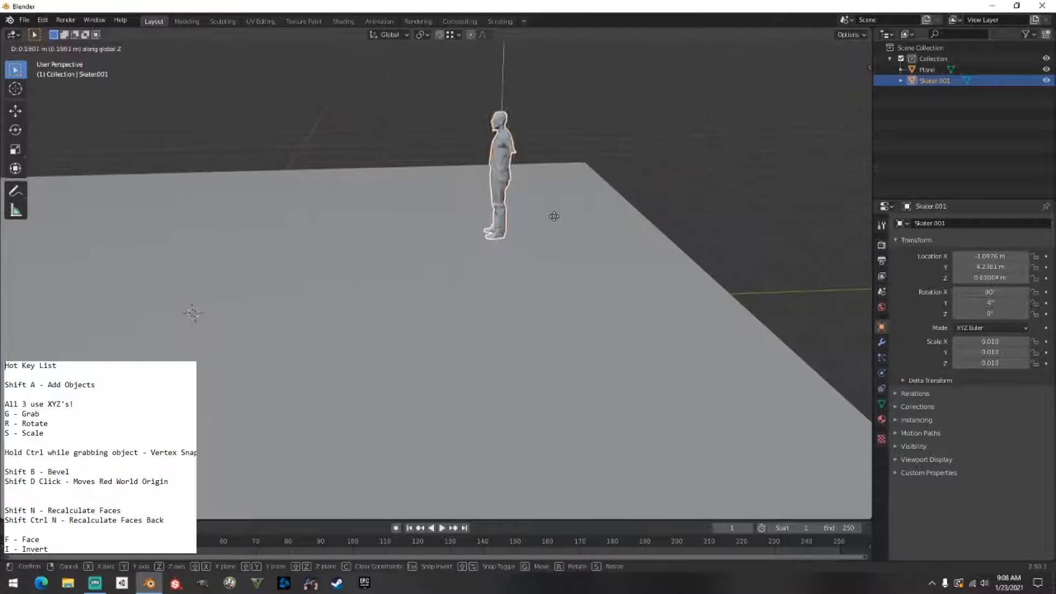
pyautogui.click(446, 171)
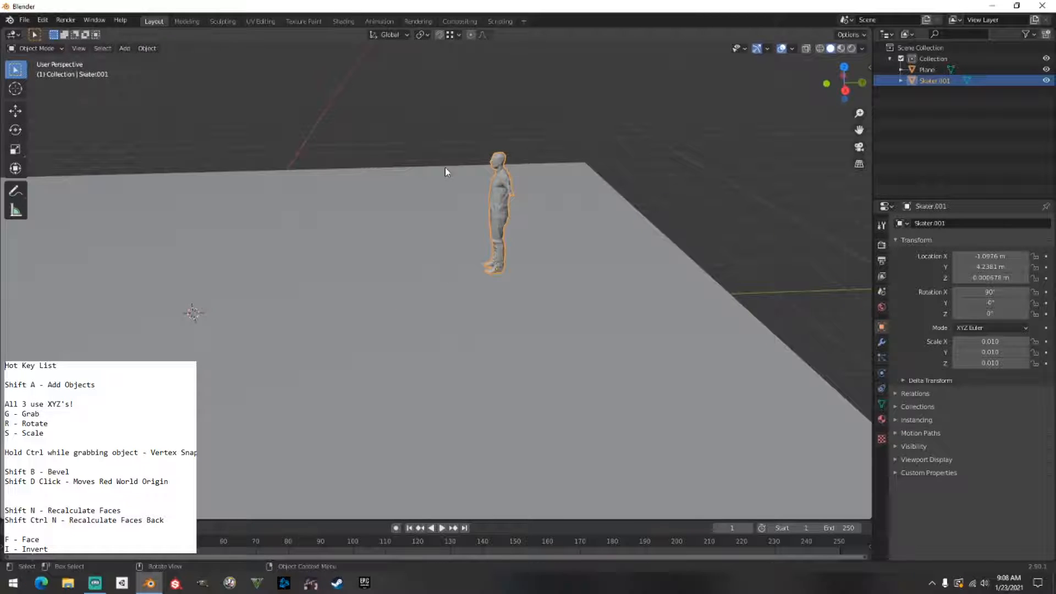
pyautogui.click(319, 161)
# Add a cube mesh at the world origin, in the middle of the plane.
pyautogui.moveTo(319, 159); pyautogui.dragTo(336, 142, button='middle')
pyautogui.keyDown('shift'); pyautogui.moveTo(231, 275); pyautogui.dragTo(382, 328, button='middle'); pyautogui.keyUp('shift')
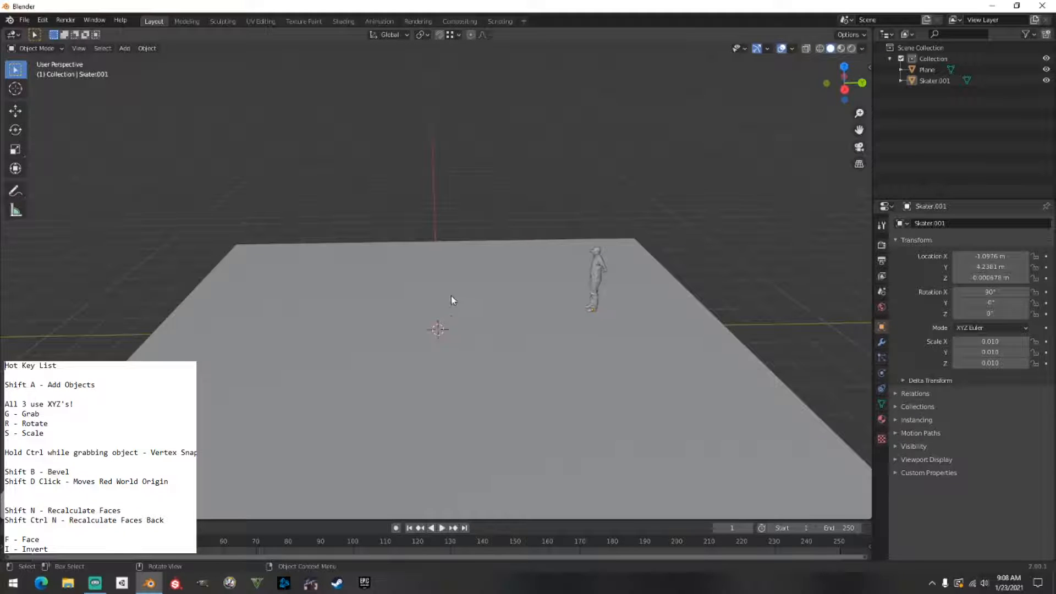
pyautogui.hotkey('shift', 'a')
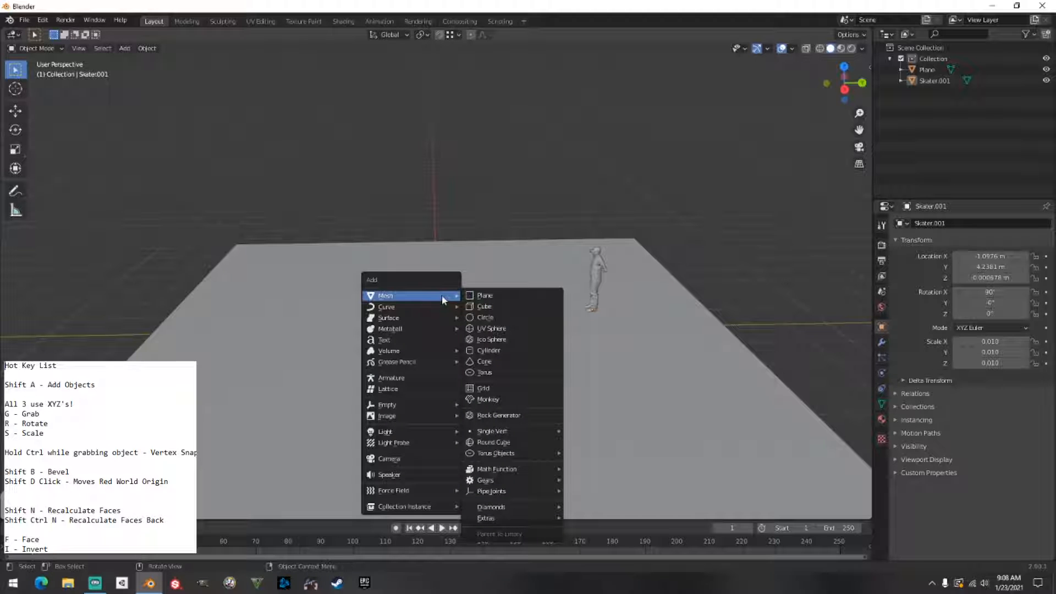
pyautogui.click(485, 312)
# Raise the cube along the global Z axis to about Z 1.76 m, clear of the plane.
pyautogui.moveTo(484, 308); pyautogui.dragTo(519, 281, button='middle')
pyautogui.scroll(2, 532, 293)
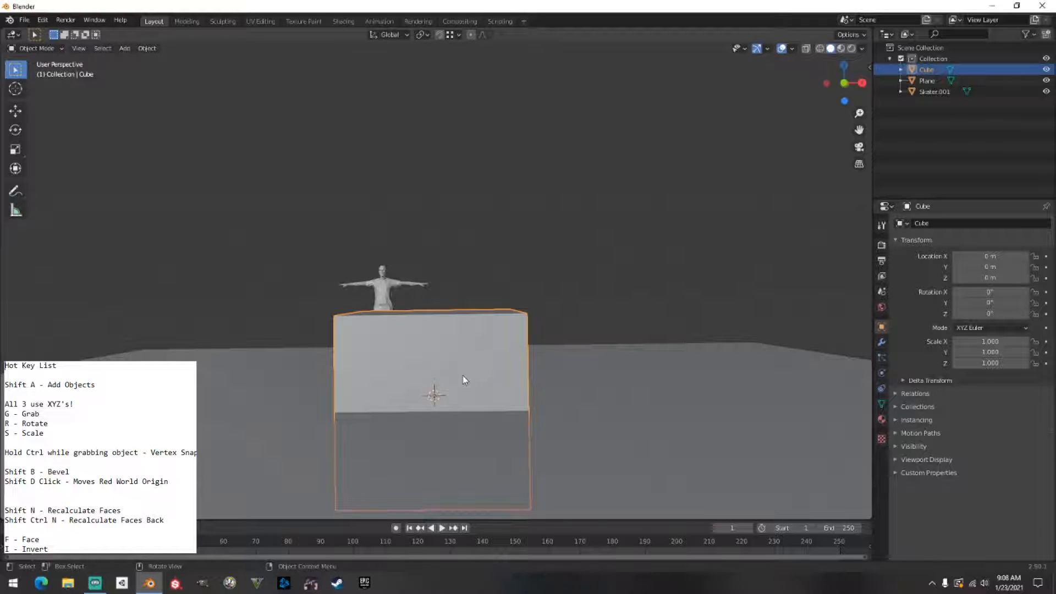
pyautogui.press('g')
pyautogui.press('z')
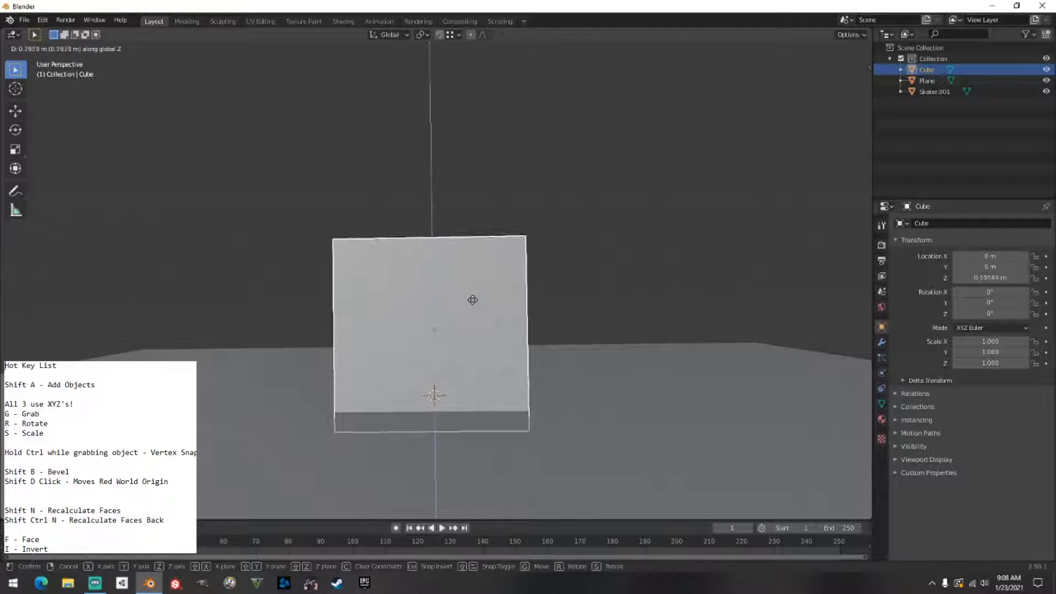
pyautogui.click(468, 231)
# In Edit Mode with face selection, move the cube's top face down 2 m along global Z, snapping it to a bottom corner.
pyautogui.moveTo(467, 232); pyautogui.dragTo(345, 173, button='middle')
pyautogui.press('Tab')
pyautogui.press('Tab')
pyautogui.moveTo(421, 179); pyautogui.dragTo(440, 209, button='middle')
pyautogui.press('Tab')
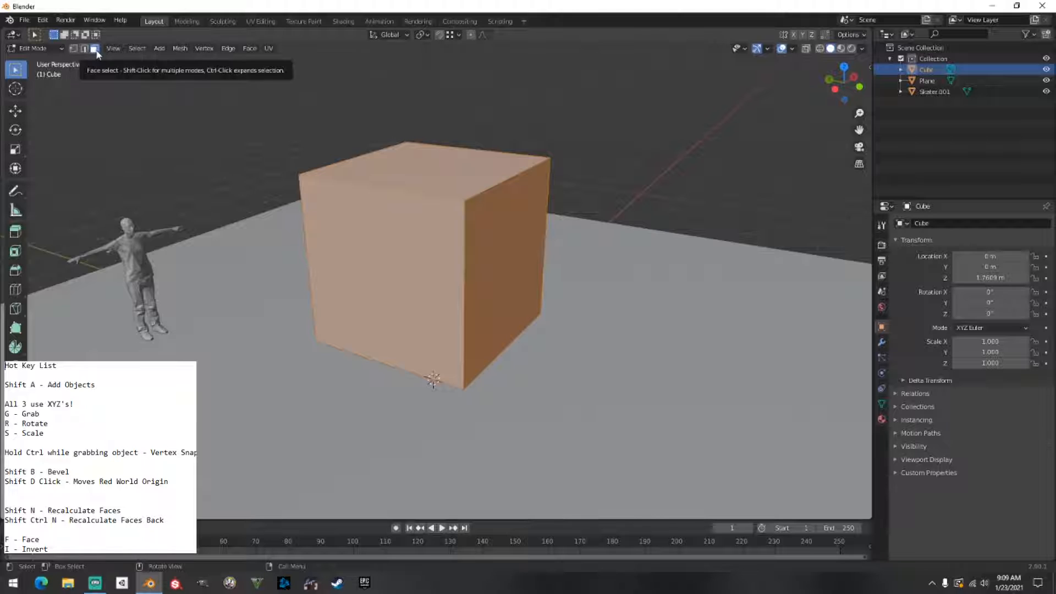
pyautogui.click(443, 182)
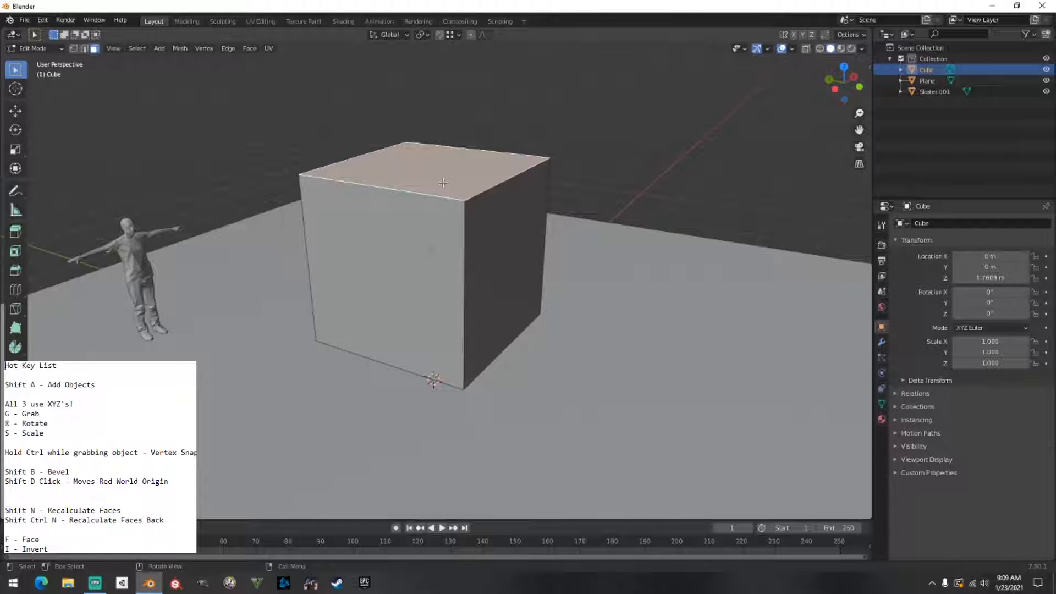
pyautogui.press('g')
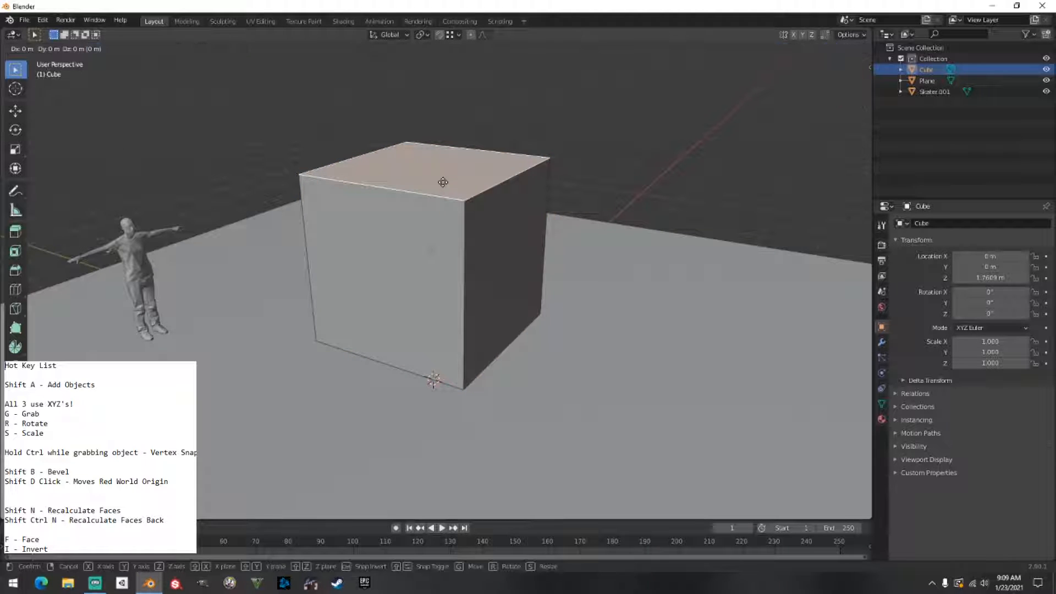
pyautogui.press('z')
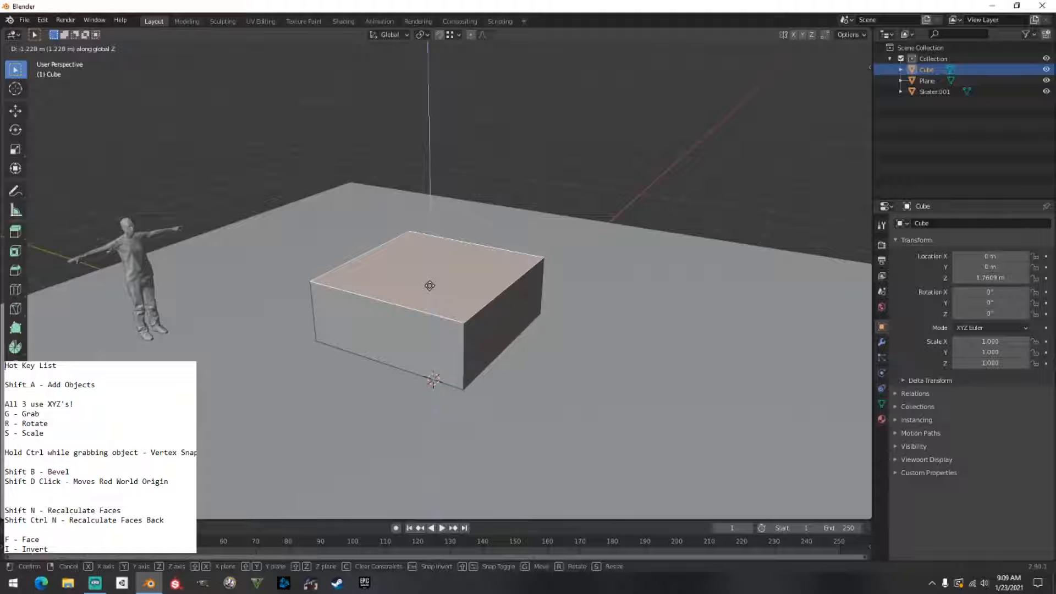
pyautogui.press('ctrl')
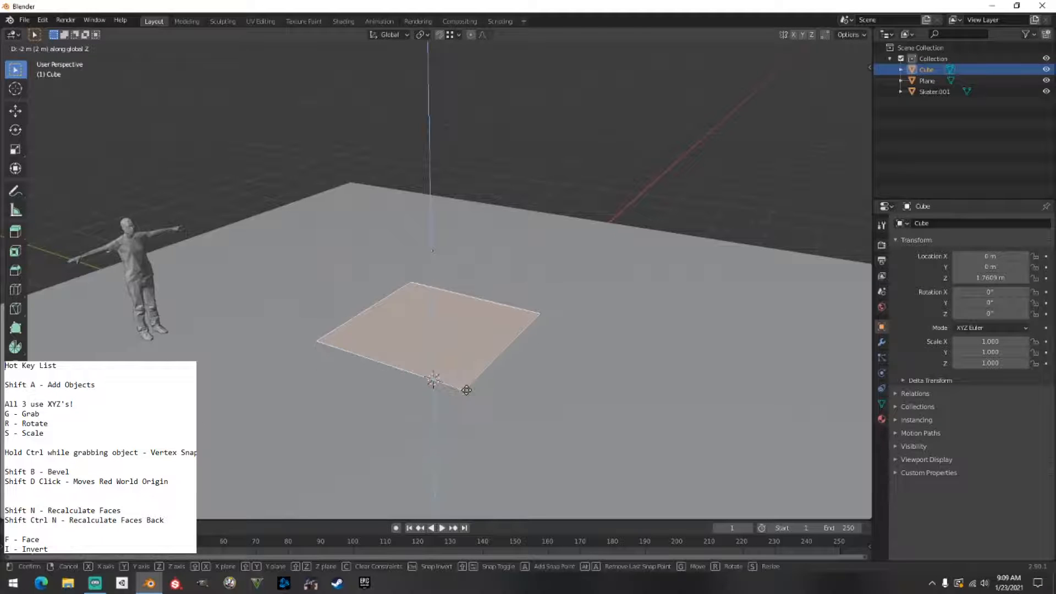
pyautogui.click(466, 390)
# Move the flattened top face up along global Z by exactly 0.6 m to set the box's height.
pyautogui.moveTo(484, 307); pyautogui.dragTo(406, 278, button='middle')
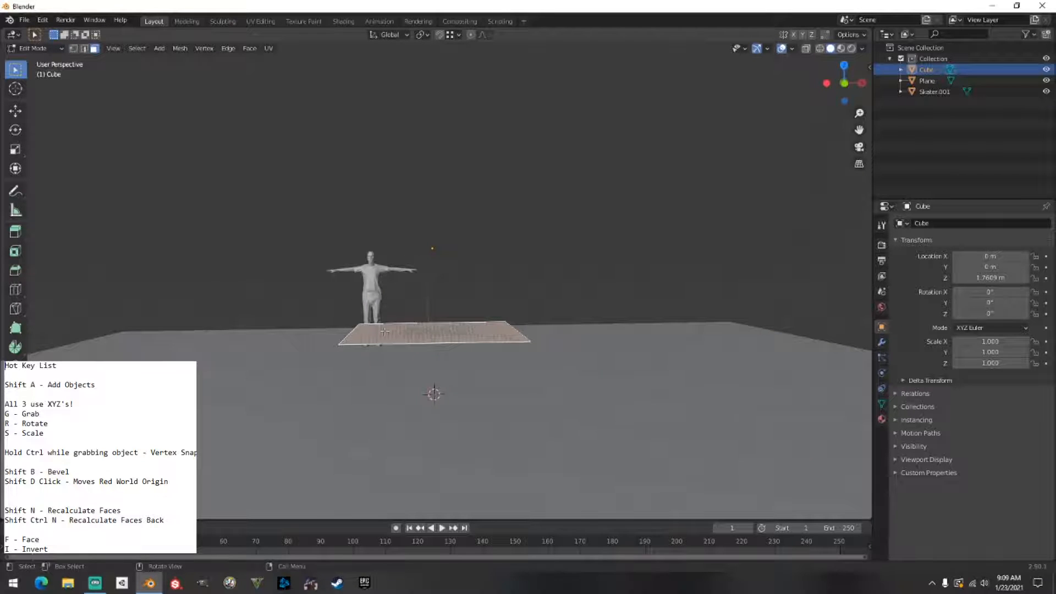
pyautogui.moveTo(385, 331); pyautogui.dragTo(395, 326, button='middle')
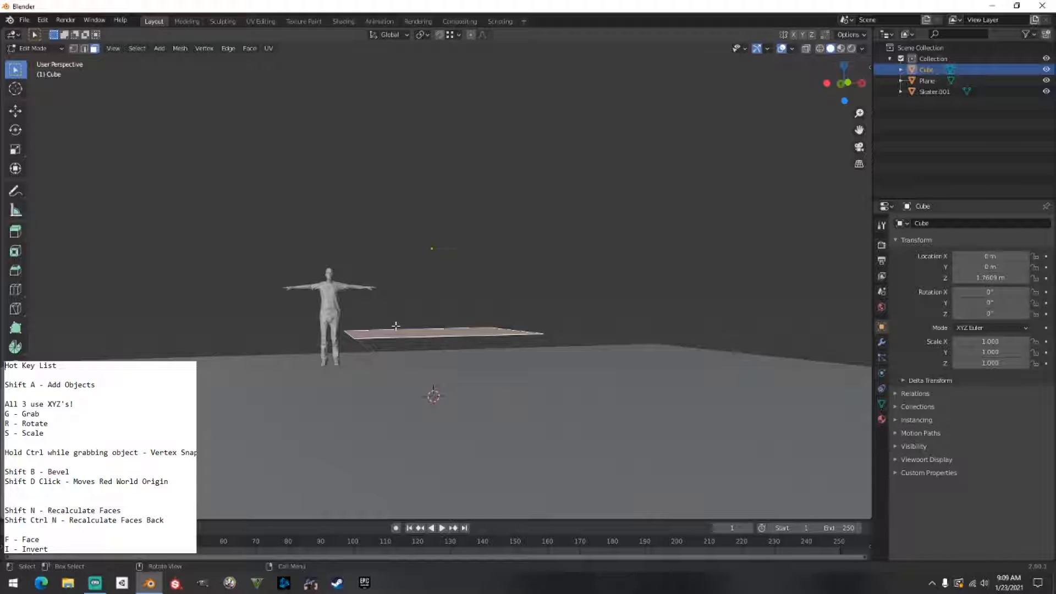
pyautogui.press('g')
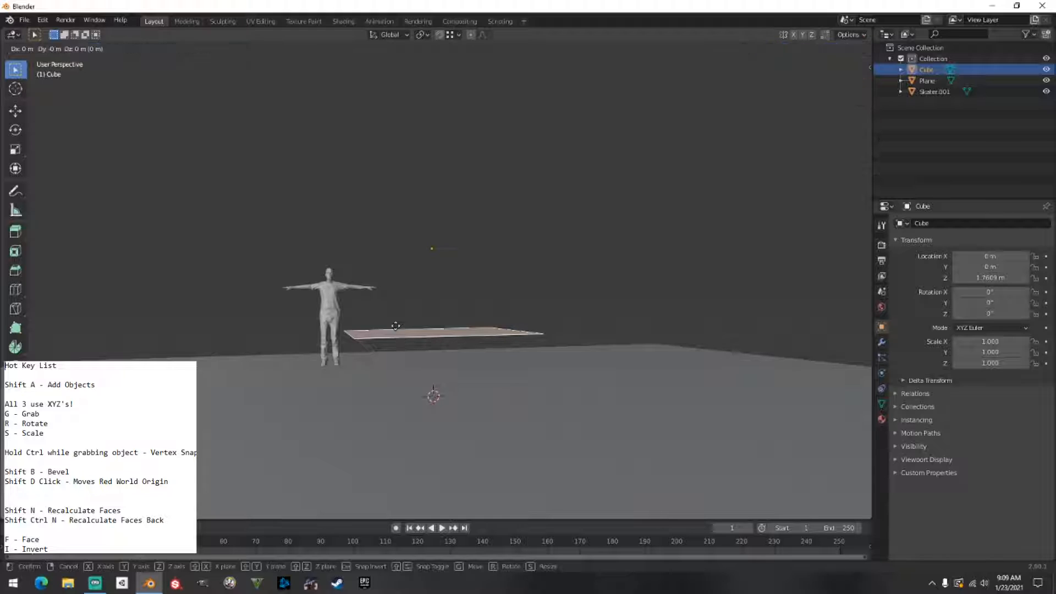
pyautogui.press('z')
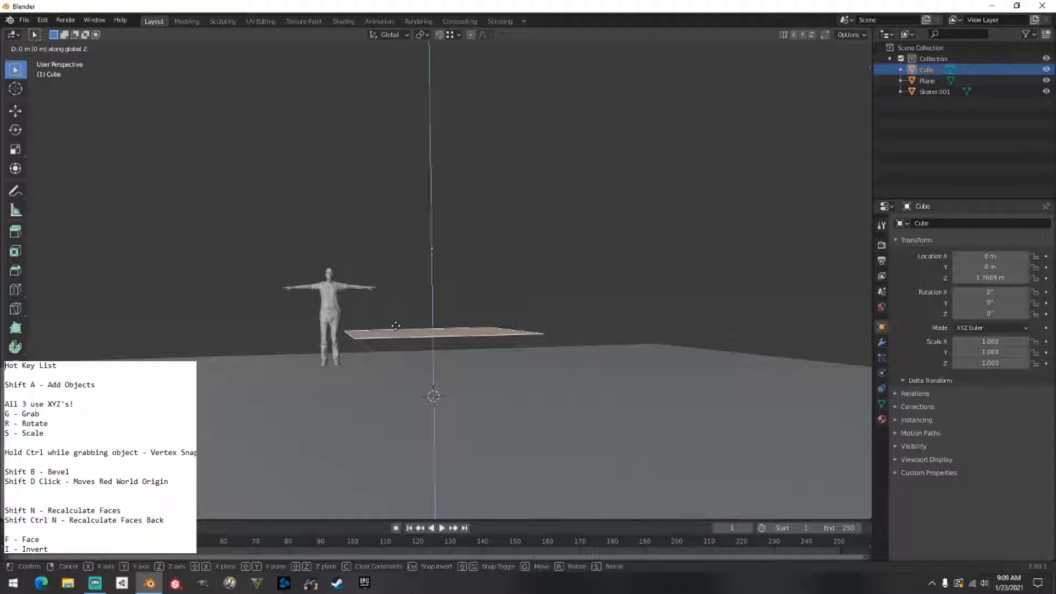
pyautogui.write('.6')
pyautogui.press('Return')
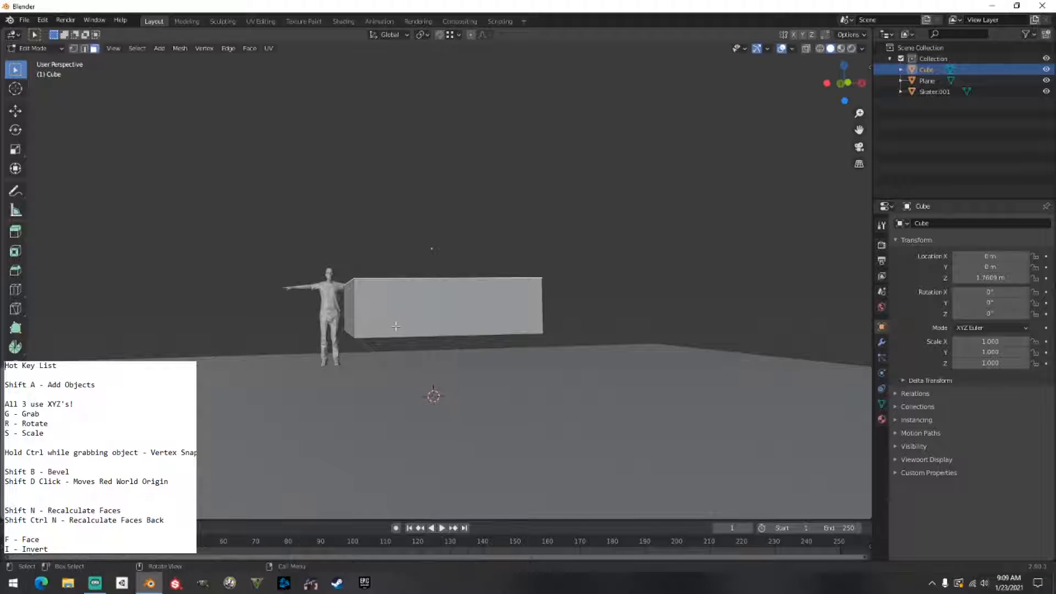
# Return to Object Mode, snap the box down along global Z onto the plane at Z 1 m, and deselect it.
pyautogui.moveTo(396, 327); pyautogui.dragTo(477, 299, button='middle')
pyautogui.press('Tab')
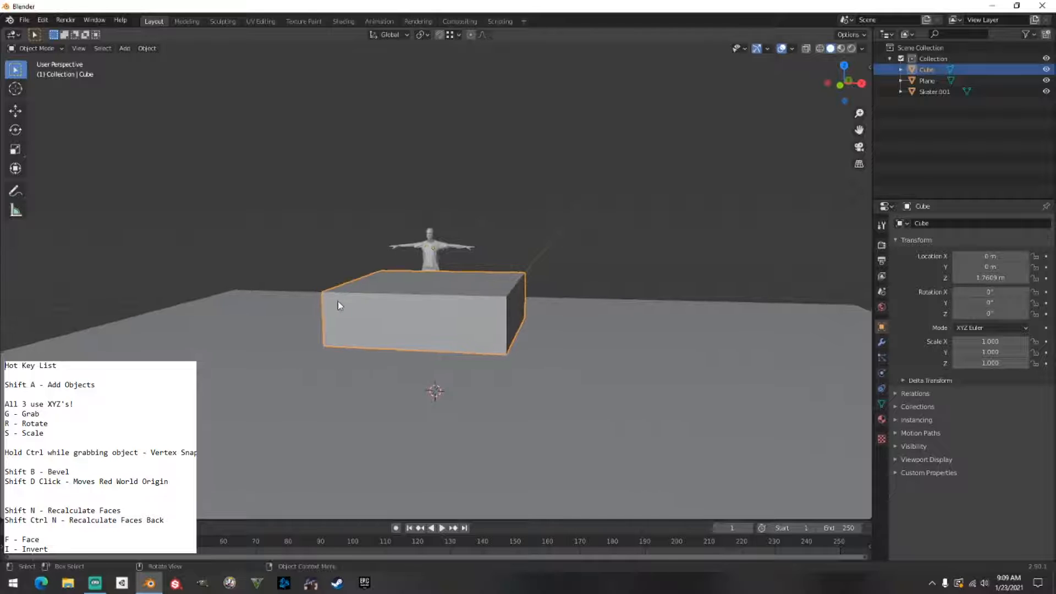
pyautogui.press('g')
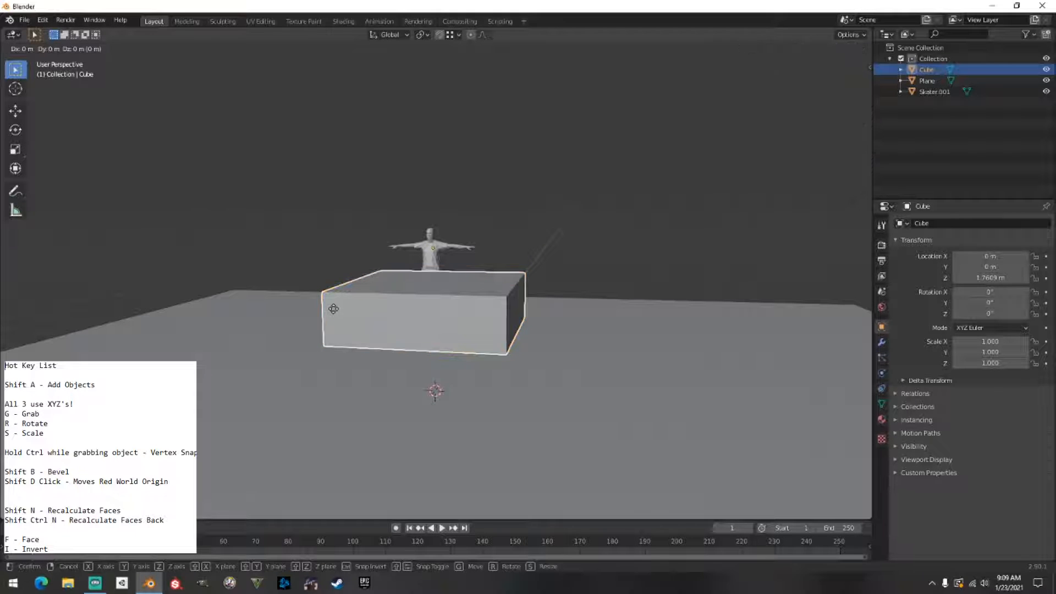
pyautogui.press('z')
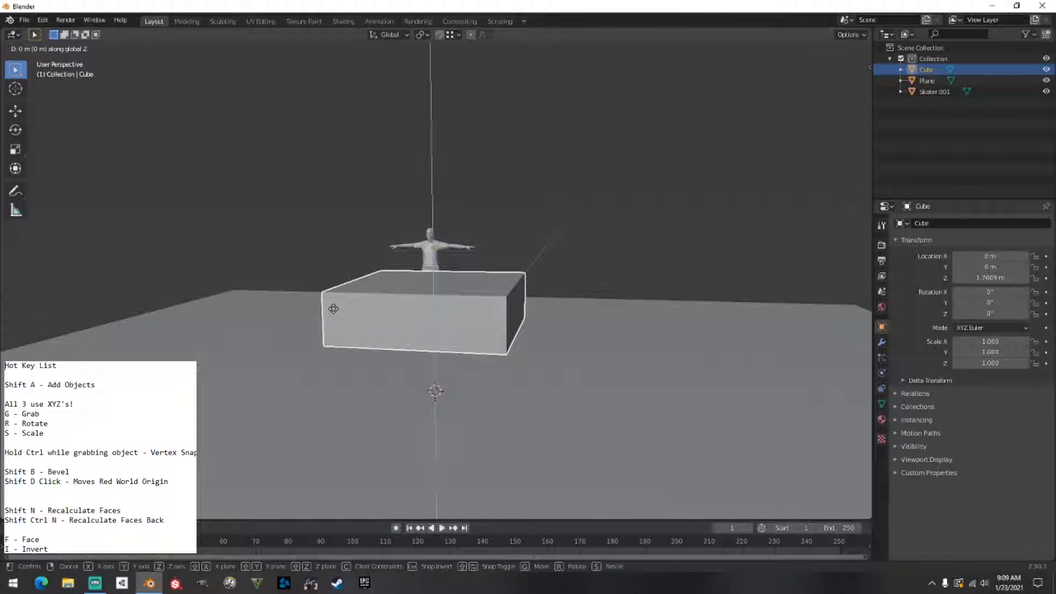
pyautogui.press('ctrl')
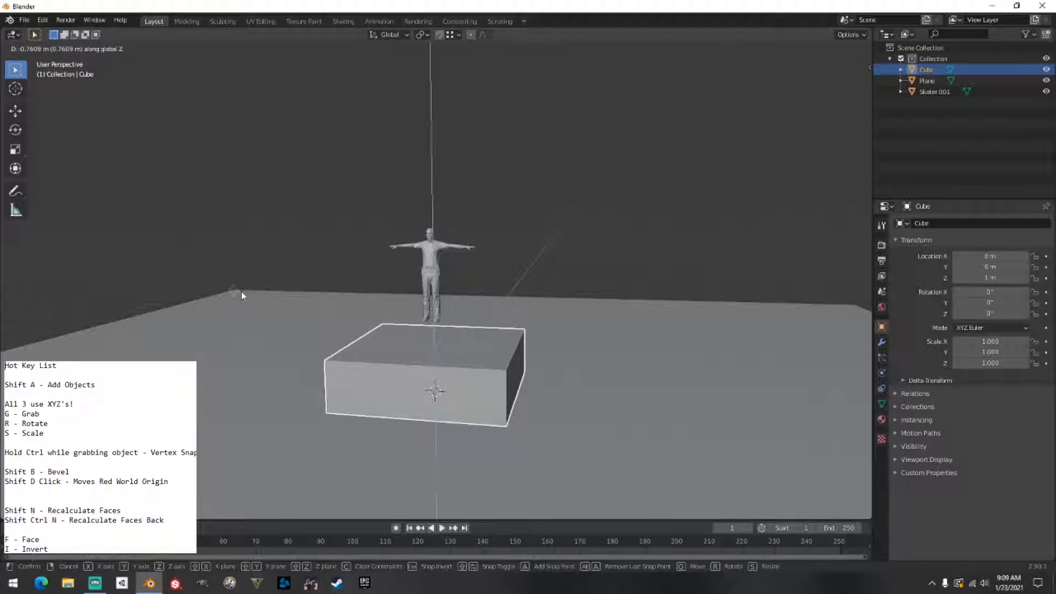
pyautogui.click(241, 295)
pyautogui.moveTo(354, 337)
pyautogui.mouseDown(button='middle')
pyautogui.moveTo(364, 317)
pyautogui.moveTo(366, 328)
pyautogui.mouseUp(button='middle')
pyautogui.click(510, 270)
# Try lowering the box through the plane along the global Z axis, and deselect it.
pyautogui.moveTo(509, 272); pyautogui.dragTo(462, 318, button='middle')
pyautogui.scroll(-5, 465, 252)
pyautogui.moveTo(456, 363); pyautogui.dragTo(402, 385, button='middle')
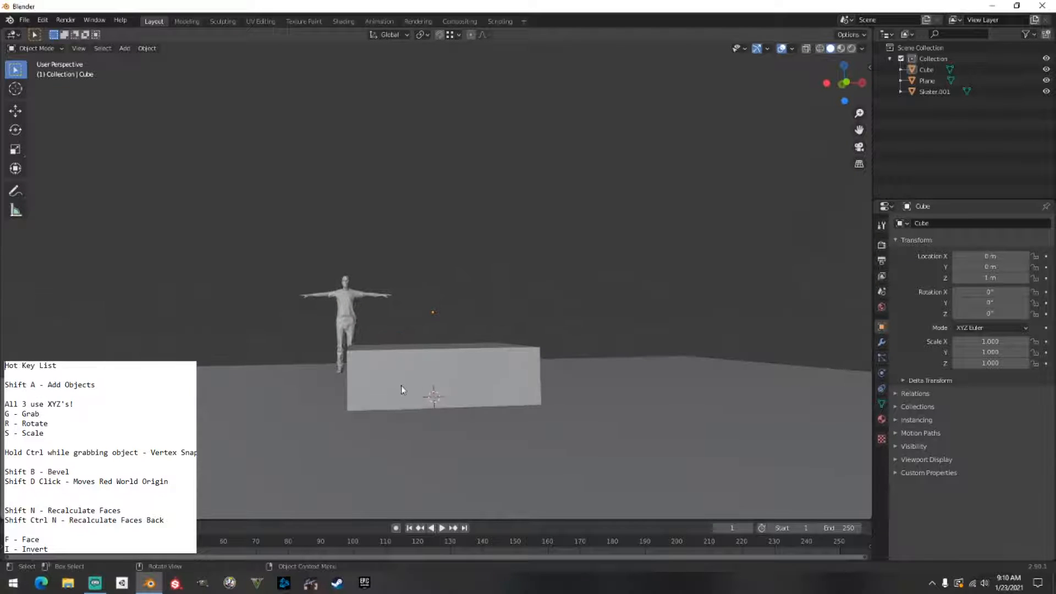
pyautogui.click(402, 385)
pyautogui.press('g')
pyautogui.press('z')
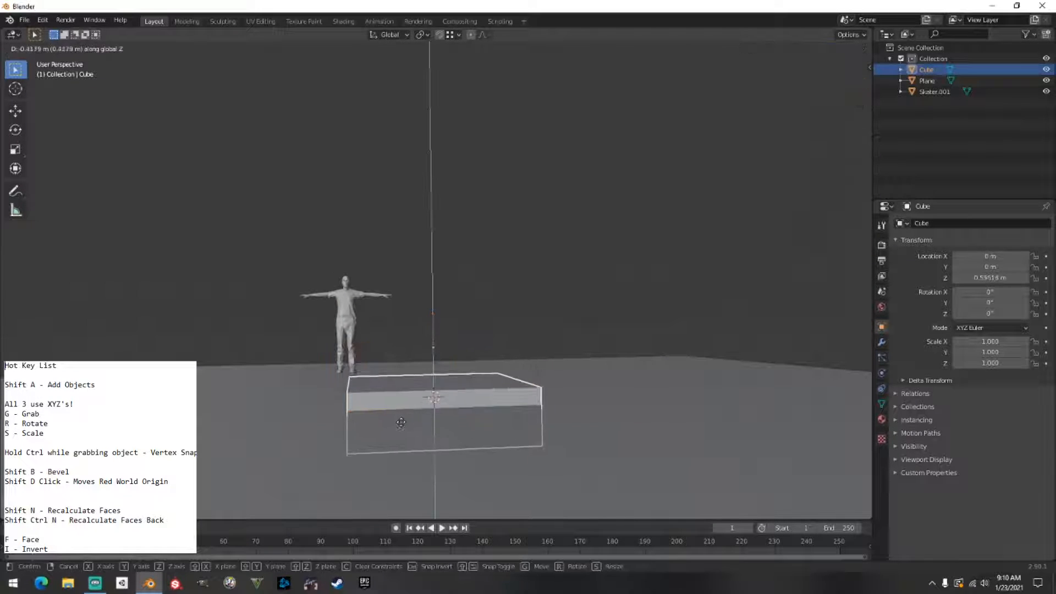
pyautogui.rightClick(397, 388)
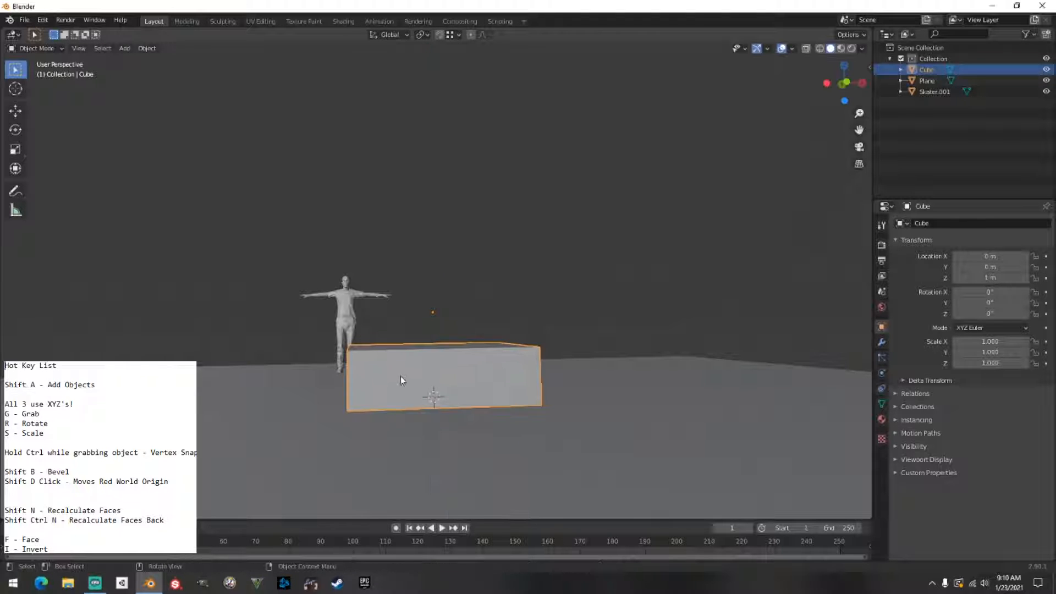
pyautogui.click(497, 285)
# Lengthen the box in Edit Mode by moving its end face farthest from the skater outward along the global Y axis.
pyautogui.moveTo(497, 285); pyautogui.dragTo(530, 413, button='middle')
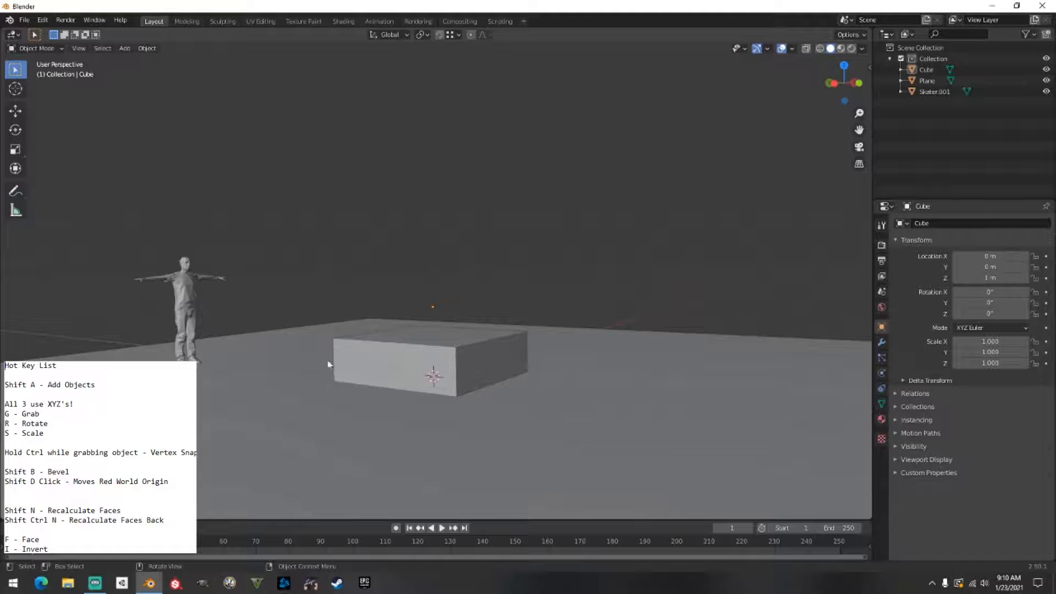
pyautogui.moveTo(440, 389); pyautogui.dragTo(515, 386, button='middle')
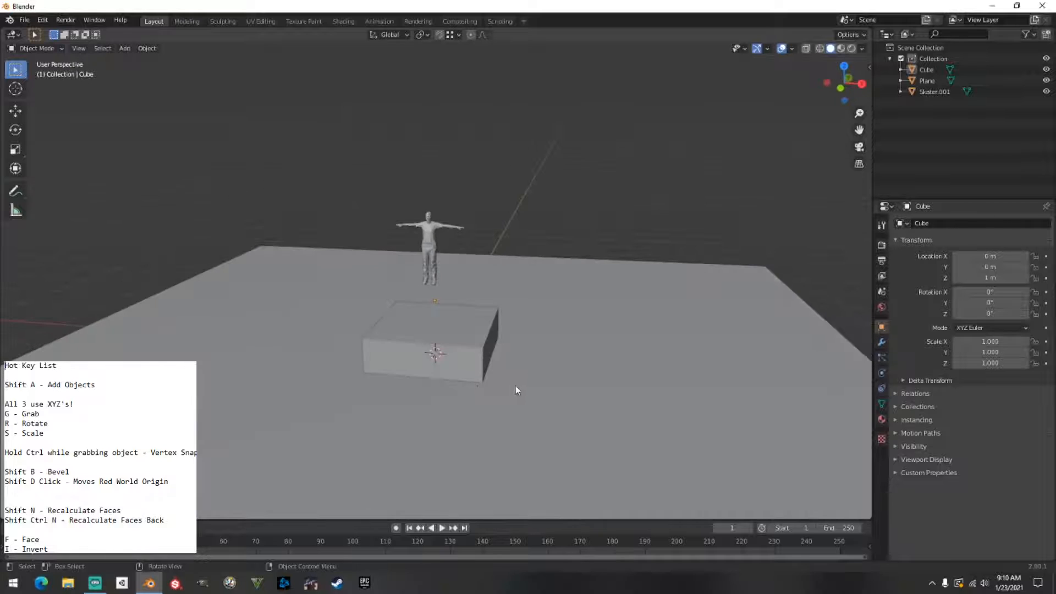
pyautogui.click(462, 338)
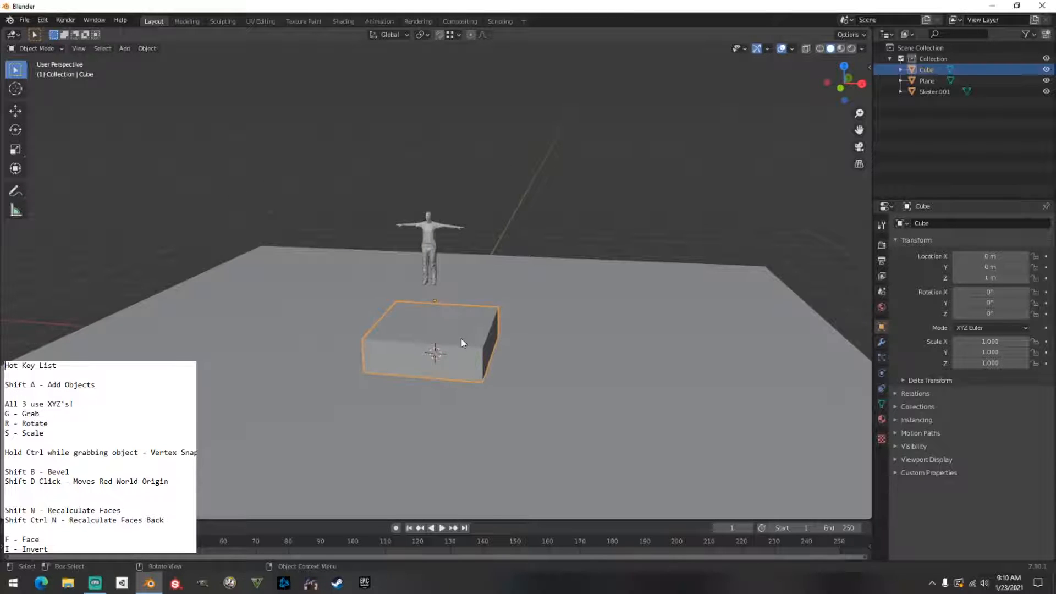
pyautogui.press('Tab')
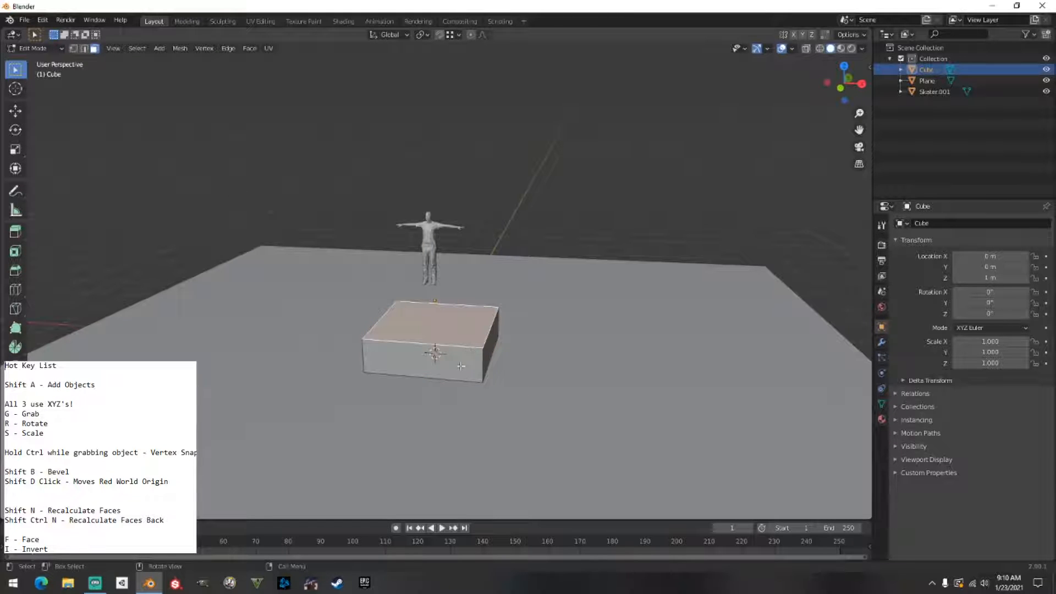
pyautogui.moveTo(461, 366); pyautogui.dragTo(366, 389, button='middle')
pyautogui.press('g')
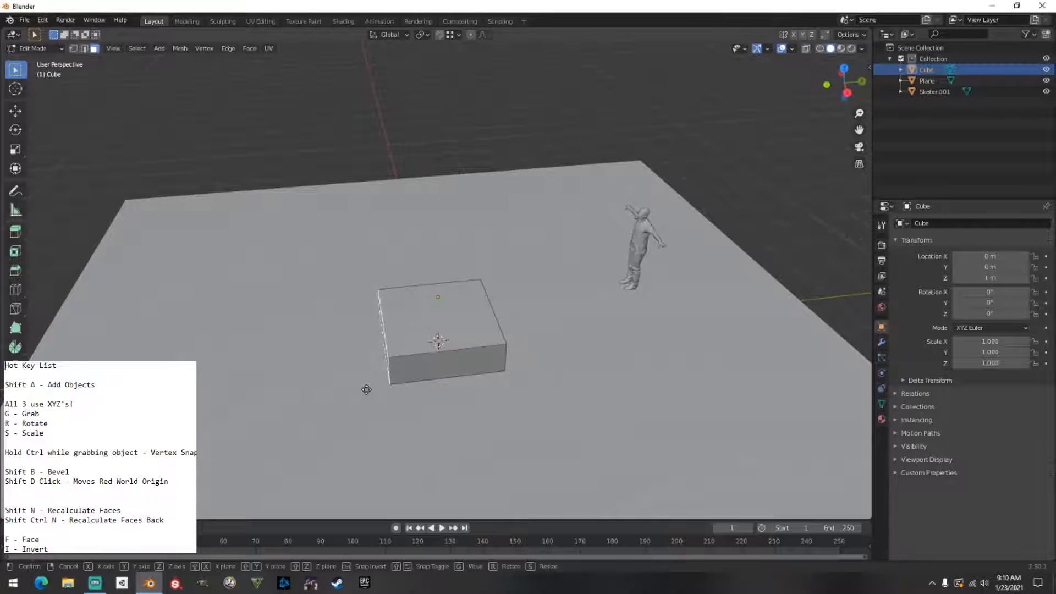
pyautogui.press('y')
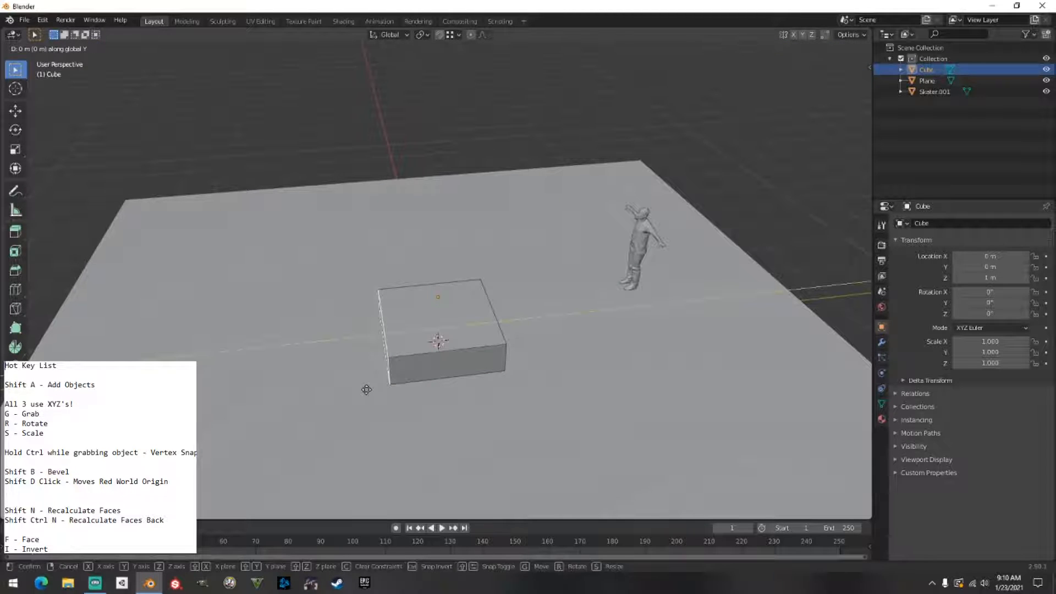
pyautogui.click(231, 397)
pyautogui.moveTo(231, 397); pyautogui.dragTo(318, 365, button='middle')
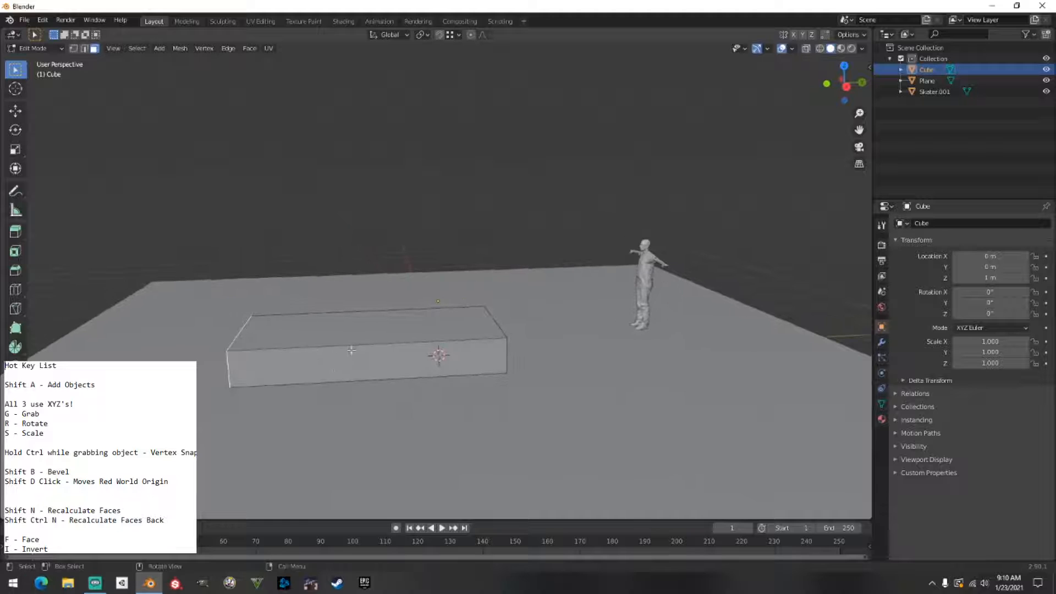
# Try moving the box's end face farthest from the skater along the global Y axis, and along the global X axis.
pyautogui.press('g')
pyautogui.press('y')
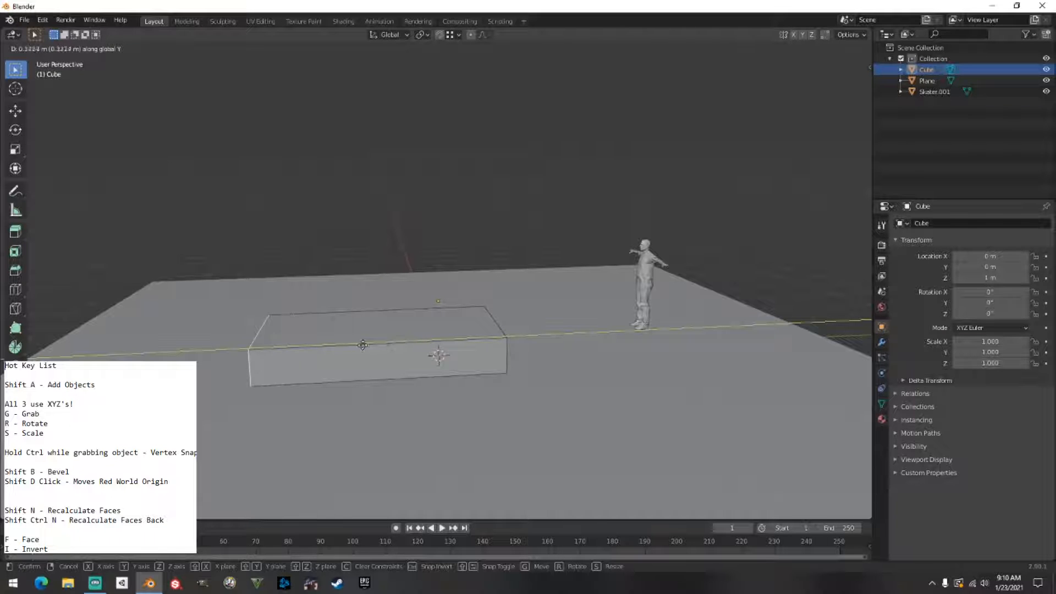
pyautogui.click(366, 365)
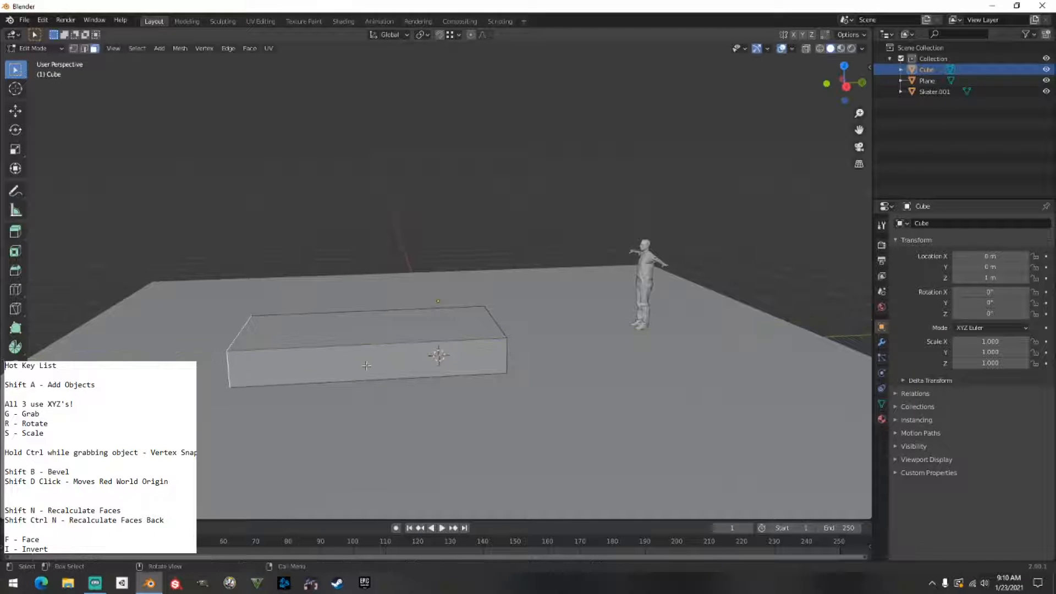
pyautogui.press('g')
pyautogui.press('x')
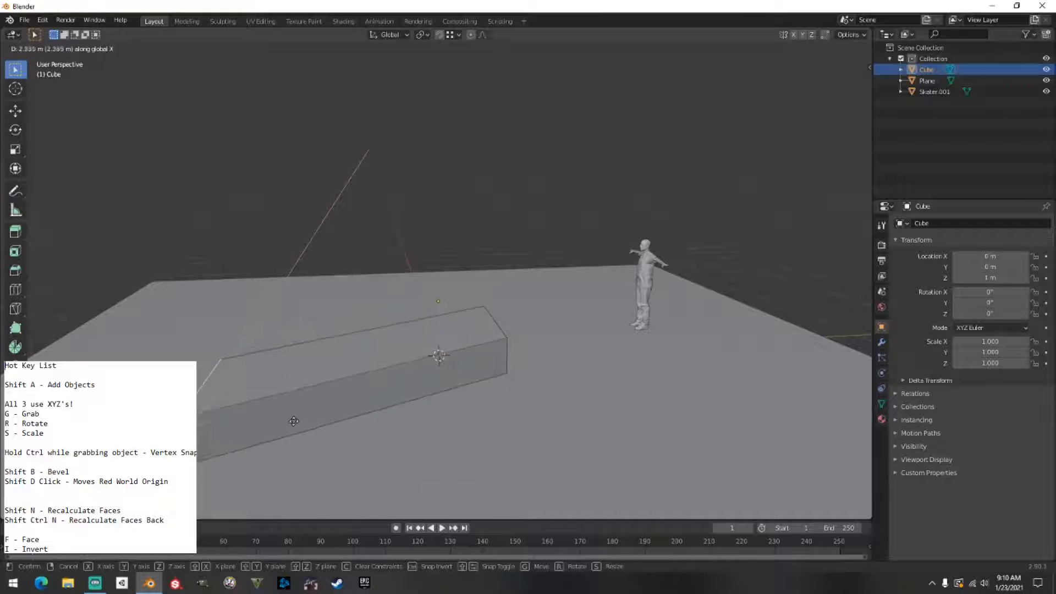
pyautogui.click(308, 364)
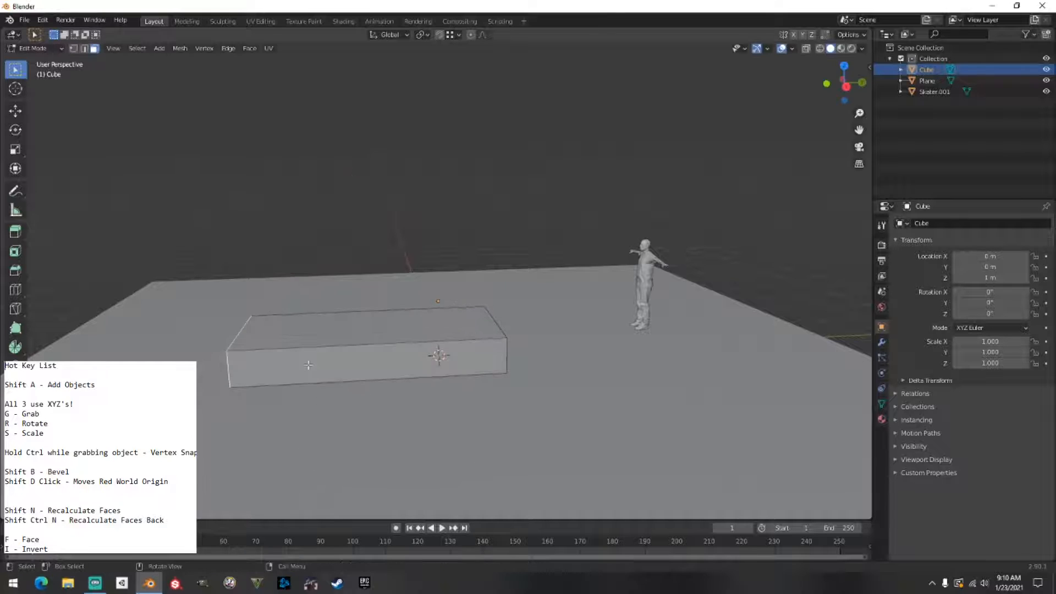
# Try lowering the end face along global Z to slope the box into a ramp, and try shifting it along global Y.
pyautogui.press('g')
pyautogui.press('z')
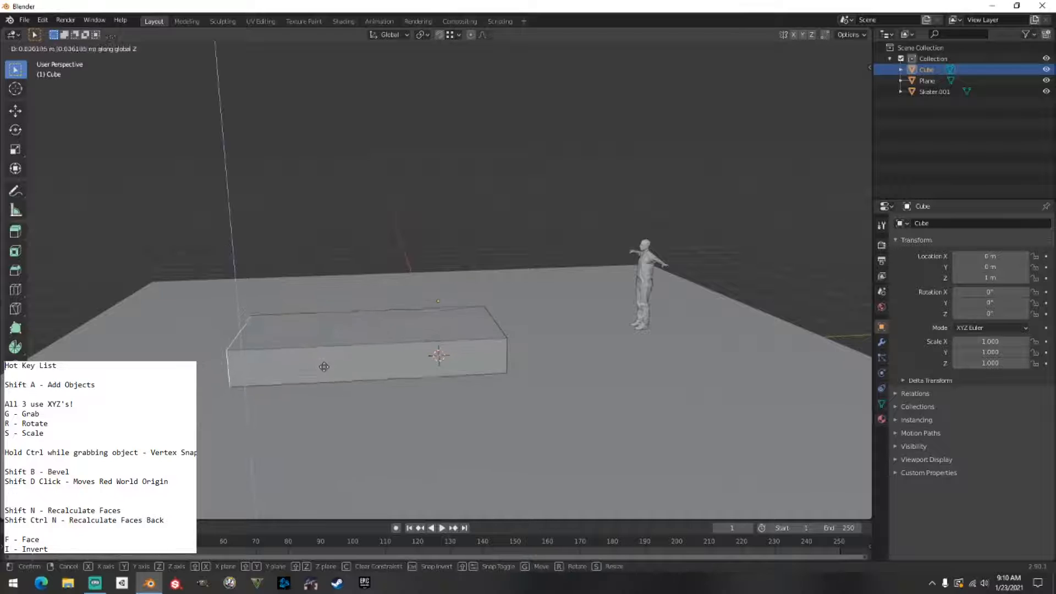
pyautogui.click(320, 400)
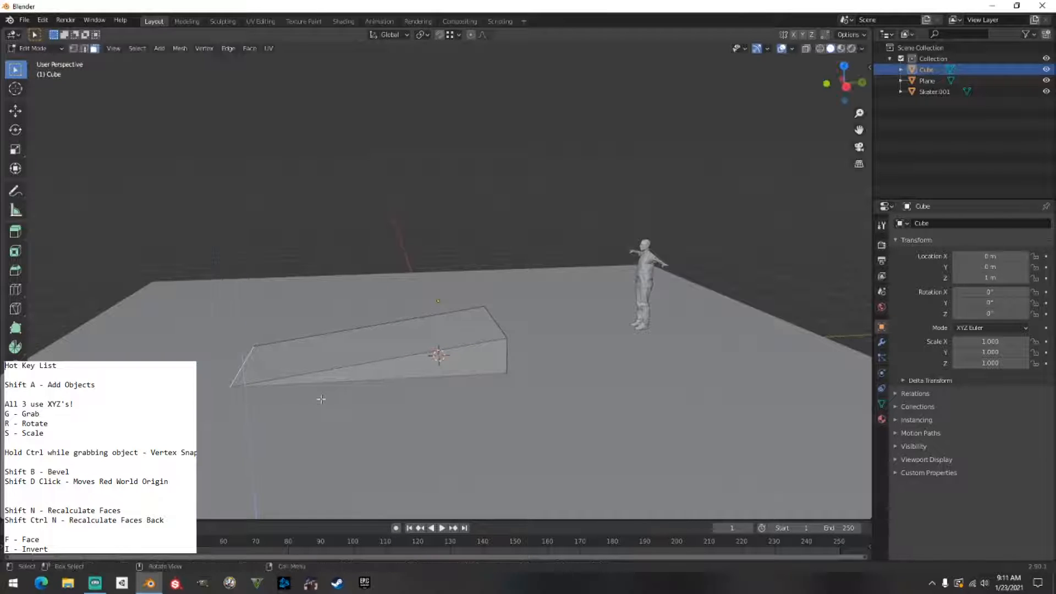
pyautogui.moveTo(320, 400)
pyautogui.mouseDown(button='middle')
pyautogui.moveTo(323, 361)
pyautogui.moveTo(320, 388)
pyautogui.mouseUp(button='middle')
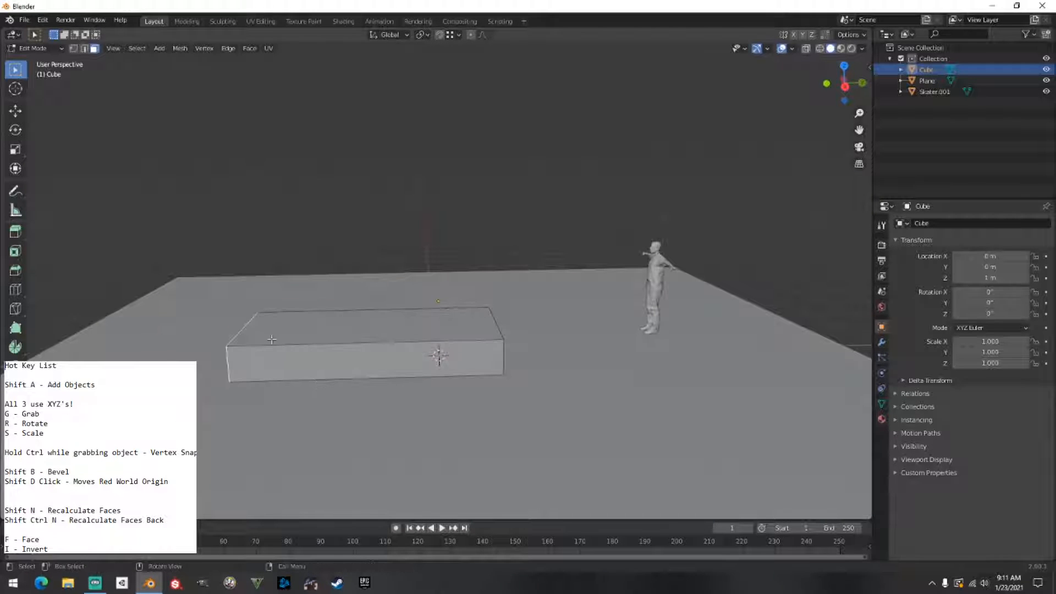
pyautogui.press('g')
pyautogui.press('z')
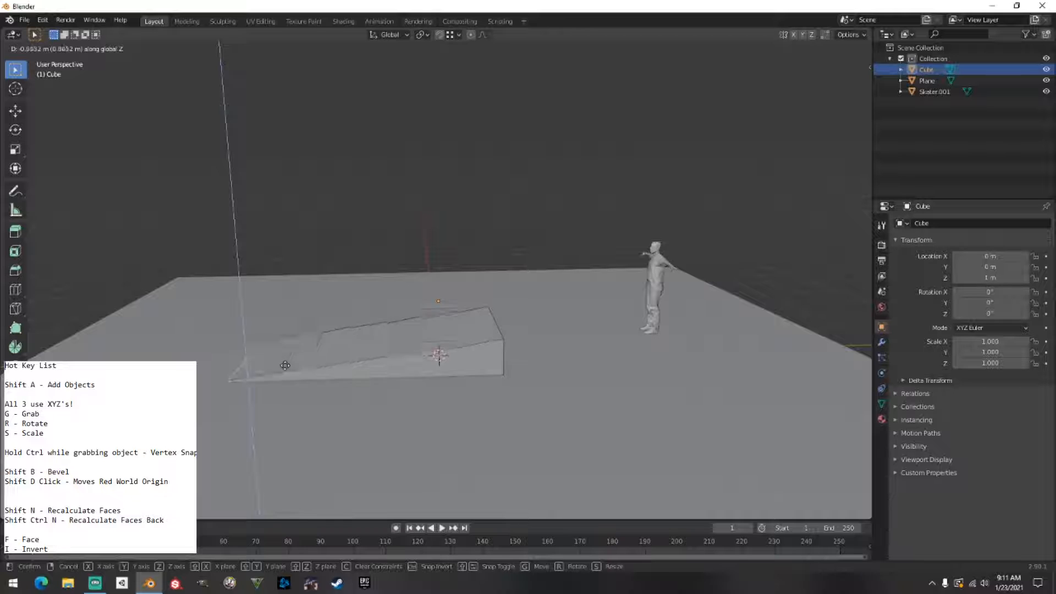
pyautogui.rightClick(286, 365)
pyautogui.press('g')
pyautogui.press('y')
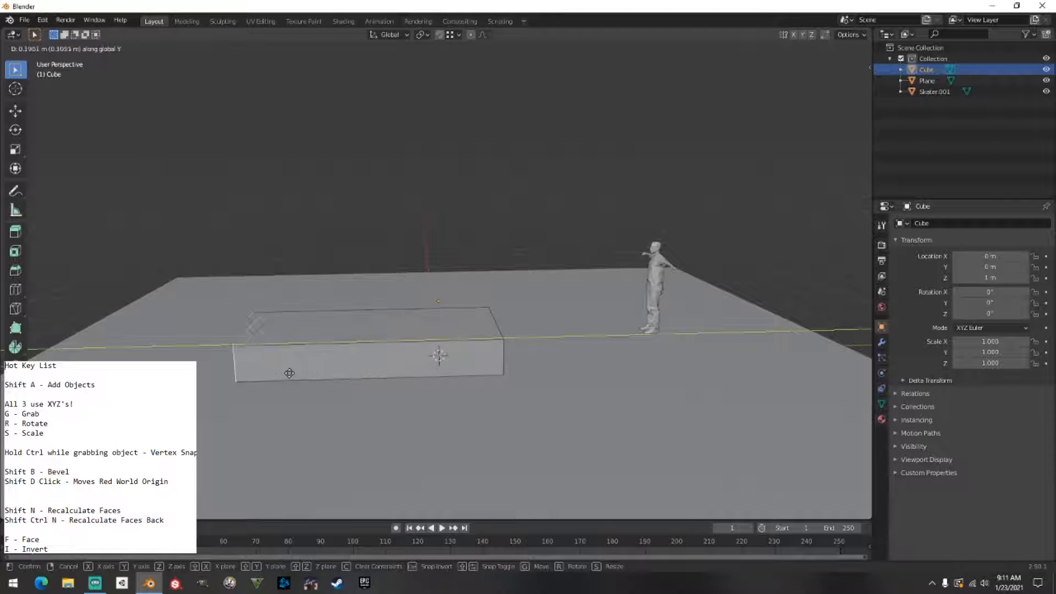
pyautogui.click(279, 371)
# Flatten the box by snapping one long side face along global X onto the opposite side.
pyautogui.moveTo(280, 371); pyautogui.dragTo(416, 386, button='middle')
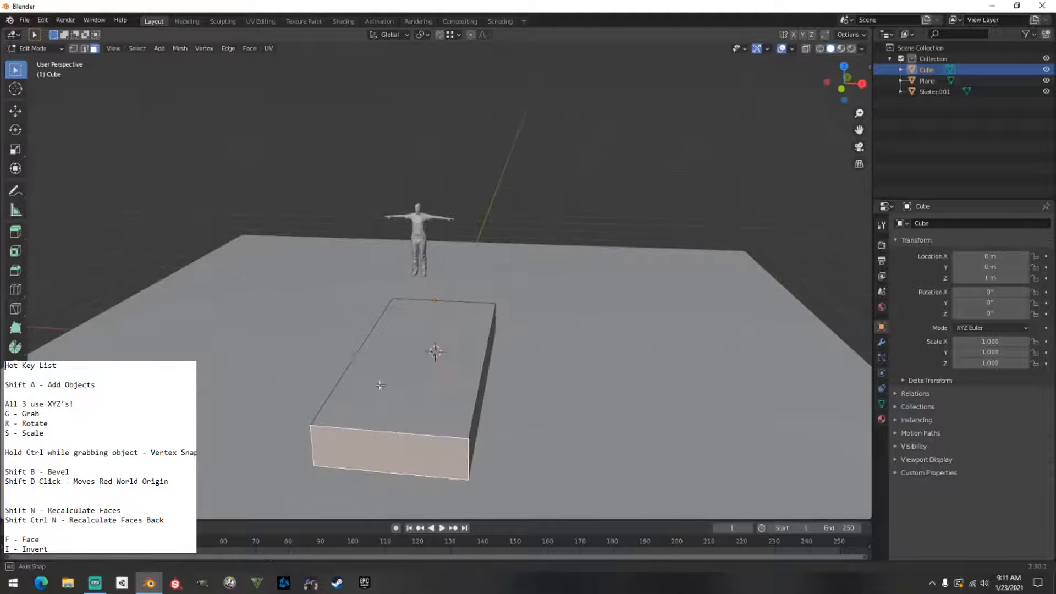
pyautogui.click(474, 414)
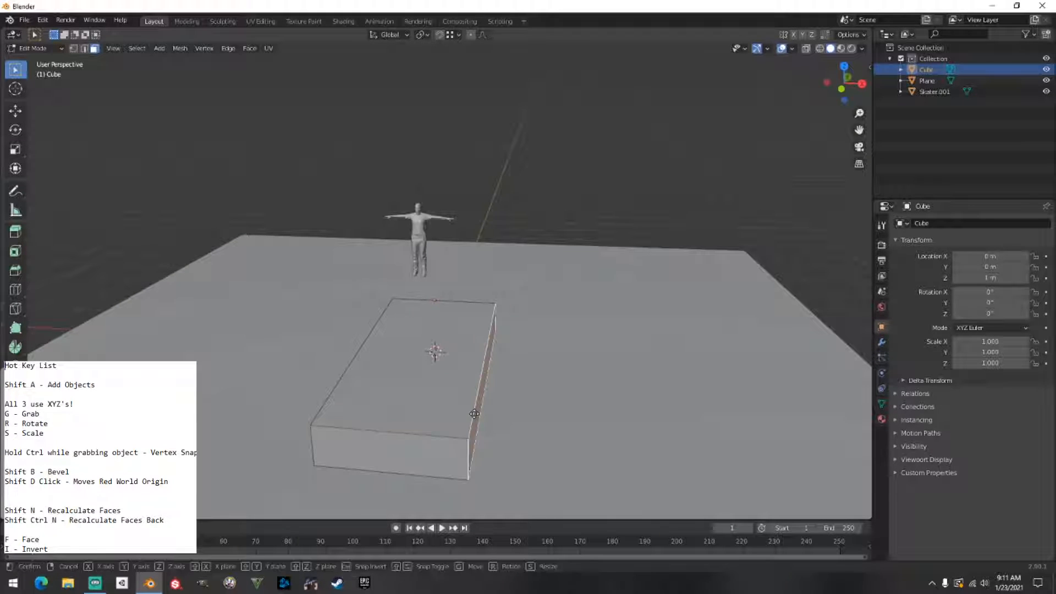
pyautogui.press('g')
pyautogui.press('x')
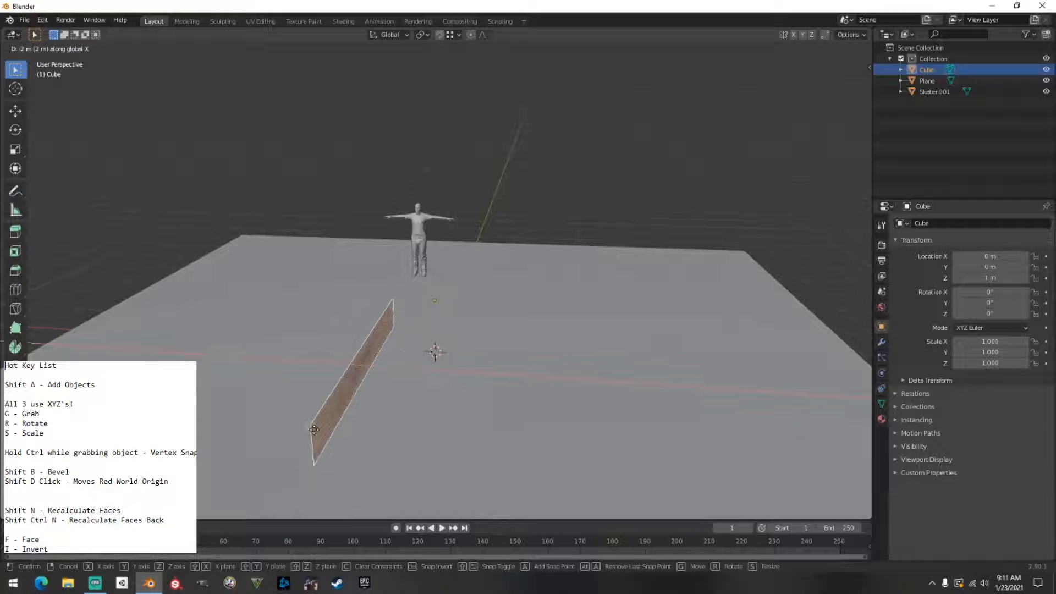
pyautogui.keyDown('ctrl'); pyautogui.click(313, 430); pyautogui.keyUp('ctrl')
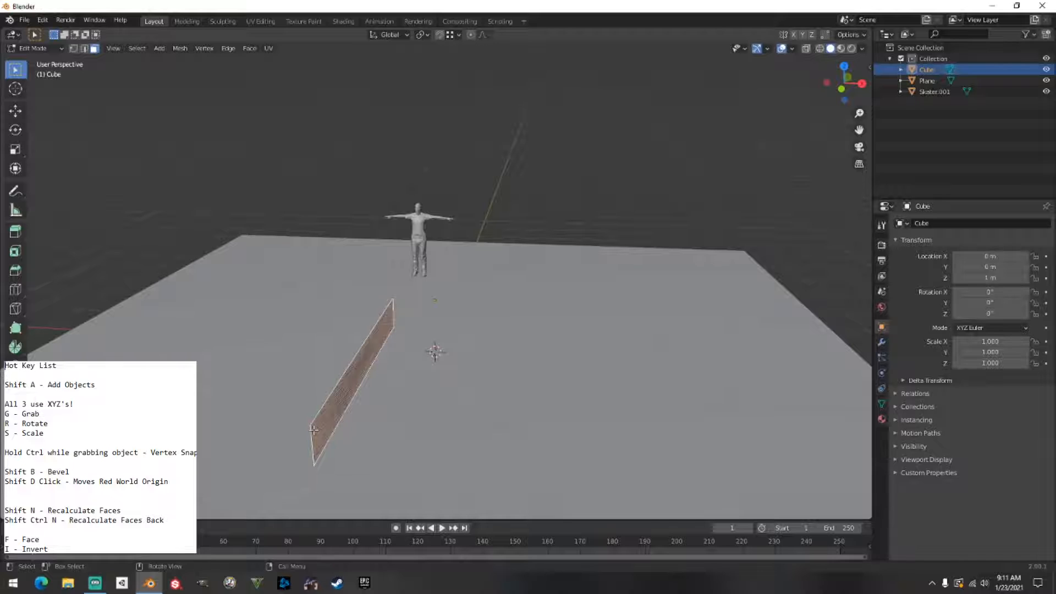
# Move the flattened side face outward along global X by exactly 0.6 m to set the box's width.
pyautogui.press('g')
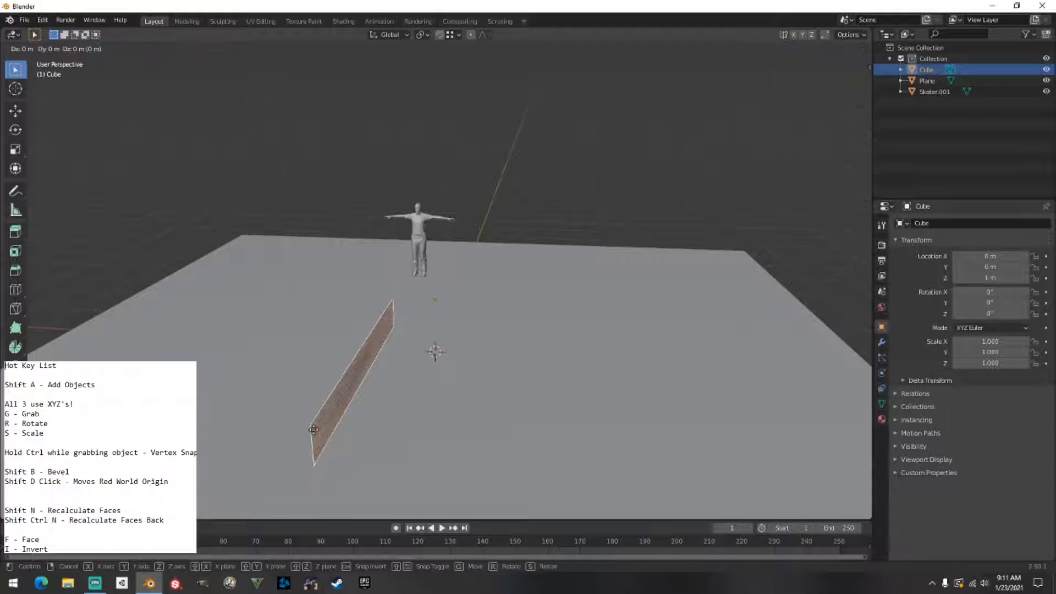
pyautogui.press('x')
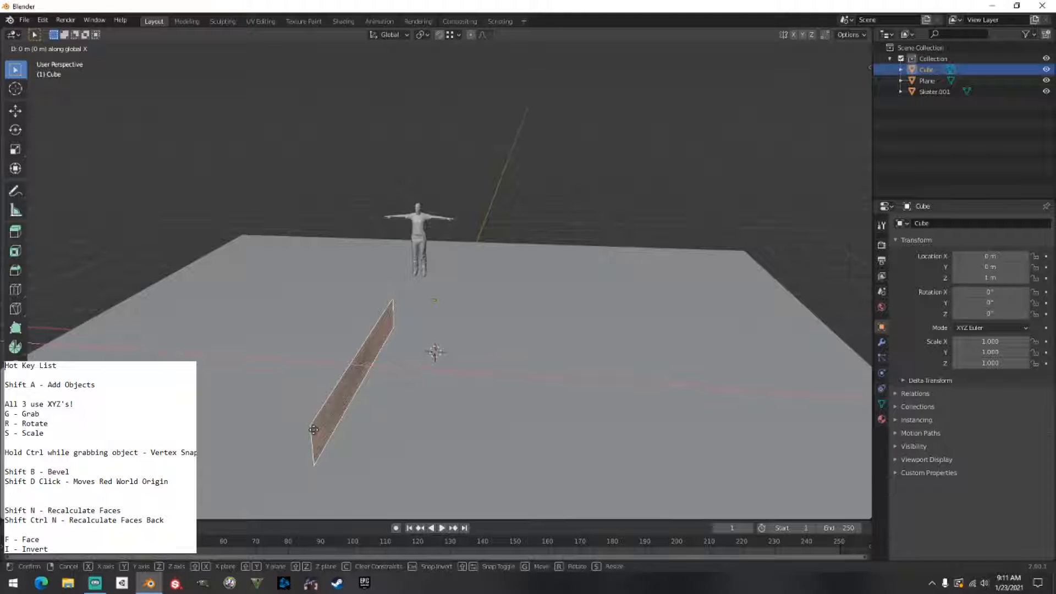
pyautogui.write('.6')
pyautogui.press('Return')
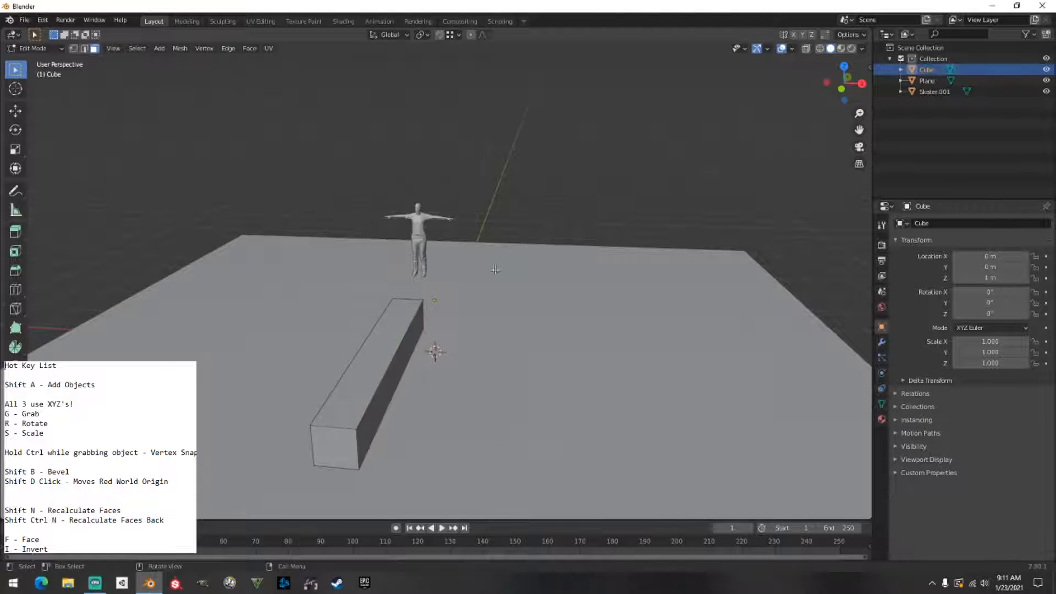
# Select the narrowed box's long side face, and undo the width changes to bring back the wide, lengthened box.
pyautogui.moveTo(512, 305); pyautogui.dragTo(418, 342, button='middle')
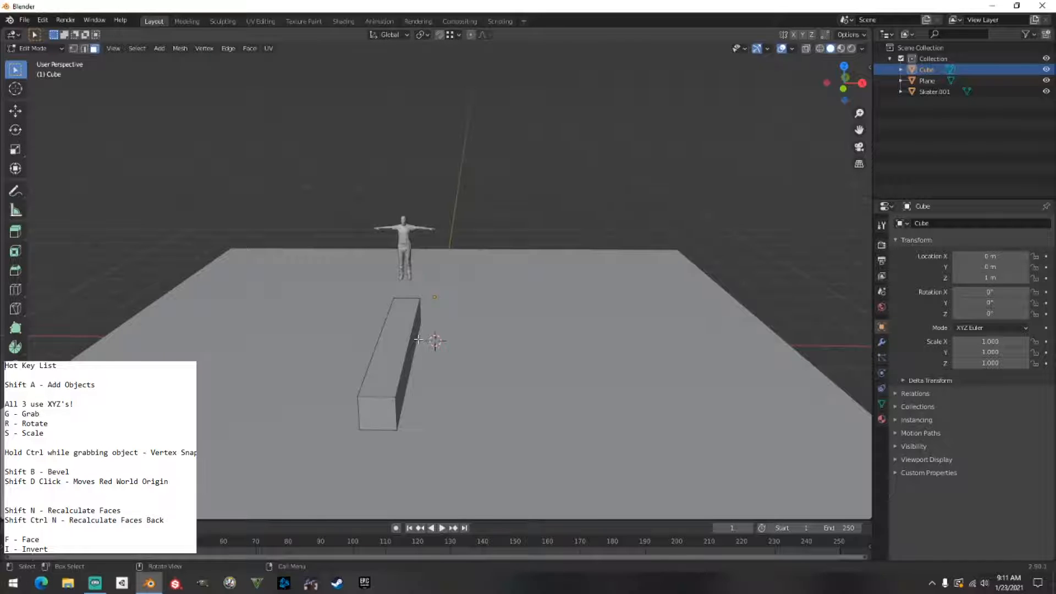
pyautogui.scroll(1, 419, 340)
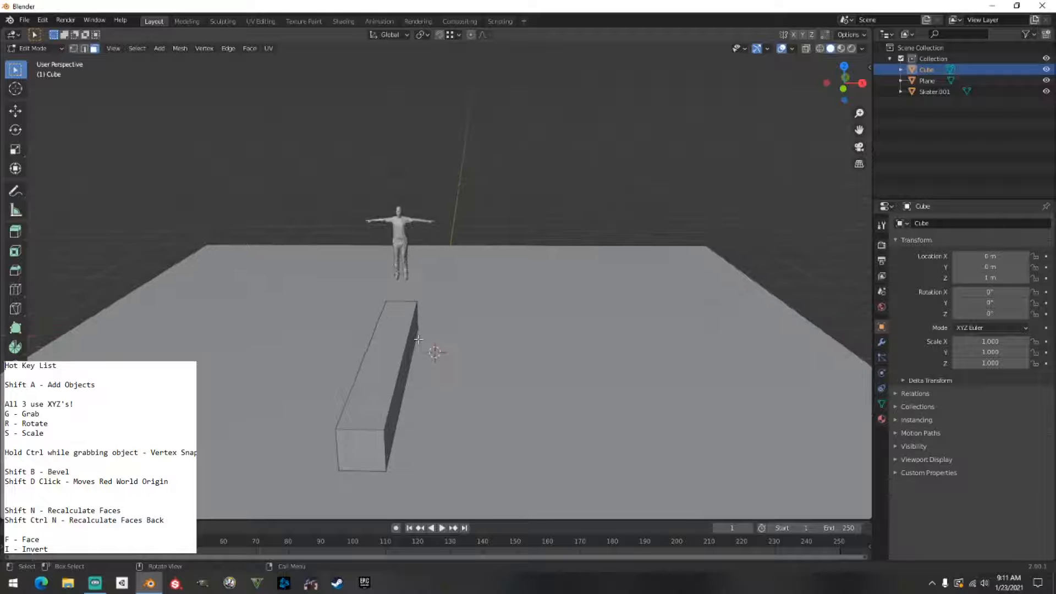
pyautogui.click(411, 337)
pyautogui.moveTo(412, 337); pyautogui.dragTo(408, 346, button='middle')
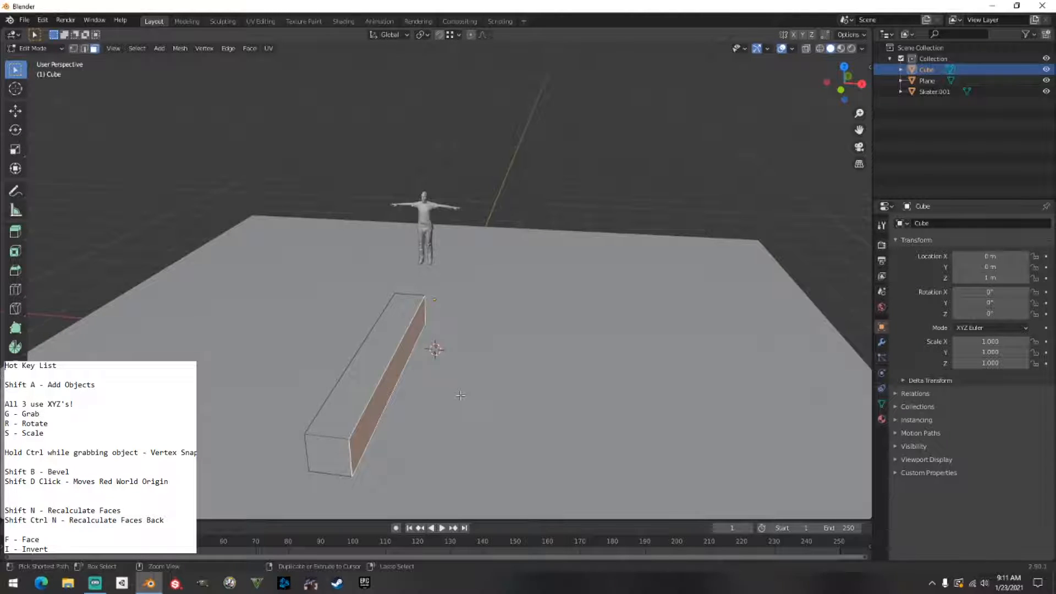
pyautogui.hotkey('ctrl', 'z')
pyautogui.hotkey('ctrl', 'shift', 'z')
pyautogui.hotkey('ctrl', 'z')
pyautogui.hotkey('ctrl', 'z')
pyautogui.hotkey('ctrl', 'z')
pyautogui.hotkey('ctrl', 'z')
pyautogui.hotkey('ctrl', 'z')
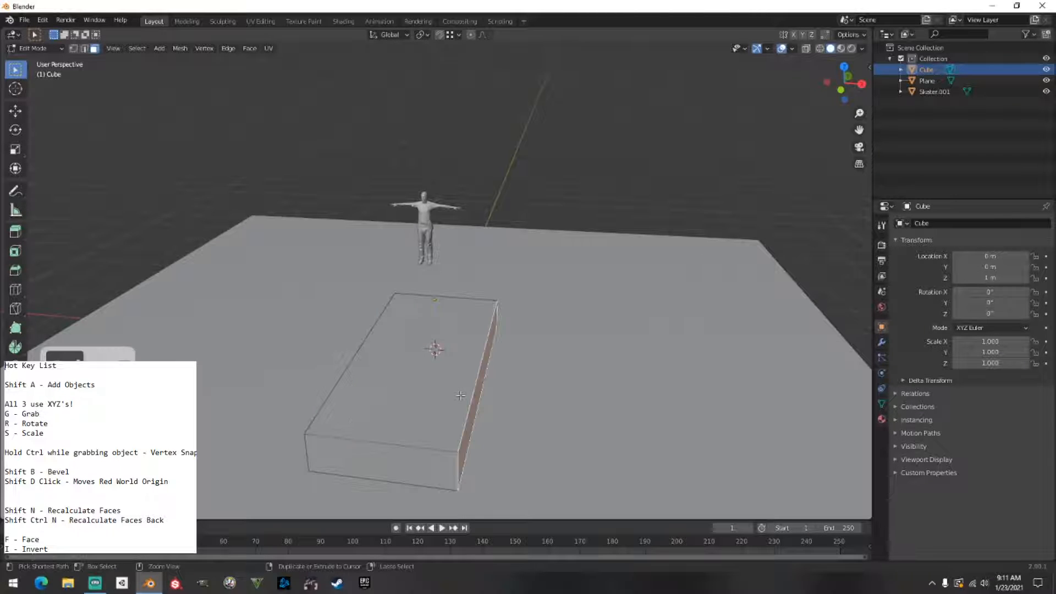
pyautogui.hotkey('ctrl', 'z')
pyautogui.hotkey('ctrl', 'z')
pyautogui.hotkey('ctrl', 'z')
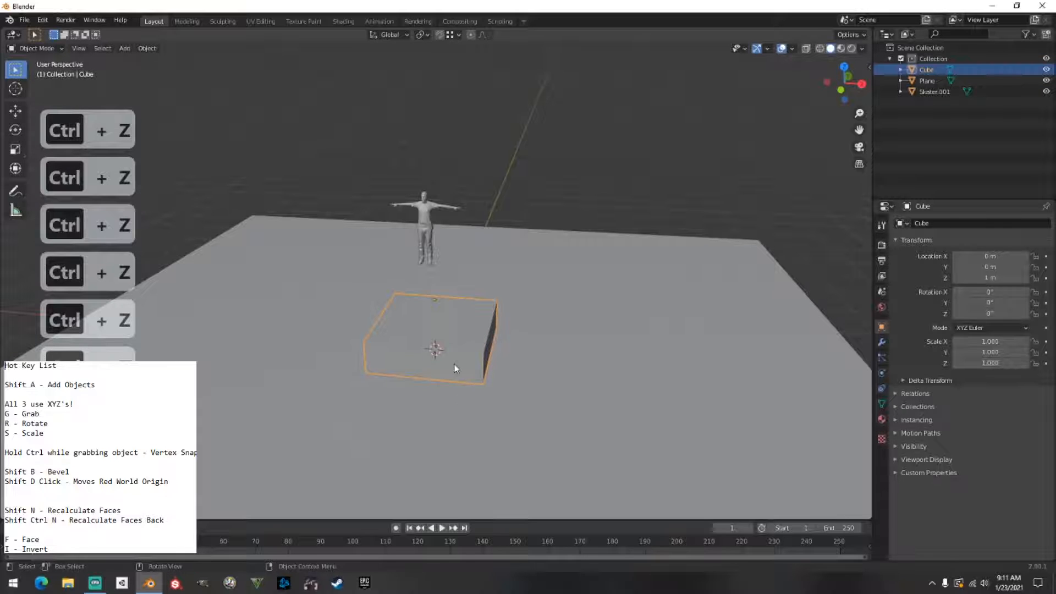
pyautogui.hotkey('ctrl', 'z')
pyautogui.moveTo(454, 367)
pyautogui.mouseDown(button='middle')
pyautogui.moveTo(367, 375)
pyautogui.moveTo(442, 372)
pyautogui.mouseUp(button='middle')
pyautogui.hotkey('ctrl', 'z')
pyautogui.hotkey('ctrl', 'z')
pyautogui.hotkey('ctrl', 'z')
# Narrow the box by moving its long side face inward along global X, and try snapping that face onto the opposite side.
pyautogui.press('g')
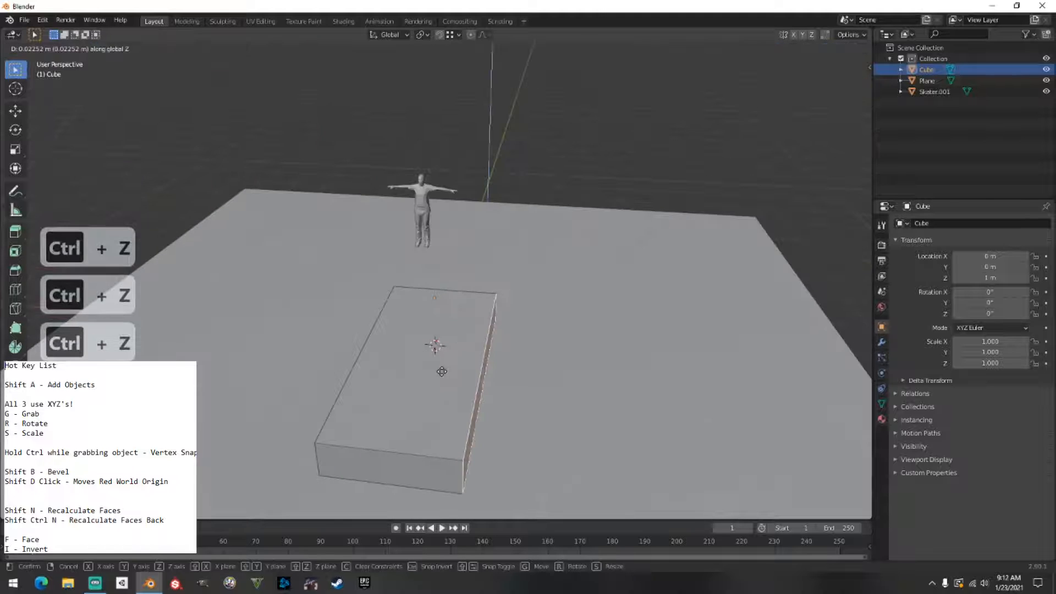
pyautogui.press('x')
pyautogui.click(353, 366)
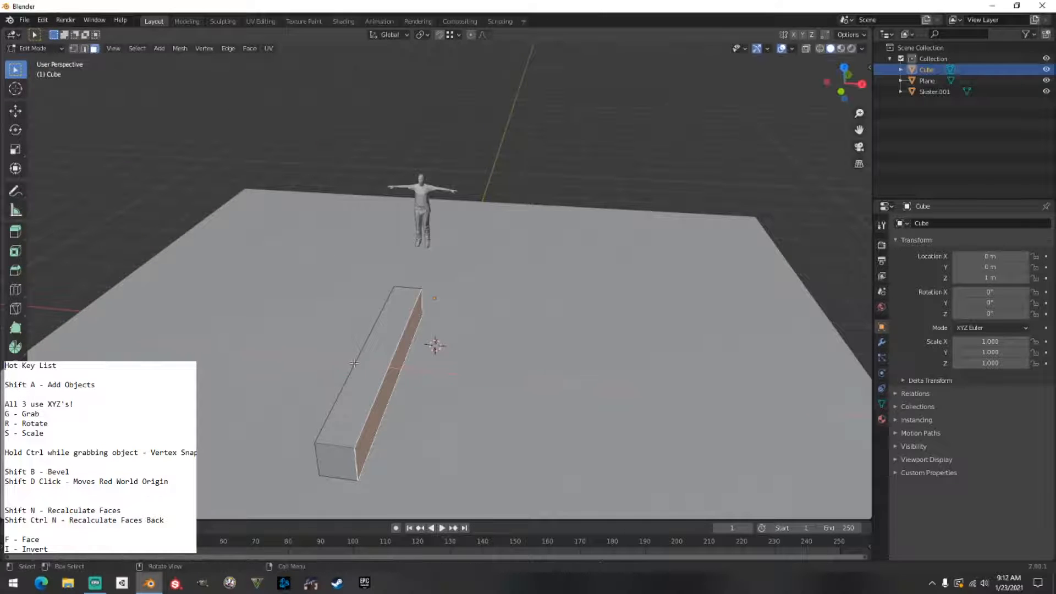
pyautogui.moveTo(485, 227); pyautogui.dragTo(497, 224, button='middle')
pyautogui.press('g')
pyautogui.press('x')
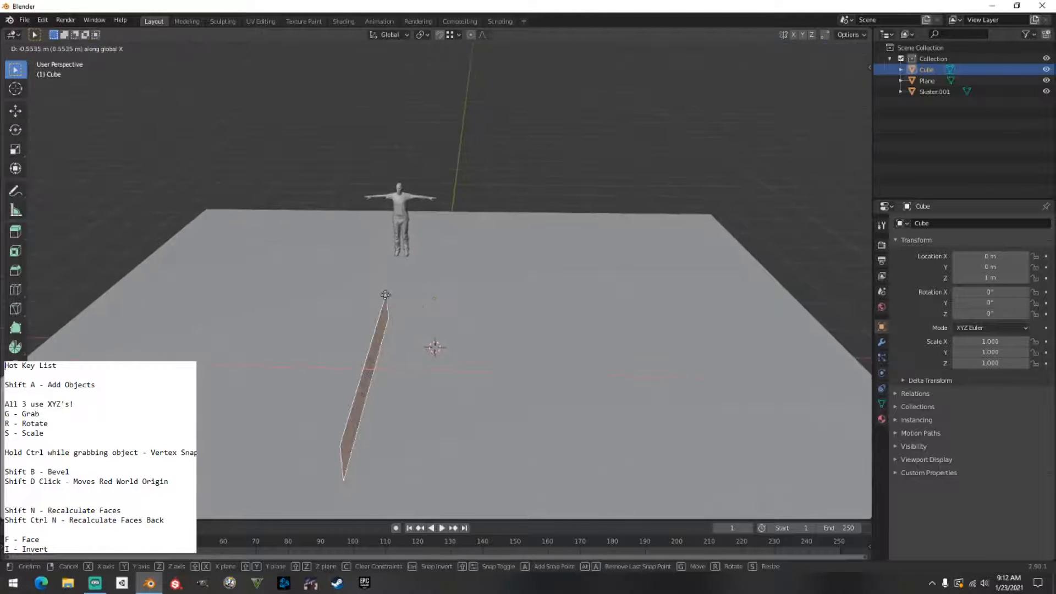
pyautogui.keyDown('ctrl'); pyautogui.click(385, 295); pyautogui.keyUp('ctrl')
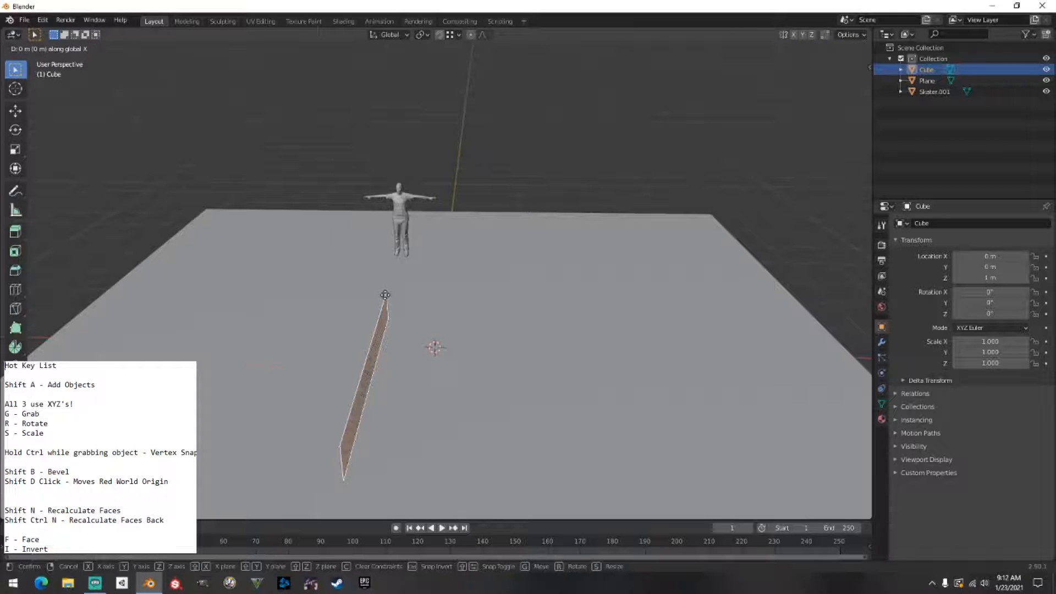
pyautogui.hotkey('ctrl', 'z')
# Examine the narrowed box beside the skater in Object Mode, and reopen it in Edit Mode.
pyautogui.press('Tab')
pyautogui.click(552, 134)
pyautogui.moveTo(553, 134); pyautogui.dragTo(418, 378, button='middle')
pyautogui.scroll(1, 429, 374)
pyautogui.click(443, 373)
pyautogui.press('Tab')
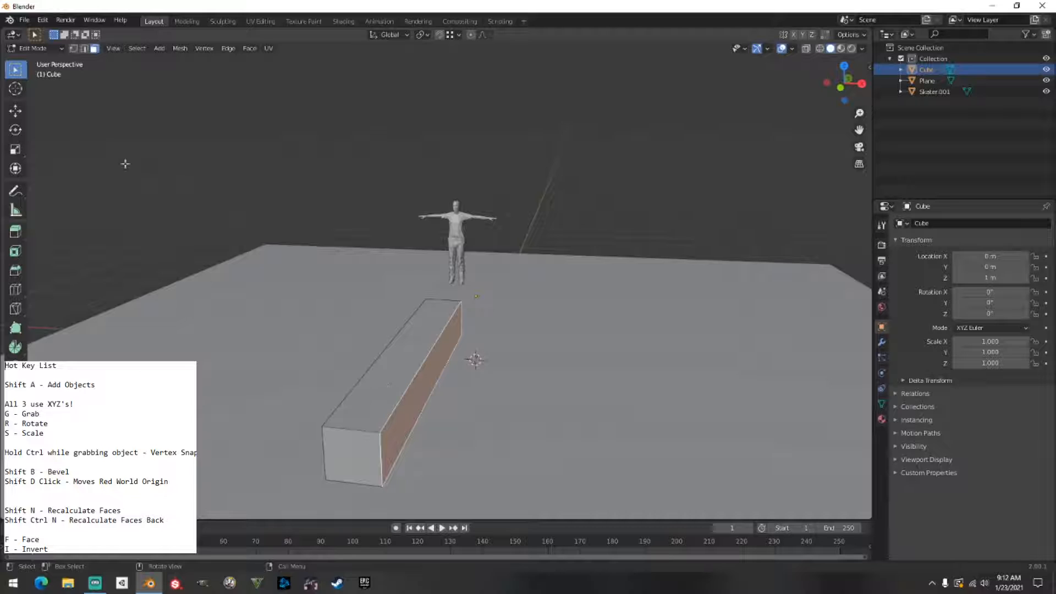
# Select the box's upper long edge in edge selection mode, and try moving it along the global Y, X and Z axes.
pyautogui.click(83, 48)
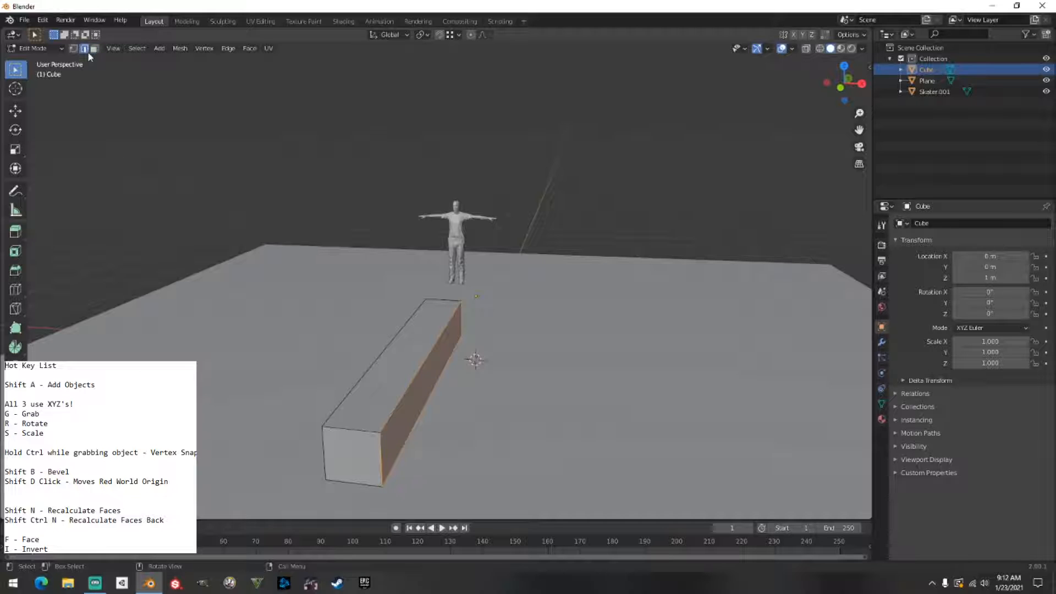
pyautogui.click(419, 377)
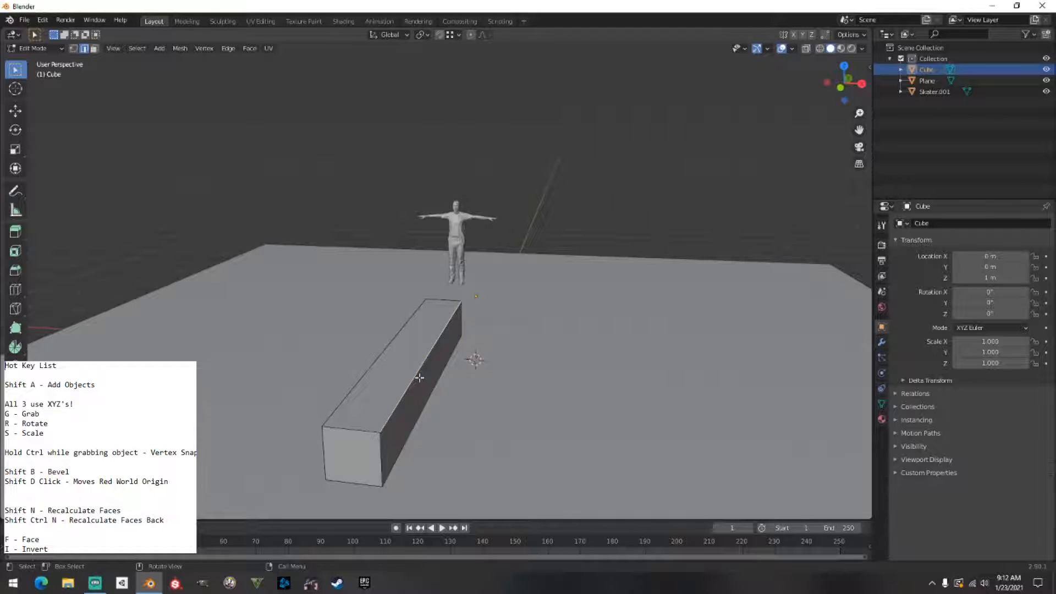
pyautogui.press('g')
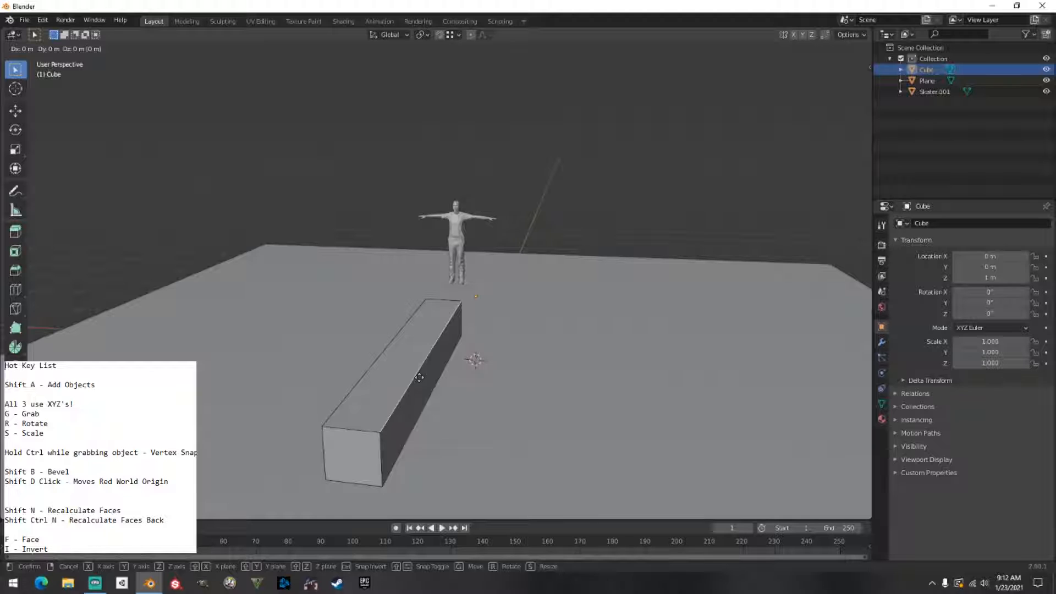
pyautogui.press('y')
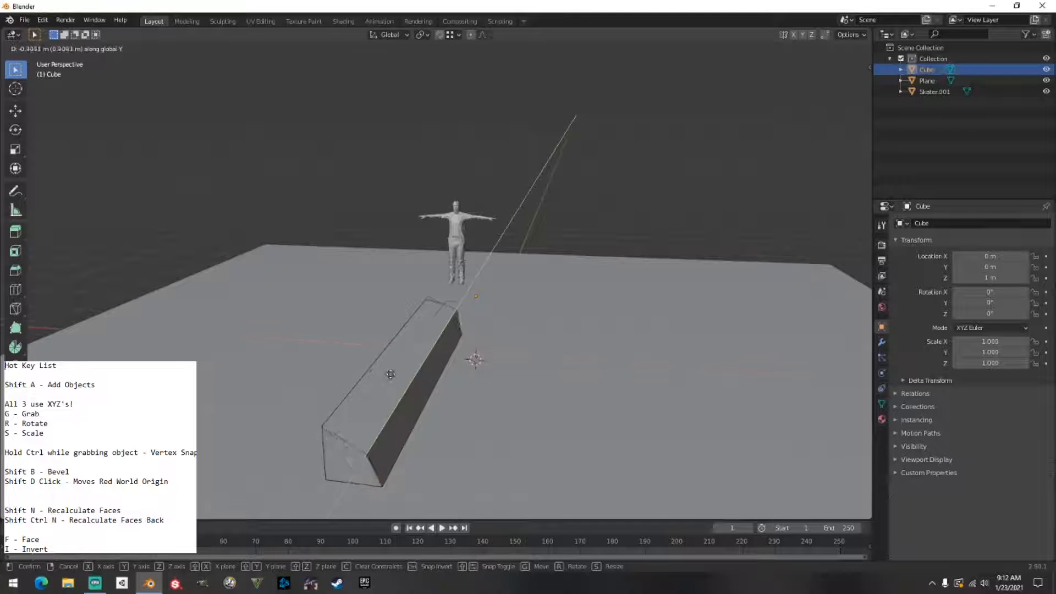
pyautogui.press('x')
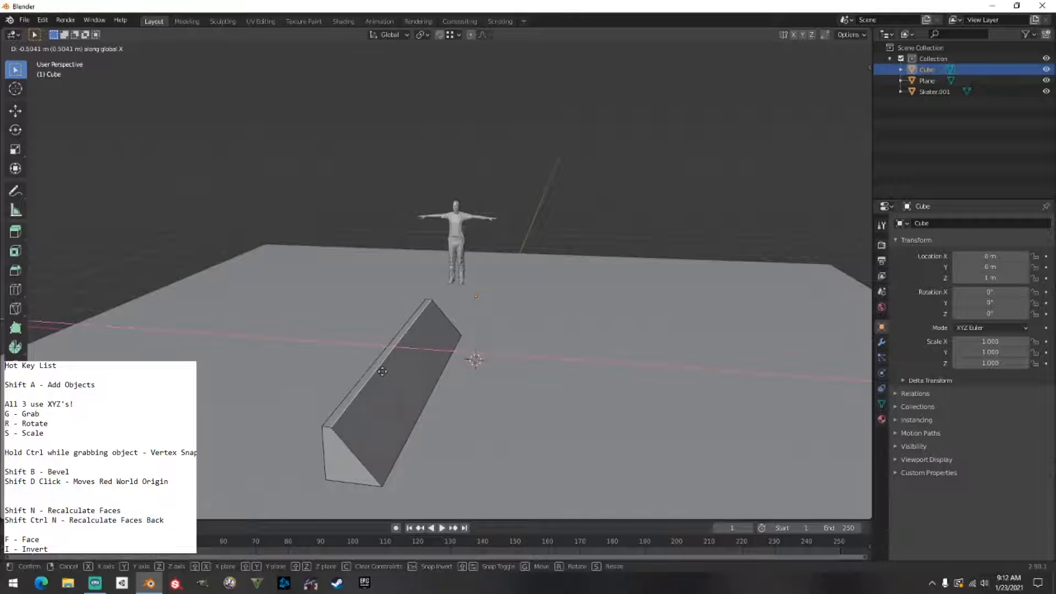
pyautogui.press('z')
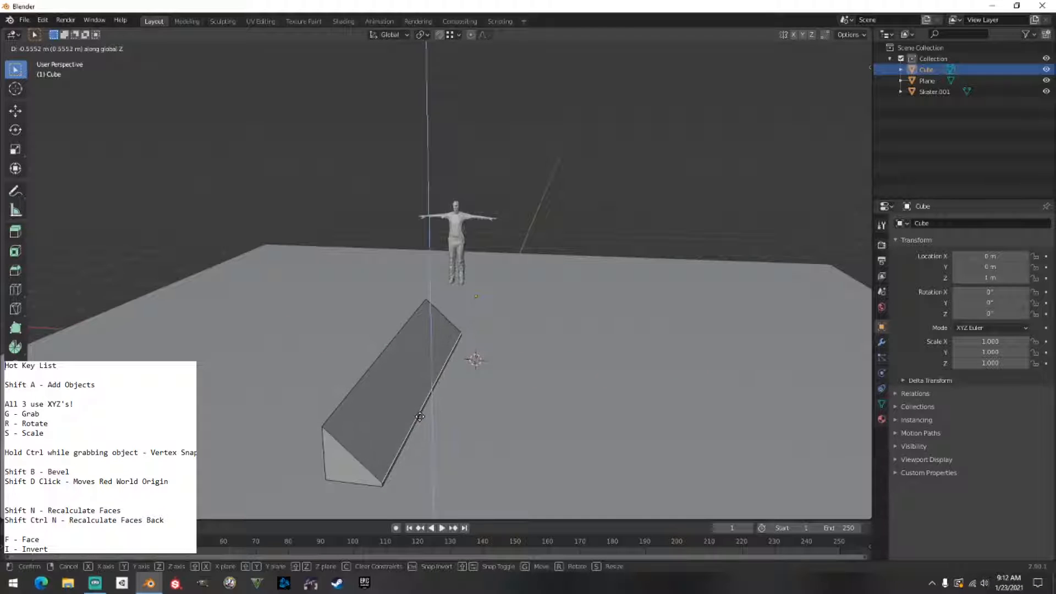
pyautogui.press('Escape')
# Try beveling the box's selected upper long edge into a smooth rounded edge with many segments.
pyautogui.moveTo(398, 356); pyautogui.dragTo(422, 395, button='middle')
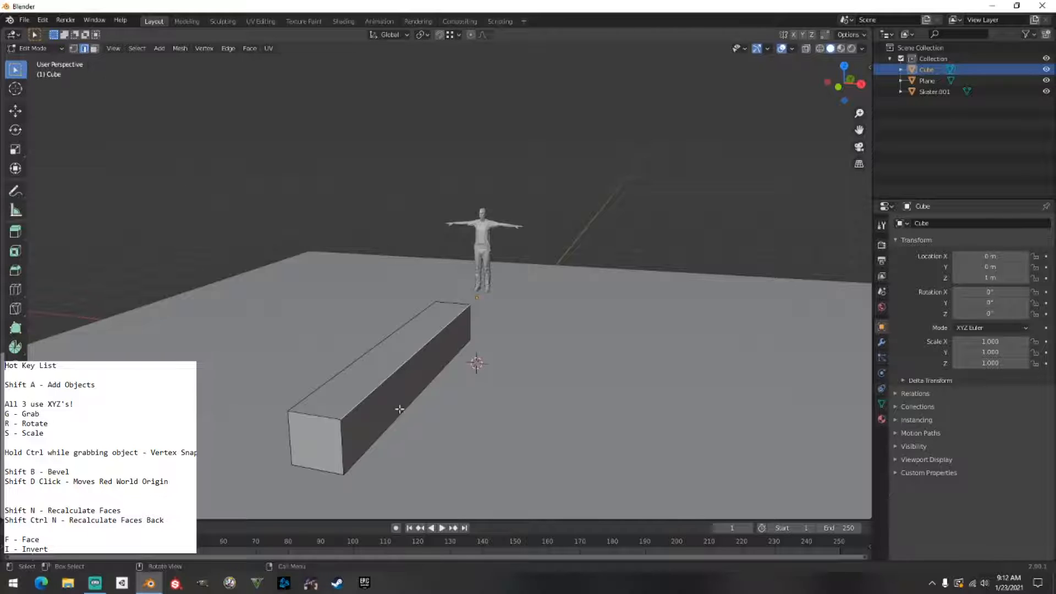
pyautogui.hotkey('ctrl', 'b')
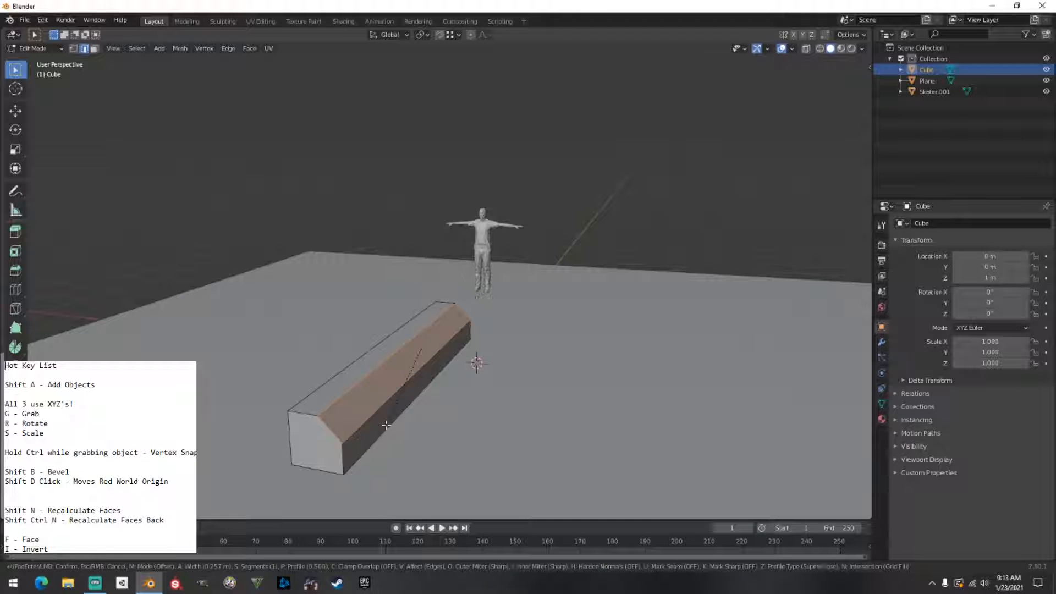
pyautogui.scroll(7, 386, 425)
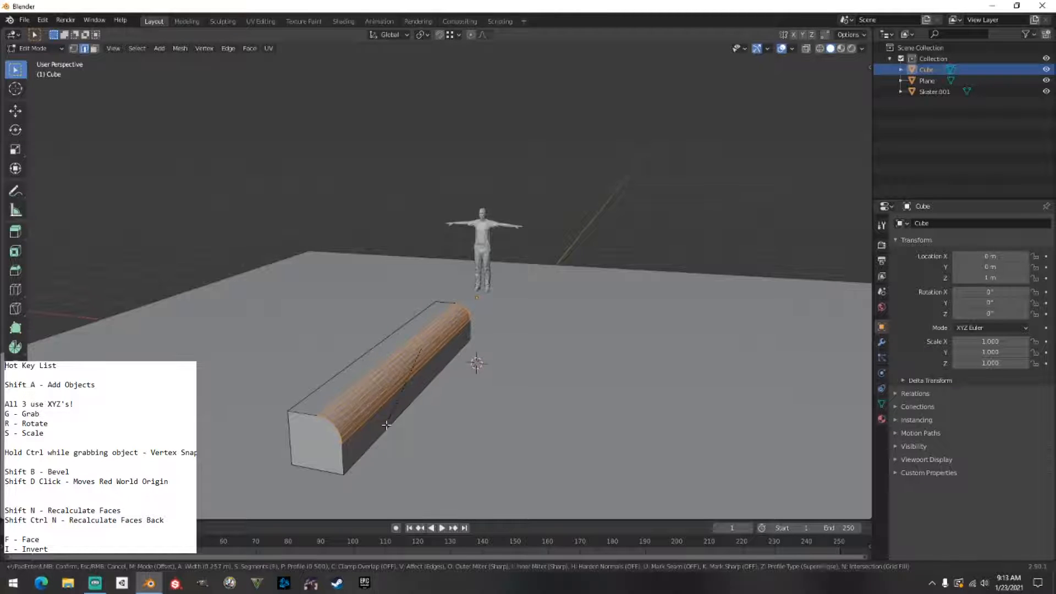
pyautogui.scroll(5, 387, 424)
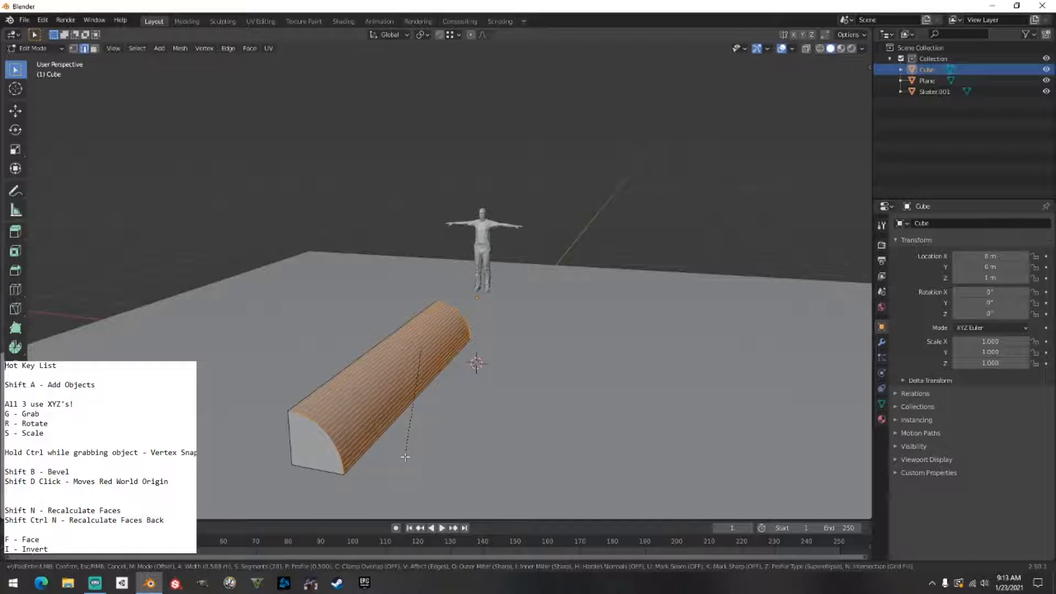
pyautogui.scroll(2, 361, 406)
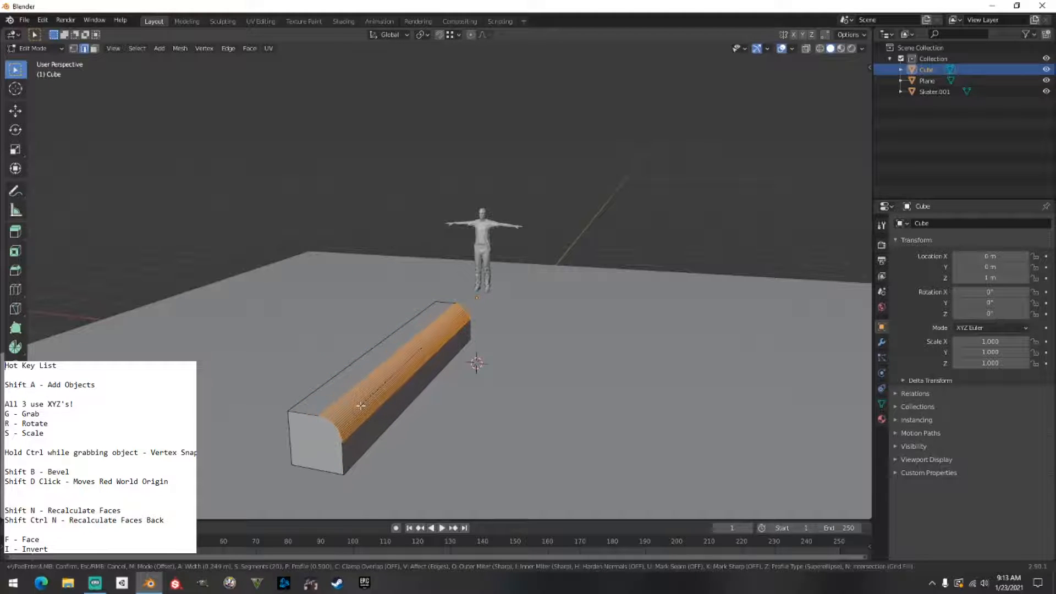
pyautogui.press('Escape')
# Narrow the box by moving its long side face inward along global X.
pyautogui.moveTo(357, 382); pyautogui.dragTo(402, 388, button='middle')
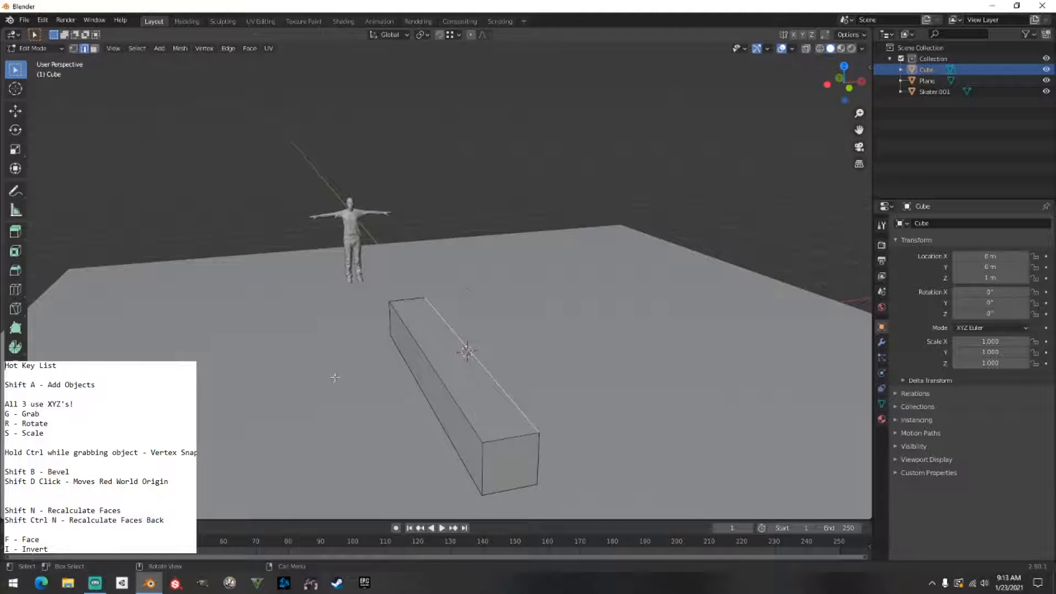
pyautogui.scroll(1, 333, 336)
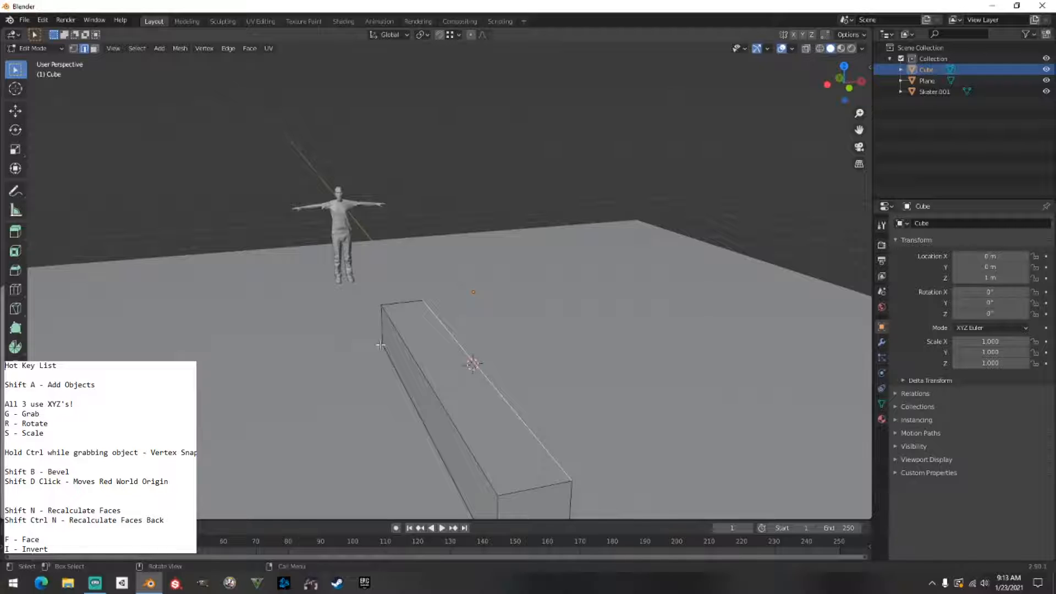
pyautogui.moveTo(373, 371); pyautogui.dragTo(383, 413, button='middle')
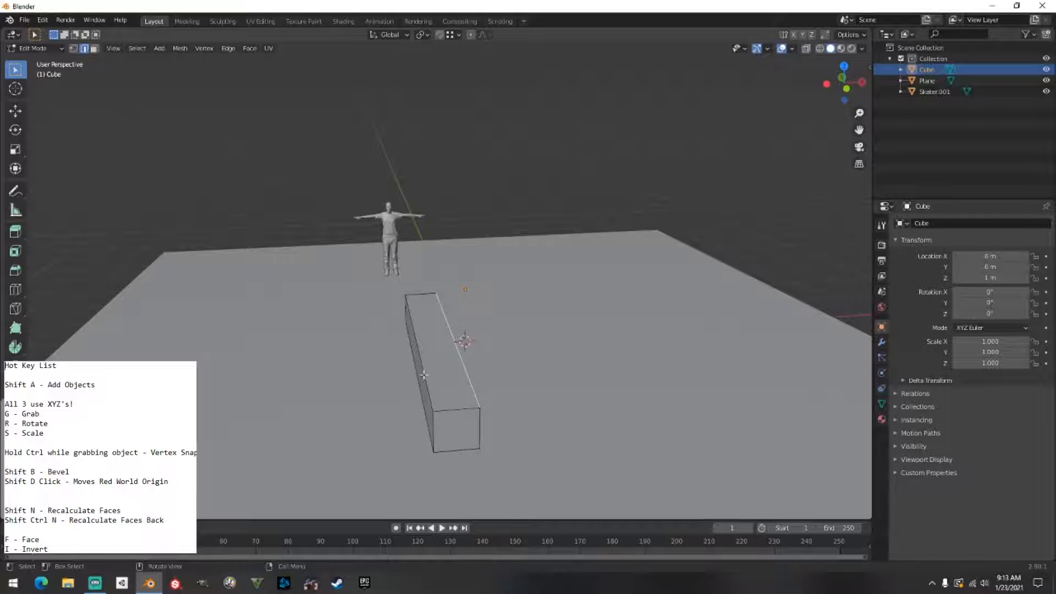
pyautogui.scroll(2, 437, 365)
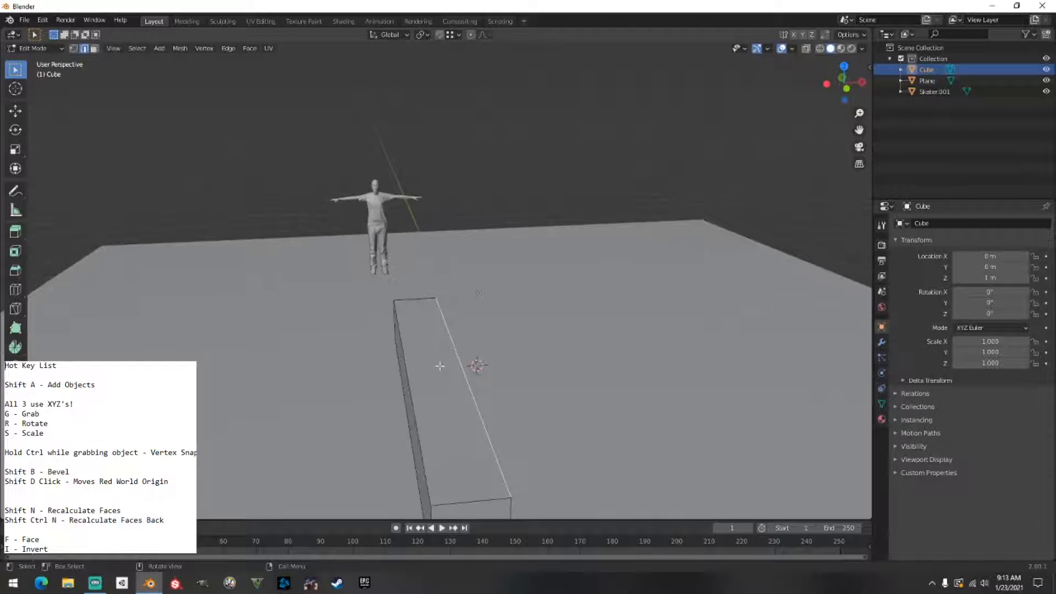
pyautogui.moveTo(440, 366); pyautogui.dragTo(452, 345, button='middle')
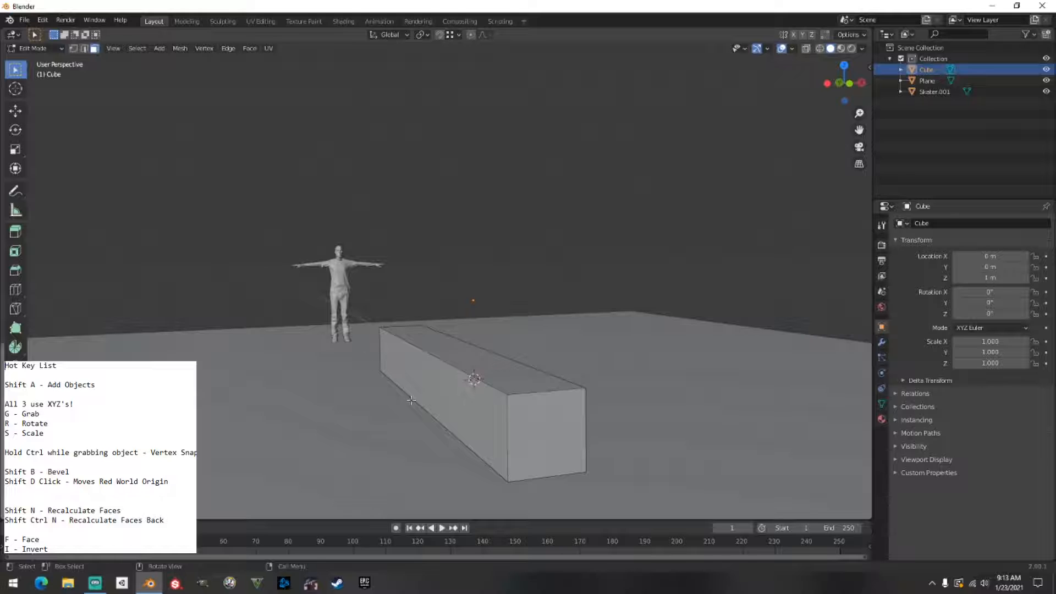
pyautogui.click(473, 410)
pyautogui.moveTo(473, 409)
pyautogui.mouseDown(button='middle')
pyautogui.moveTo(457, 407)
pyautogui.moveTo(467, 417)
pyautogui.mouseUp(button='middle')
pyautogui.press('g')
pyautogui.press('y')
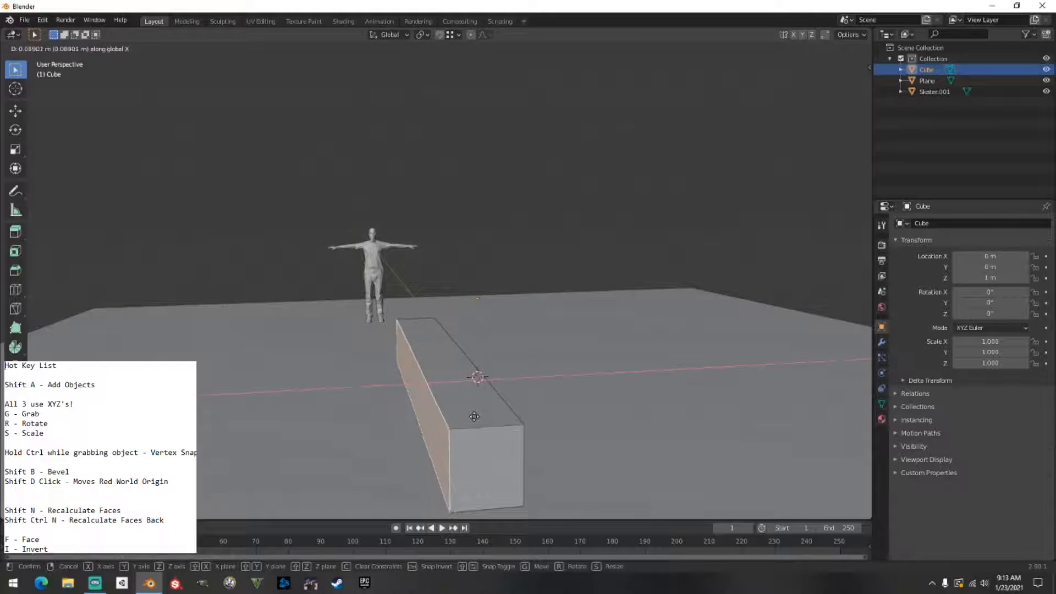
pyautogui.click(397, 329)
# Select both upper long edges of the narrowed box in edge selection mode.
pyautogui.click(84, 48)
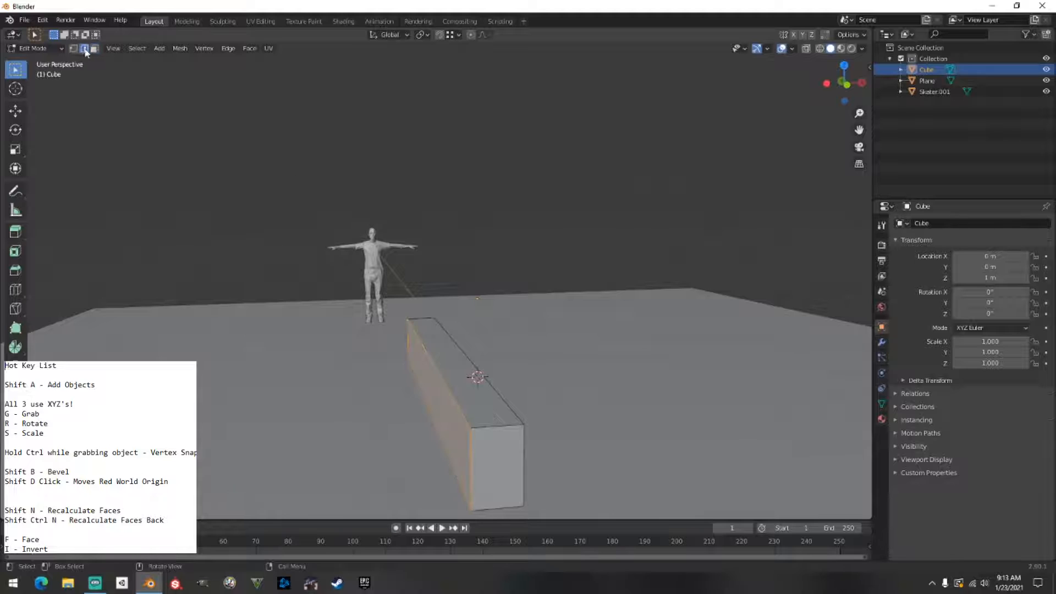
pyautogui.click(435, 365)
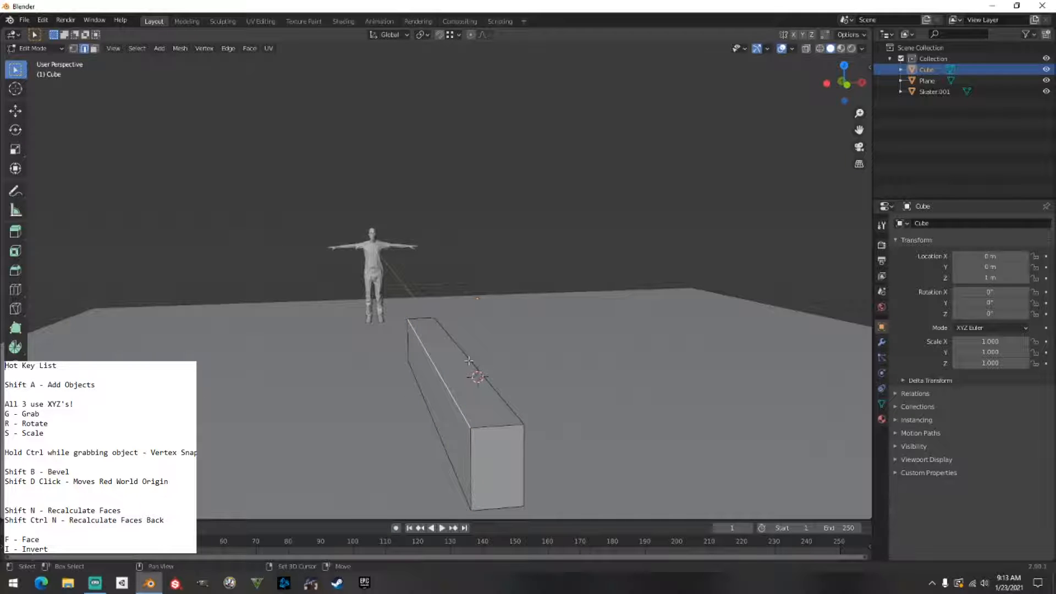
pyautogui.moveTo(525, 406); pyautogui.dragTo(493, 371, button='middle')
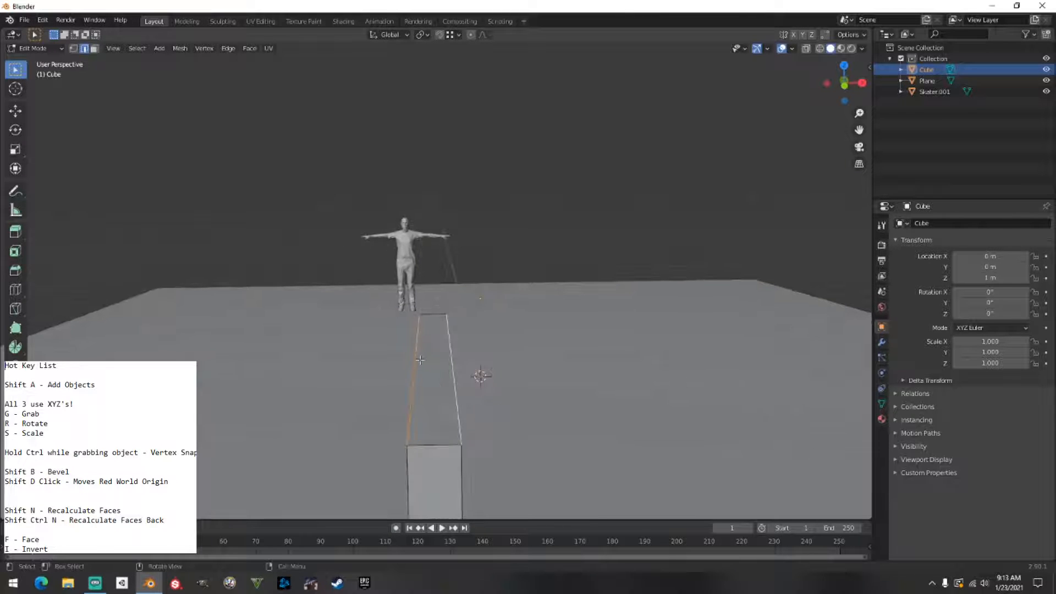
pyautogui.click(420, 359)
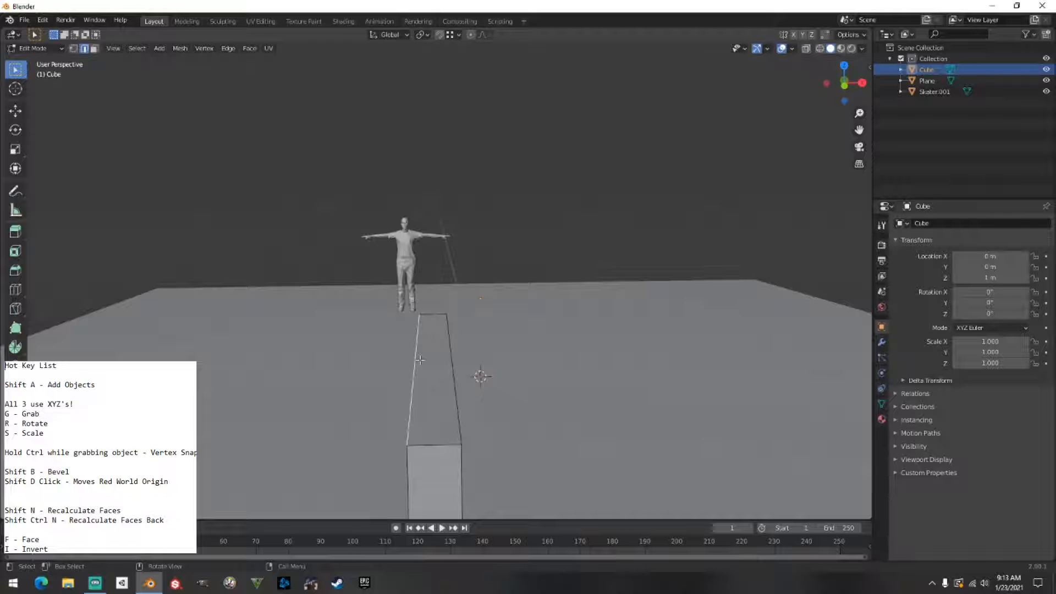
pyautogui.keyDown('shift'); pyautogui.click(449, 358); pyautogui.keyUp('shift')
pyautogui.moveTo(476, 375); pyautogui.dragTo(528, 387, button='middle')
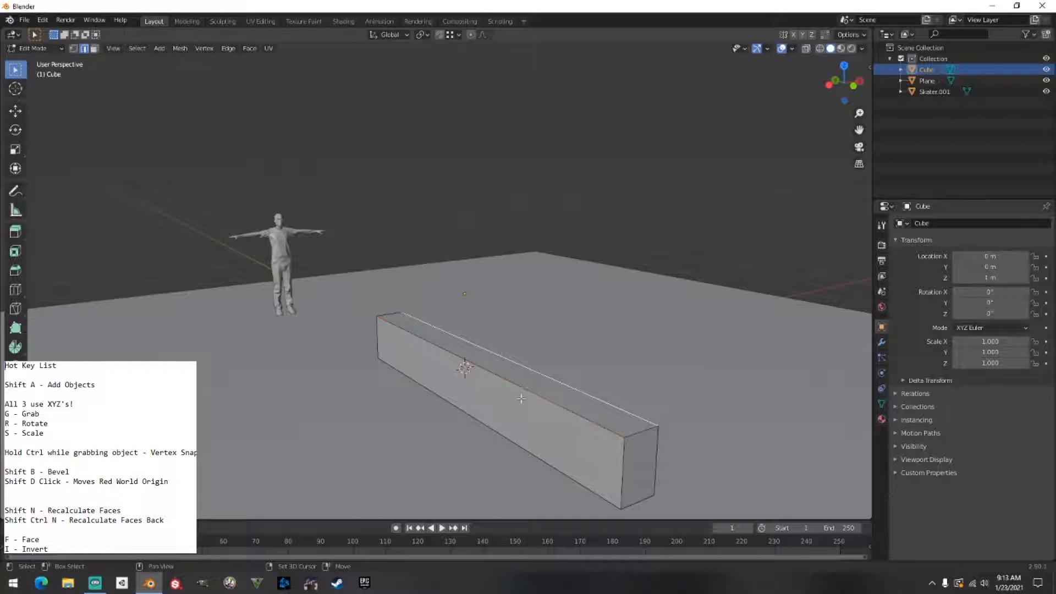
pyautogui.moveTo(521, 398); pyautogui.dragTo(438, 389, button='middle')
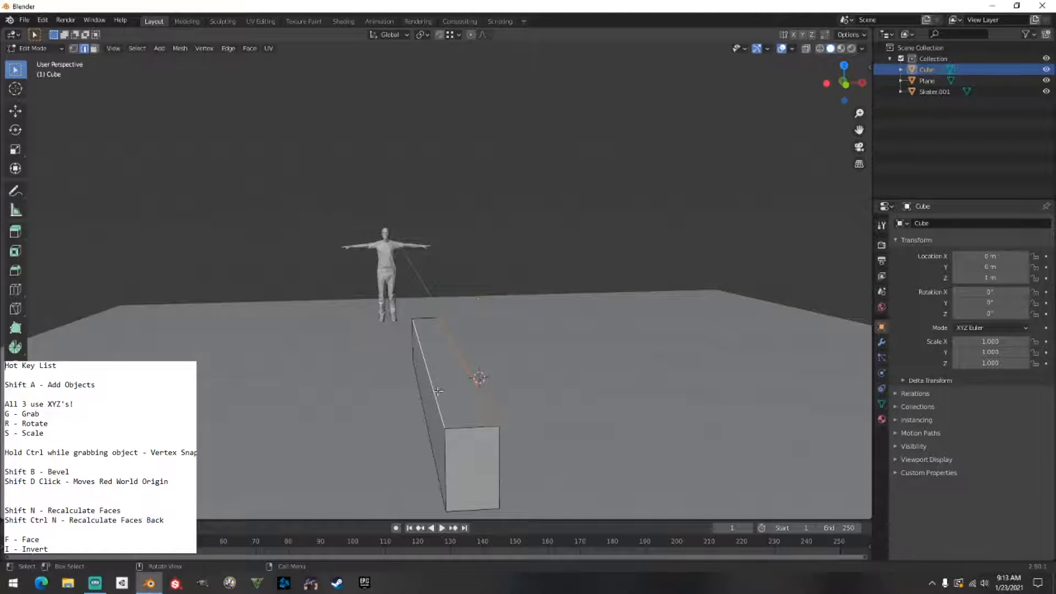
# Bevel both selected edges about 0.18 m wide with several segments to round the top, and examine the shape in Object Mode.
pyautogui.hotkey('ctrl', 'b')
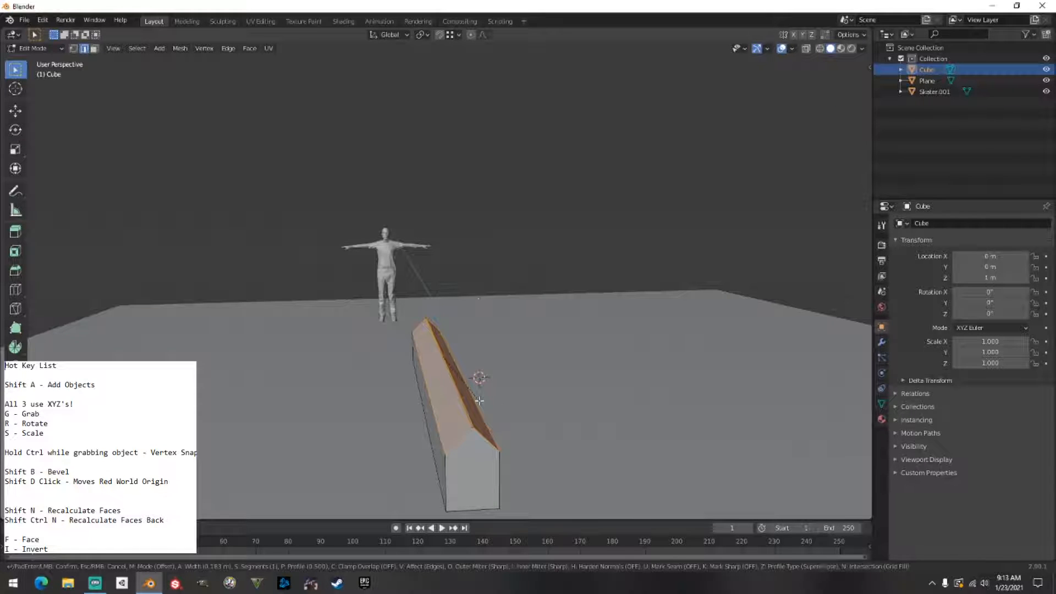
pyautogui.scroll(6, 480, 401)
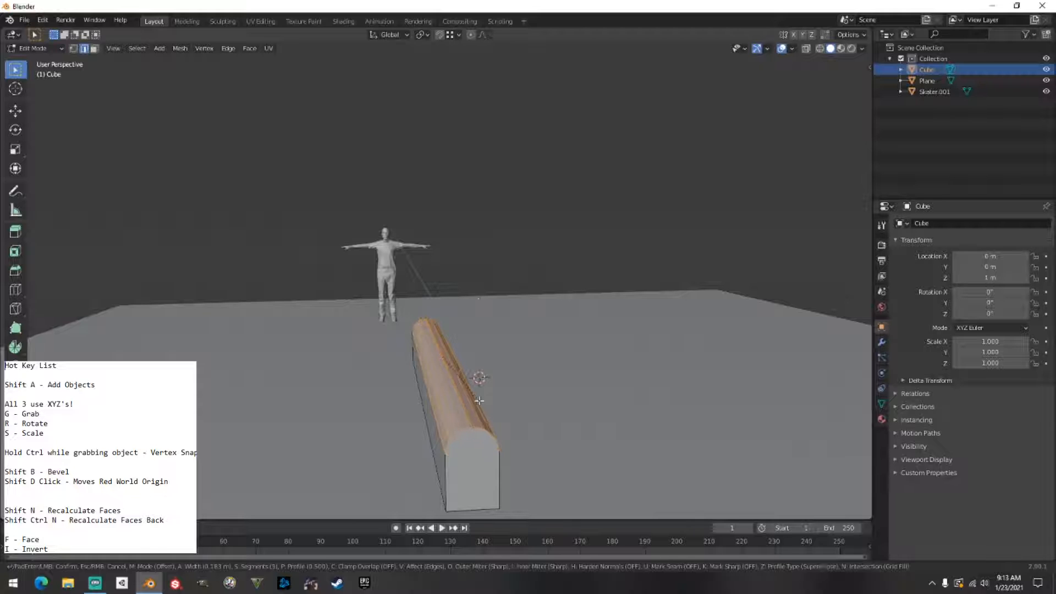
pyautogui.click(479, 400)
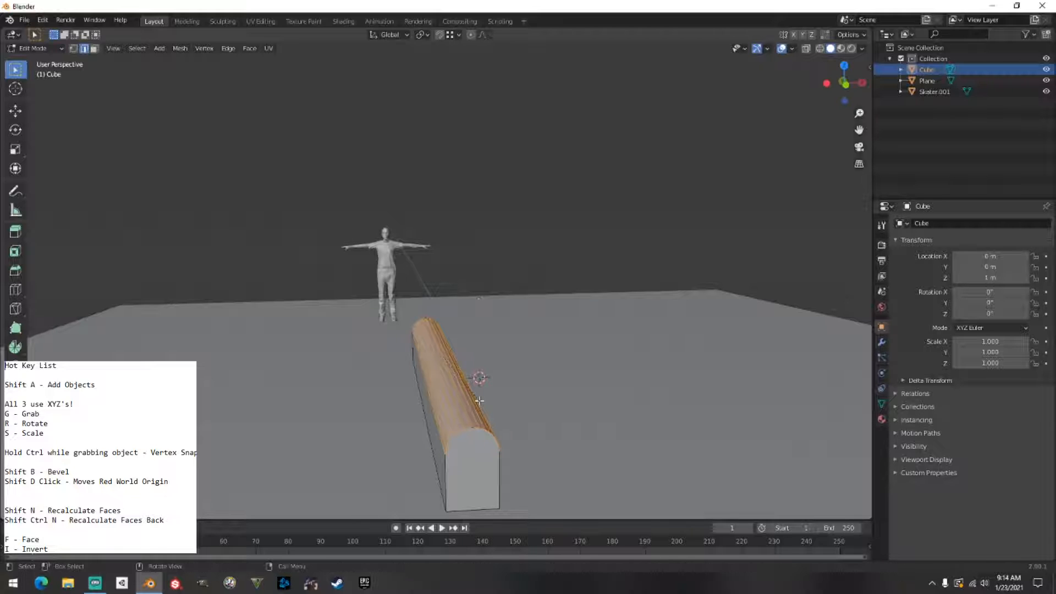
pyautogui.press('Tab')
pyautogui.click(537, 249)
pyautogui.moveTo(536, 250); pyautogui.dragTo(545, 294, button='middle')
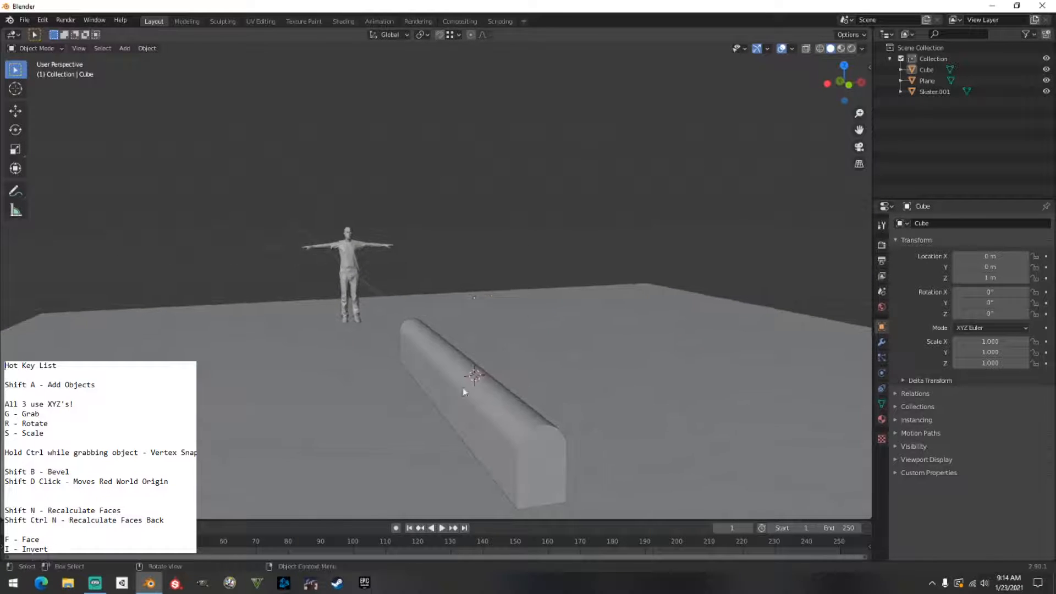
# Undo the two-edge bevel, the edge selections and the narrowing of the box.
pyautogui.hotkey('ctrl', 'z')
pyautogui.hotkey('ctrl', 'z')
pyautogui.hotkey('ctrl', 'z')
pyautogui.hotkey('ctrl', 'z')
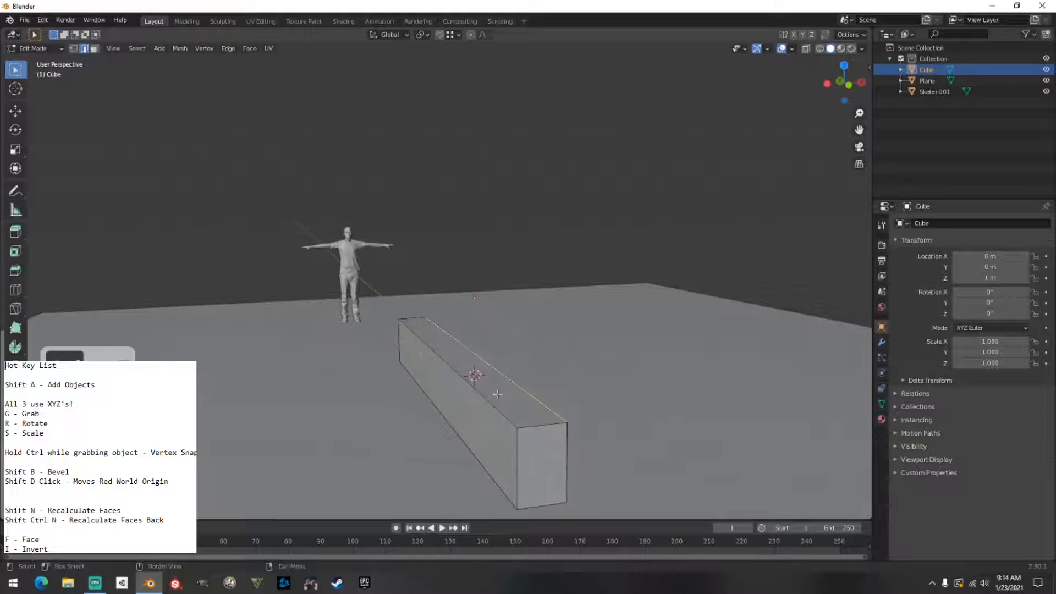
pyautogui.moveTo(499, 387); pyautogui.dragTo(467, 397, button='middle')
pyautogui.hotkey('ctrl', 'z')
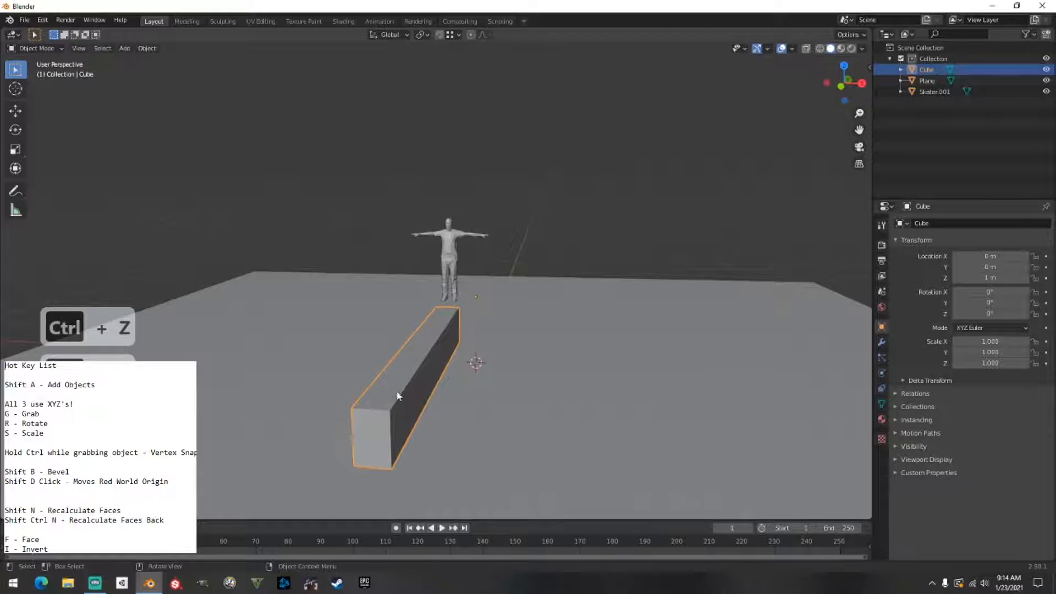
pyautogui.hotkey('ctrl', 'z')
pyautogui.hotkey('ctrl', 'z')
pyautogui.press('Tab')
pyautogui.hotkey('ctrl', 'z')
pyautogui.hotkey('ctrl', 'z')
pyautogui.hotkey('ctrl', 'z')
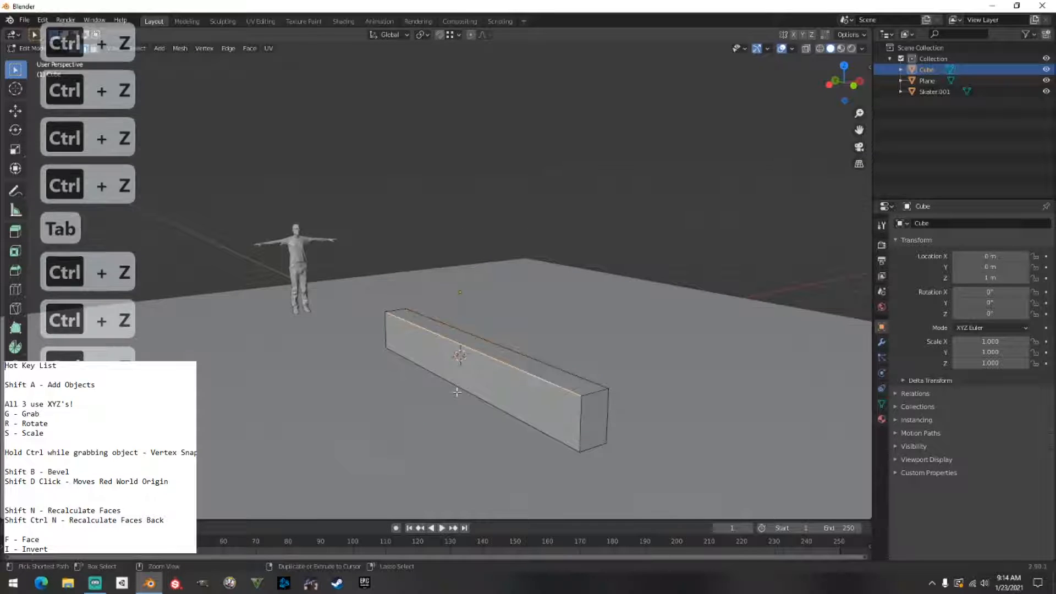
pyautogui.hotkey('ctrl', 'z')
pyautogui.hotkey('ctrl', 'z')
pyautogui.hotkey('ctrl', 'z')
pyautogui.hotkey('ctrl', 'z')
pyautogui.hotkey('ctrl', 'z')
pyautogui.hotkey('ctrl', 'z')
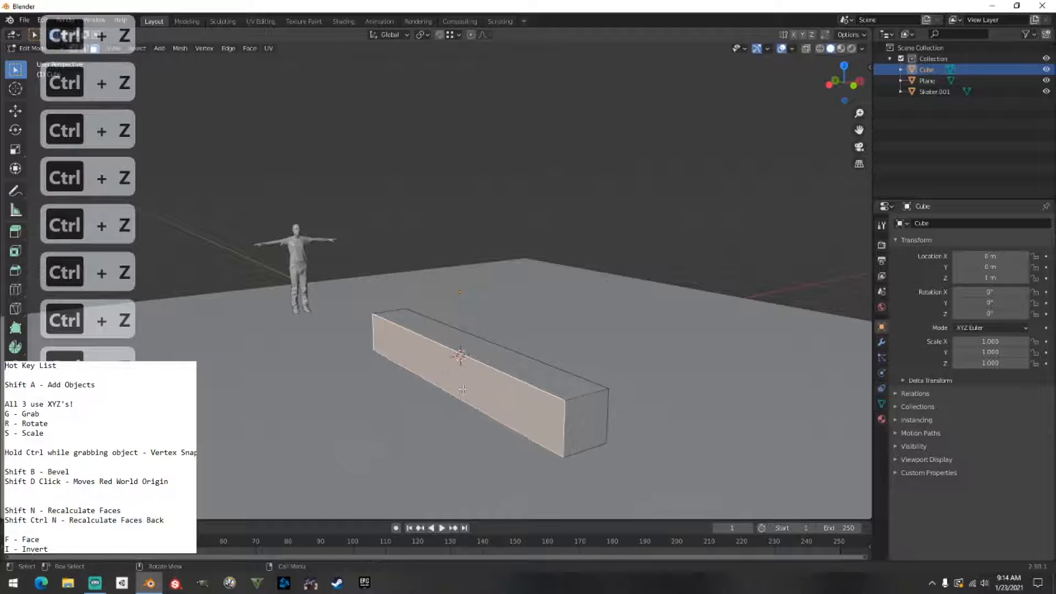
# Return to Object Mode, select the box, and examine it from several angles beside the skater.
pyautogui.click(512, 194)
pyautogui.moveTo(512, 194); pyautogui.dragTo(452, 241, button='middle')
pyautogui.click(421, 353)
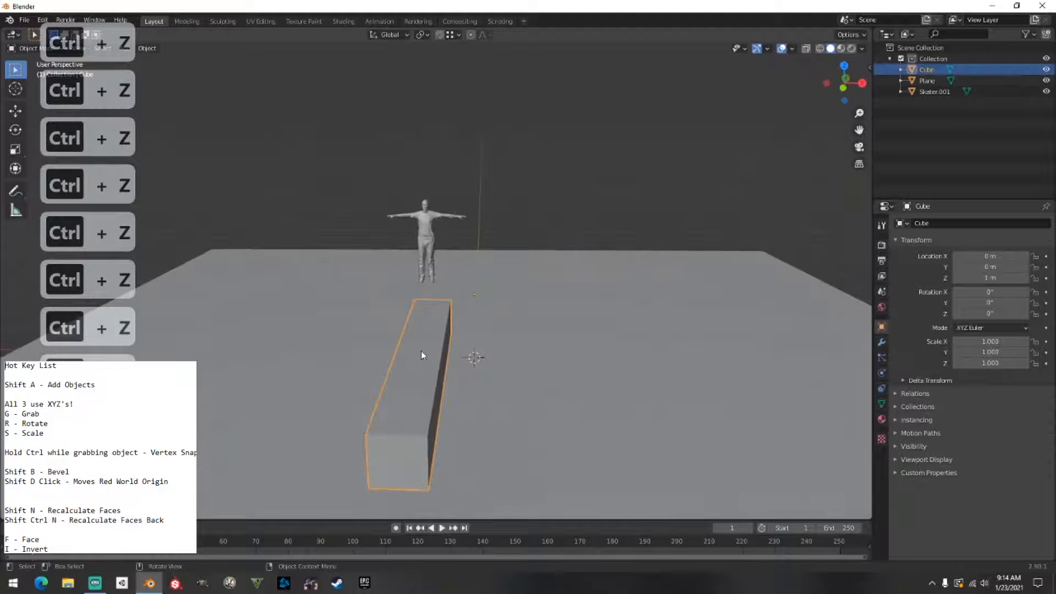
pyautogui.scroll(2, 422, 353)
pyautogui.moveTo(448, 370); pyautogui.dragTo(496, 326, button='middle')
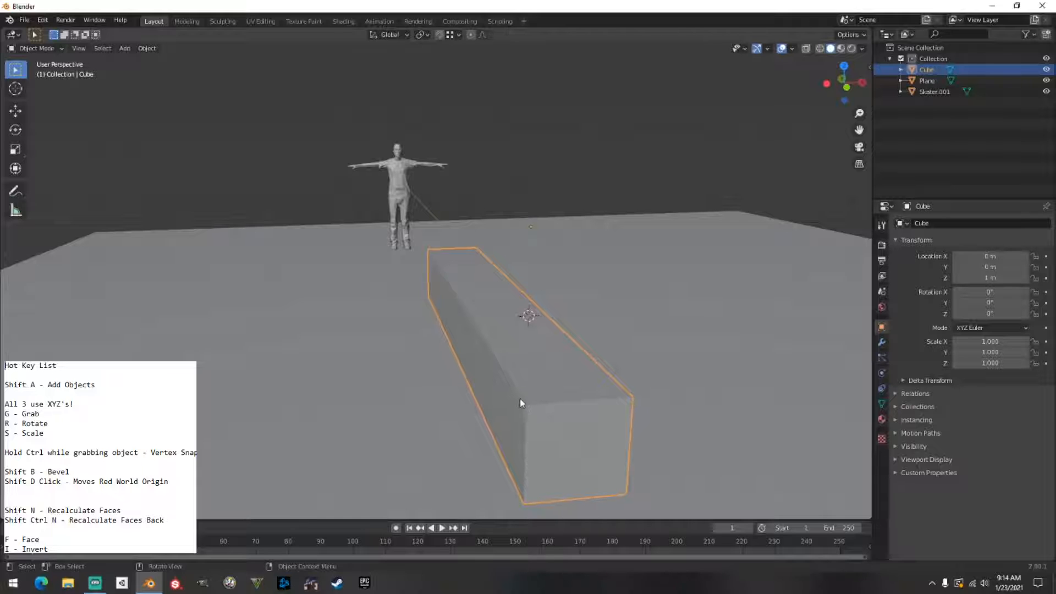
pyautogui.moveTo(498, 392); pyautogui.dragTo(227, 392, button='middle')
pyautogui.moveTo(437, 406); pyautogui.dragTo(310, 324, button='middle')
# Move the box along the X axis by about -5 m, toward the edge of the ground plane.
pyautogui.click(456, 305)
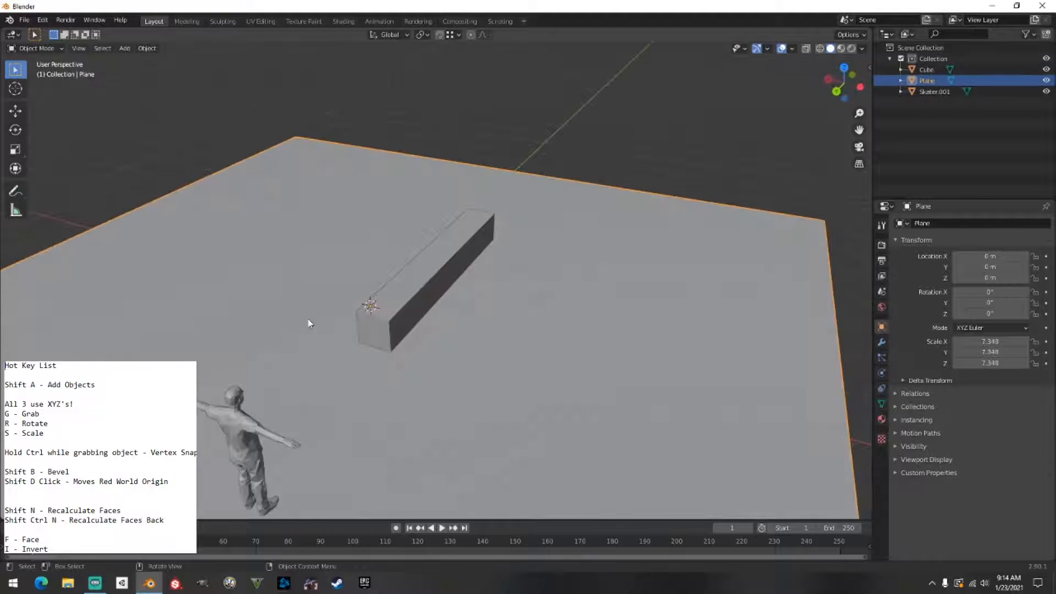
pyautogui.click(412, 312)
pyautogui.moveTo(412, 312); pyautogui.dragTo(453, 315, button='middle')
pyautogui.press('g')
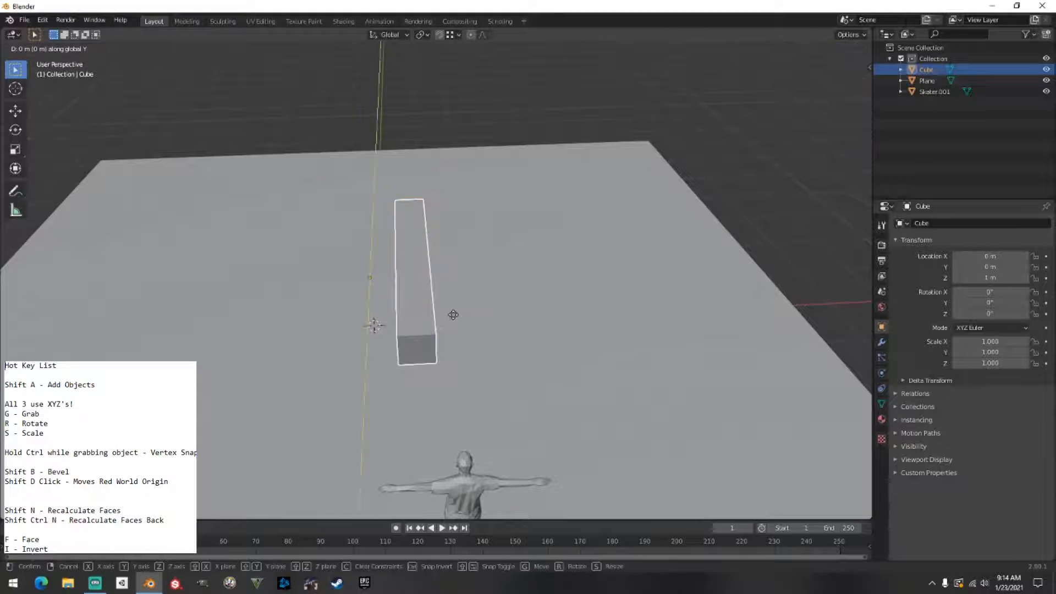
pyautogui.press('x')
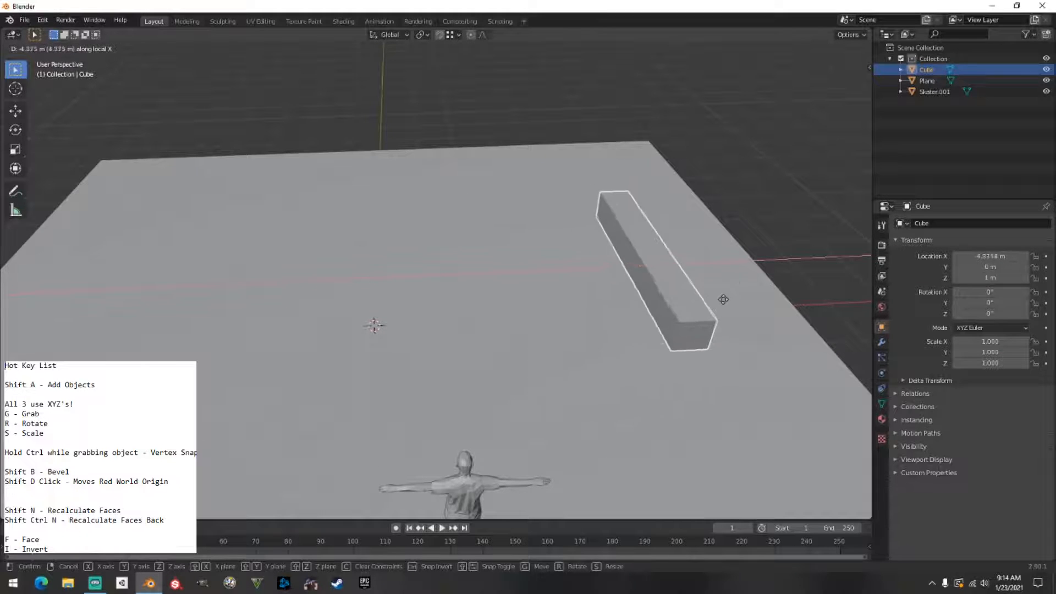
pyautogui.click(752, 297)
pyautogui.moveTo(717, 233); pyautogui.dragTo(401, 315, button='middle')
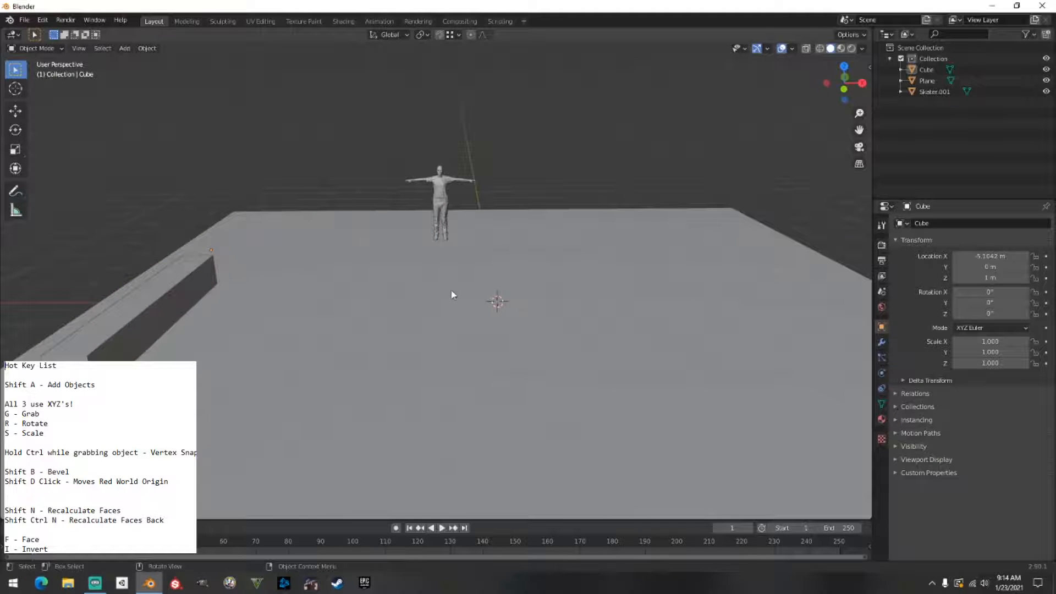
# Add a cylinder mesh at the world origin, and show its transform values and dimensions in the viewport.
pyautogui.hotkey('shift', 'a')
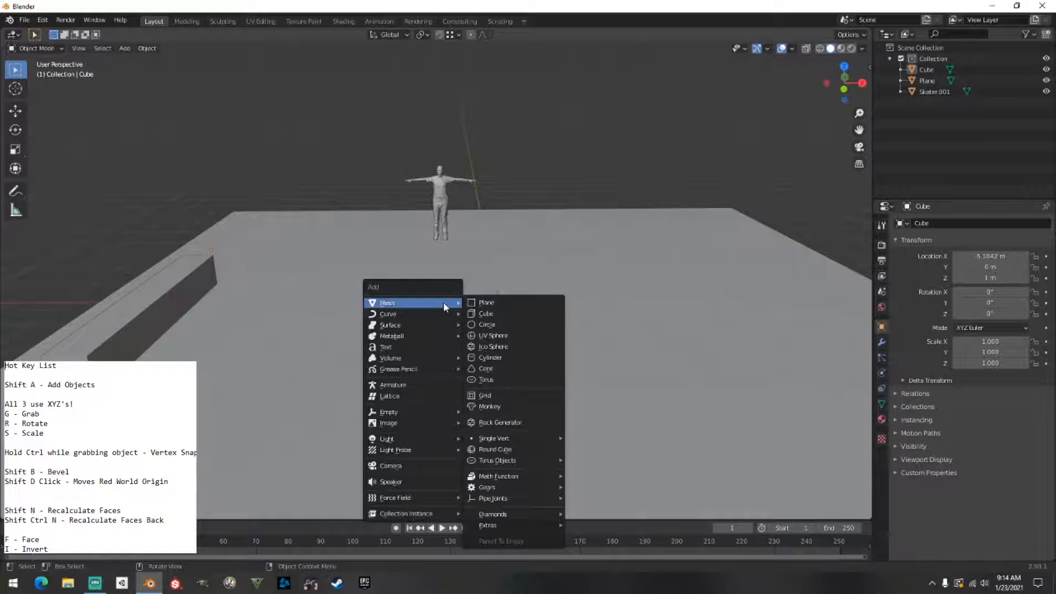
pyautogui.click(508, 357)
pyautogui.moveTo(507, 354); pyautogui.dragTo(580, 308, button='middle')
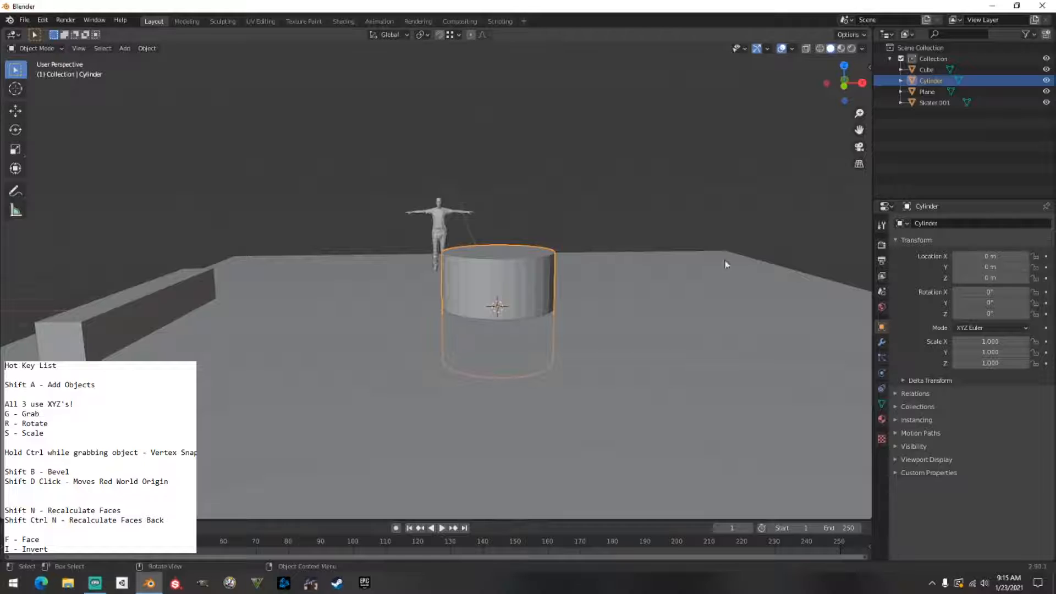
pyautogui.click(867, 68)
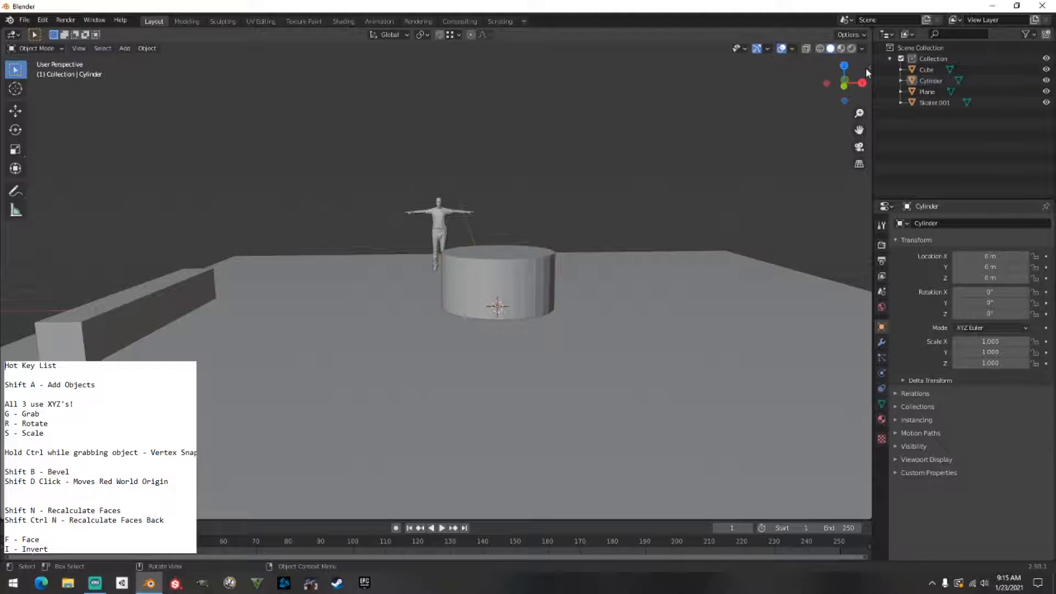
pyautogui.click(869, 69)
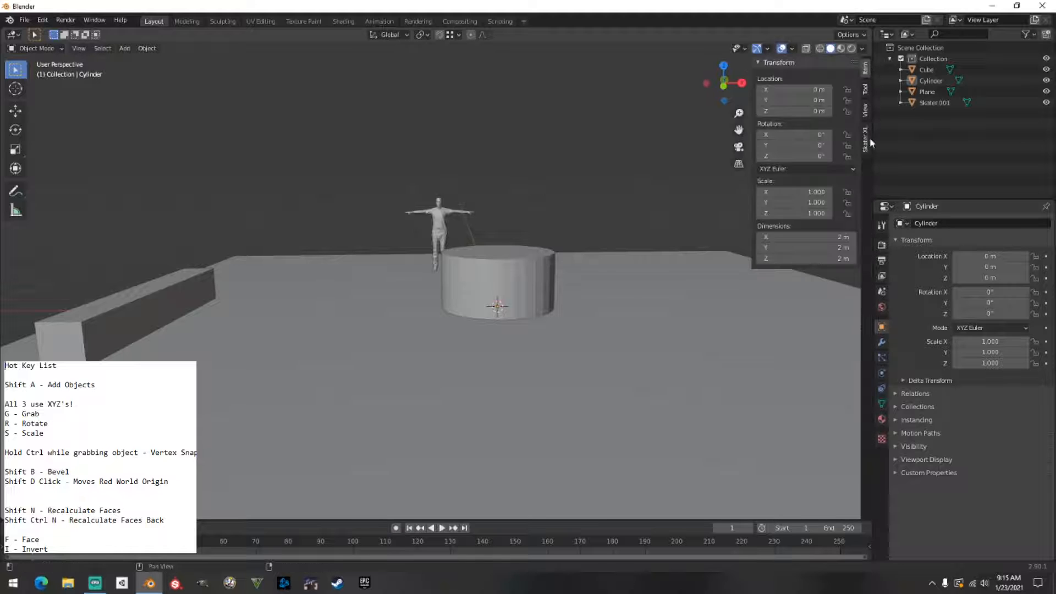
# Select the cylinder and set its X and Y dimensions to 0.06 m to make a thin pole.
pyautogui.click(866, 140)
pyautogui.click(866, 70)
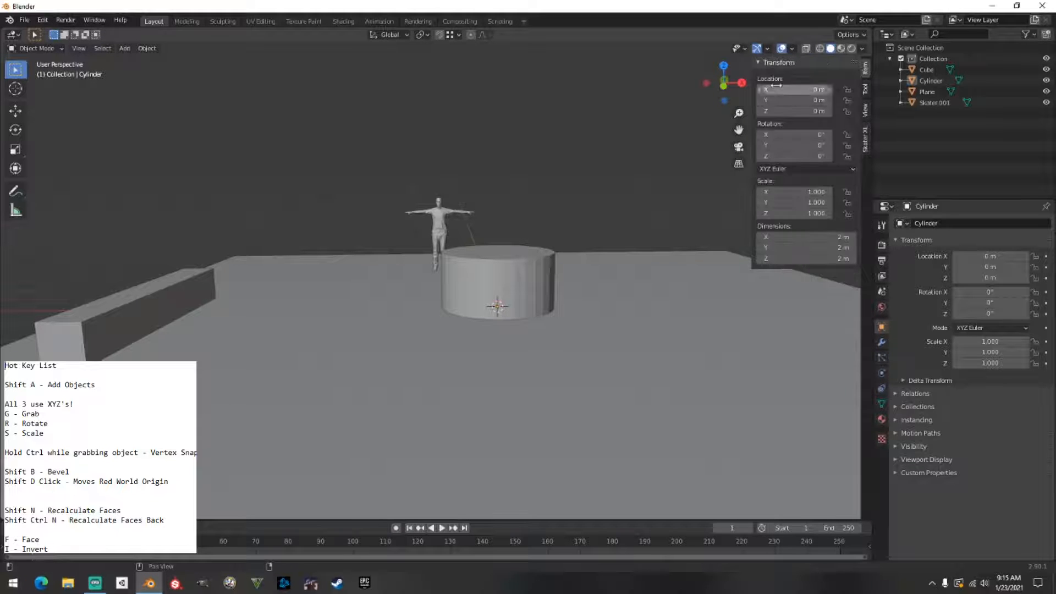
pyautogui.click(532, 261)
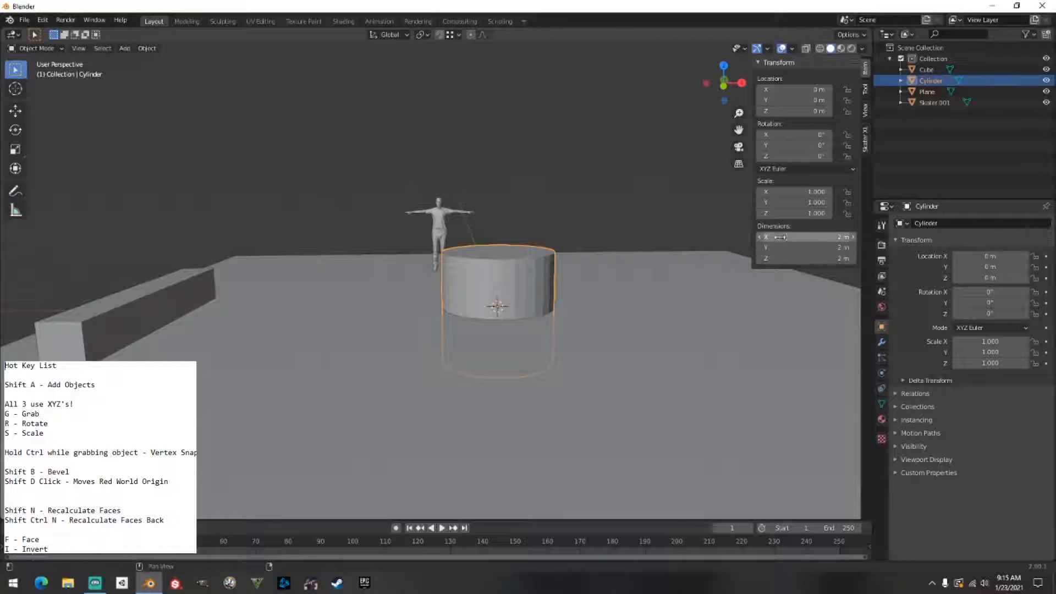
pyautogui.click(836, 236)
pyautogui.write('6')
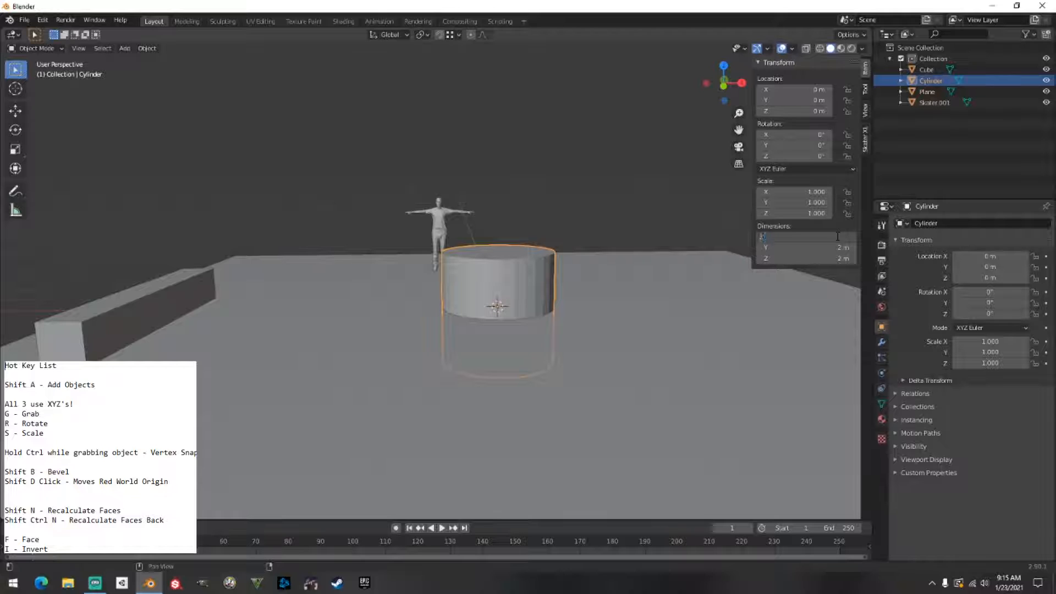
pyautogui.press('Tab')
pyautogui.write('.0')
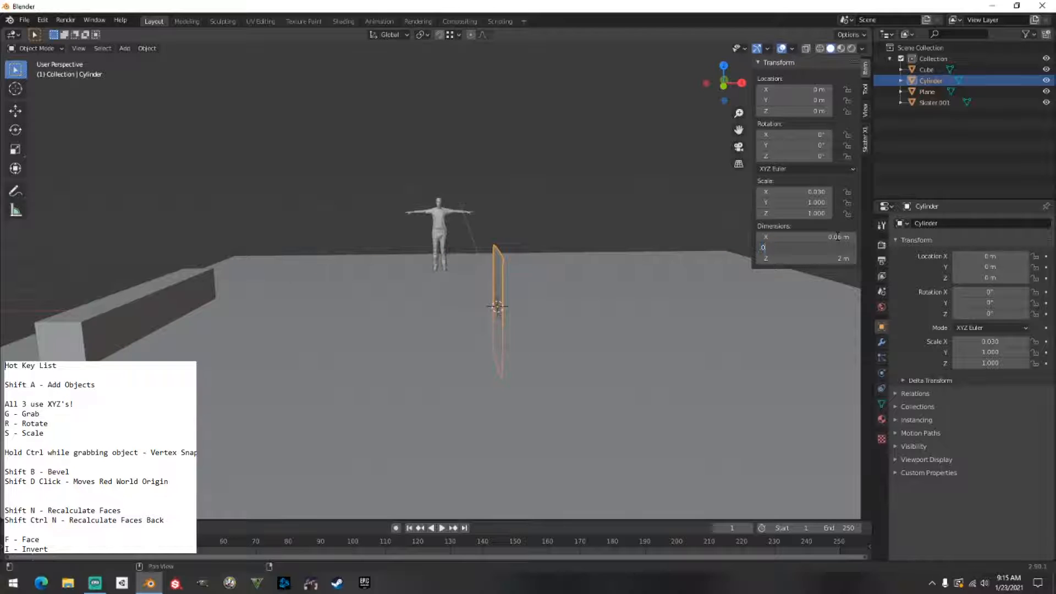
pyautogui.write('6')
pyautogui.press('Return')
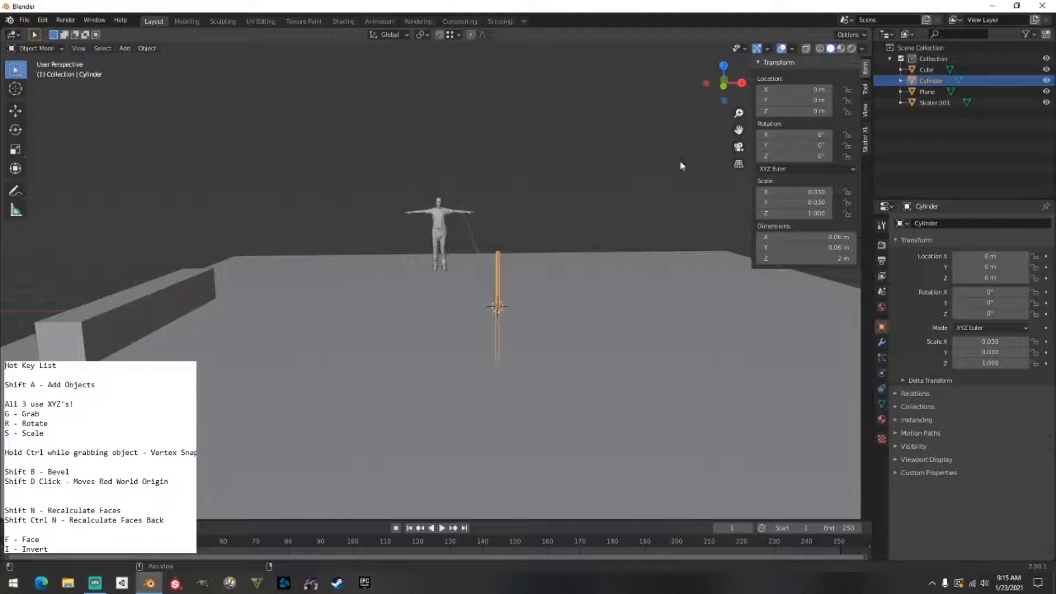
# Try a 90° rotation about Y on the thin cylinder and reset it to 0°.
pyautogui.scroll(1, 559, 243)
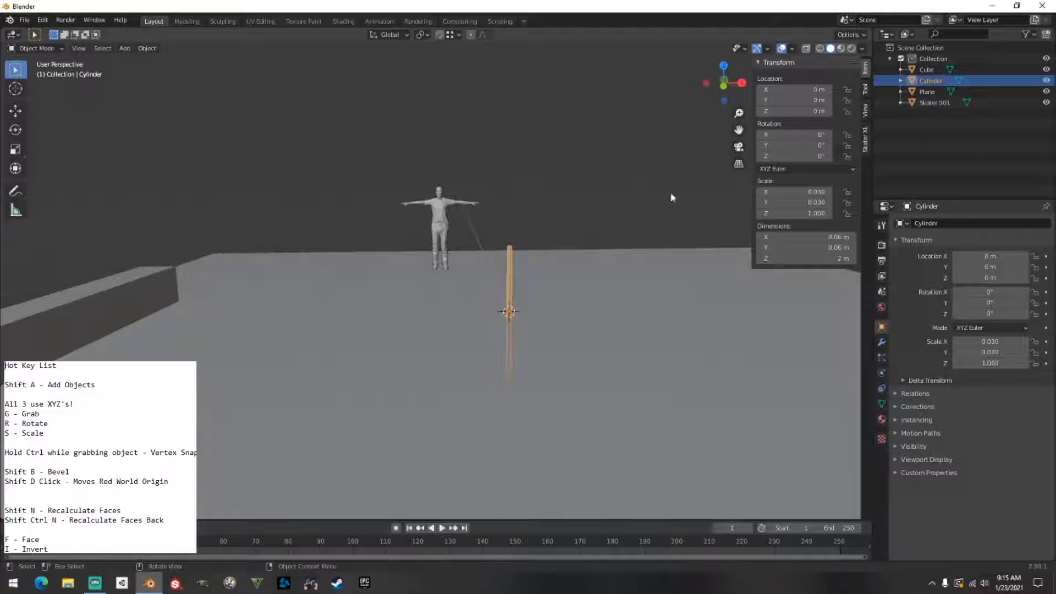
pyautogui.click(792, 142)
pyautogui.click(786, 138)
pyautogui.click(803, 144)
pyautogui.write('90')
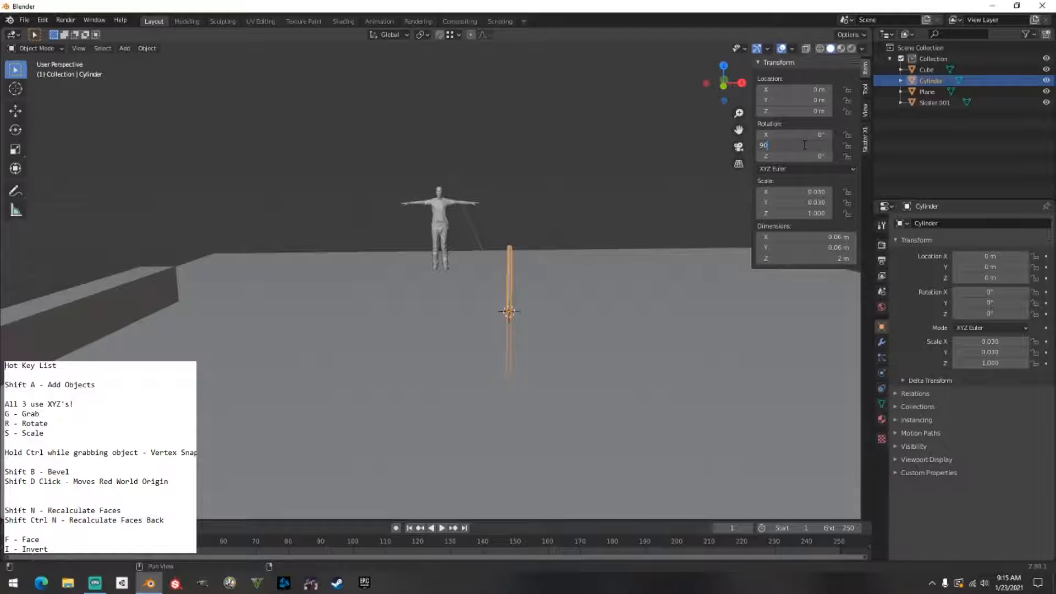
pyautogui.press('Return')
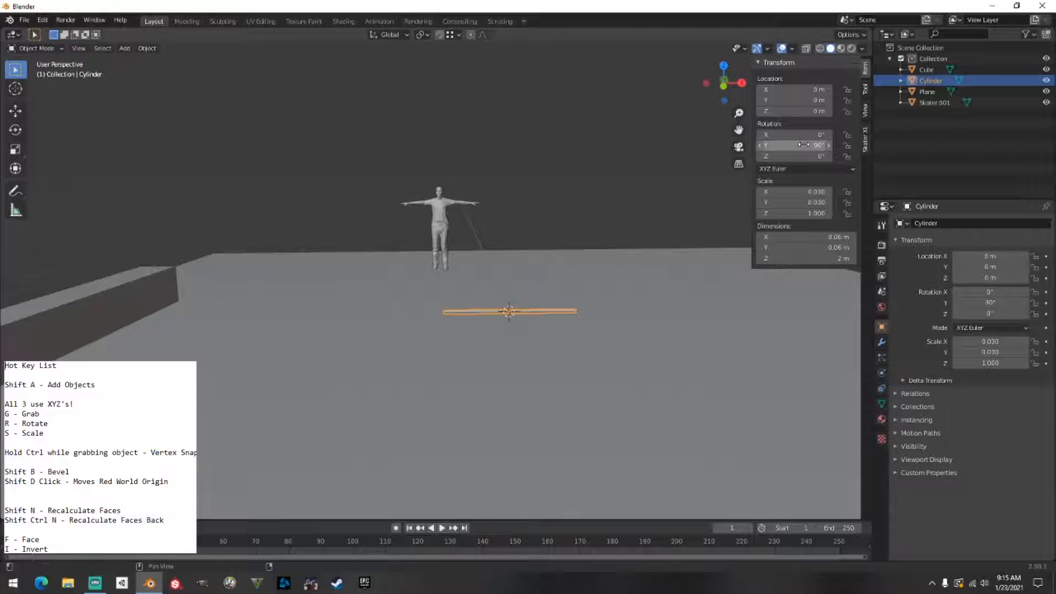
pyautogui.click(818, 144)
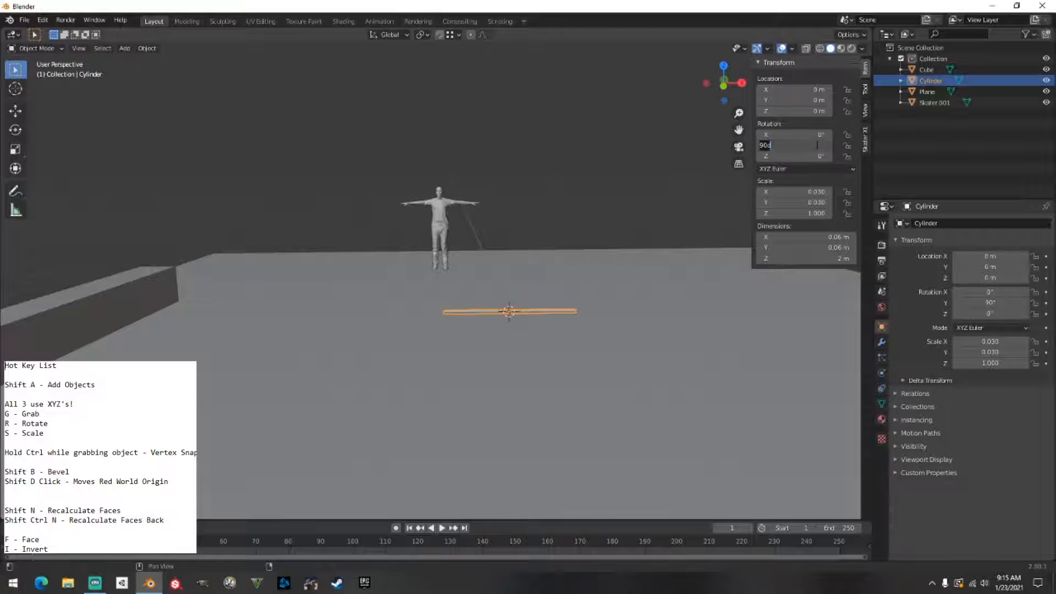
pyautogui.write('0')
pyautogui.press('Return')
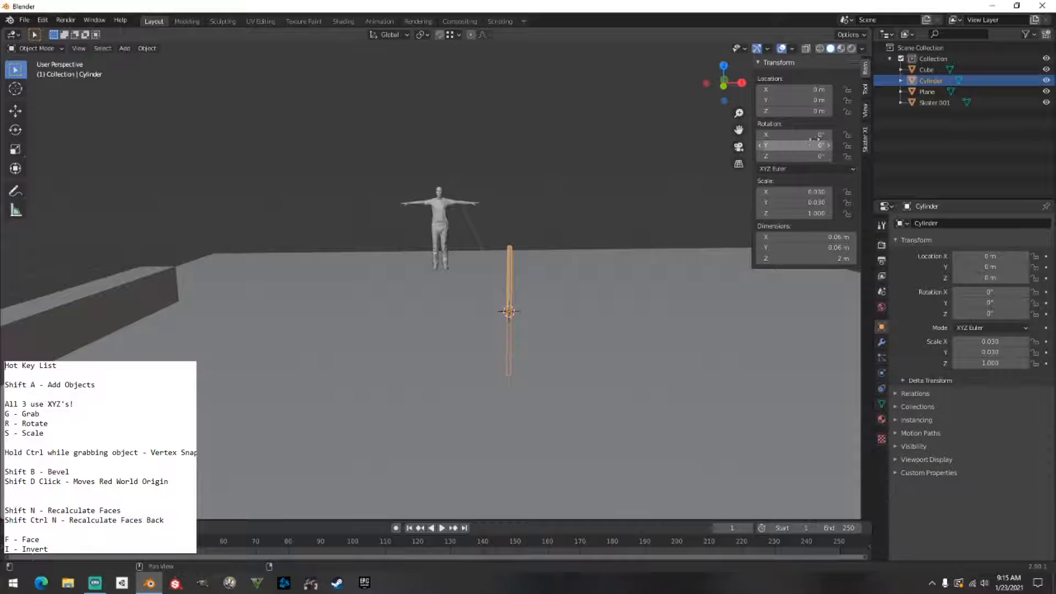
# Lay the thin cylinder down horizontally by setting its X rotation to 90°.
pyautogui.click(816, 135)
pyautogui.press('Return')
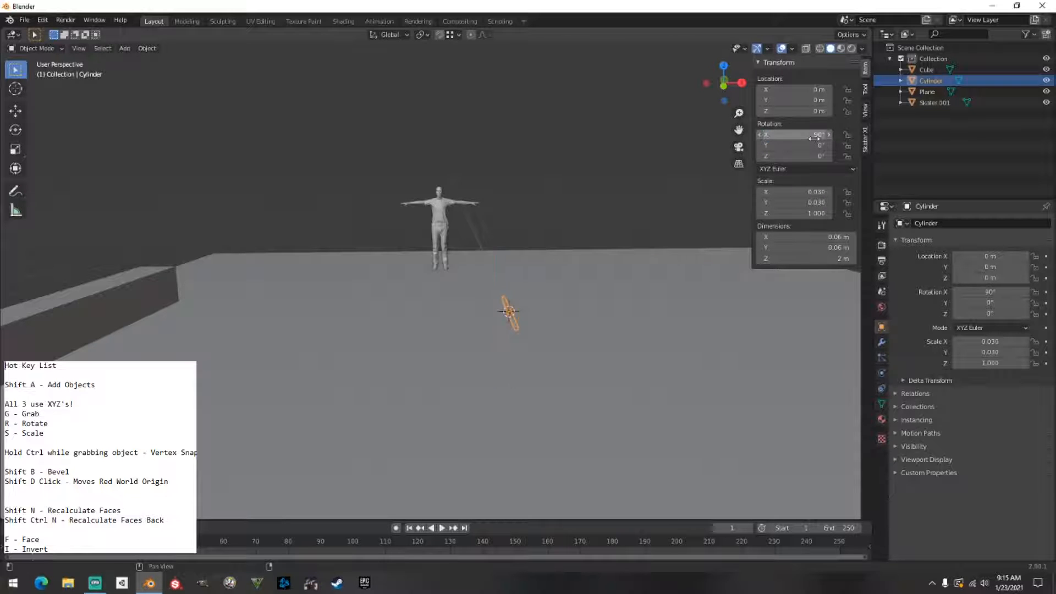
pyautogui.moveTo(726, 187); pyautogui.dragTo(673, 184, button='middle')
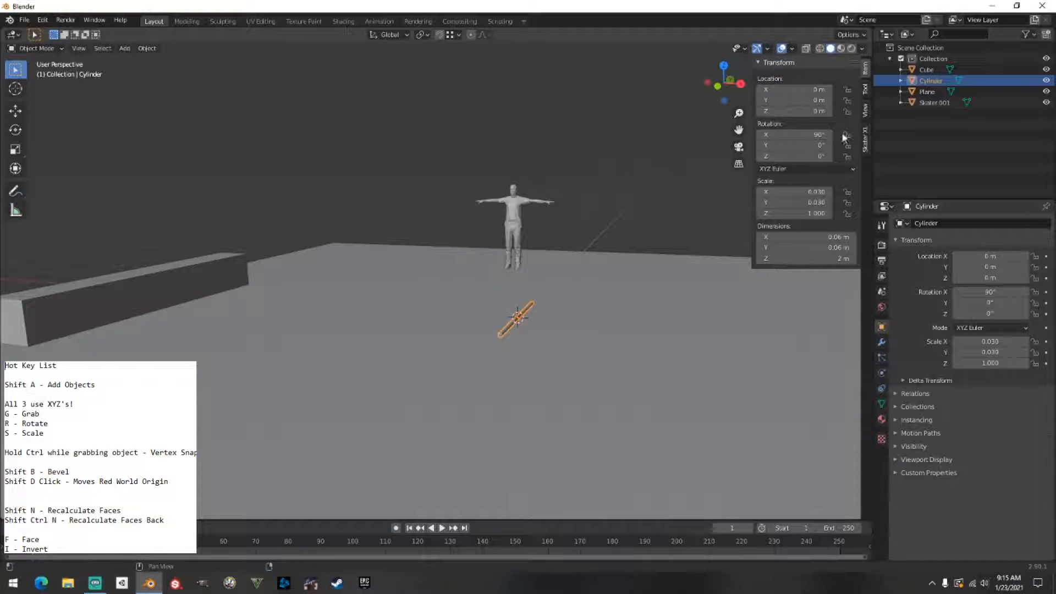
pyautogui.moveTo(633, 165); pyautogui.dragTo(473, 212, button='middle')
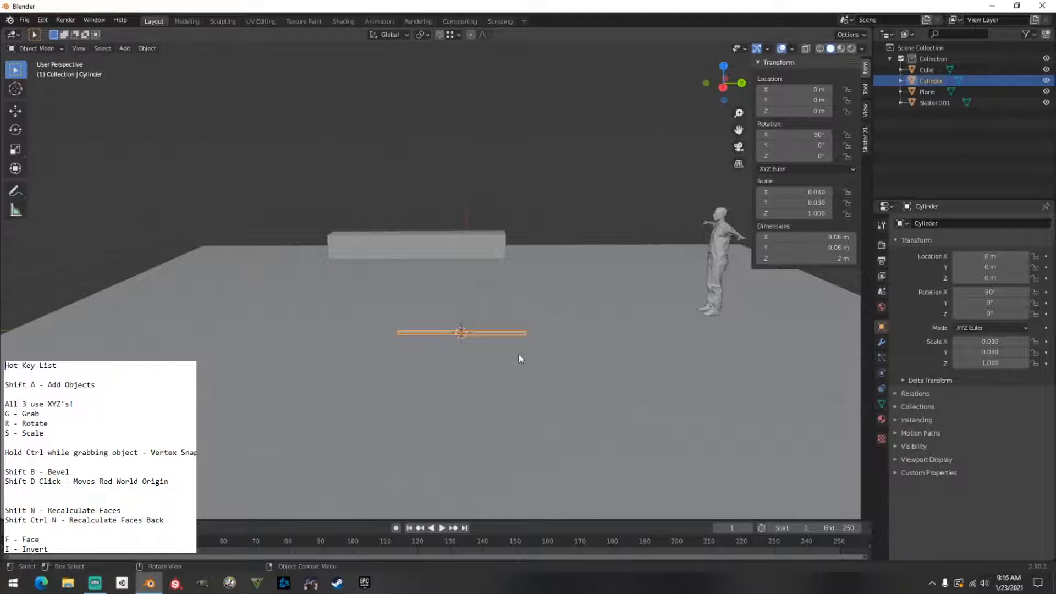
# Reselect the horizontal cylinder, try changing its X and Z scale values, and undo those changes.
pyautogui.click(523, 223)
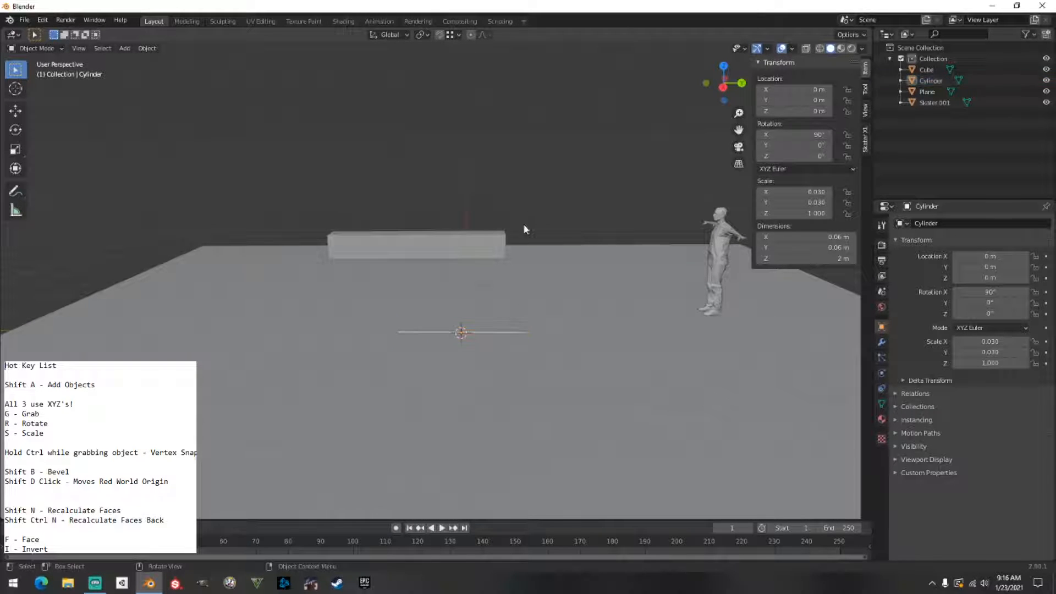
pyautogui.moveTo(523, 223); pyautogui.dragTo(501, 348, button='middle')
pyautogui.click(499, 355)
pyautogui.click(500, 352)
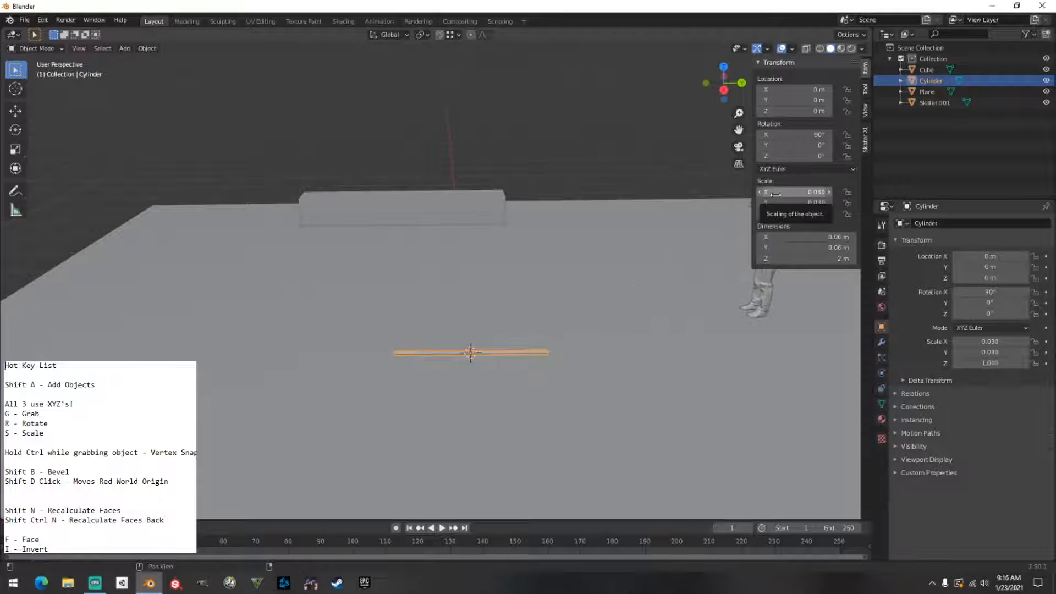
pyautogui.moveTo(776, 192); pyautogui.dragTo(847, 202)
pyautogui.moveTo(776, 213); pyautogui.dragTo(940, 214)
pyautogui.hotkey('ctrl', 'z')
pyautogui.hotkey('ctrl', 'z')
pyautogui.hotkey('ctrl', 'z')
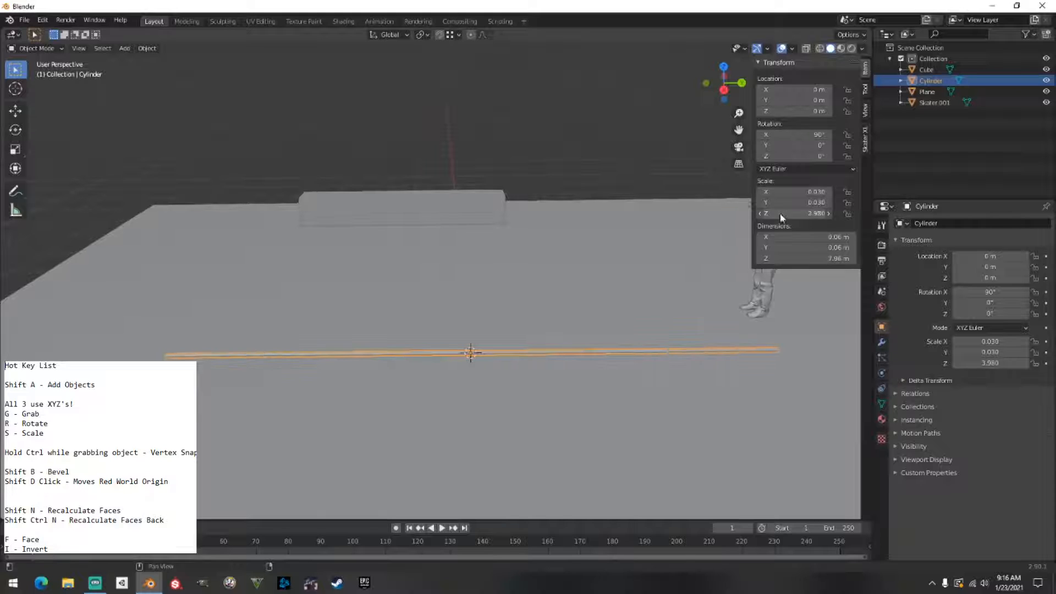
pyautogui.hotkey('ctrl', 'z')
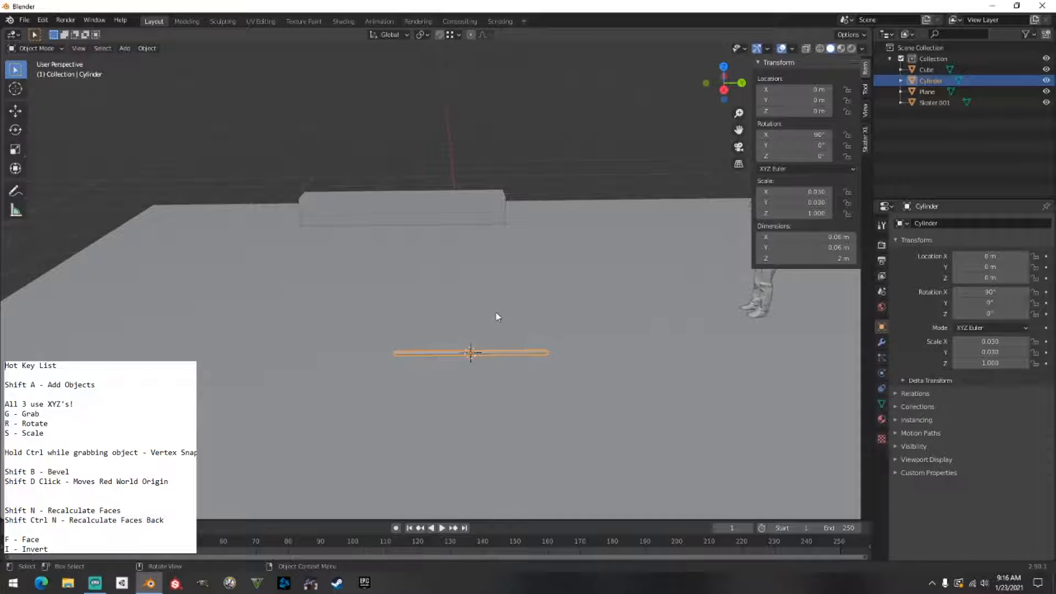
# Scale the horizontal cylinder along the global Y axis to a length of about 3.82 m.
pyautogui.press('s')
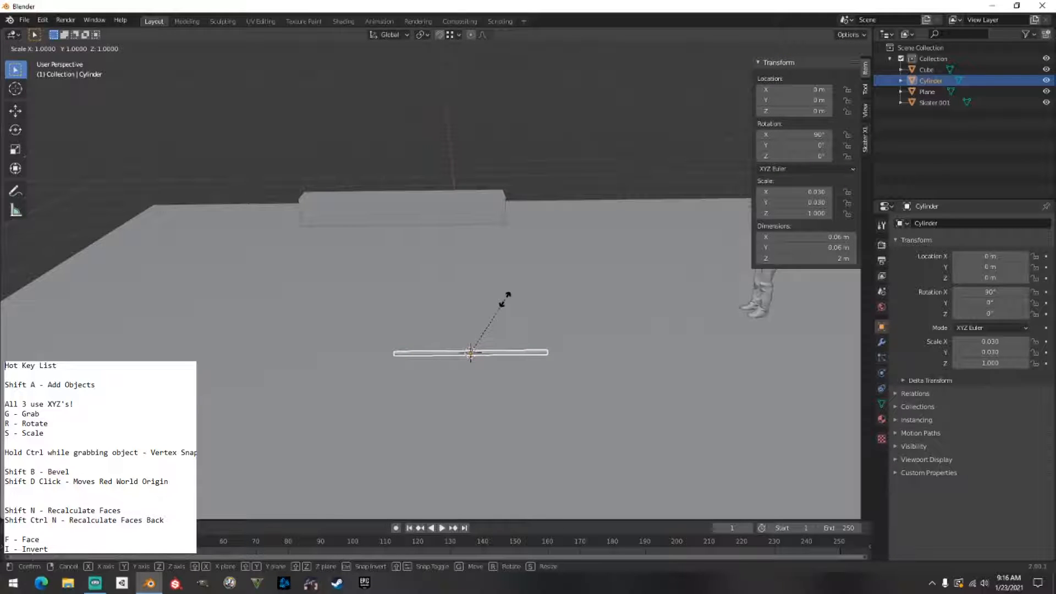
pyautogui.press('y')
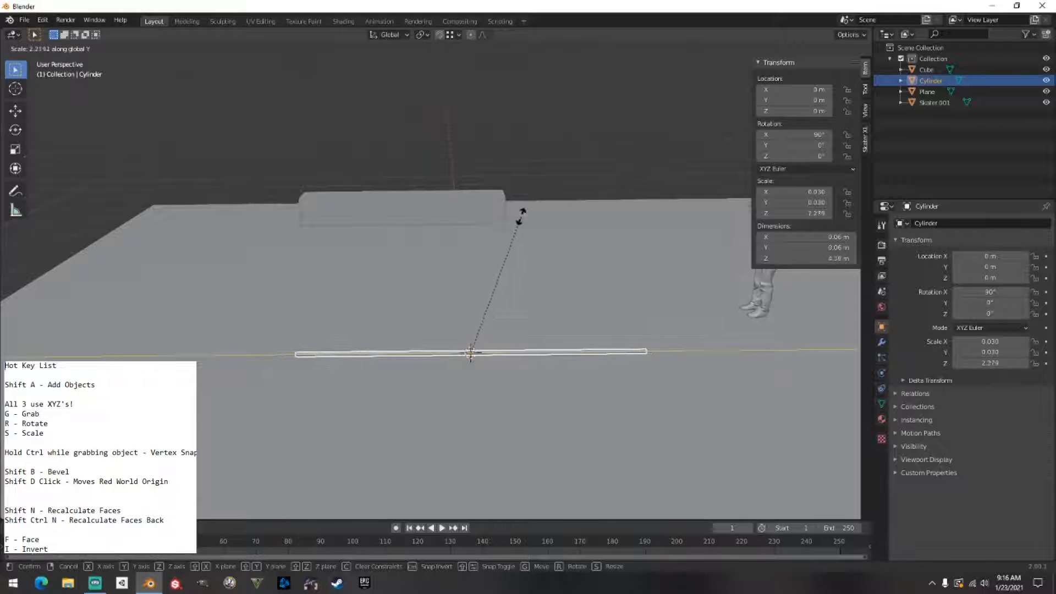
pyautogui.click(468, 231)
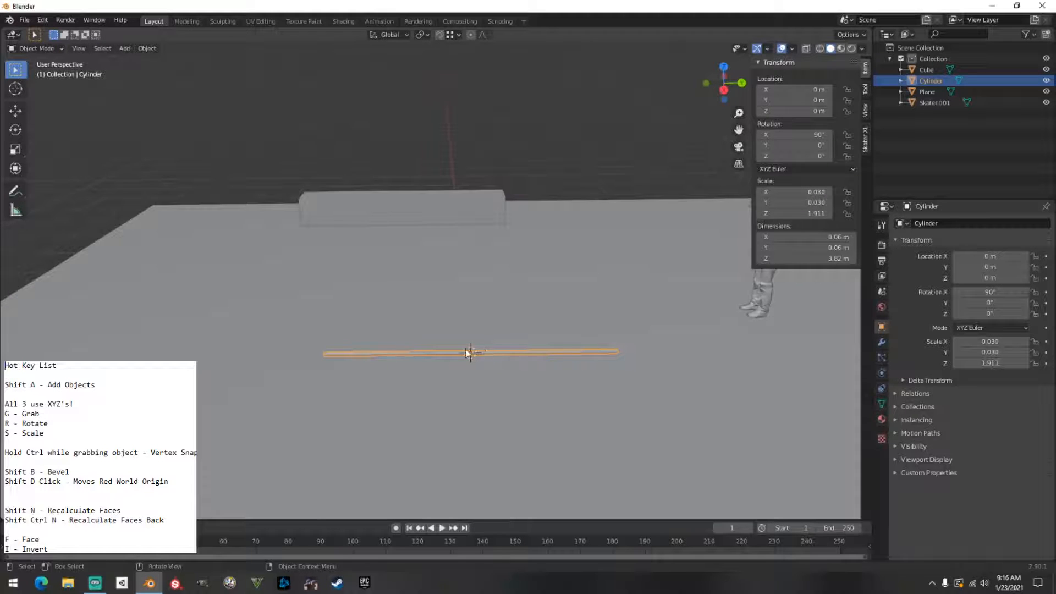
# Raise the cylinder 0.6 m along the Z axis to rail height above the ground.
pyautogui.moveTo(468, 352); pyautogui.dragTo(411, 317, button='middle')
pyautogui.moveTo(602, 291); pyautogui.dragTo(556, 294, button='middle')
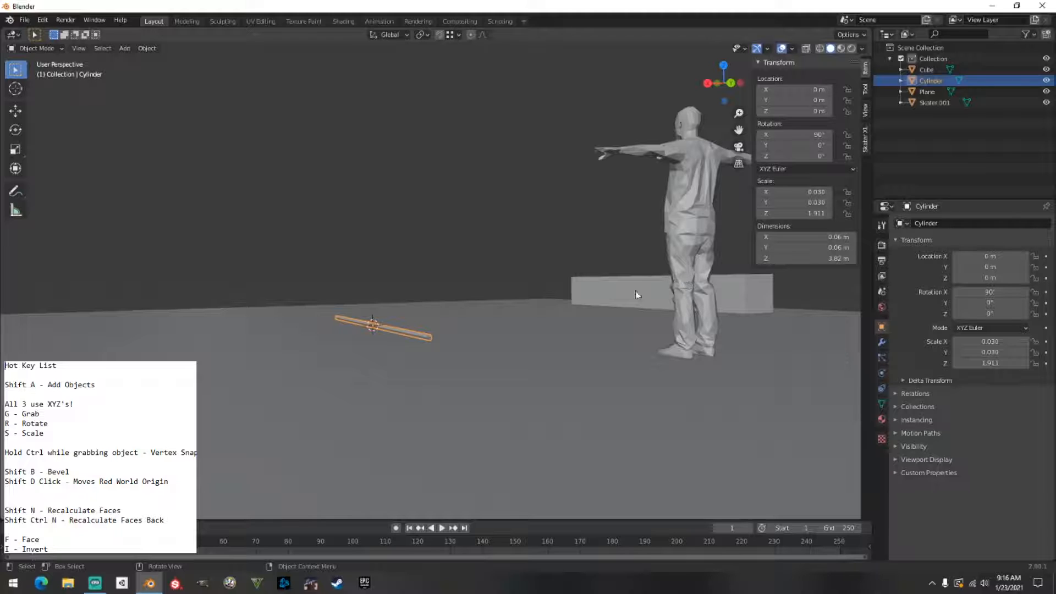
pyautogui.press('g')
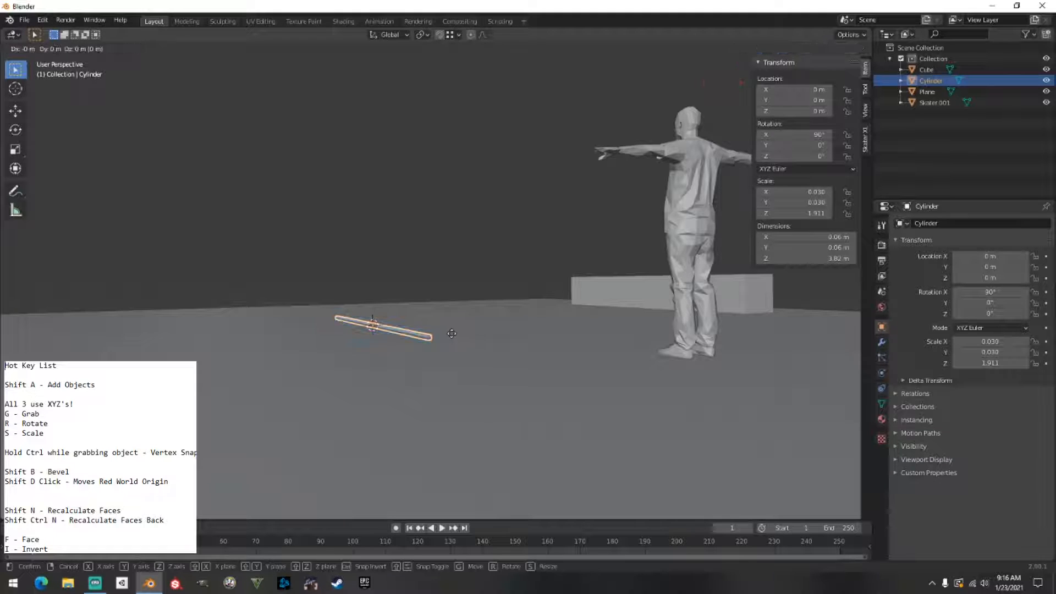
pyautogui.press('z')
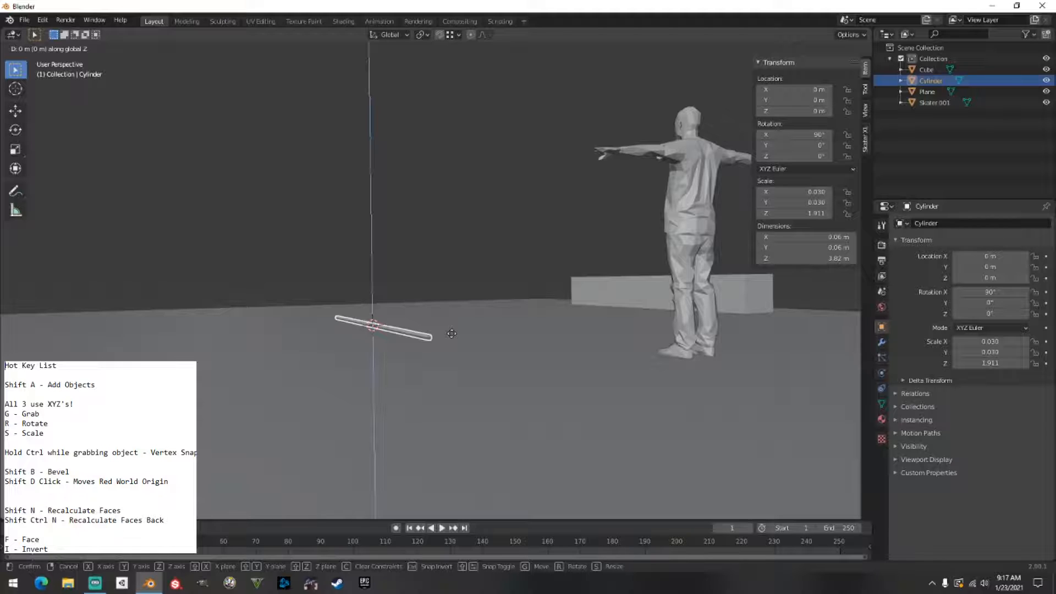
pyautogui.write('.6')
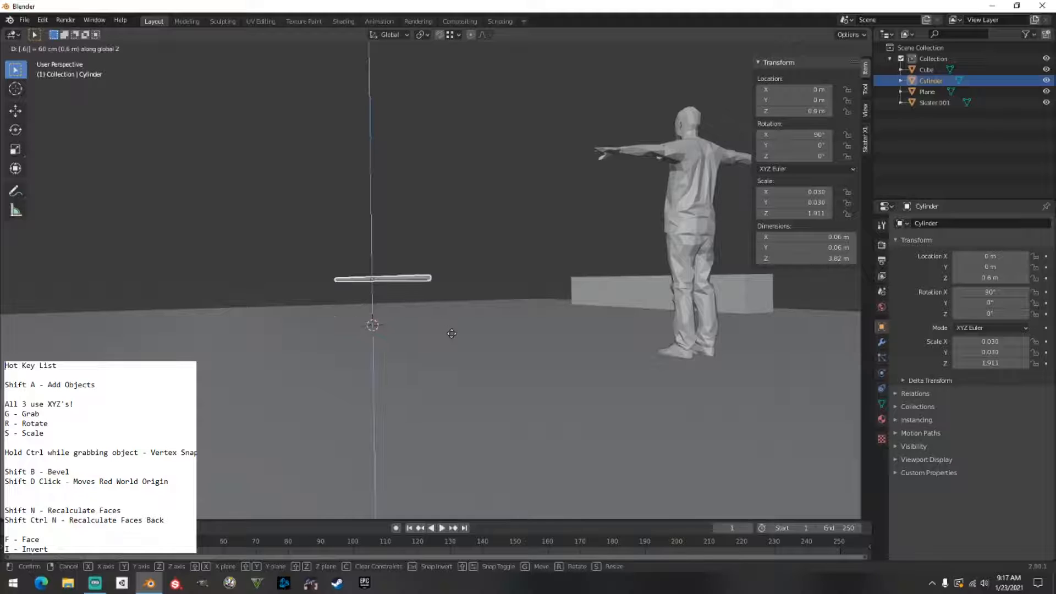
pyautogui.press('Return')
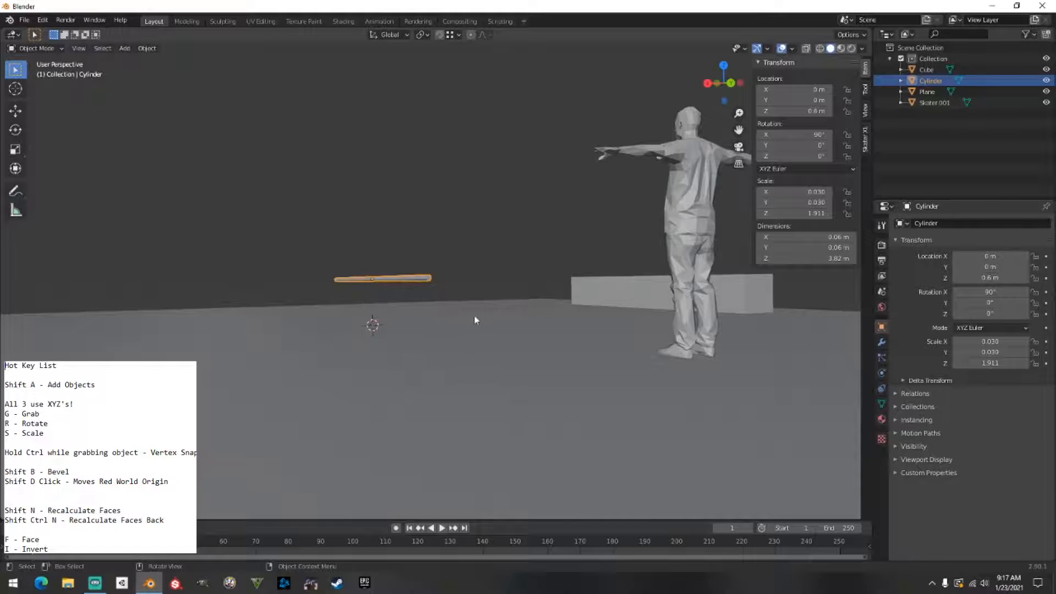
# Examine the raised rail from several angles, comparing it with the box and the skater, and inspect its near end.
pyautogui.moveTo(474, 319); pyautogui.dragTo(539, 341, button='middle')
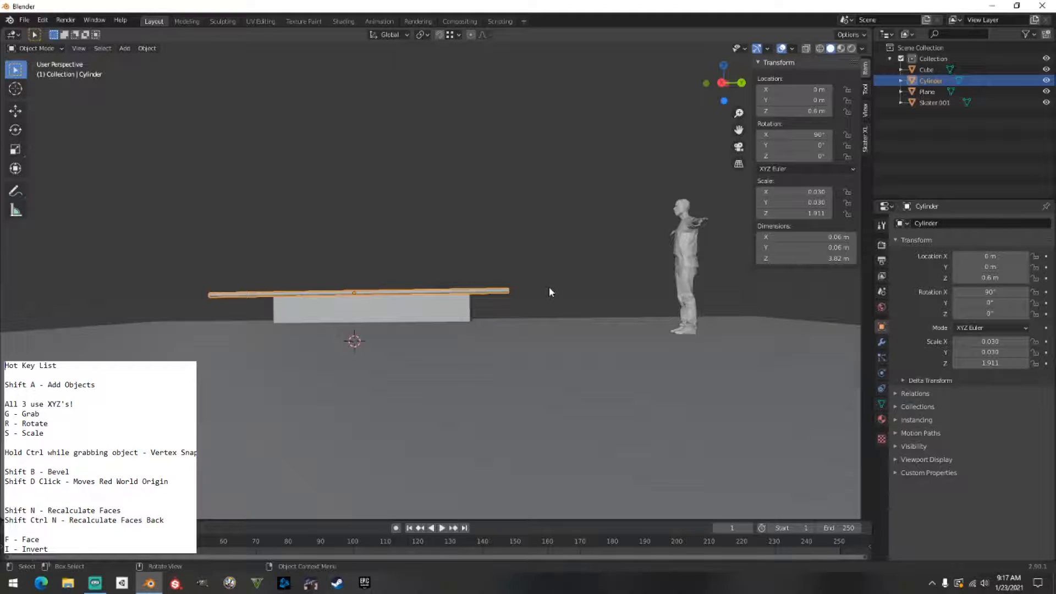
pyautogui.moveTo(490, 292); pyautogui.dragTo(549, 331, button='middle')
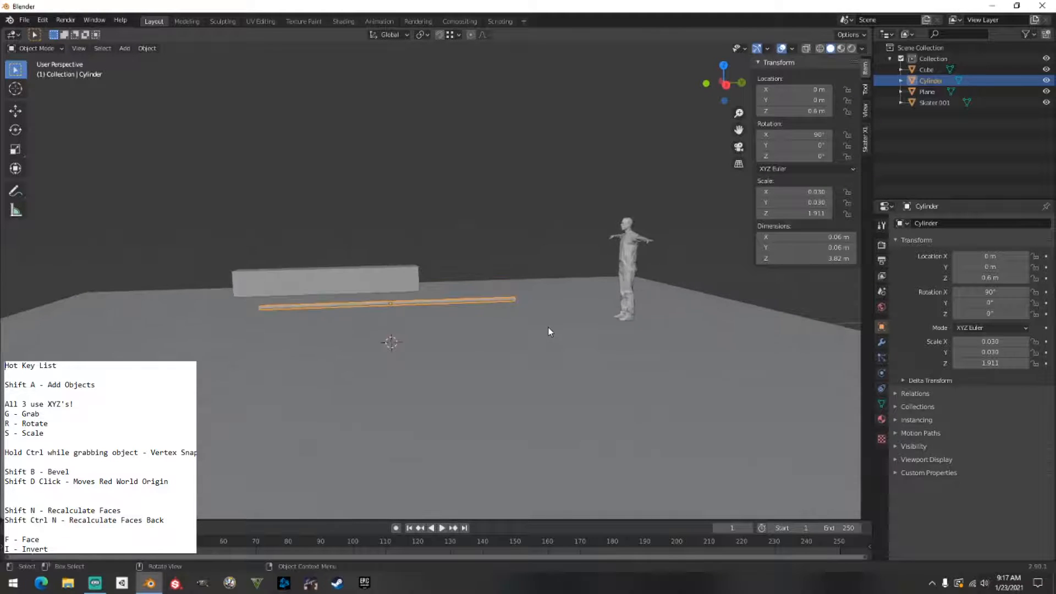
pyautogui.scroll(2, 549, 331)
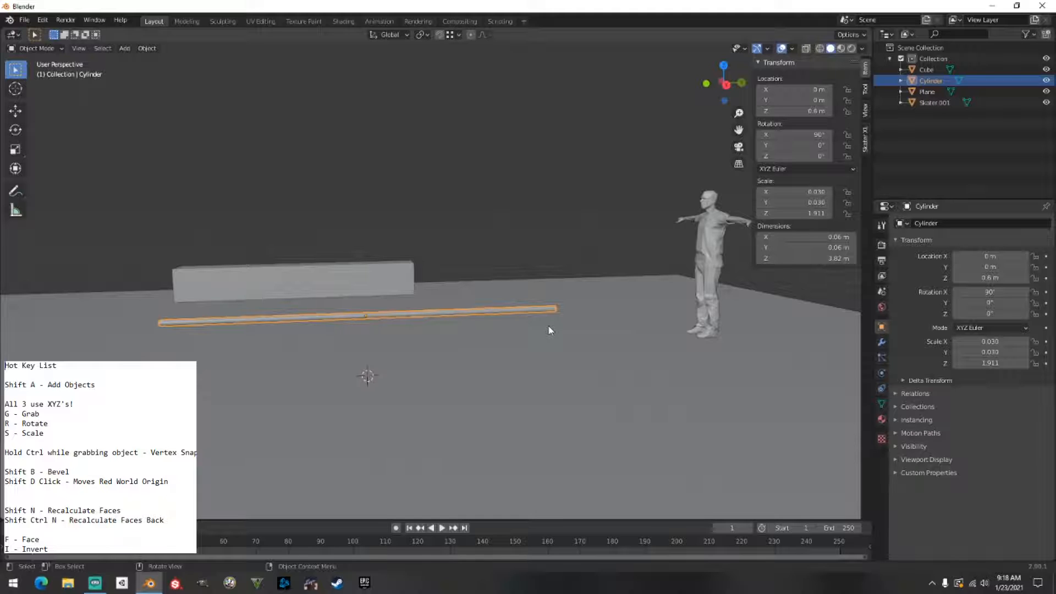
pyautogui.moveTo(550, 327); pyautogui.dragTo(454, 332, button='middle')
pyautogui.click(609, 274)
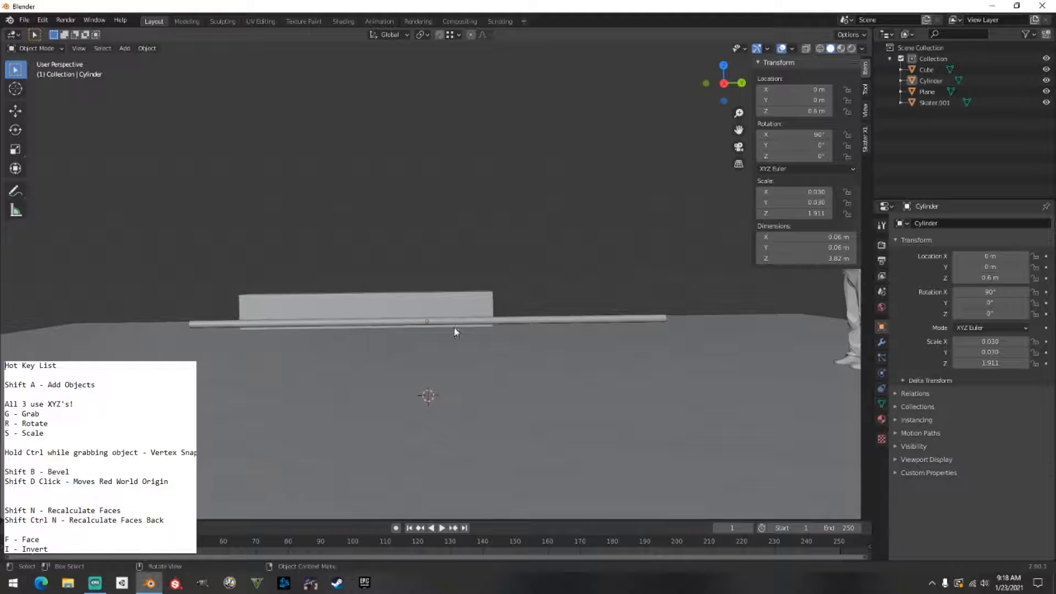
pyautogui.moveTo(576, 336); pyautogui.dragTo(398, 311, button='middle')
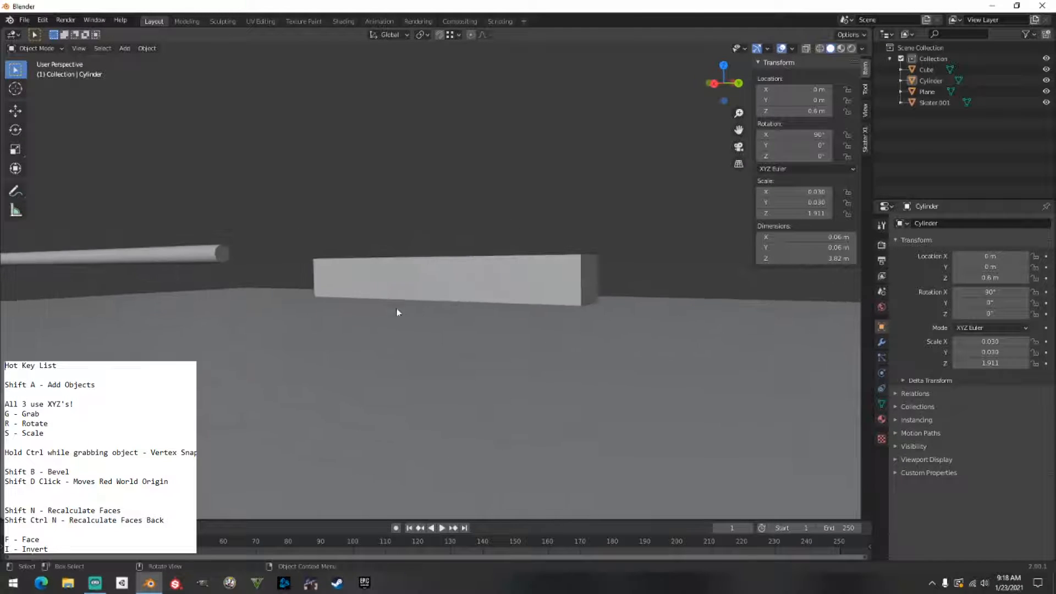
pyautogui.click(223, 256)
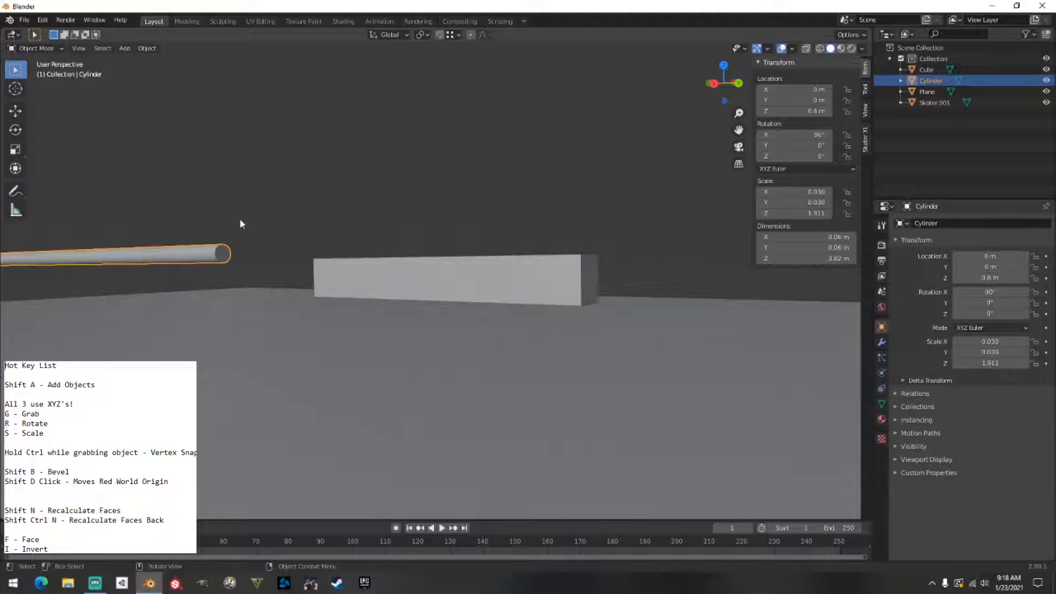
pyautogui.moveTo(234, 250); pyautogui.dragTo(425, 260, button='middle')
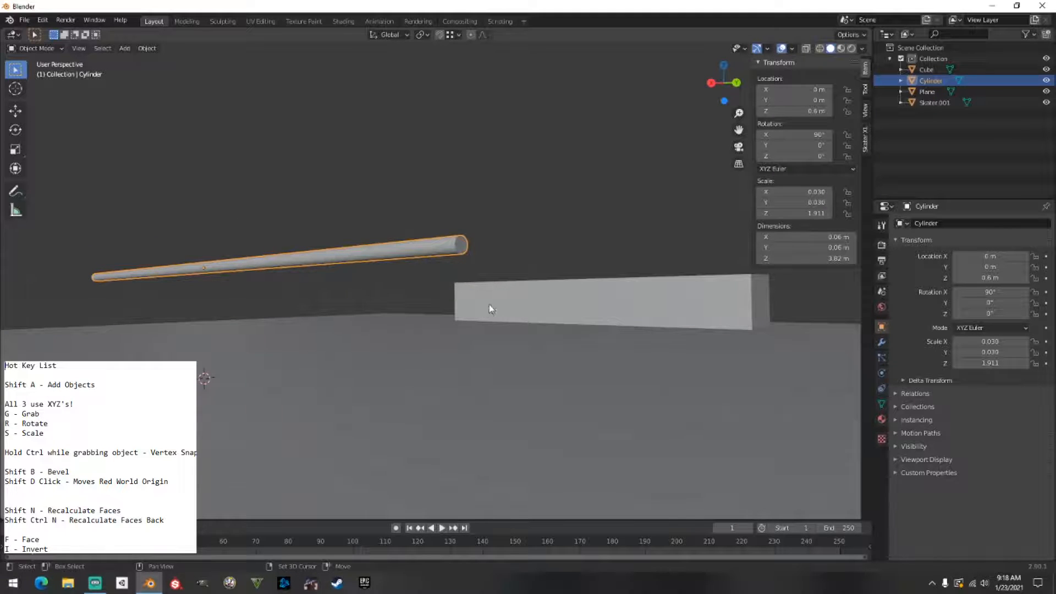
pyautogui.moveTo(490, 307); pyautogui.dragTo(400, 319, button='middle')
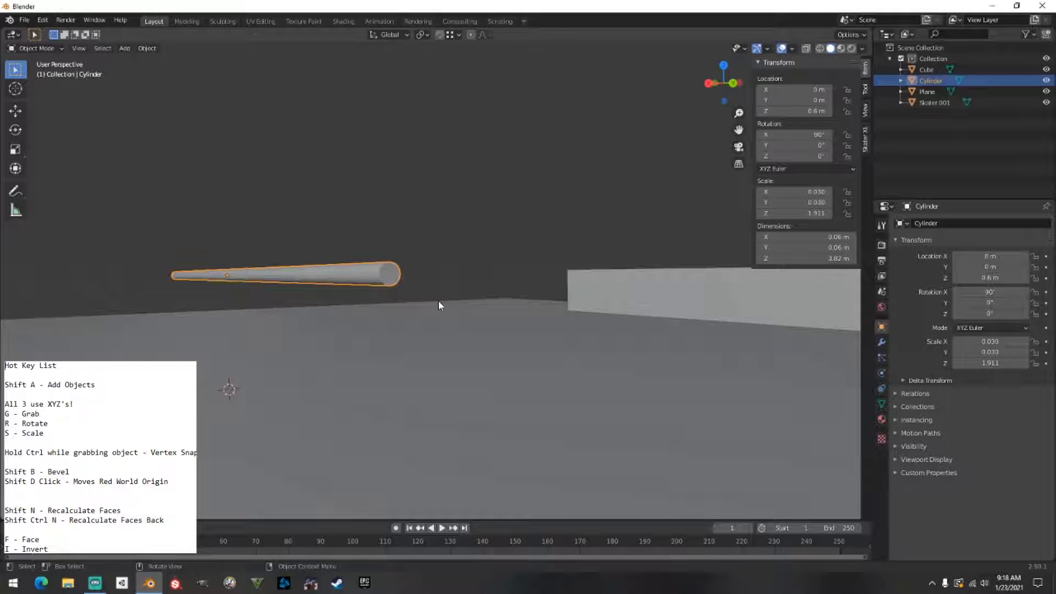
pyautogui.moveTo(439, 304); pyautogui.dragTo(385, 304, button='middle')
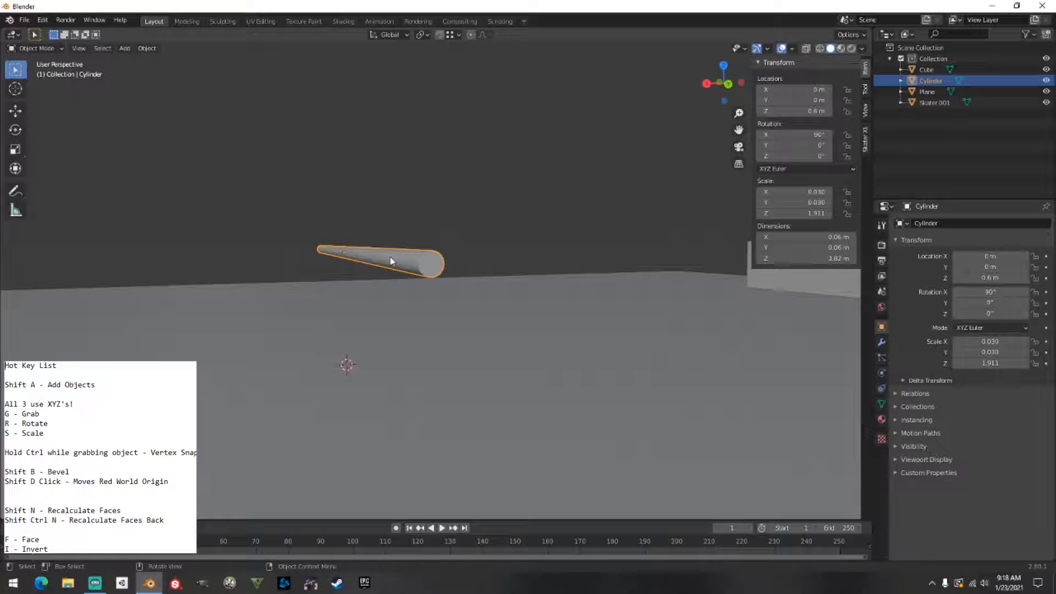
# Enter Edit Mode on the rail, select its end cap face, and show that end in the right orthographic view.
pyautogui.press('Tab')
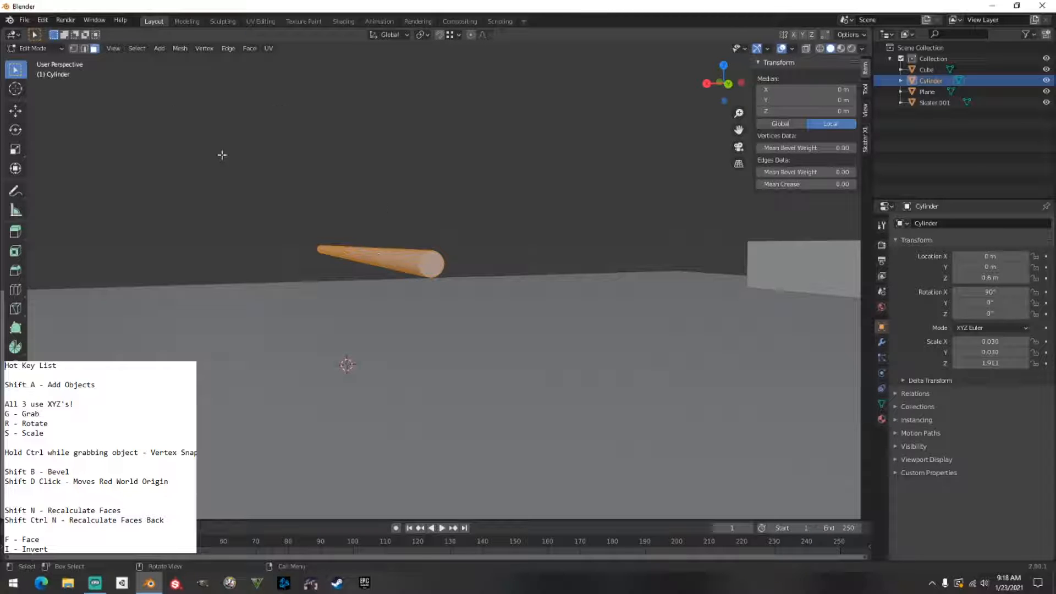
pyautogui.click(431, 264)
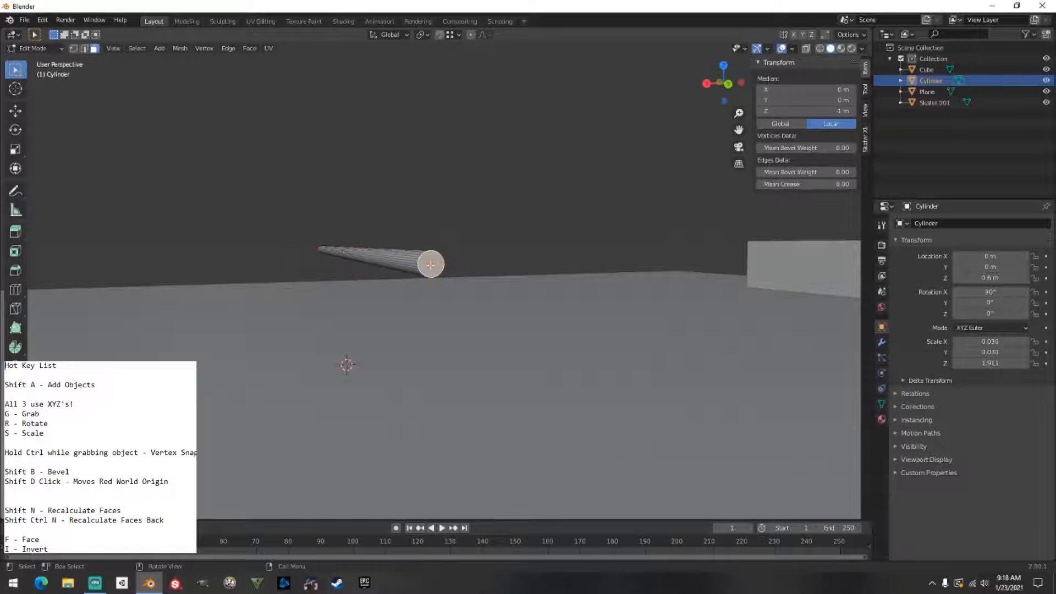
pyautogui.click(94, 49)
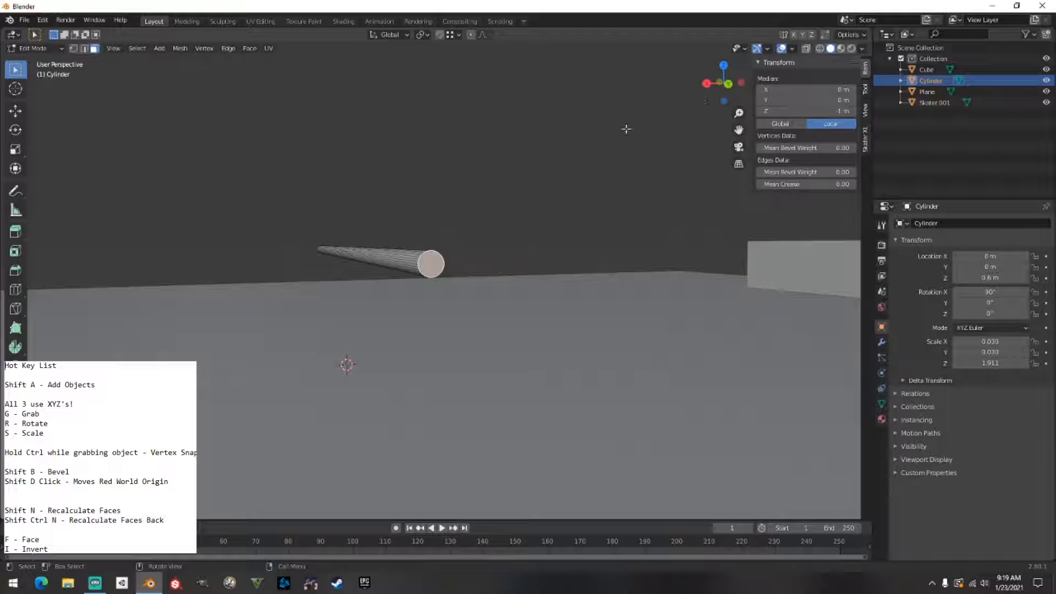
pyautogui.click(705, 84)
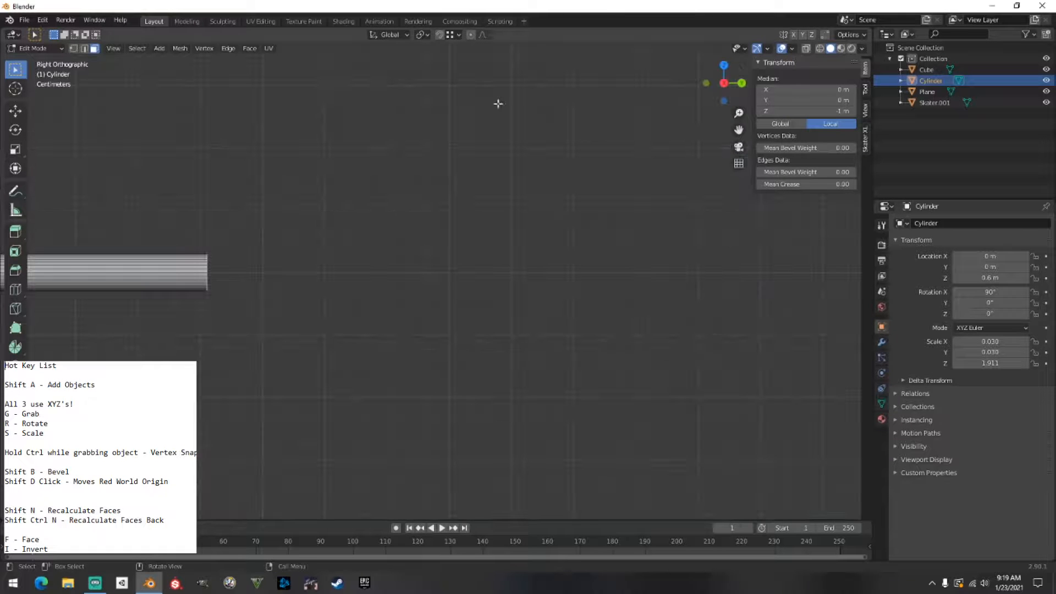
pyautogui.moveTo(330, 158); pyautogui.dragTo(368, 238, button='middle')
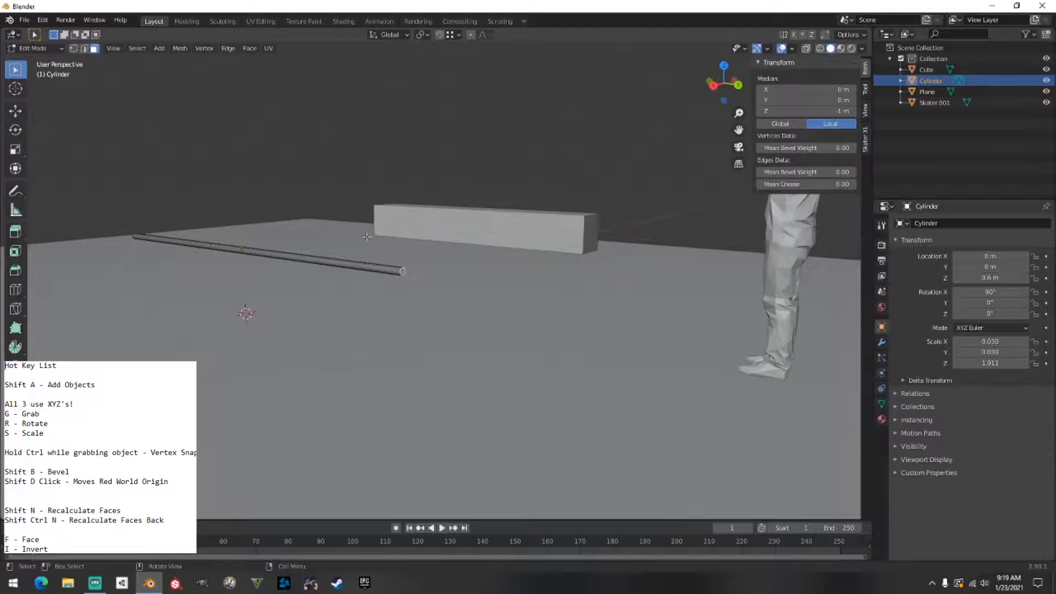
pyautogui.click(706, 84)
pyautogui.scroll(4, 440, 305)
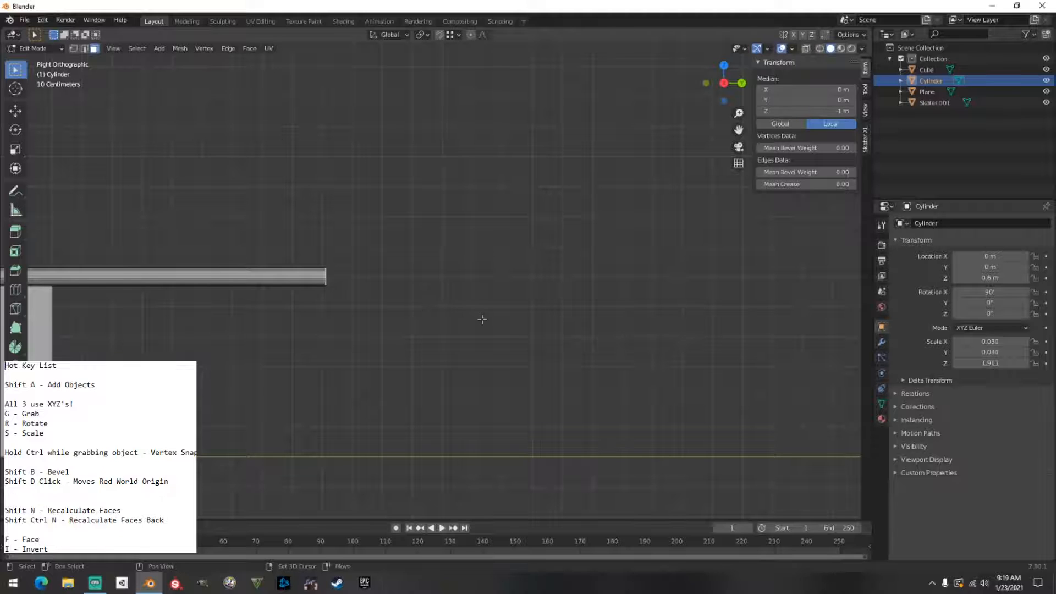
# Extrude the rail's end face slightly outward and tilt the new face downward to begin a bend.
pyautogui.keyDown('shift'); pyautogui.moveTo(427, 330); pyautogui.dragTo(585, 286, button='middle'); pyautogui.keyUp('shift')
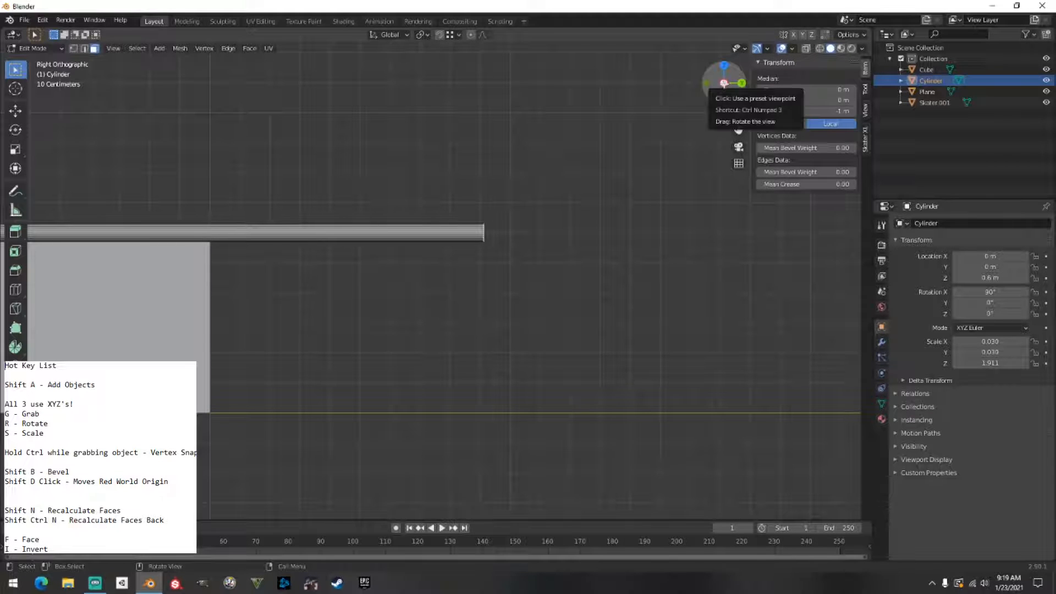
pyautogui.keyDown('shift'); pyautogui.moveTo(501, 259); pyautogui.dragTo(456, 275, button='middle'); pyautogui.keyUp('shift')
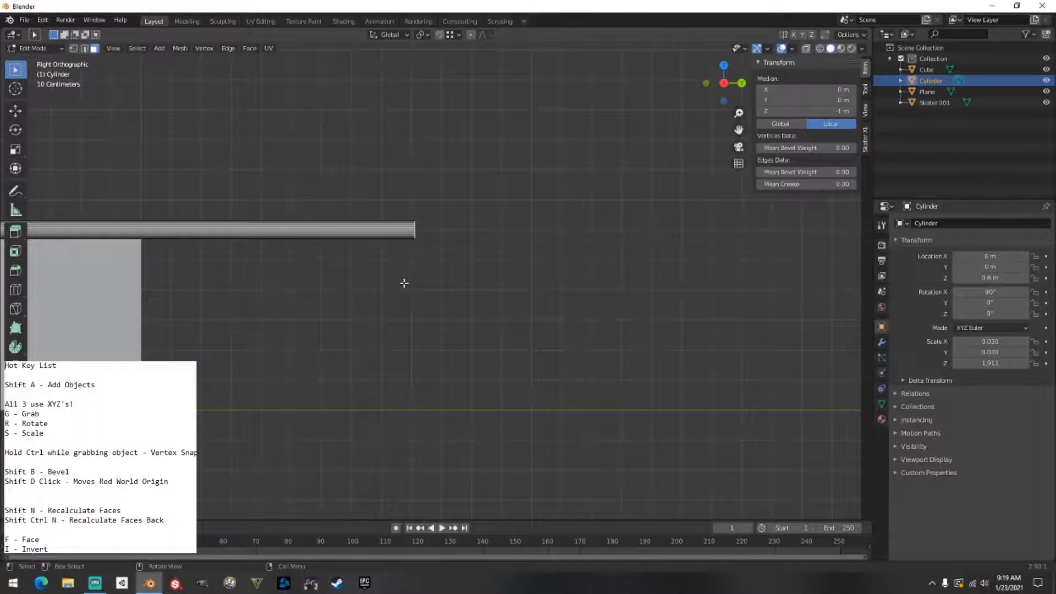
pyautogui.press('e')
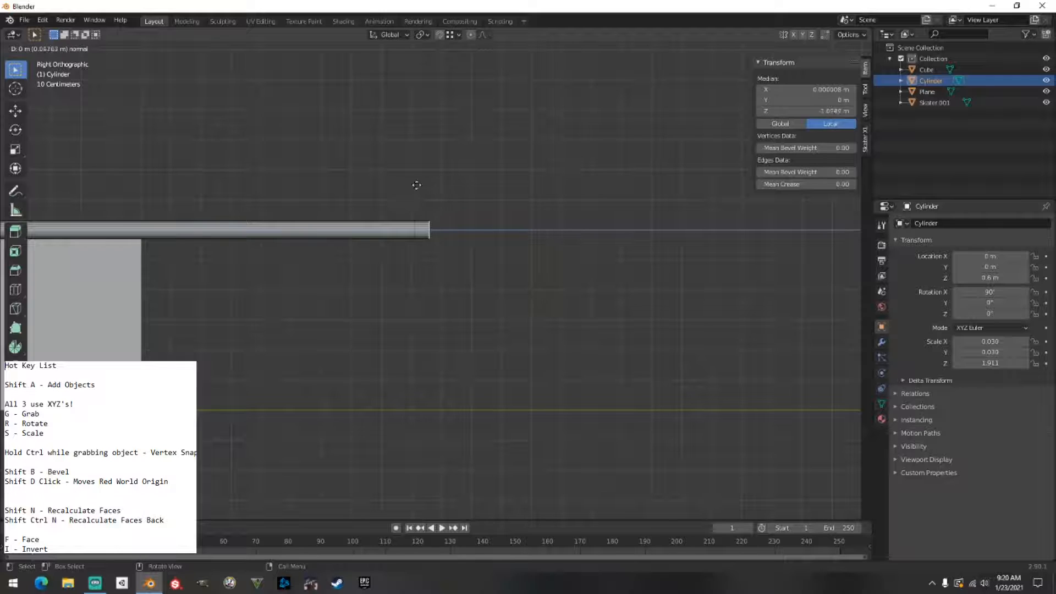
pyautogui.click(407, 183)
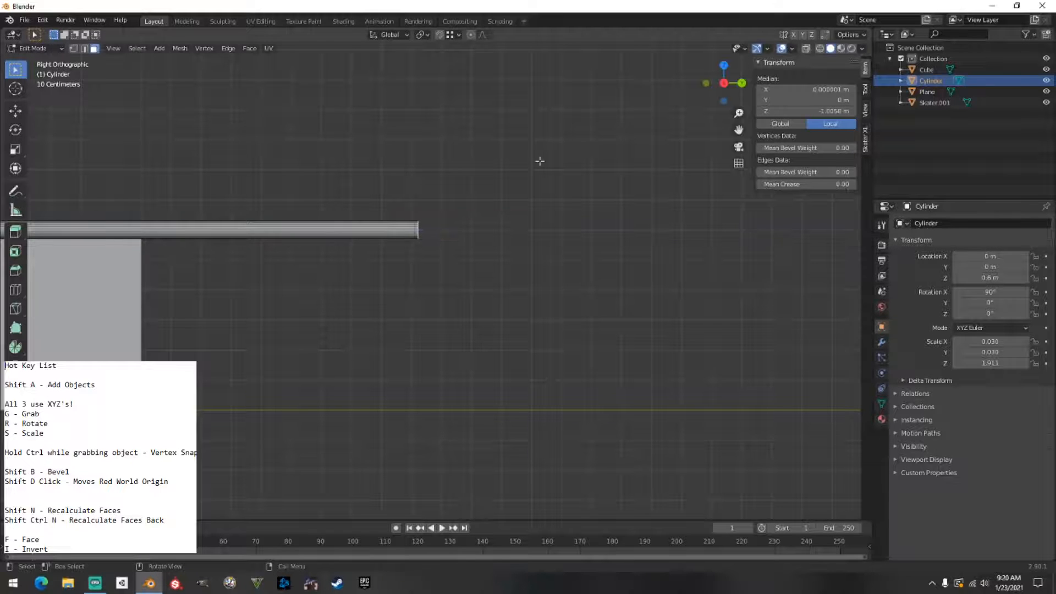
pyautogui.press('r')
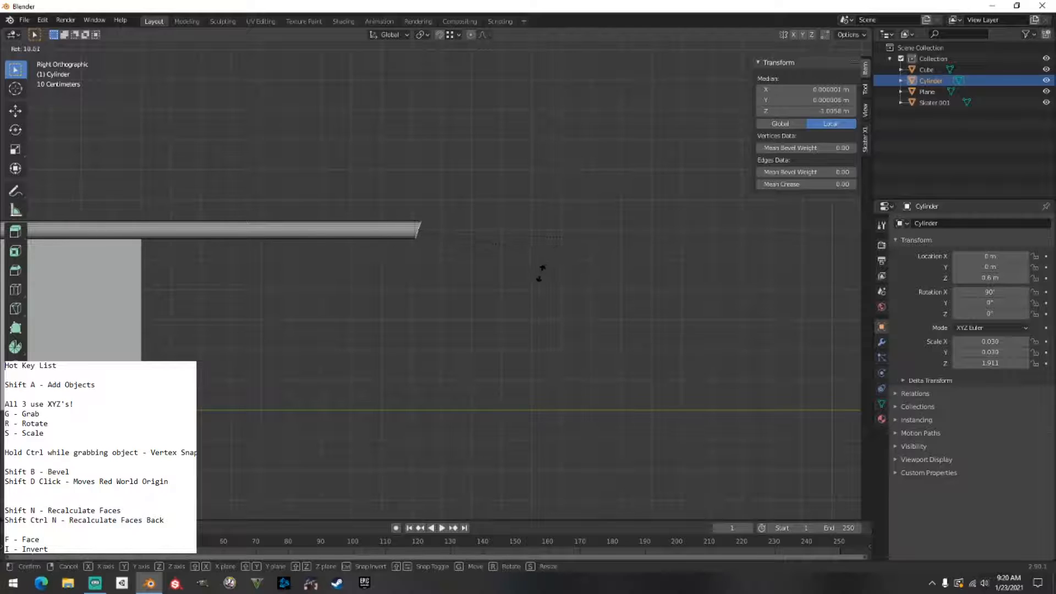
pyautogui.click(500, 302)
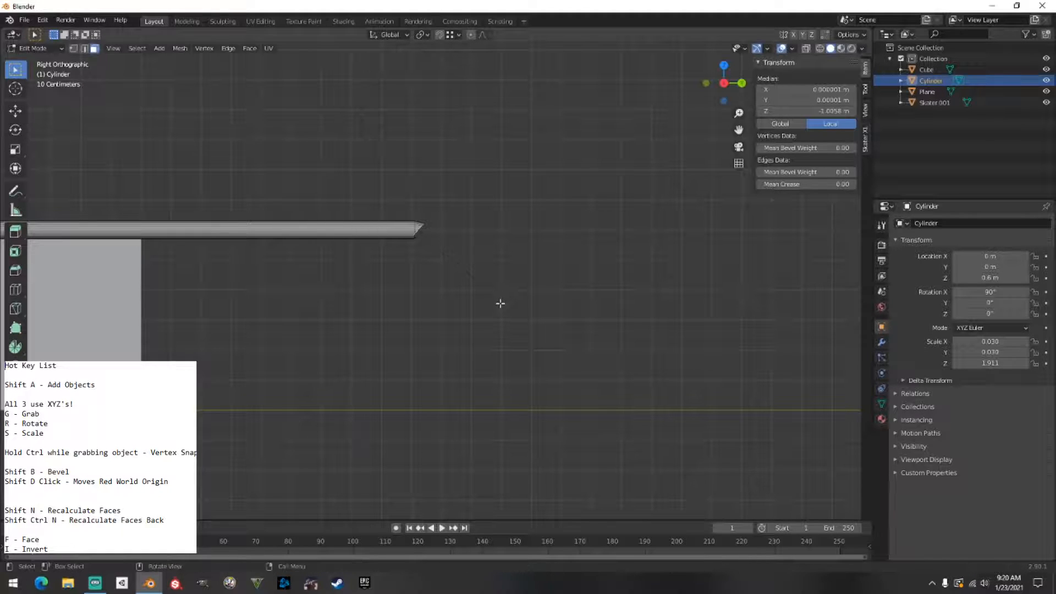
# Extrude the tilted end face slightly again and rotate it about 40° so it faces straight down.
pyautogui.press('e')
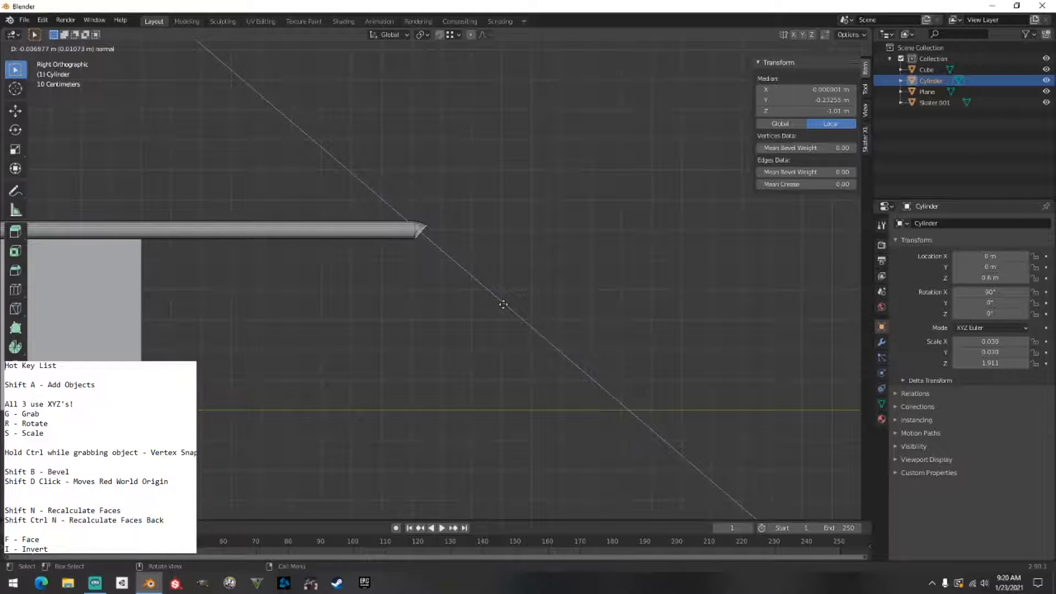
pyautogui.click(503, 304)
pyautogui.press('r')
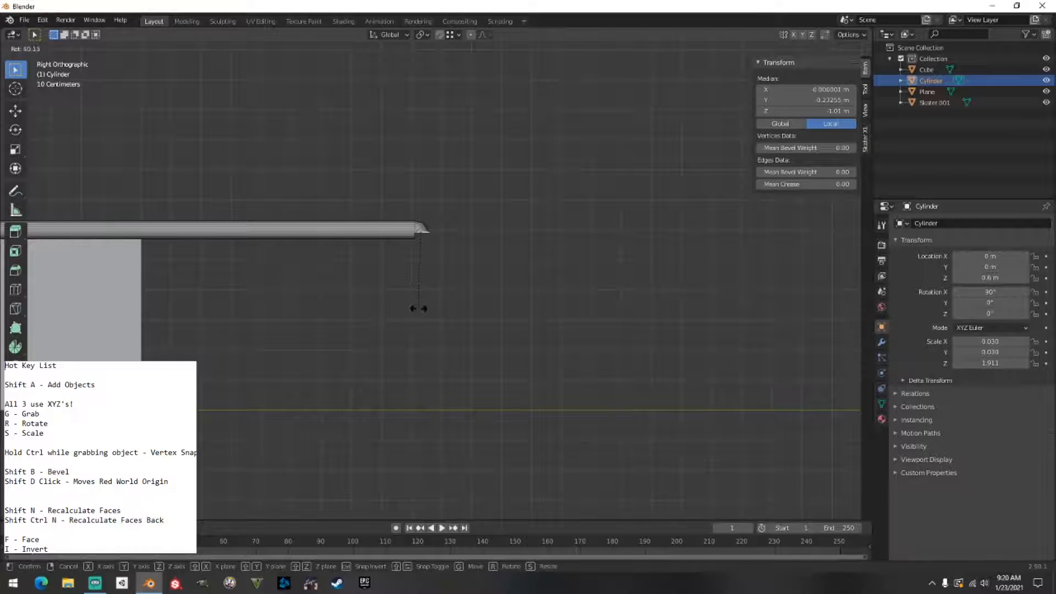
pyautogui.click(418, 308)
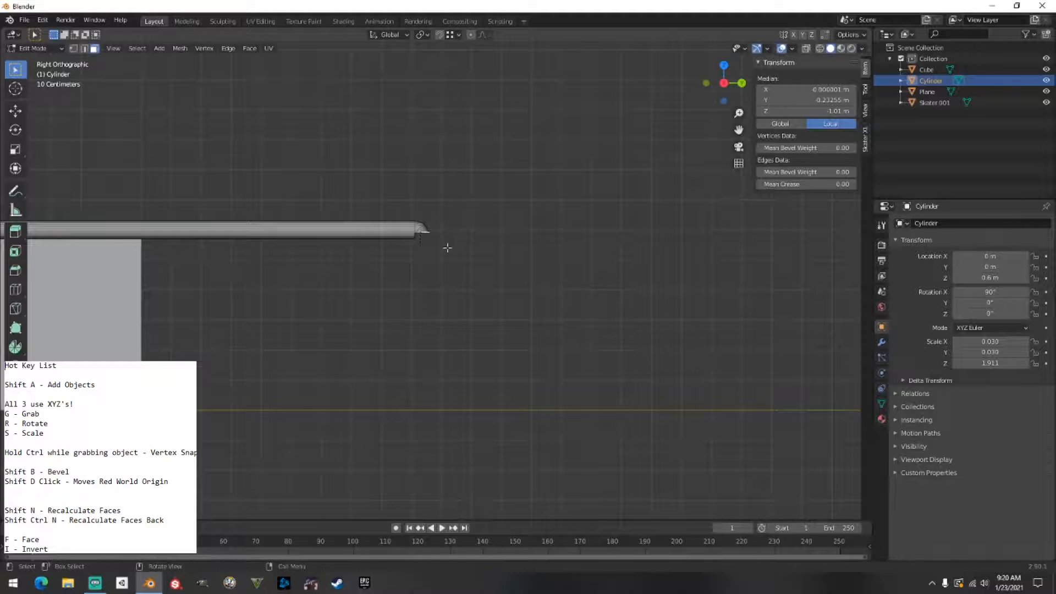
# Extend the downward-facing end face along the global Z axis to form a vertical leg on the rail.
pyautogui.moveTo(416, 376)
pyautogui.mouseDown(button='middle')
pyautogui.moveTo(419, 365)
pyautogui.moveTo(428, 382)
pyautogui.mouseUp(button='middle')
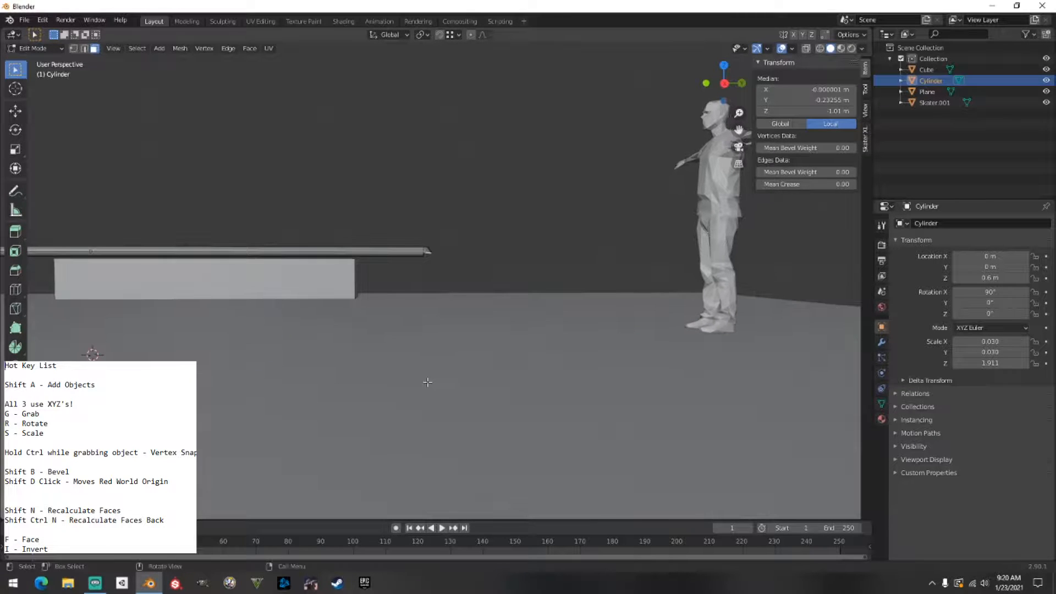
pyautogui.press('g')
pyautogui.press('z')
pyautogui.press('z')
pyautogui.press('z')
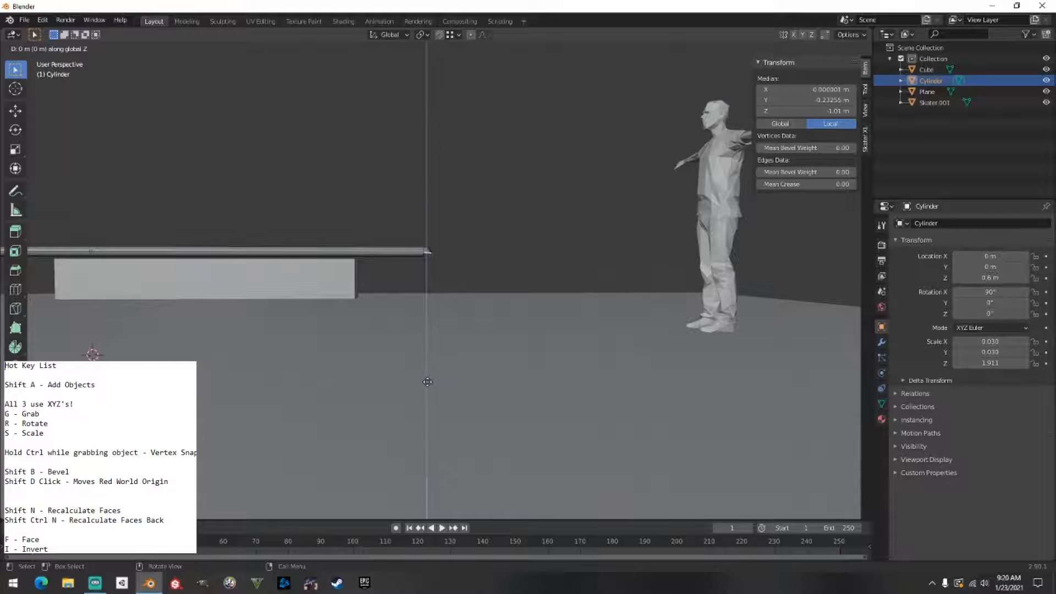
pyautogui.click(431, 470)
pyautogui.click(513, 240)
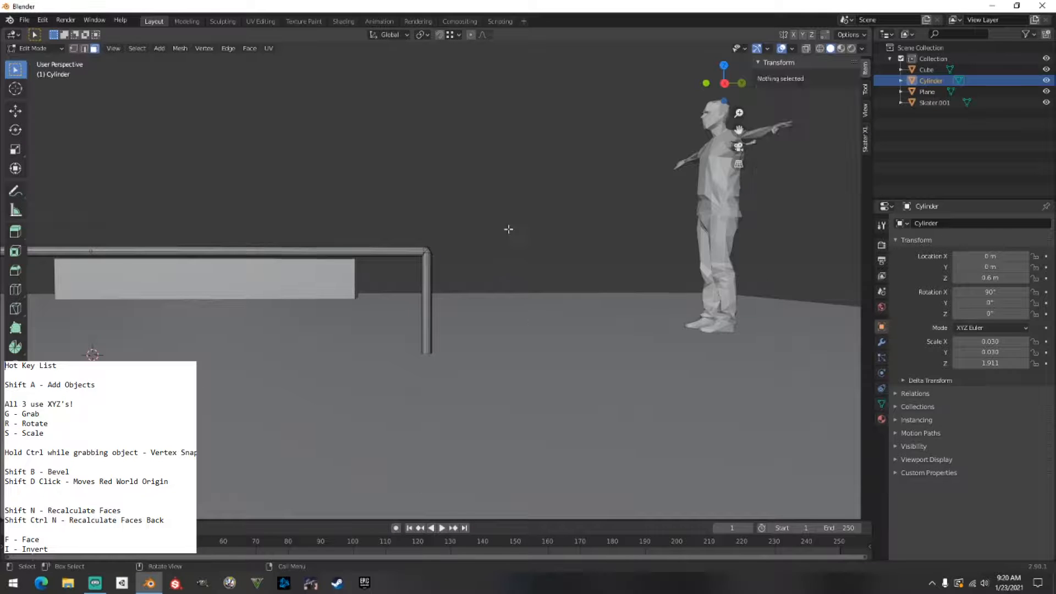
# Return to Object Mode, shade the bent rail smooth and enable Auto Smooth in its normals settings.
pyautogui.press('Tab')
pyautogui.click(500, 224)
pyautogui.scroll(6, 484, 242)
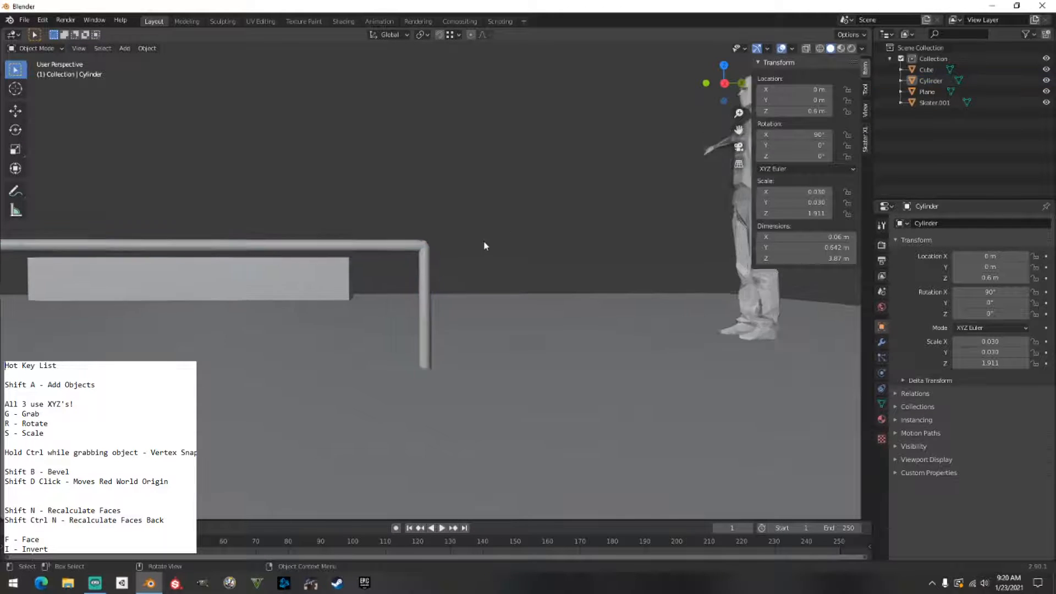
pyautogui.moveTo(481, 249); pyautogui.dragTo(429, 217, button='middle')
pyautogui.click(424, 193)
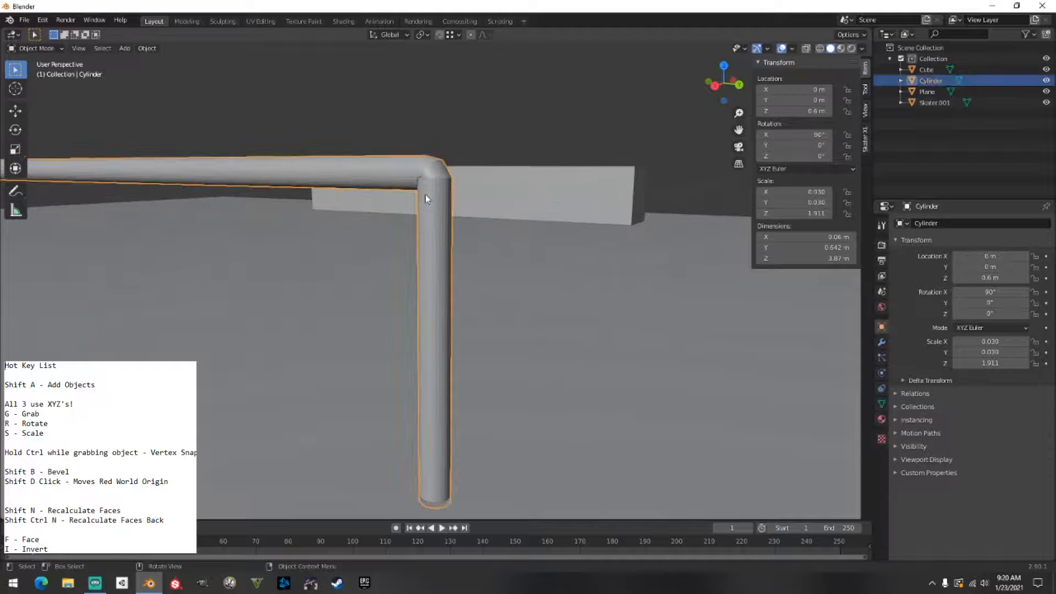
pyautogui.rightClick(428, 195)
pyautogui.click(882, 404)
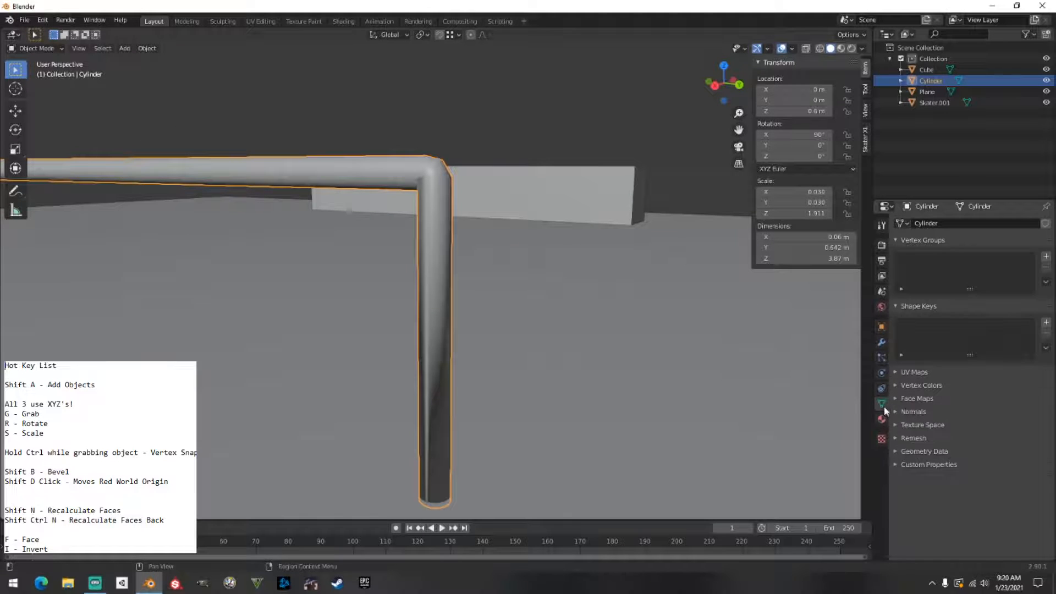
pyautogui.click(913, 411)
pyautogui.click(956, 427)
pyautogui.click(472, 121)
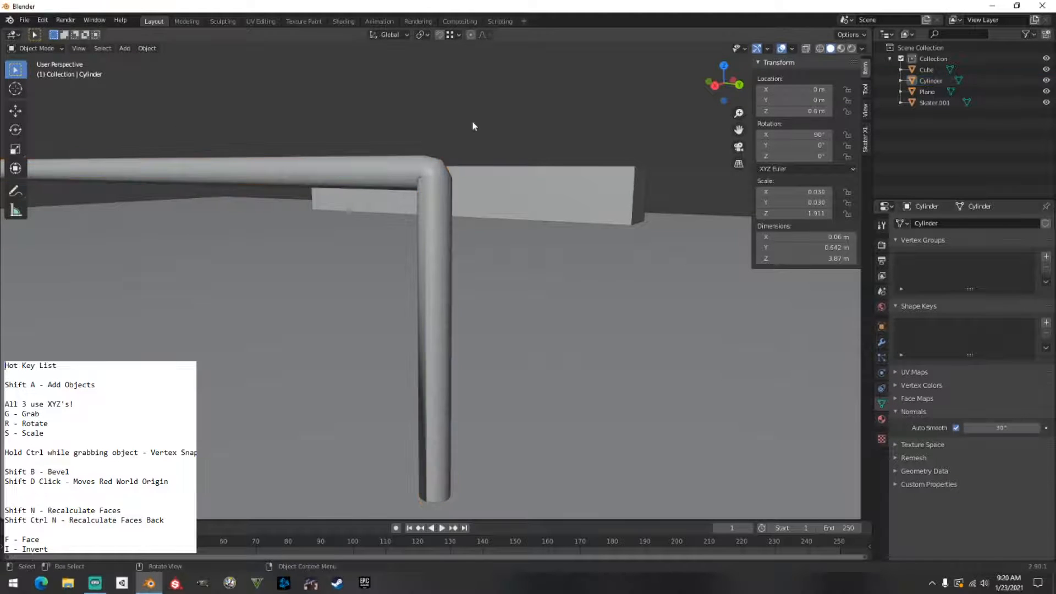
# Undo the Auto Smooth change on the bent rail.
pyautogui.moveTo(472, 120); pyautogui.dragTo(504, 134, button='middle')
pyautogui.scroll(-6, 504, 134)
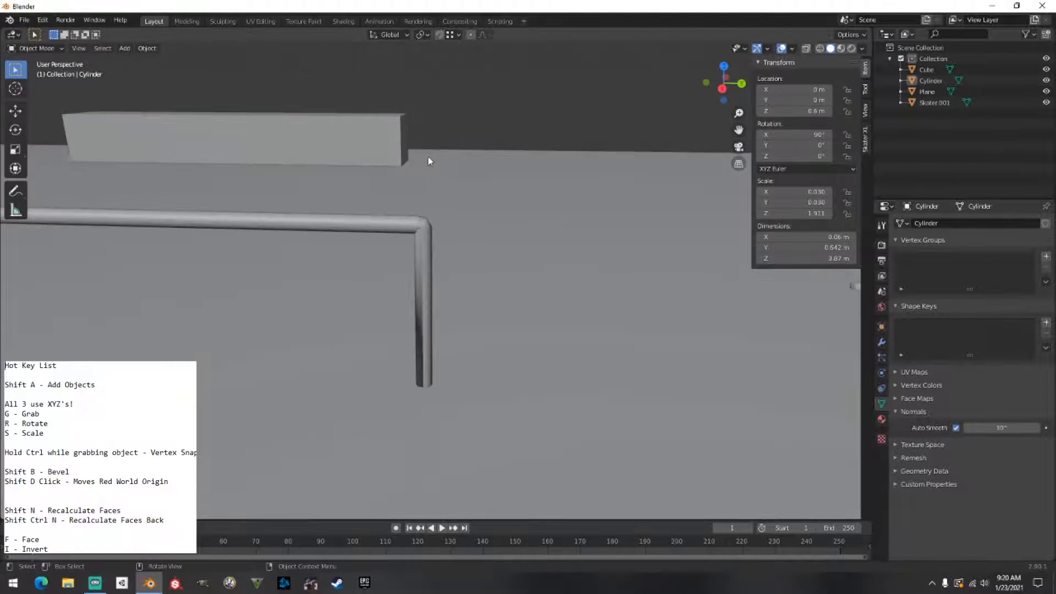
pyautogui.scroll(4, 392, 209)
pyautogui.moveTo(391, 209); pyautogui.dragTo(315, 236, button='middle')
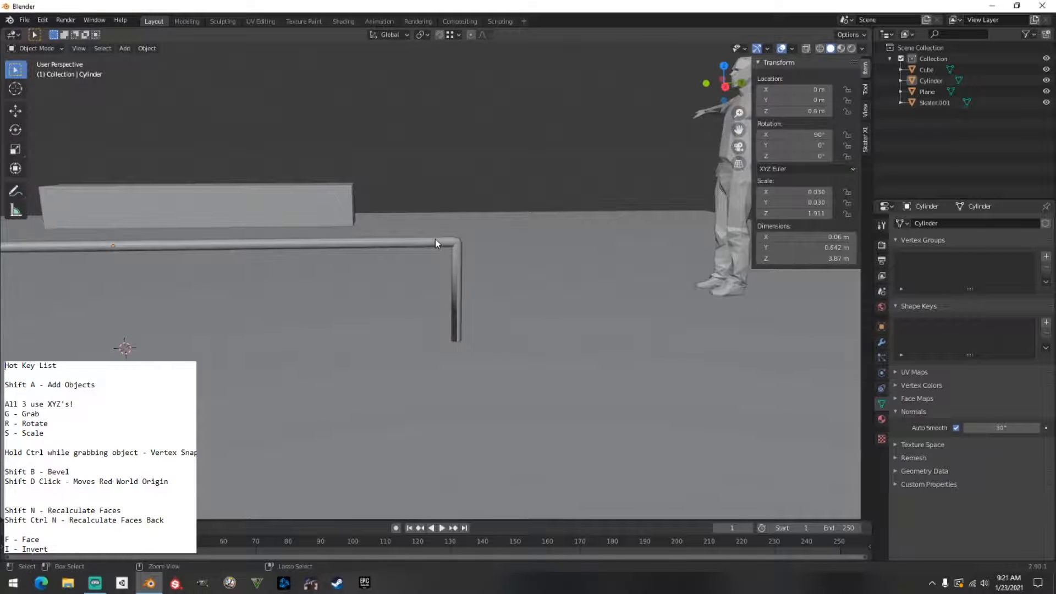
pyautogui.hotkey('ctrl', 'a')
pyautogui.hotkey('ctrl', 'z')
pyautogui.hotkey('ctrl', 'z')
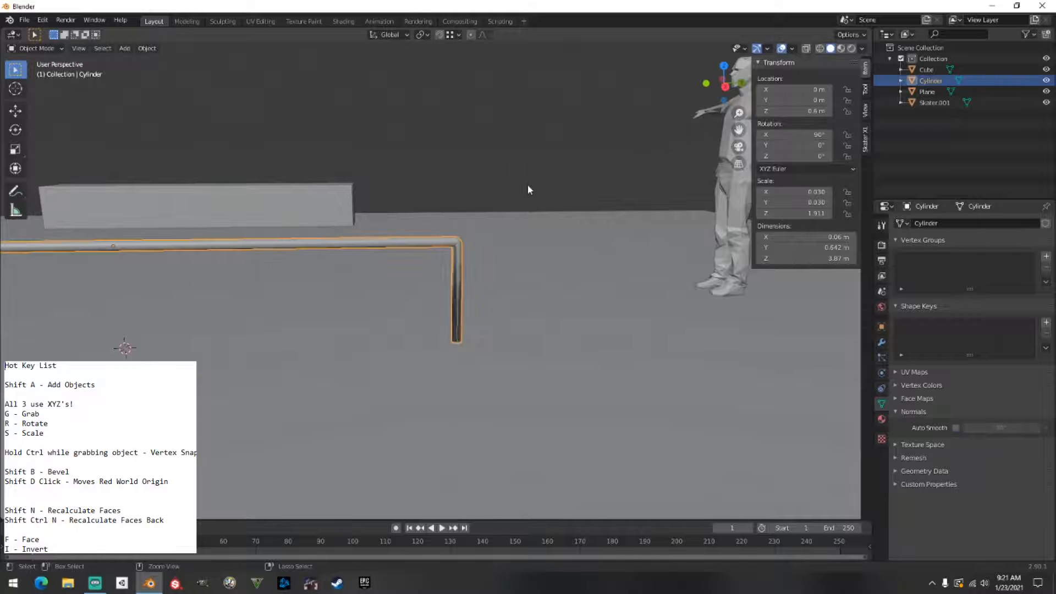
pyautogui.hotkey('ctrl', 'z')
pyautogui.hotkey('ctrl', 'z')
pyautogui.hotkey('ctrl', 'z')
# Undo the leg extension and the extruded, rotated bend faces at the rail's end, back to the straight rail.
pyautogui.moveTo(325, 242)
pyautogui.keyDown('shift'); pyautogui.mouseDown(button='middle')
pyautogui.moveTo(12, 199)
pyautogui.moveTo(24, 195)
pyautogui.mouseUp(button='middle'); pyautogui.keyUp('shift')
pyautogui.scroll(-3, 352, 156)
pyautogui.click(461, 145)
pyautogui.keyDown('shift'); pyautogui.moveTo(438, 167); pyautogui.dragTo(283, 184, button='middle'); pyautogui.keyUp('shift')
pyautogui.click(433, 240)
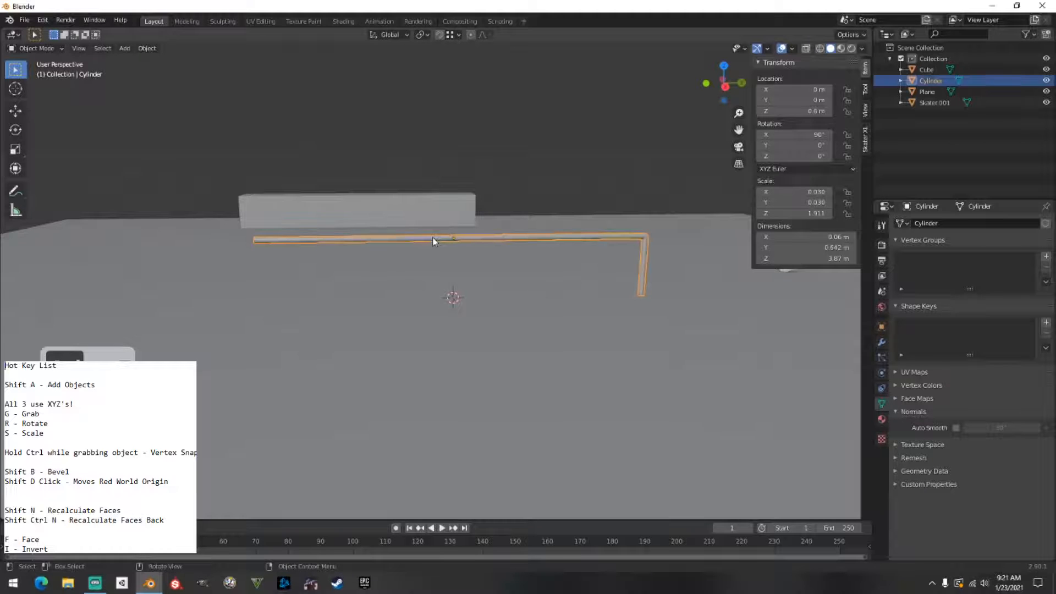
pyautogui.hotkey('ctrl', 'z')
pyautogui.hotkey('ctrl', 'z')
pyautogui.hotkey('ctrl', 'z')
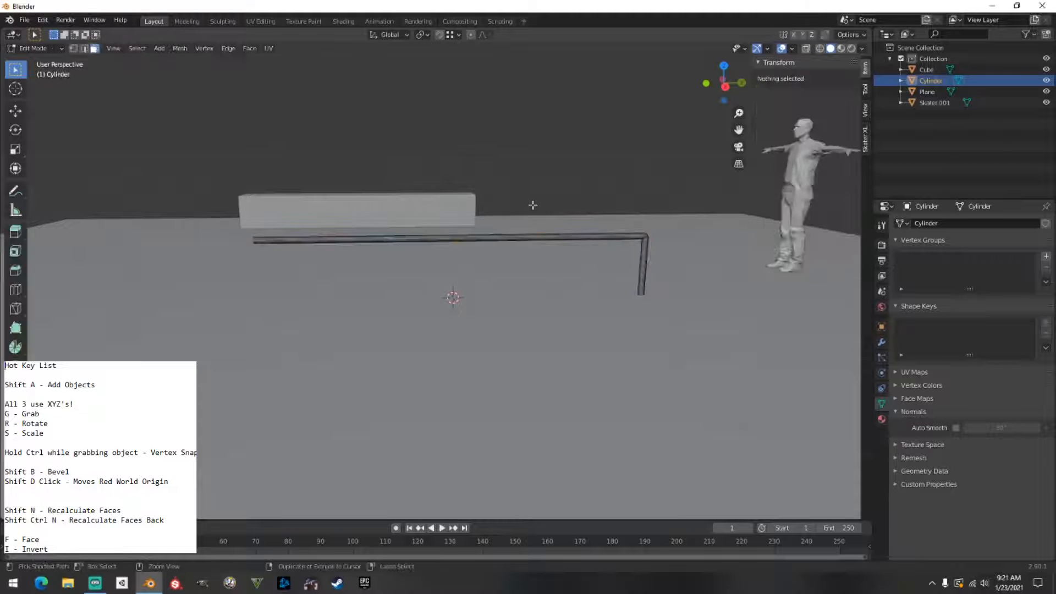
pyautogui.hotkey('ctrl', 'z')
pyautogui.hotkey('ctrl', 'z')
pyautogui.hotkey('ctrl', 'z')
pyautogui.hotkey('ctrl', 'z')
pyautogui.hotkey('ctrl', 'z')
pyautogui.hotkey('ctrl', 'z')
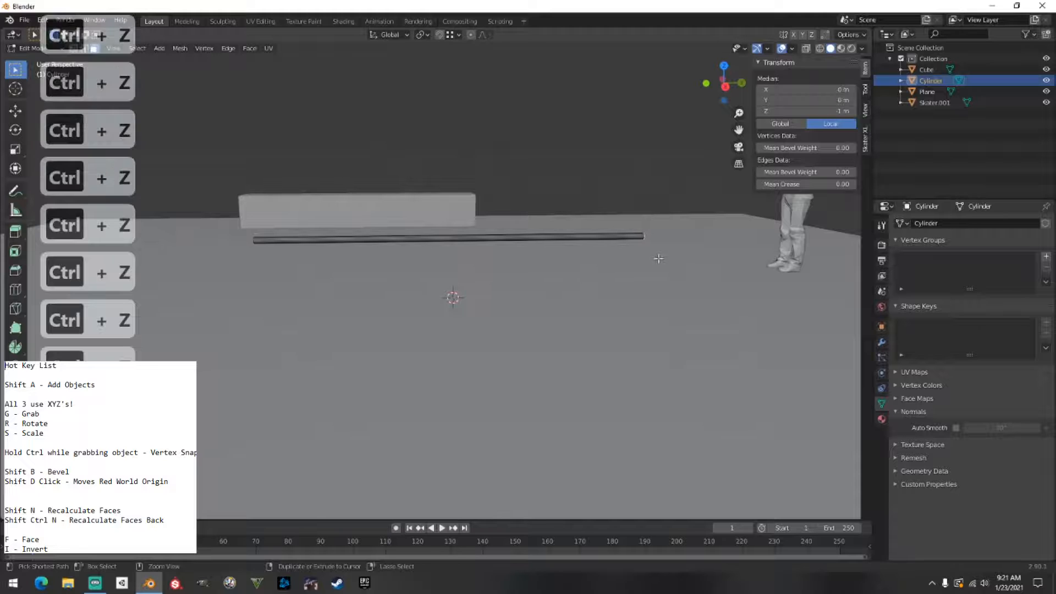
pyautogui.hotkey('ctrl', 'z')
pyautogui.hotkey('ctrl', 'z')
# Duplicate the straight rail cylinder in place, leaving the copy at the original's position.
pyautogui.scroll(-2, 579, 250)
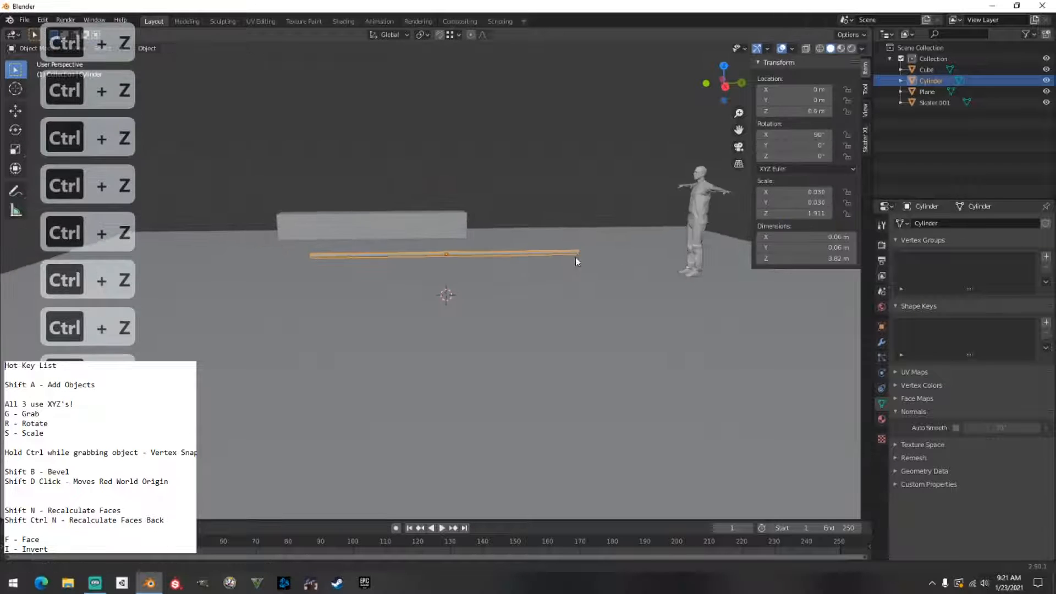
pyautogui.scroll(3, 576, 258)
pyautogui.click(586, 188)
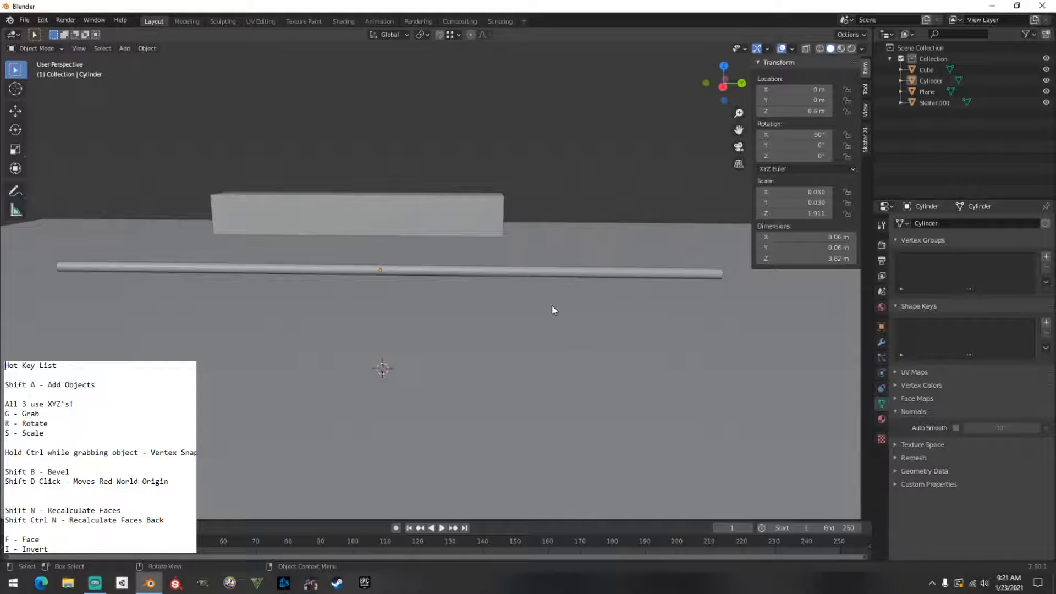
pyautogui.moveTo(544, 309)
pyautogui.mouseDown(button='middle')
pyautogui.moveTo(566, 313)
pyautogui.moveTo(537, 312)
pyautogui.mouseUp(button='middle')
pyautogui.click(430, 275)
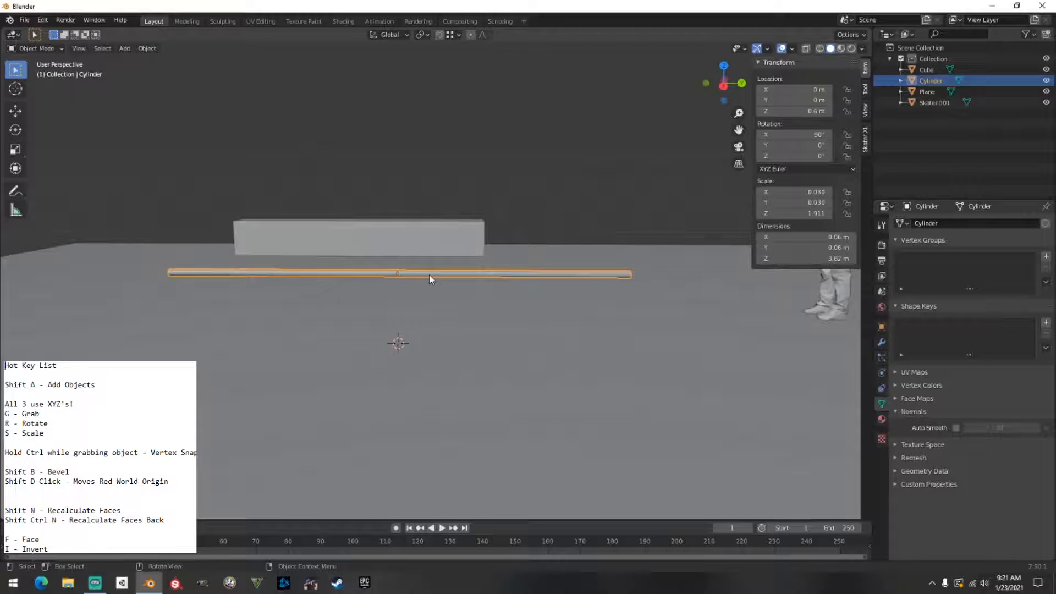
pyautogui.press('shift')
pyautogui.hotkey('shift', 'd')
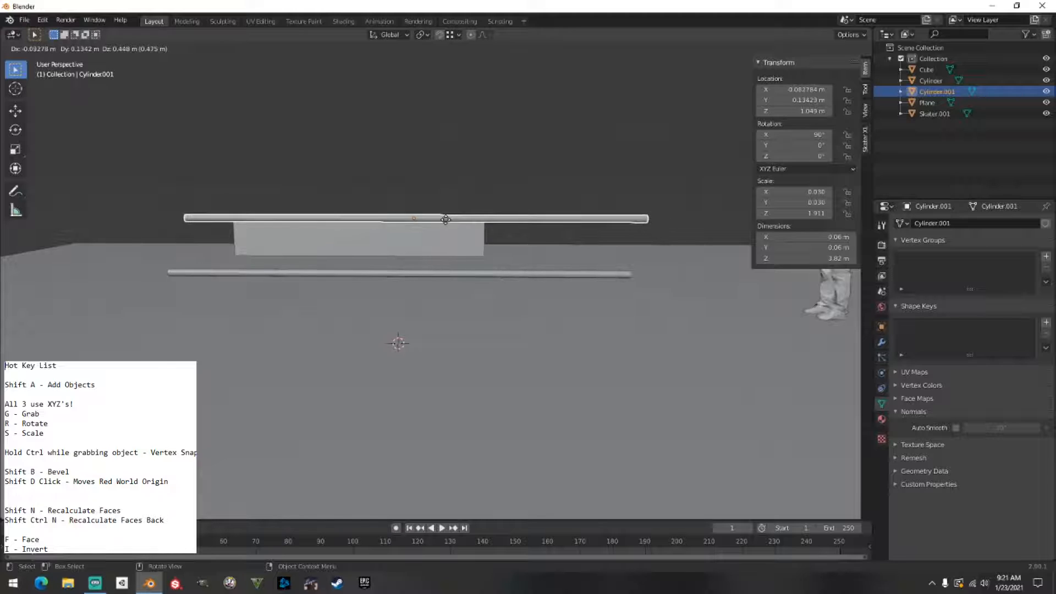
pyautogui.rightClick(446, 224)
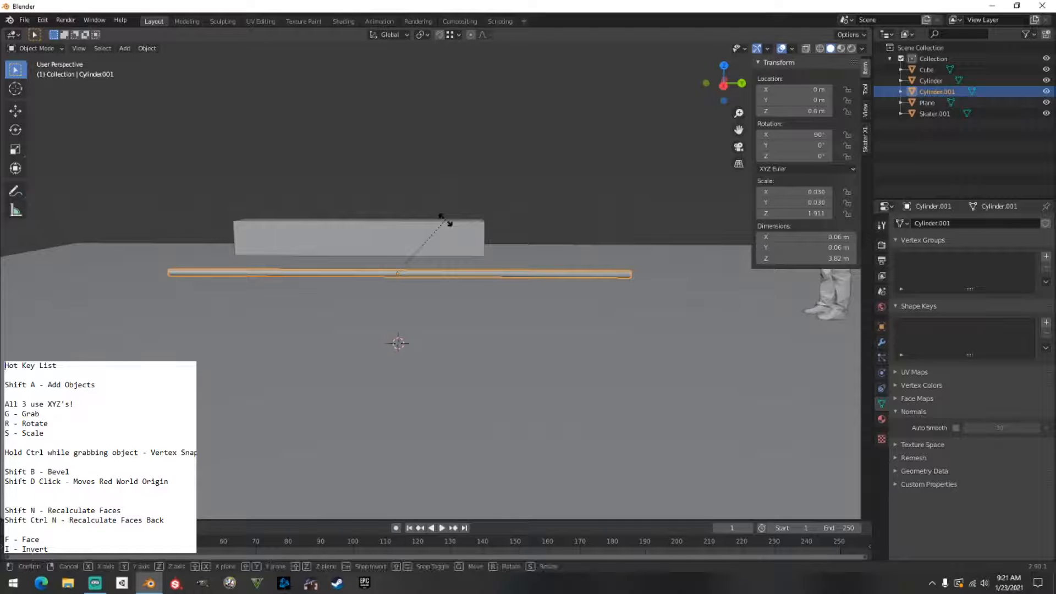
# Rotate the duplicated cylinder 90° about the global X axis so it stands upright.
pyautogui.press('r')
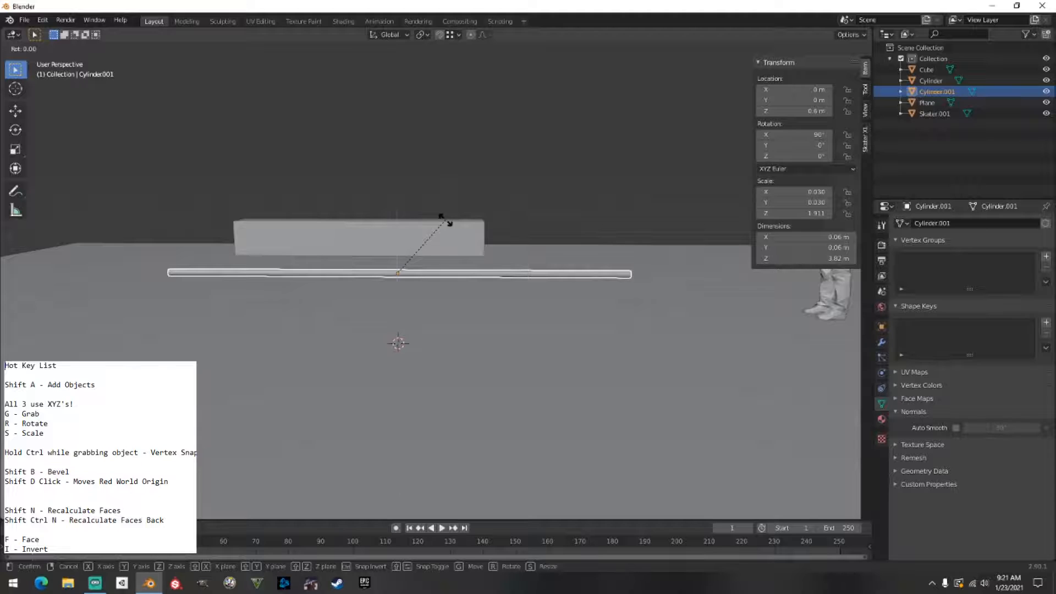
pyautogui.write('z')
pyautogui.write('90')
pyautogui.press('BackSpace')
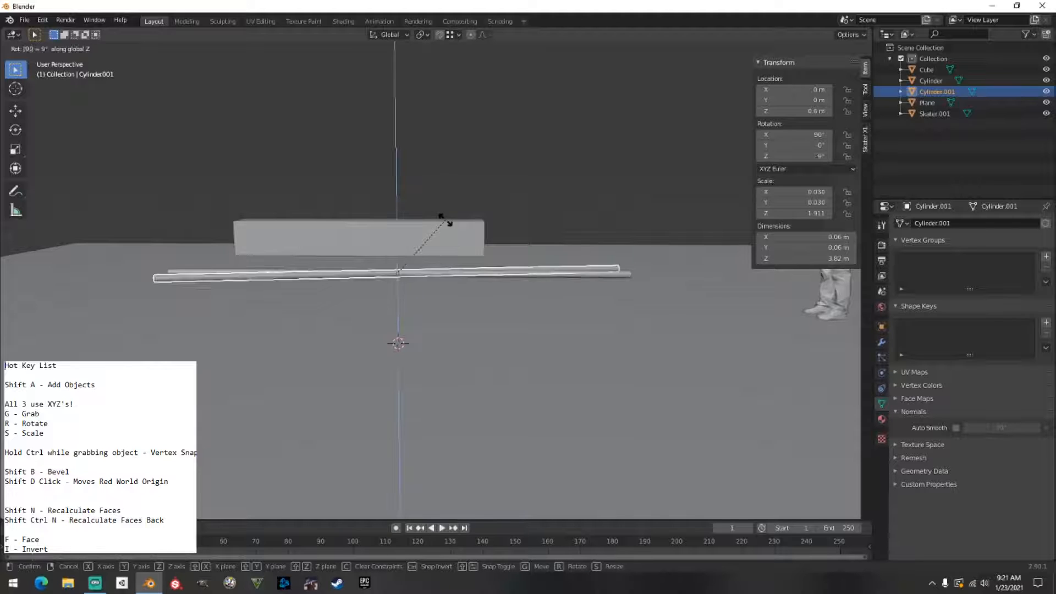
pyautogui.press('BackSpace')
pyautogui.press('BackSpace')
pyautogui.write('y9')
pyautogui.press('BackSpace')
pyautogui.write('x')
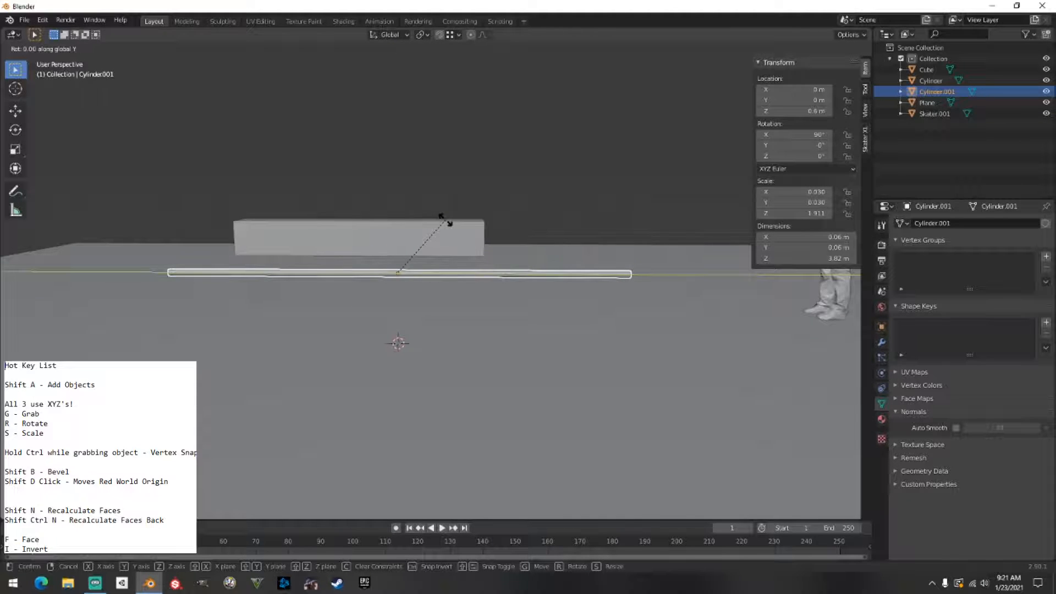
pyautogui.write('90')
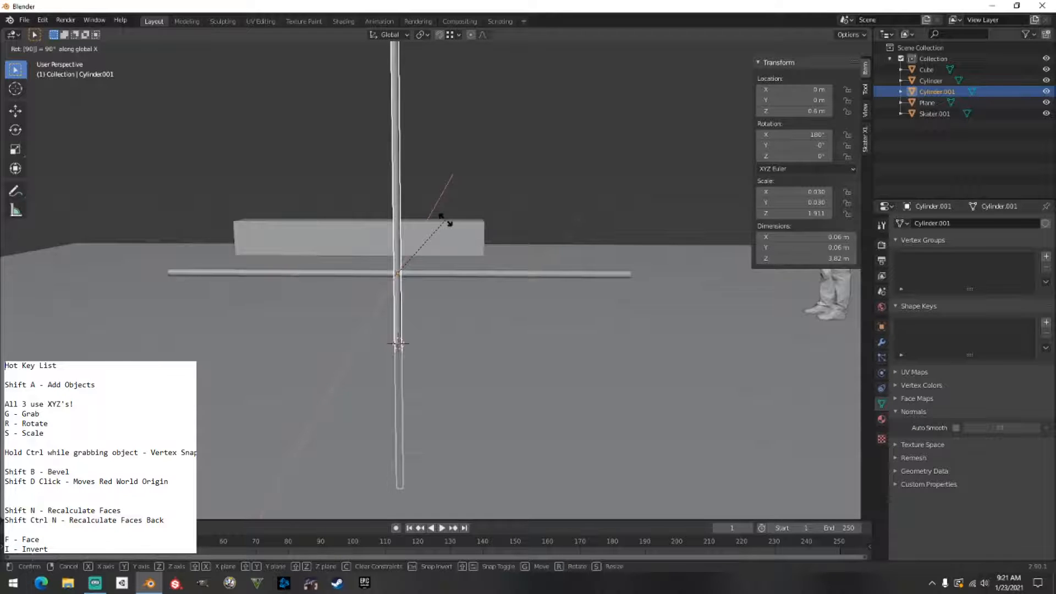
pyautogui.press('Return')
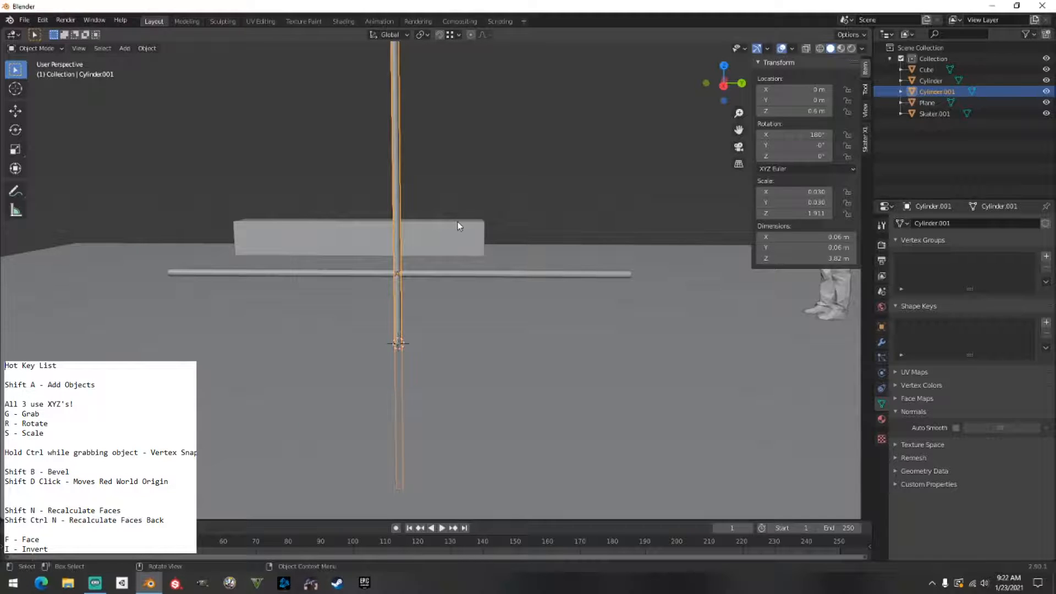
# Scale the upright cylinder along the global Z axis down to about 0.67 m tall.
pyautogui.press('s')
pyautogui.press('z')
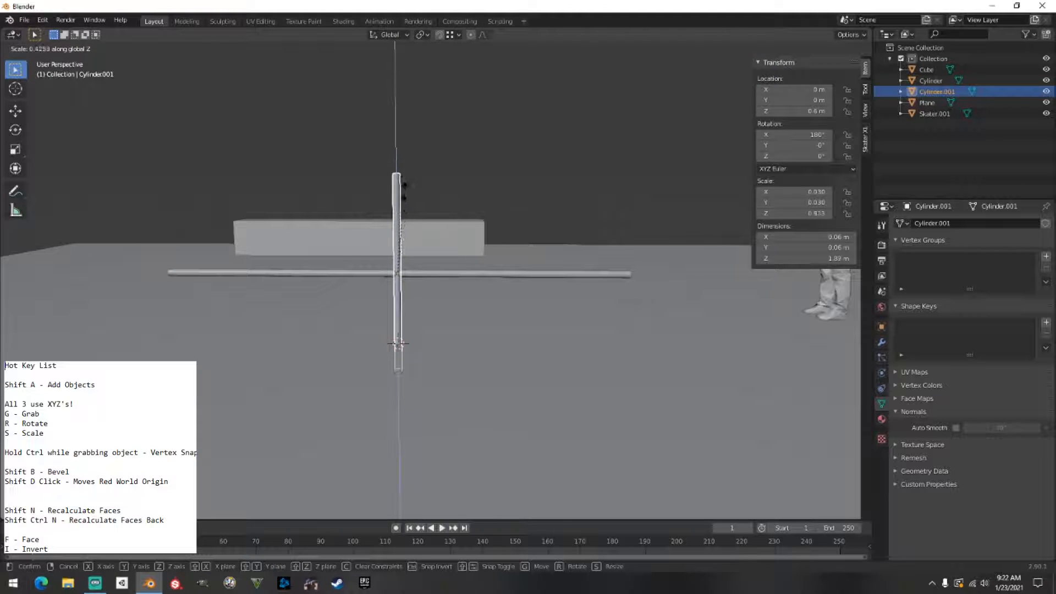
pyautogui.click(414, 246)
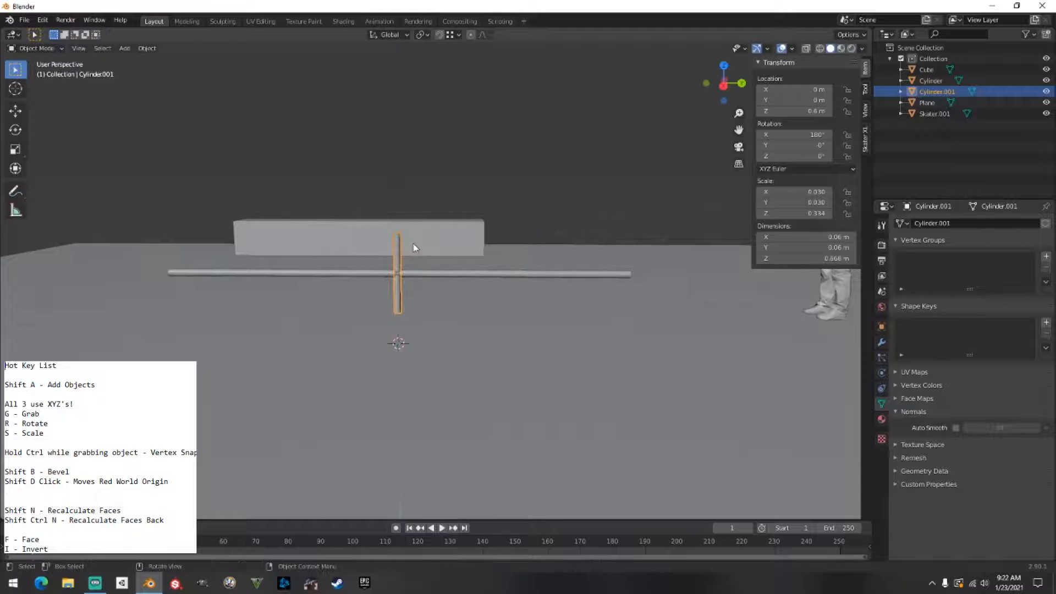
pyautogui.moveTo(415, 246); pyautogui.dragTo(439, 248, button='middle')
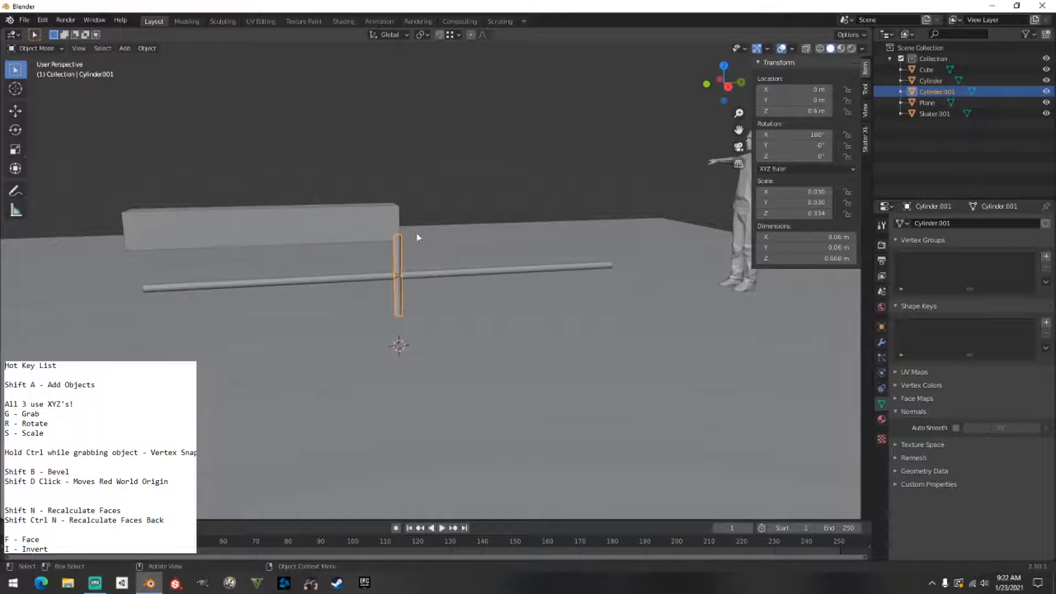
# Lower the upright cylinder along the global Z axis to about Z 0.256 m, placing its upper end under the rail.
pyautogui.press('g')
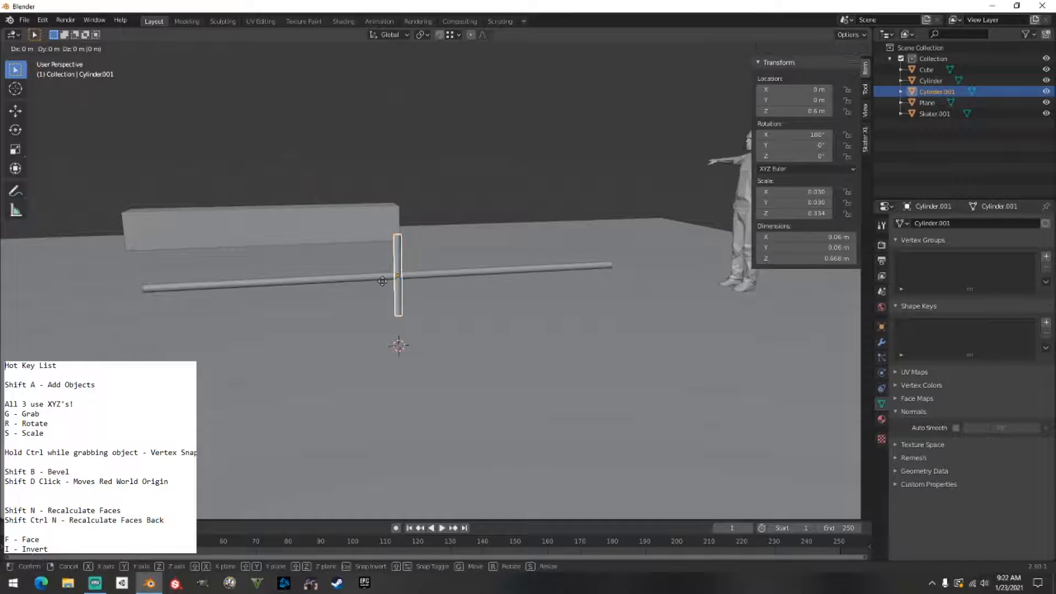
pyautogui.press('z')
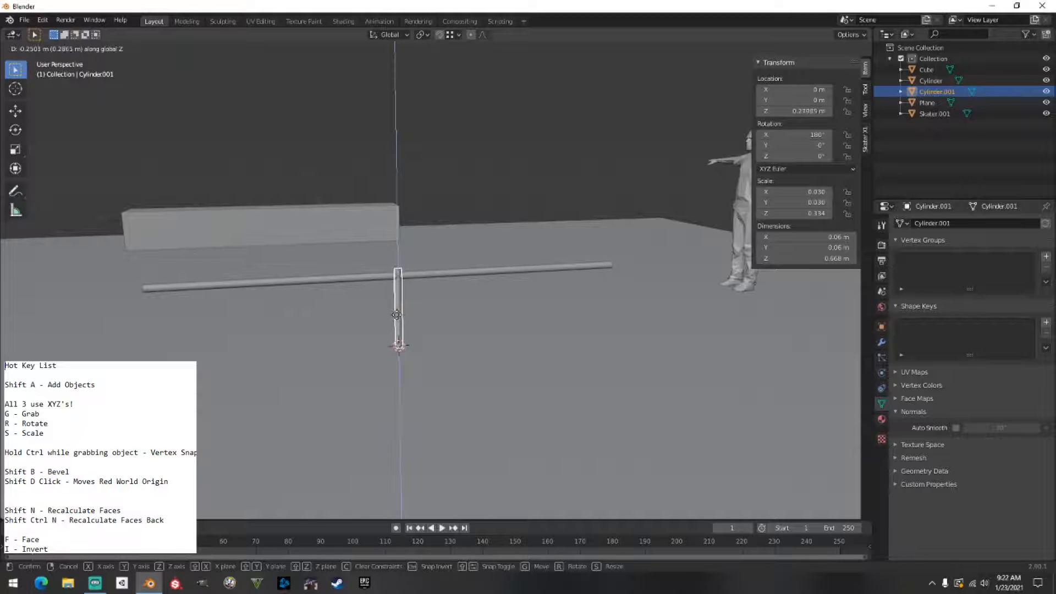
pyautogui.click(400, 323)
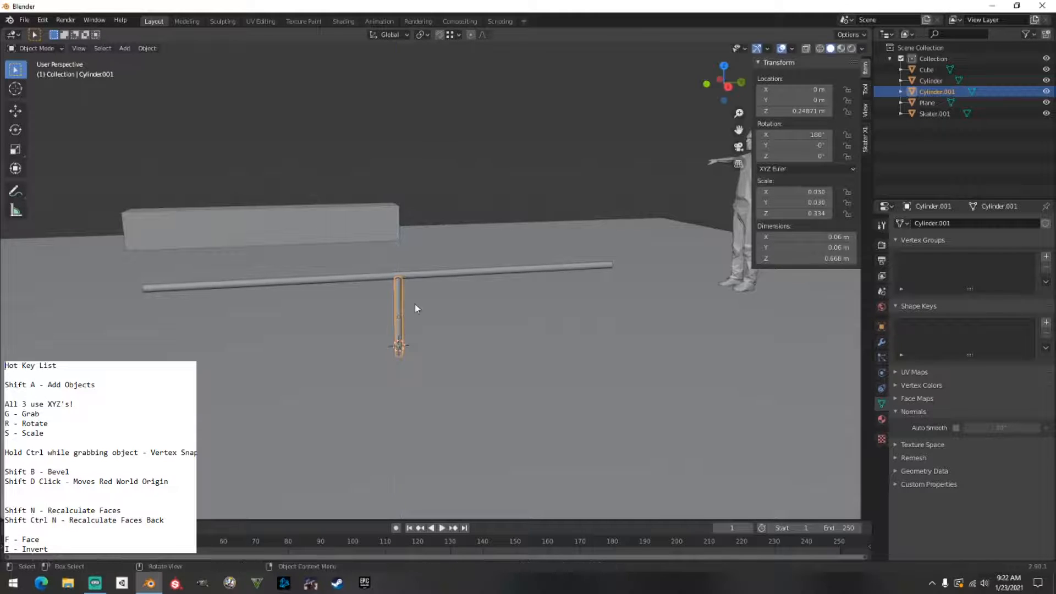
pyautogui.moveTo(415, 305); pyautogui.dragTo(404, 288, button='middle')
pyautogui.press('g')
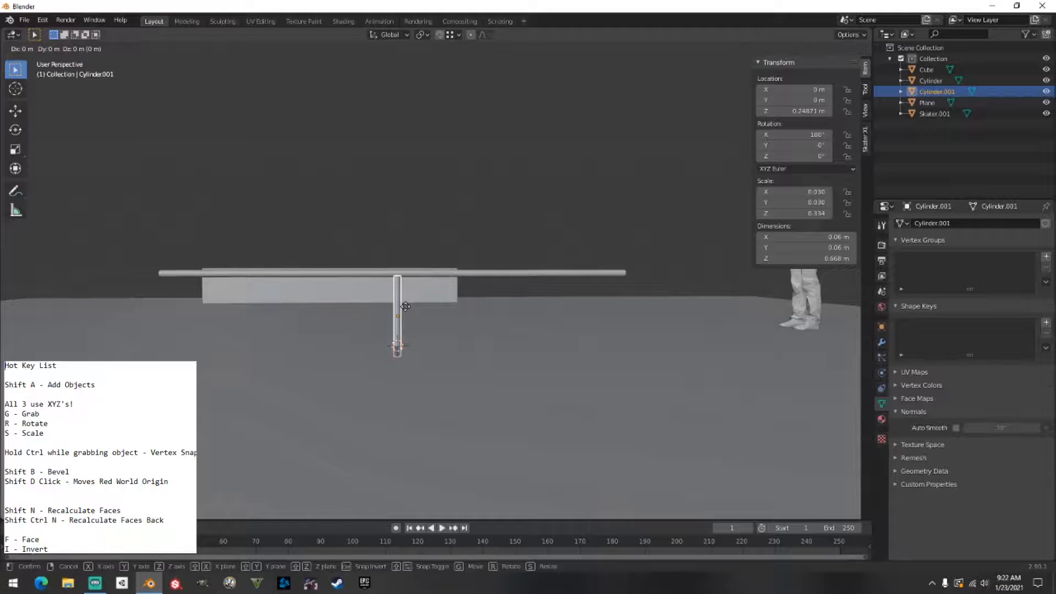
pyautogui.press('z')
pyautogui.click(405, 297)
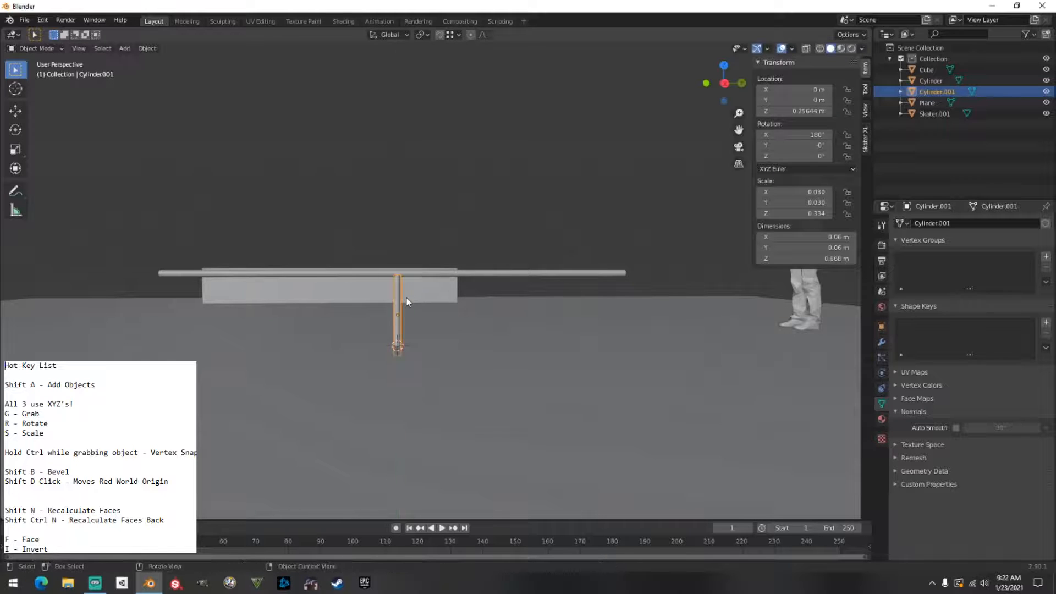
# Fine-tune the leg's height along the global Z axis to about 0.268 m so its upper end sits inside the rail.
pyautogui.scroll(5, 407, 298)
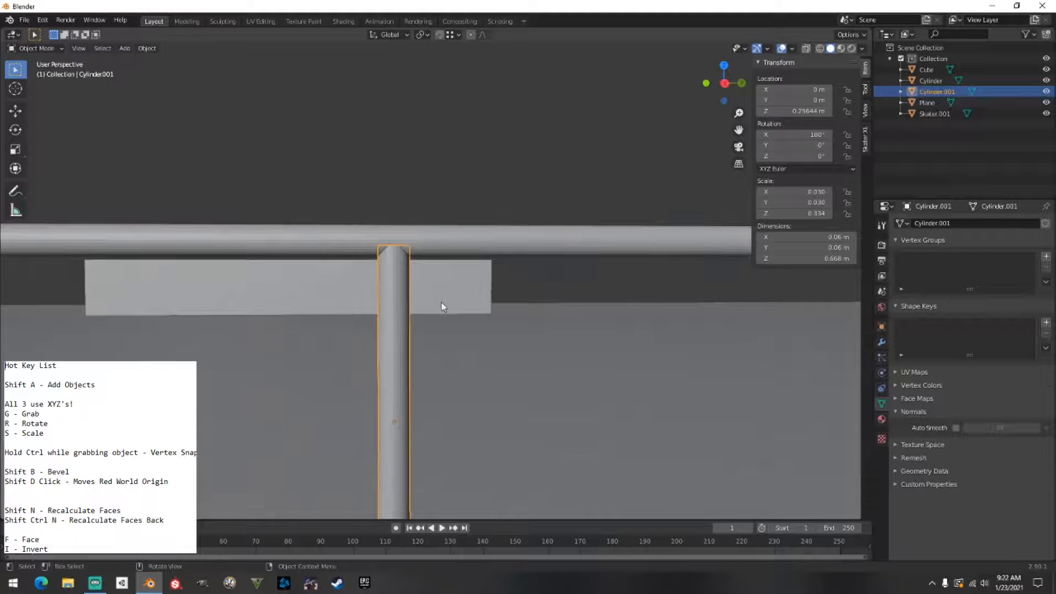
pyautogui.moveTo(441, 305); pyautogui.dragTo(536, 306, button='middle')
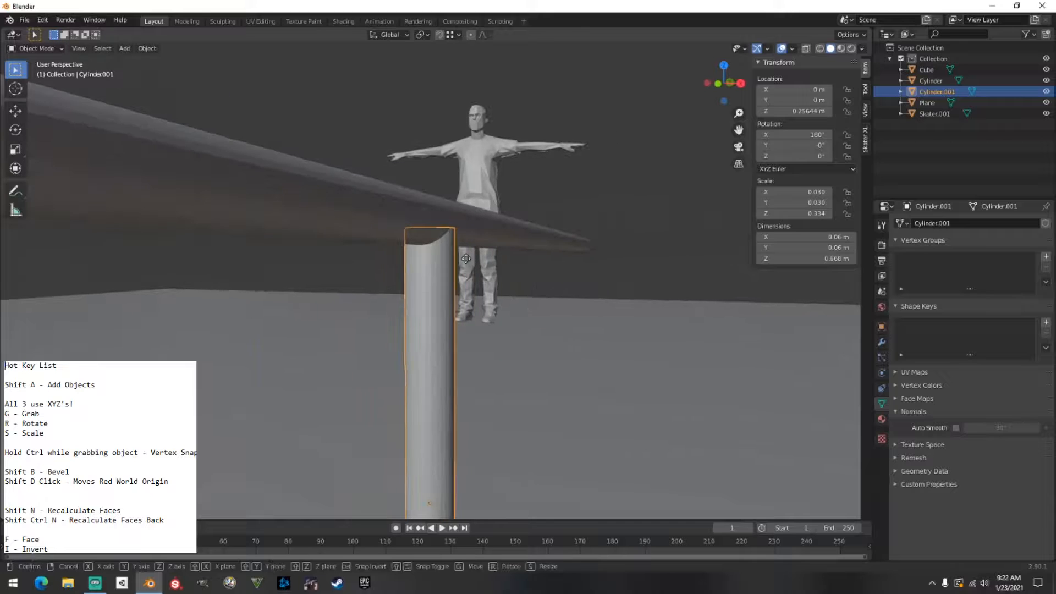
pyautogui.press('g')
pyautogui.press('z')
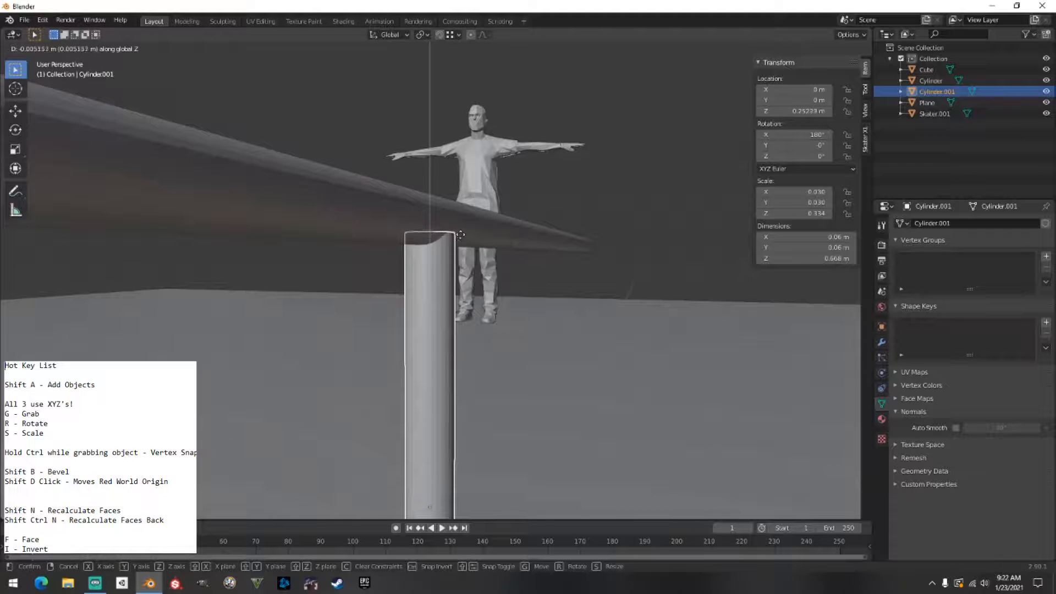
pyautogui.click(458, 228)
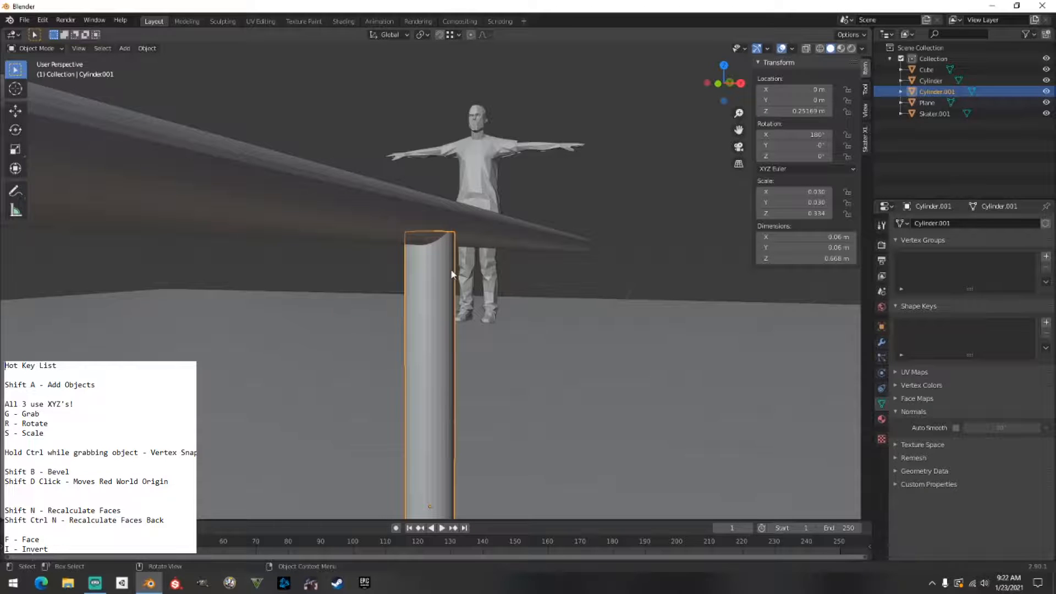
pyautogui.press('g')
pyautogui.press('z')
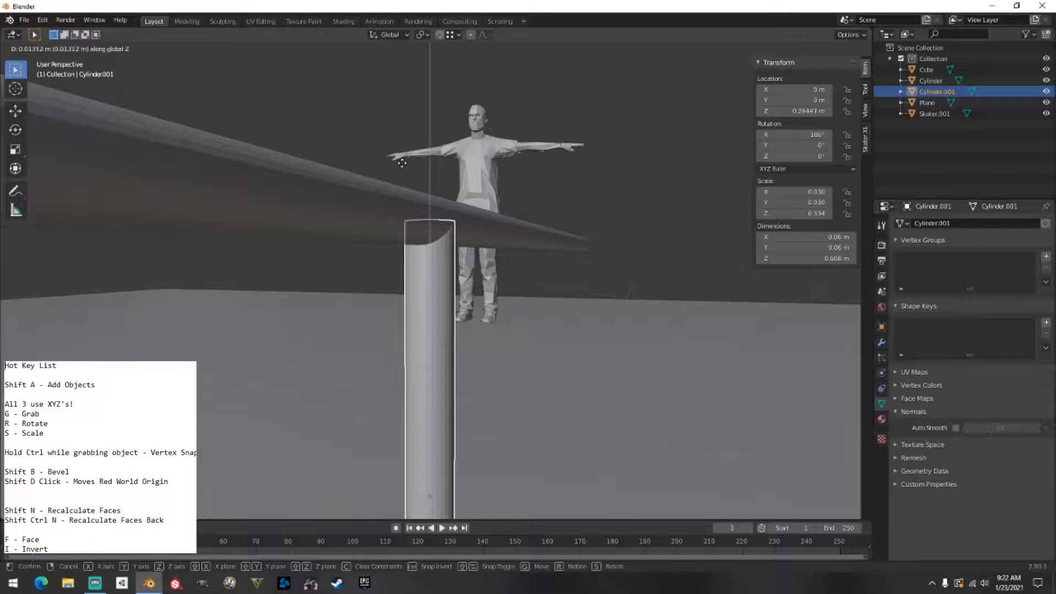
pyautogui.click(400, 141)
pyautogui.moveTo(473, 210); pyautogui.dragTo(385, 183, button='middle')
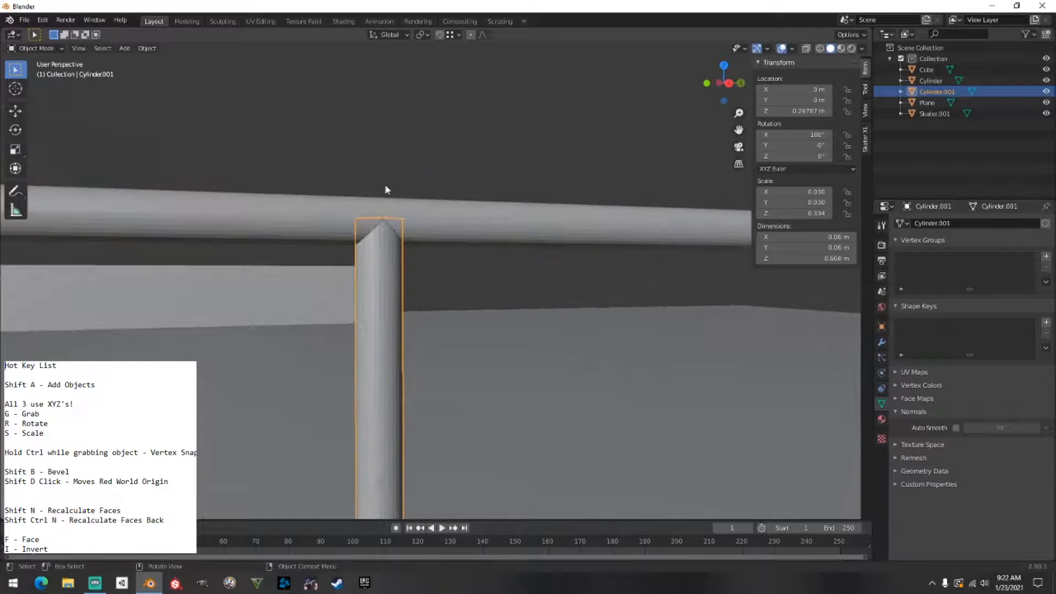
pyautogui.click(363, 127)
pyautogui.moveTo(363, 128); pyautogui.dragTo(373, 238, button='middle')
pyautogui.scroll(-6, 373, 242)
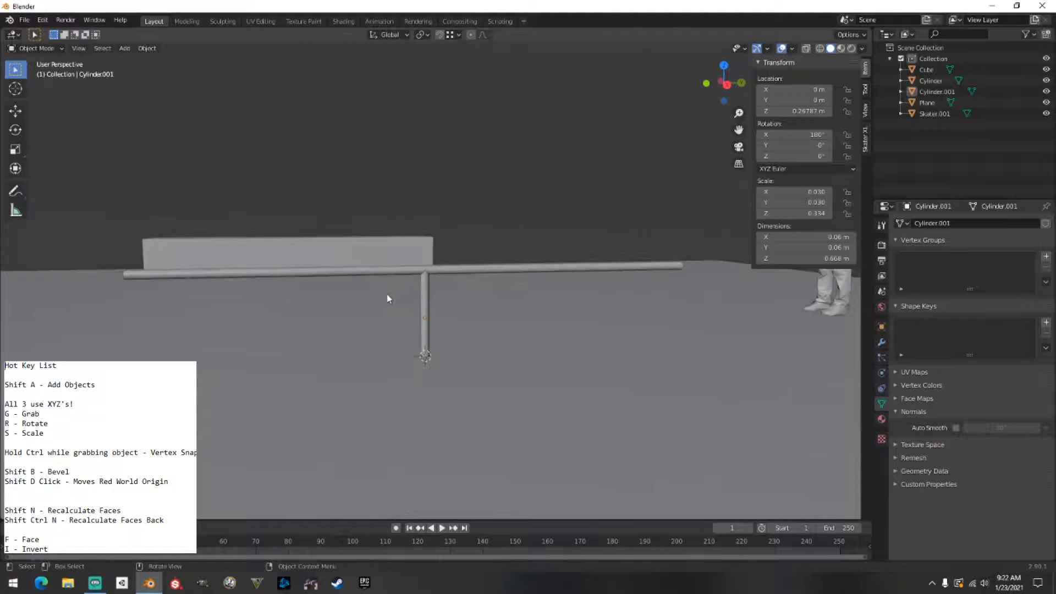
# Move the leg along the global Y axis to about -1.44 m, near one end of the rail.
pyautogui.click(430, 294)
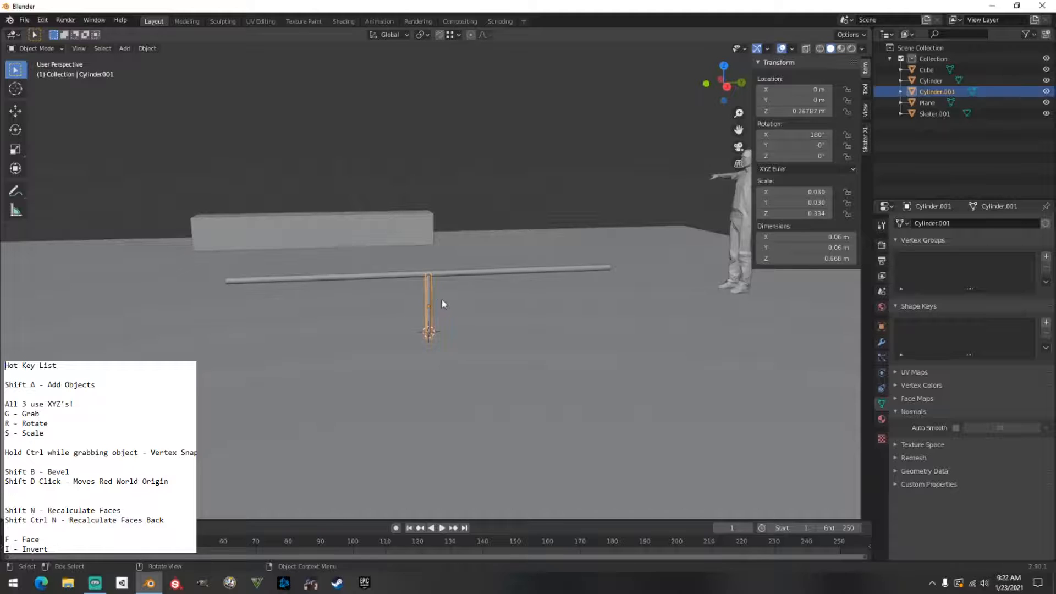
pyautogui.moveTo(442, 299); pyautogui.dragTo(434, 296, button='middle')
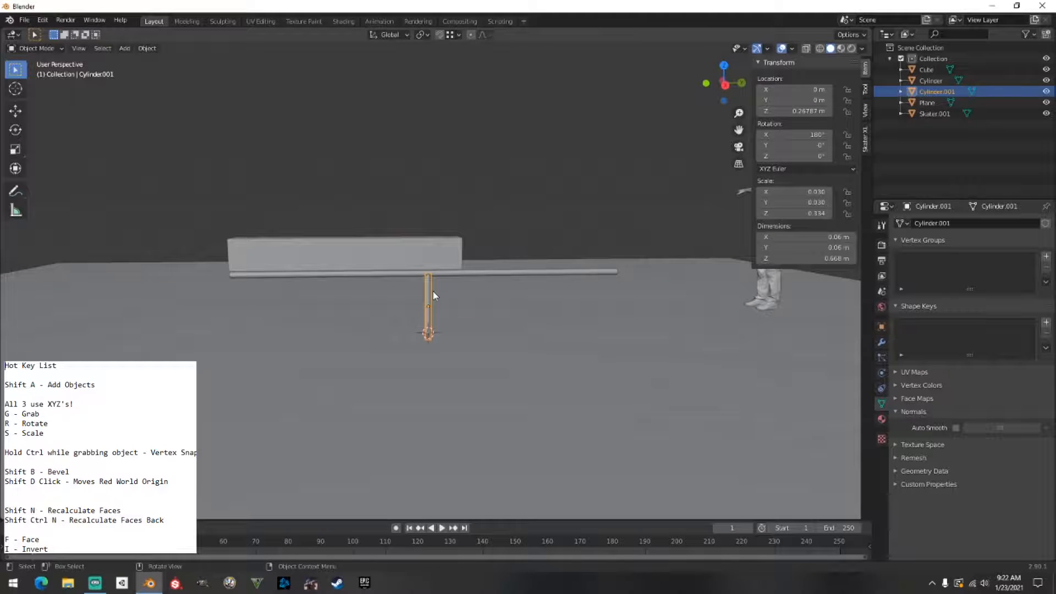
pyautogui.press('g')
pyautogui.press('z')
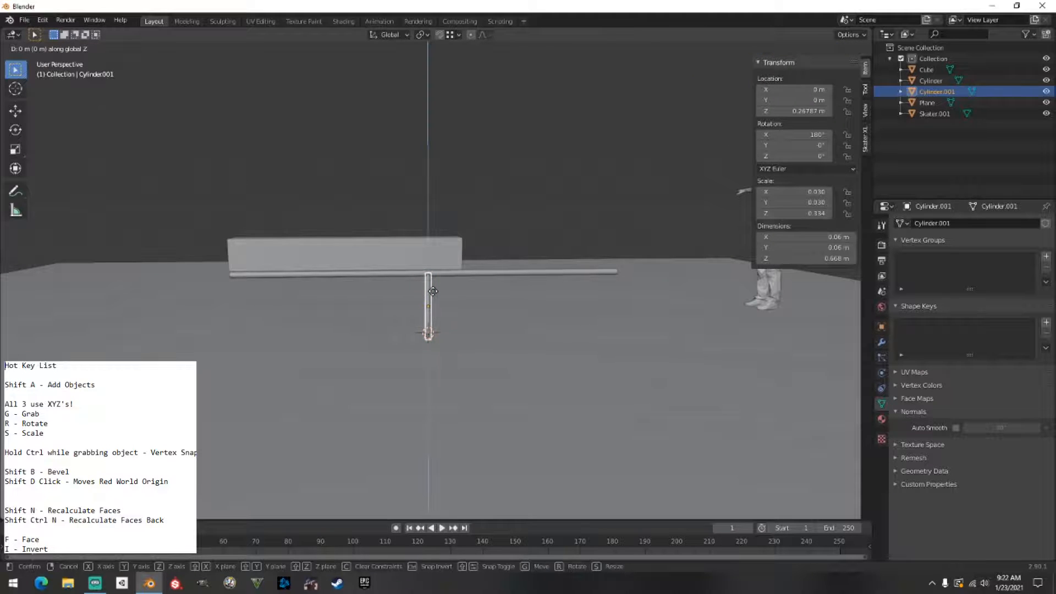
pyautogui.press('y')
pyautogui.click(286, 293)
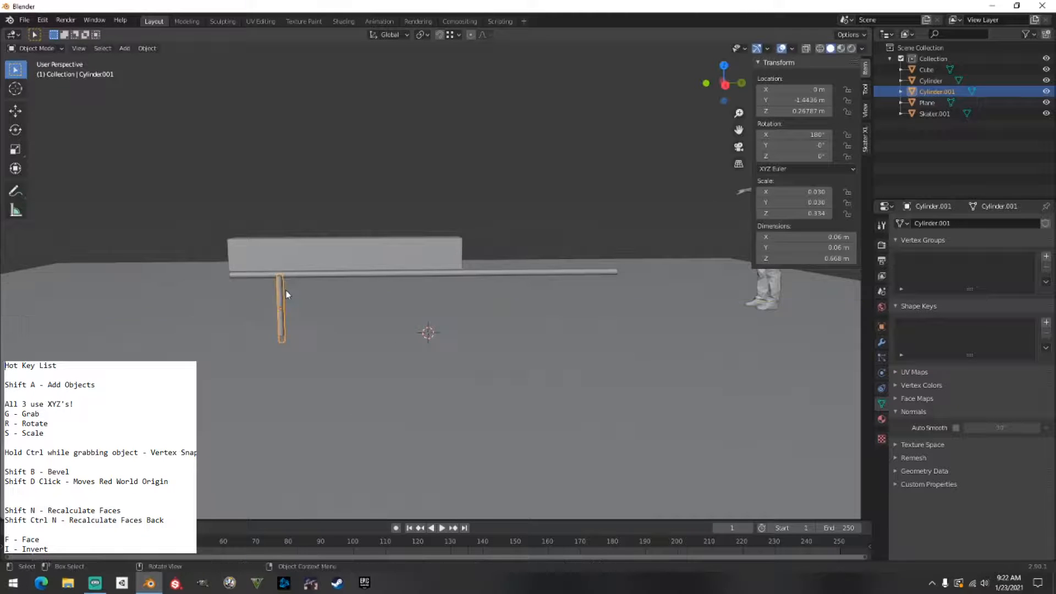
# Duplicate the leg along the global Y axis to about 1.43 m, near the rail's opposite end.
pyautogui.press('shift')
pyautogui.hotkey('shift', 'd')
pyautogui.press('y')
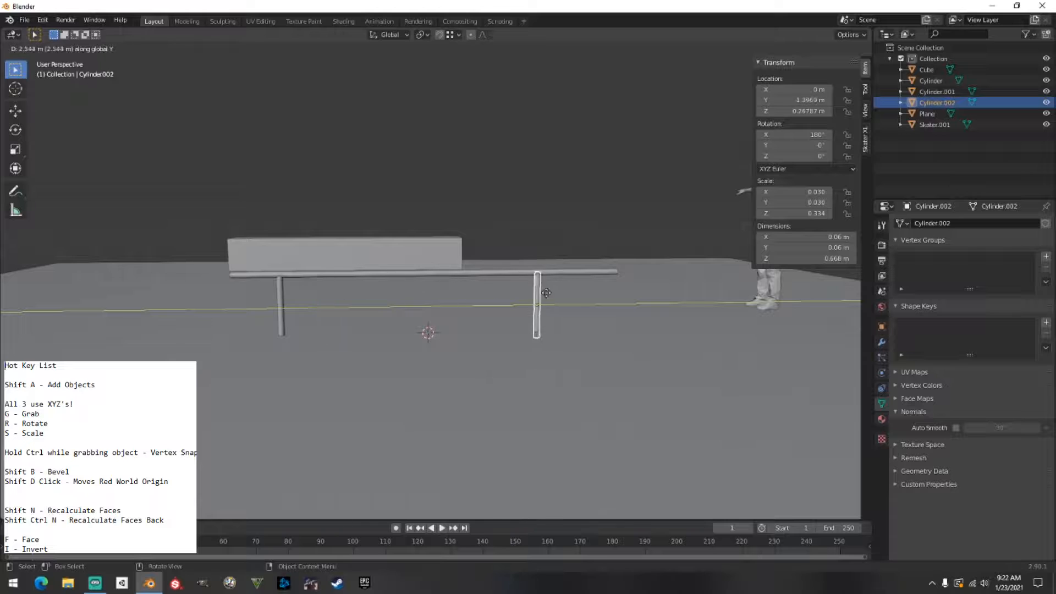
pyautogui.click(572, 293)
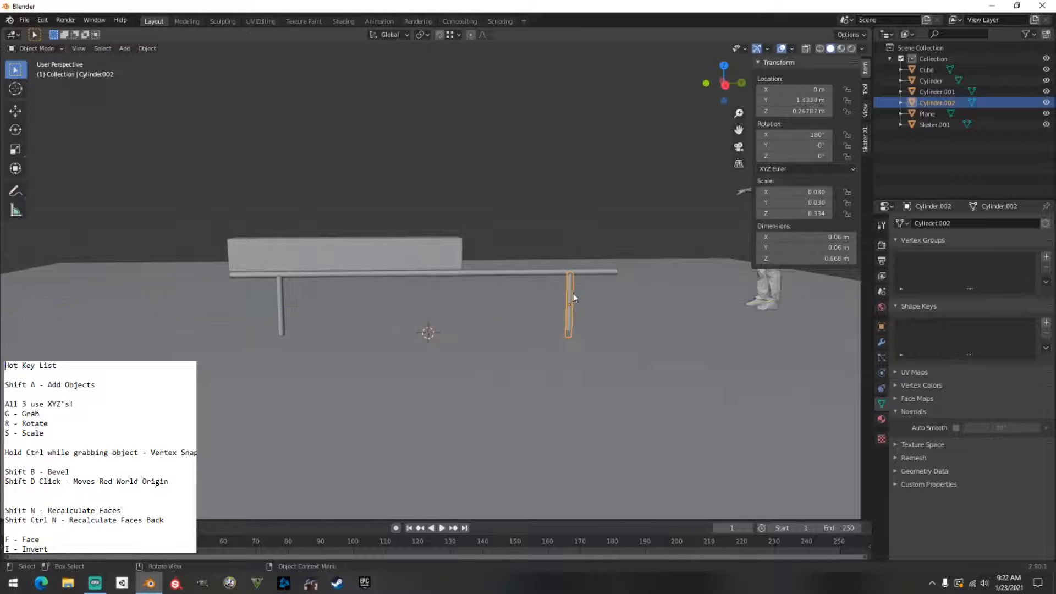
# Examine the joints between the legs and the rail, selecting the rail and each leg individually to check that they are separate objects.
pyautogui.click(554, 172)
pyautogui.moveTo(553, 172); pyautogui.dragTo(763, 203, button='middle')
pyautogui.moveTo(542, 205); pyautogui.dragTo(335, 267, button='middle')
pyautogui.scroll(2, 347, 234)
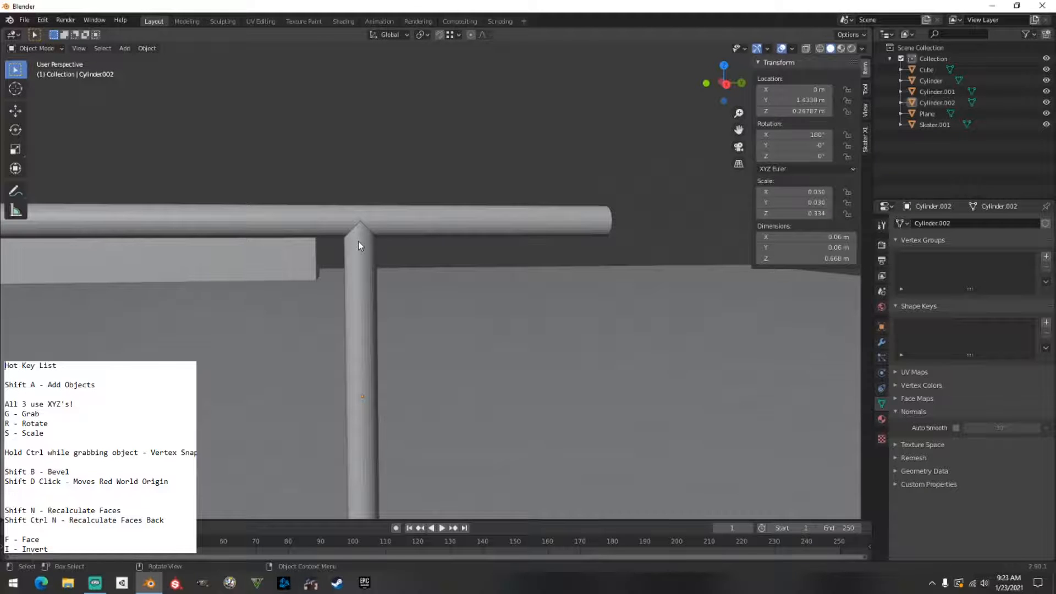
pyautogui.click(358, 242)
pyautogui.click(325, 221)
pyautogui.moveTo(324, 220); pyautogui.dragTo(311, 240, button='middle')
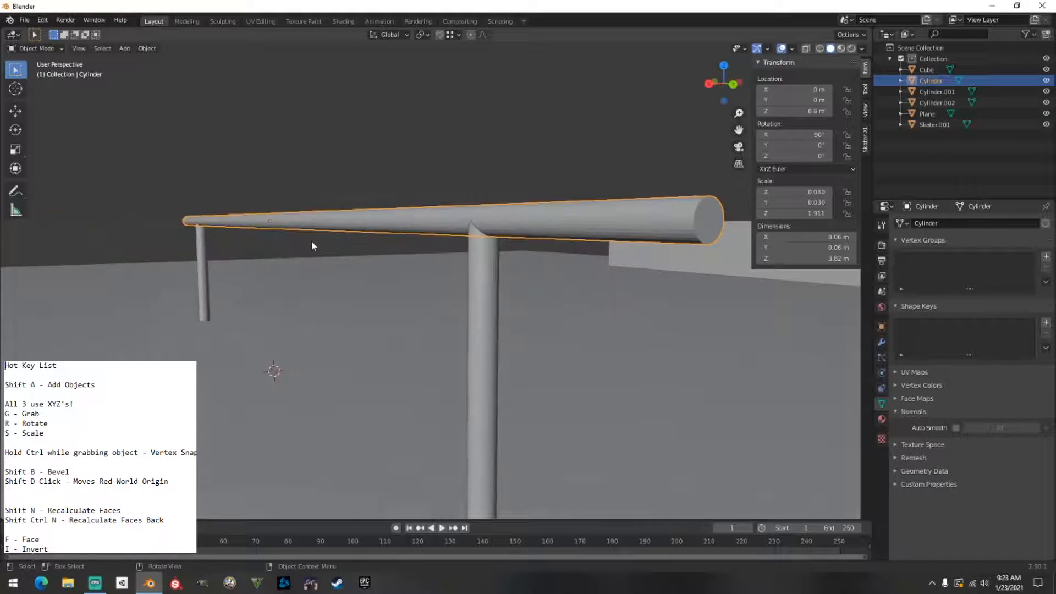
pyautogui.click(199, 246)
pyautogui.click(268, 223)
pyautogui.click(486, 242)
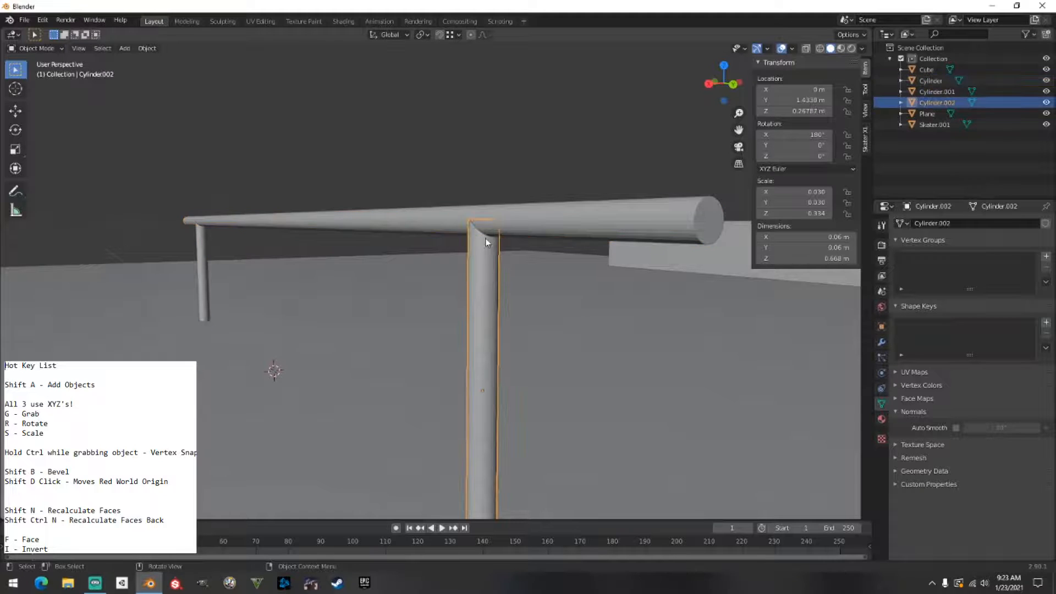
pyautogui.click(365, 230)
pyautogui.click(206, 243)
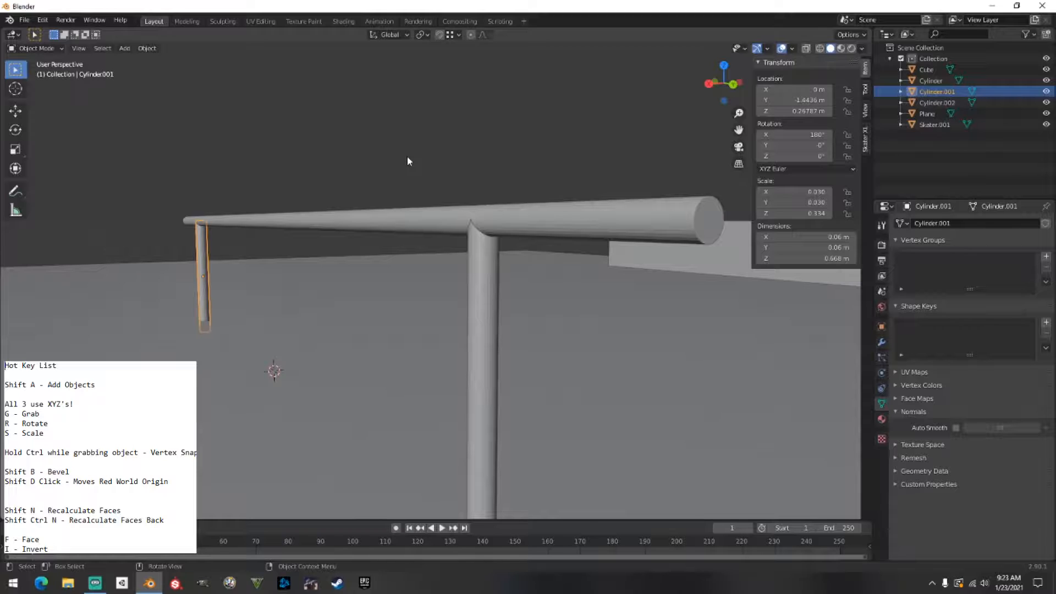
pyautogui.click(483, 255)
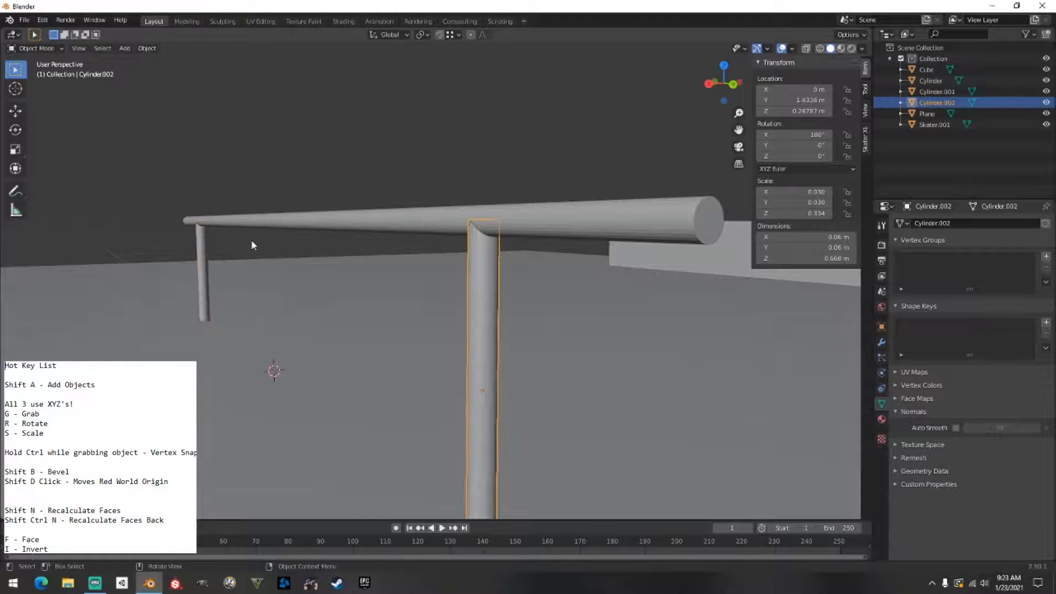
pyautogui.click(204, 246)
pyautogui.click(287, 224)
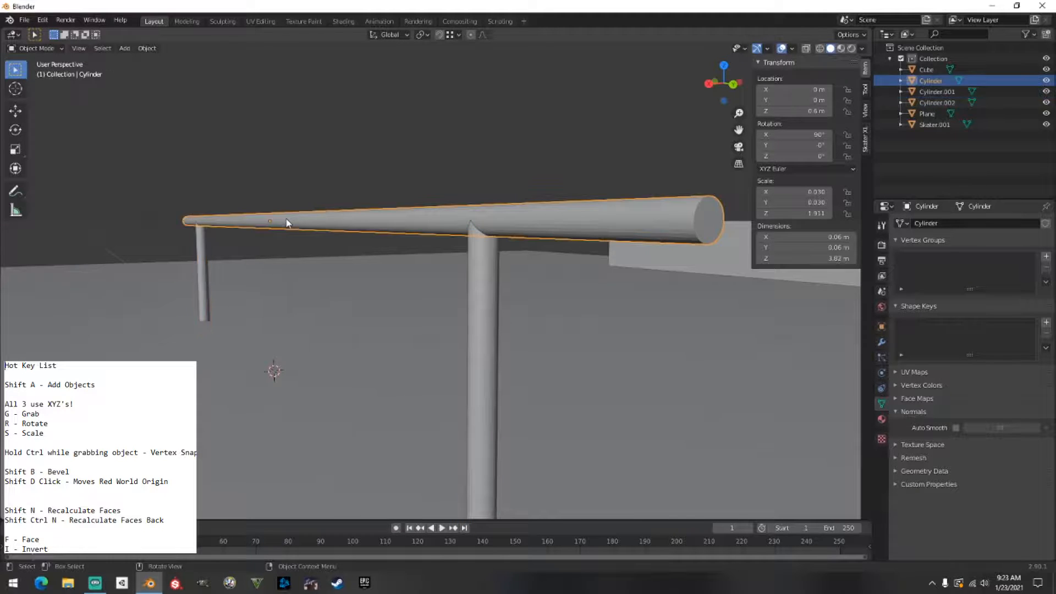
pyautogui.scroll(-1, 287, 223)
pyautogui.moveTo(287, 223); pyautogui.dragTo(325, 220, button='middle')
pyautogui.click(257, 172)
pyautogui.moveTo(257, 173); pyautogui.dragTo(208, 174, button='middle')
pyautogui.scroll(1, 234, 169)
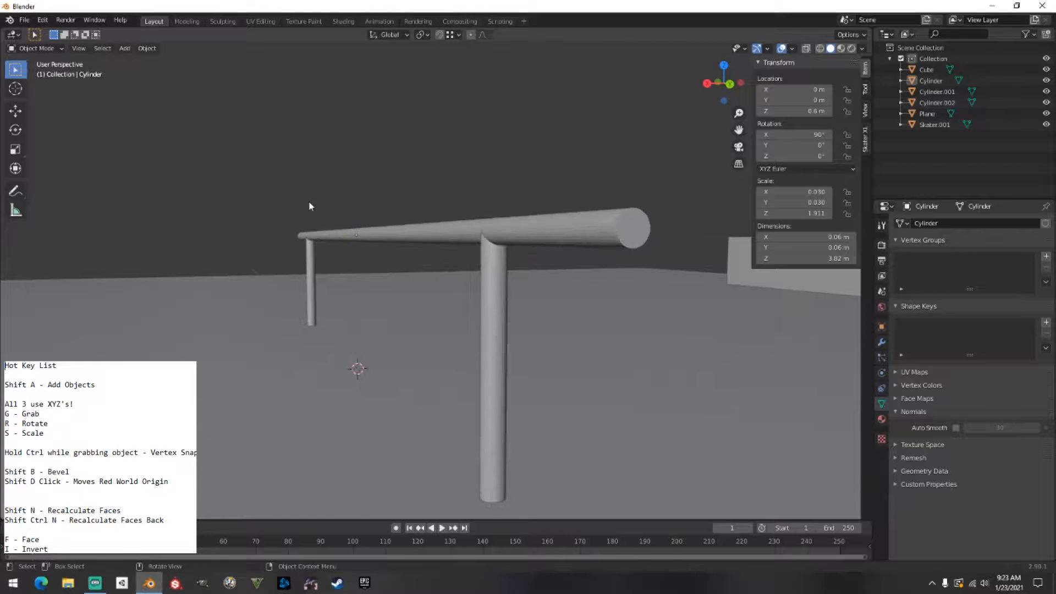
# Join the rail cylinder and both support legs into one object, with the far leg as the active object.
pyautogui.click(414, 231)
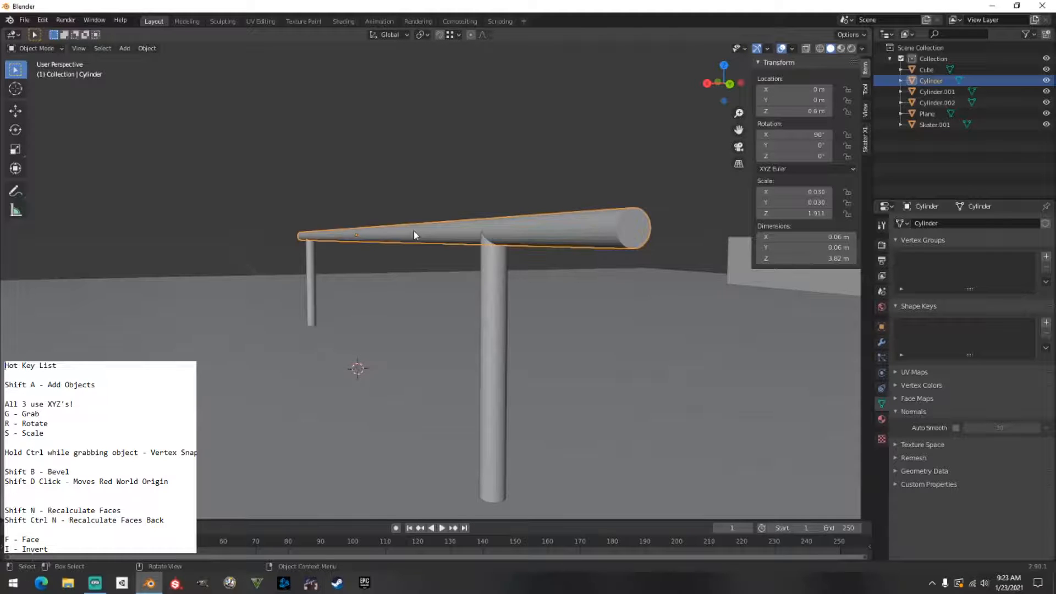
pyautogui.keyDown('shift'); pyautogui.click(492, 278); pyautogui.keyUp('shift')
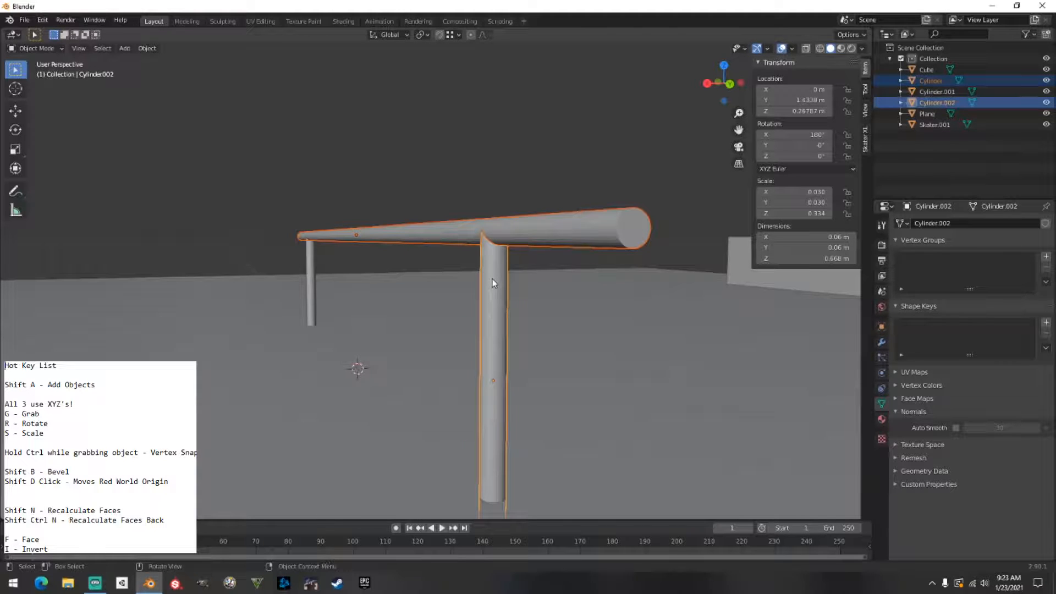
pyautogui.keyDown('shift'); pyautogui.click(310, 261); pyautogui.keyUp('shift')
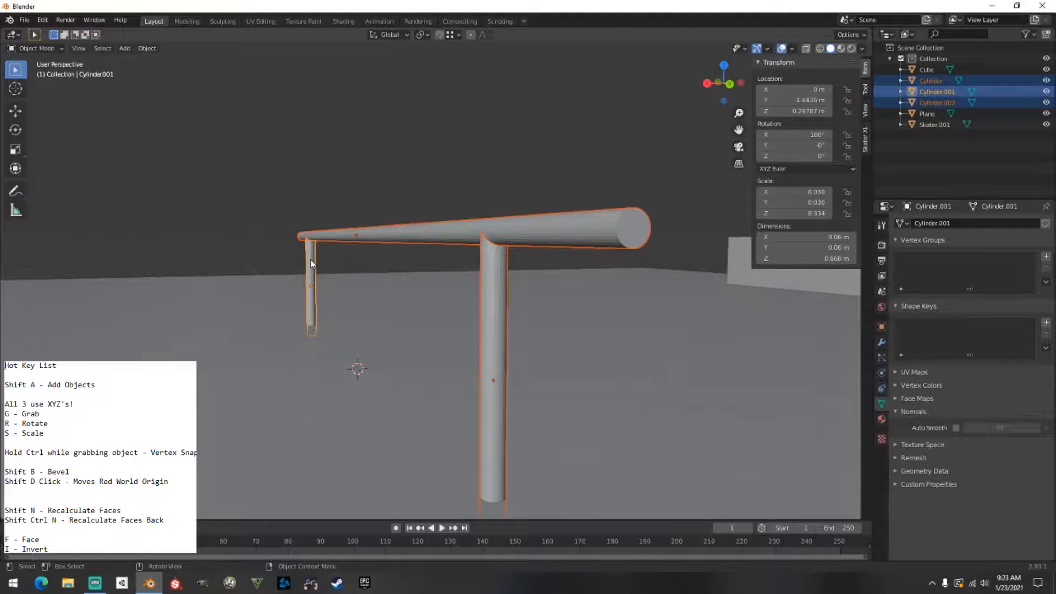
pyautogui.press('ctrl')
pyautogui.hotkey('ctrl', 'j')
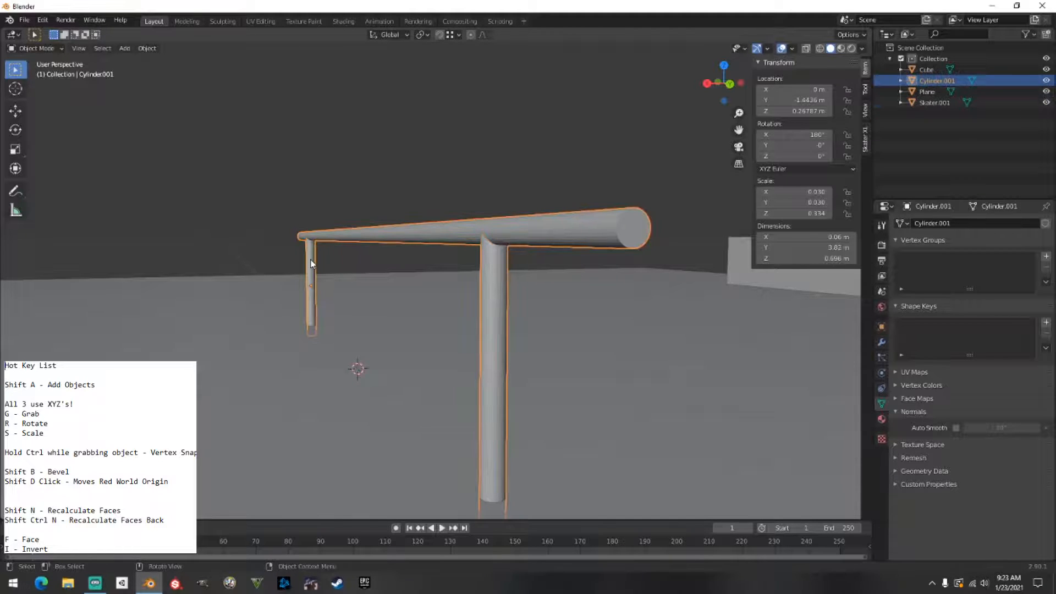
# Apply smooth shading to the joined rail and enable Auto Smooth for its normals.
pyautogui.moveTo(315, 259); pyautogui.dragTo(336, 265, button='middle')
pyautogui.rightClick(333, 221)
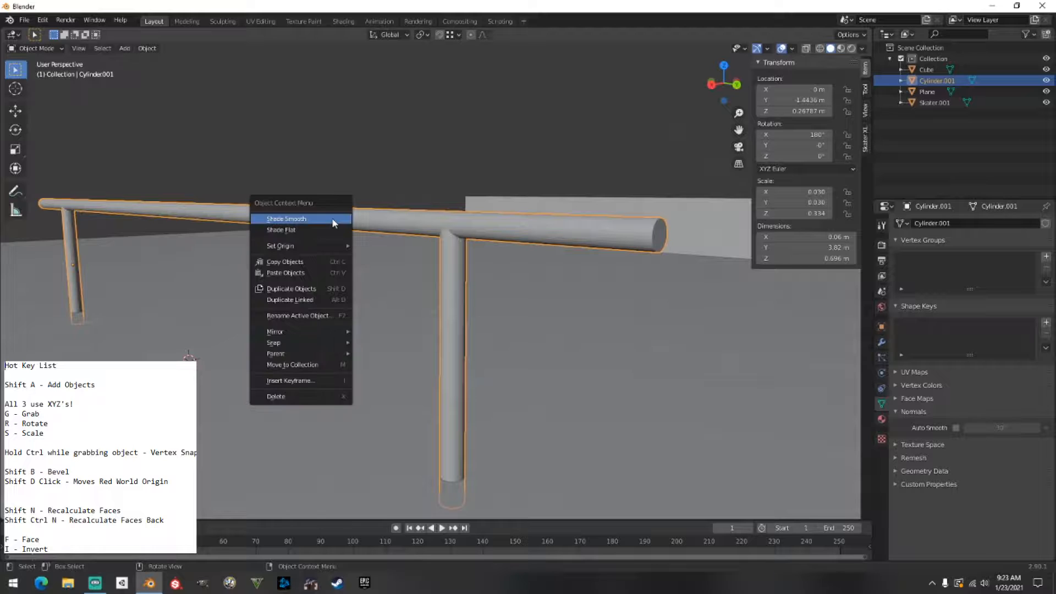
pyautogui.click(333, 219)
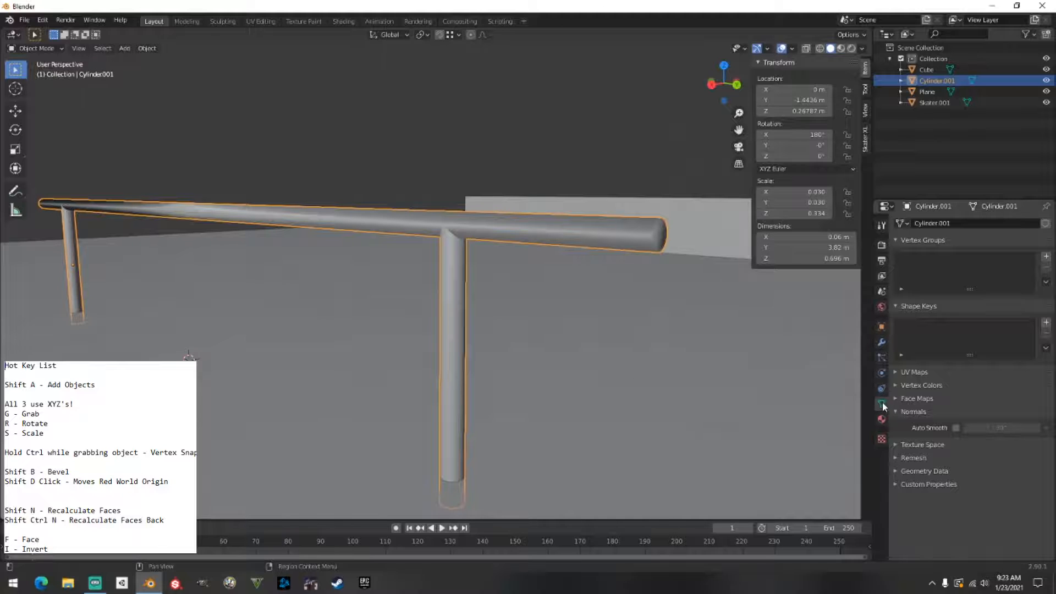
pyautogui.click(909, 413)
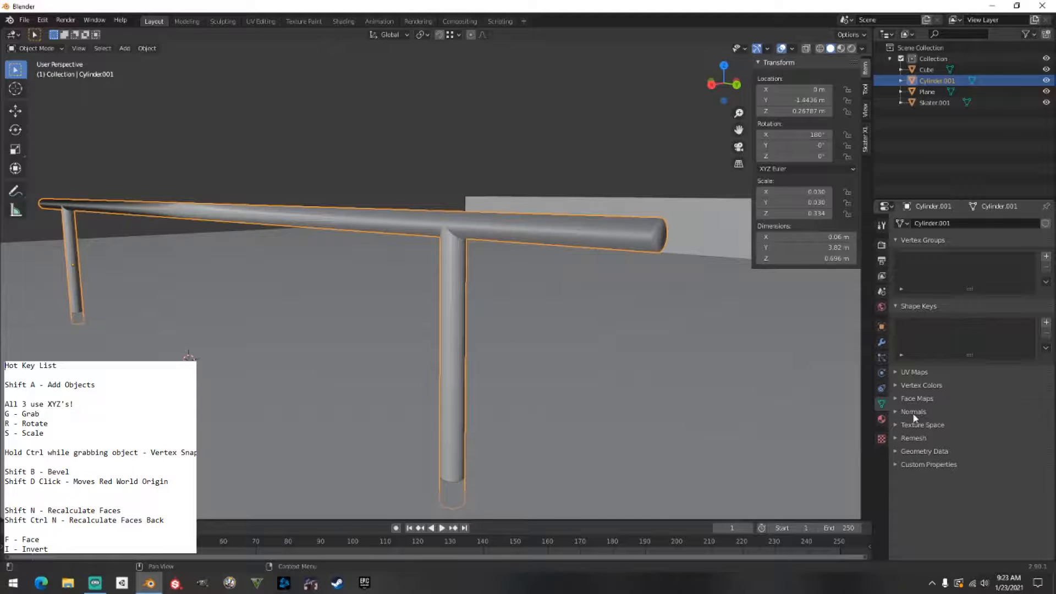
pyautogui.click(913, 413)
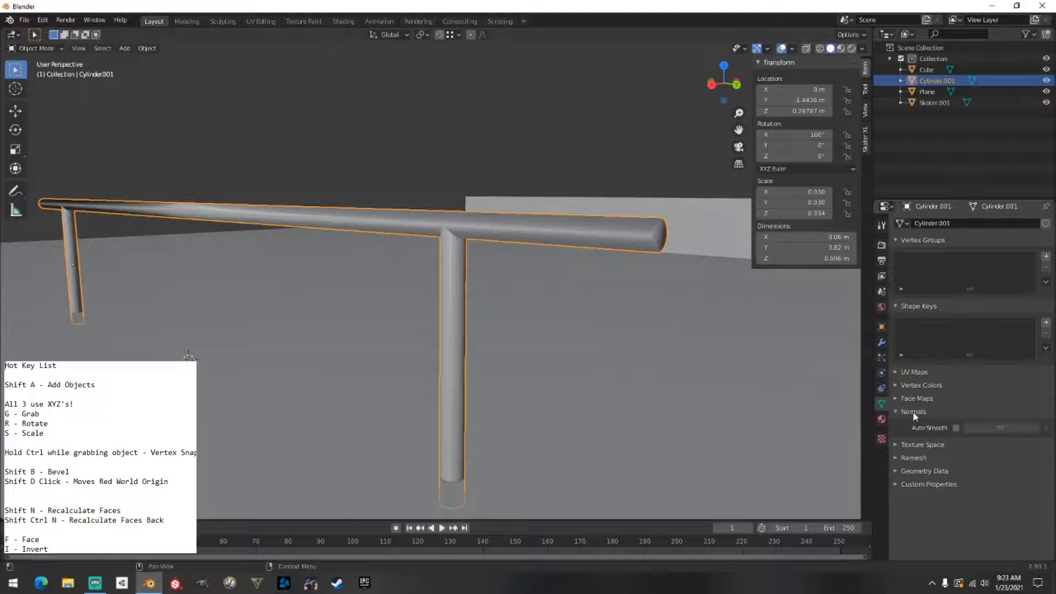
pyautogui.click(956, 429)
pyautogui.click(541, 107)
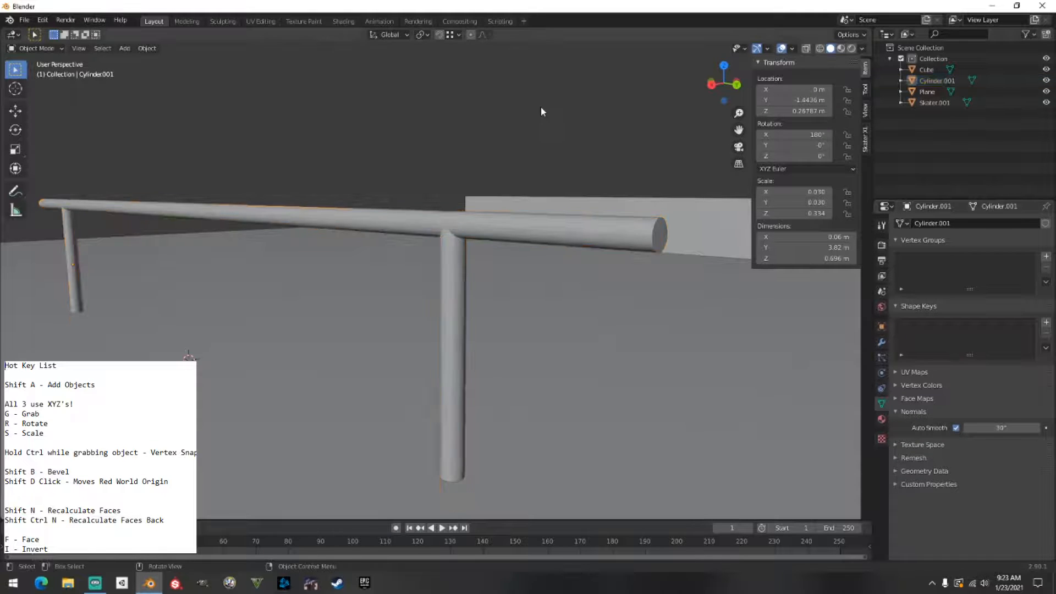
pyautogui.moveTo(540, 106); pyautogui.dragTo(425, 267, button='middle')
pyautogui.click(396, 283)
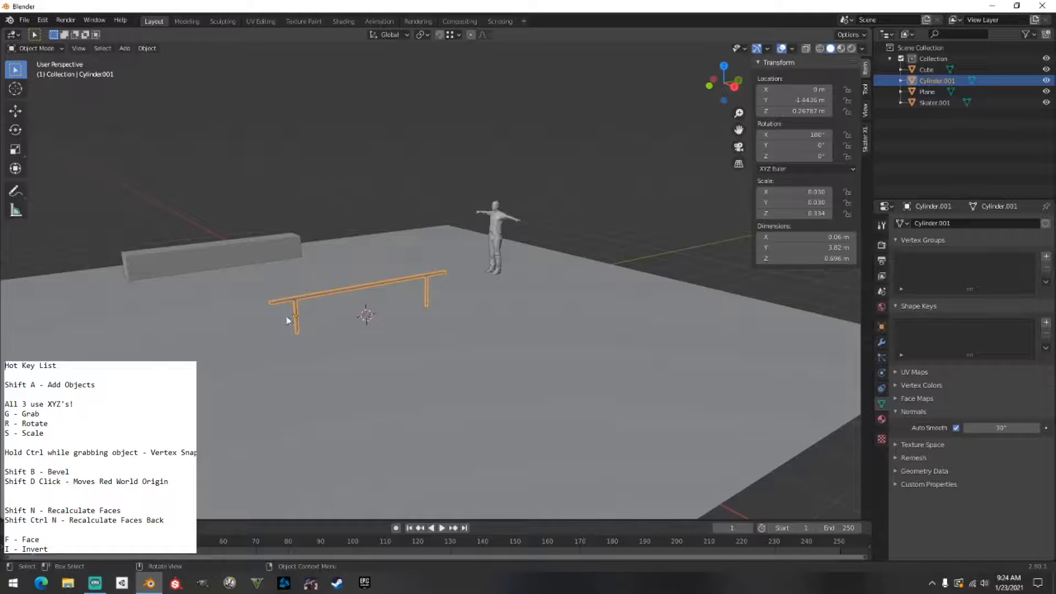
# Try moving the joined rail along the global X and Z axes.
pyautogui.press('g')
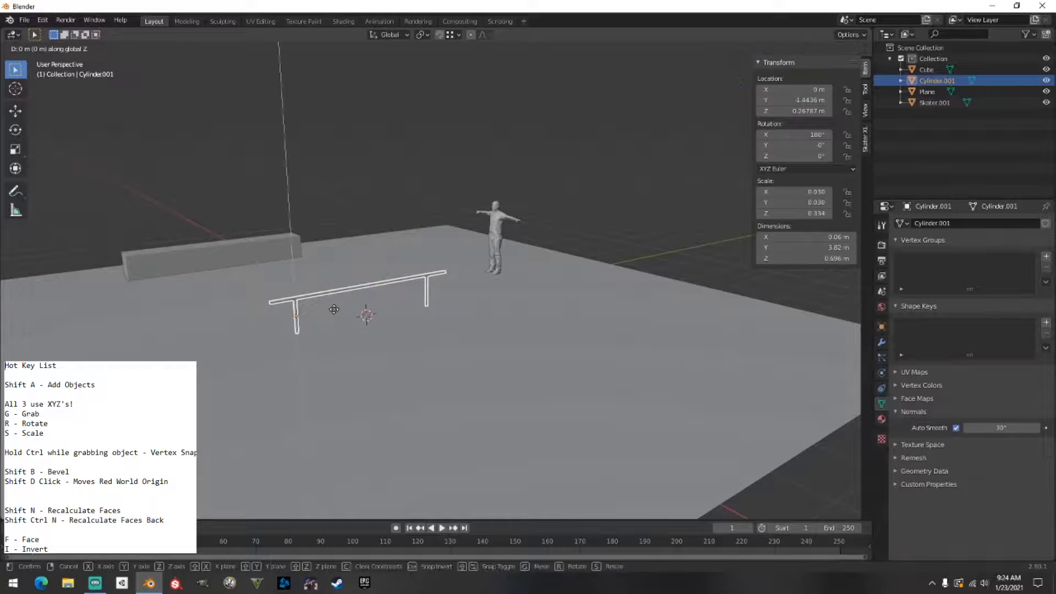
pyautogui.rightClick(410, 299)
pyautogui.press('g')
pyautogui.press('y')
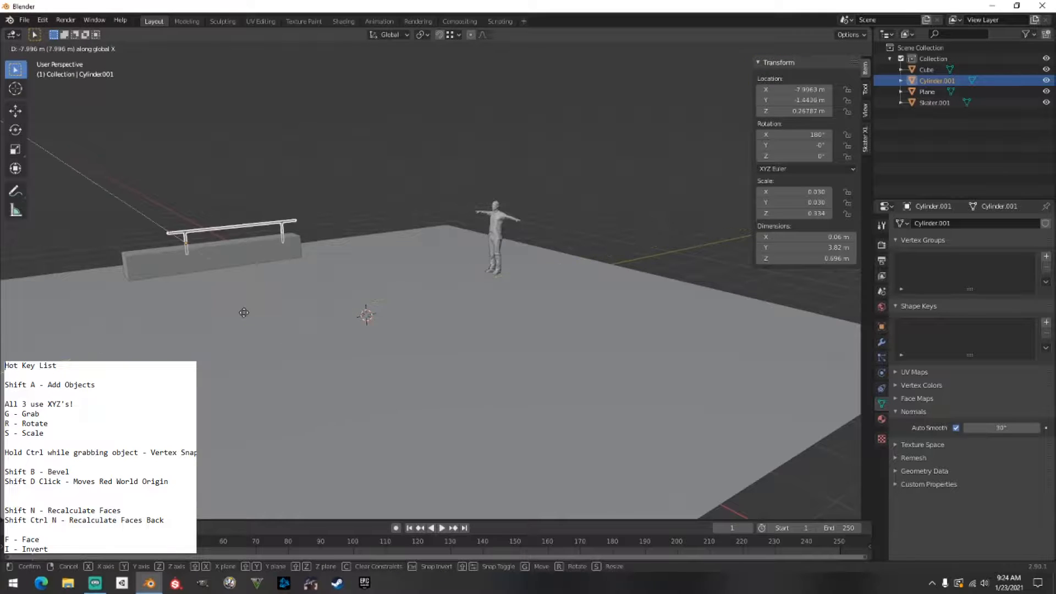
pyautogui.press('z')
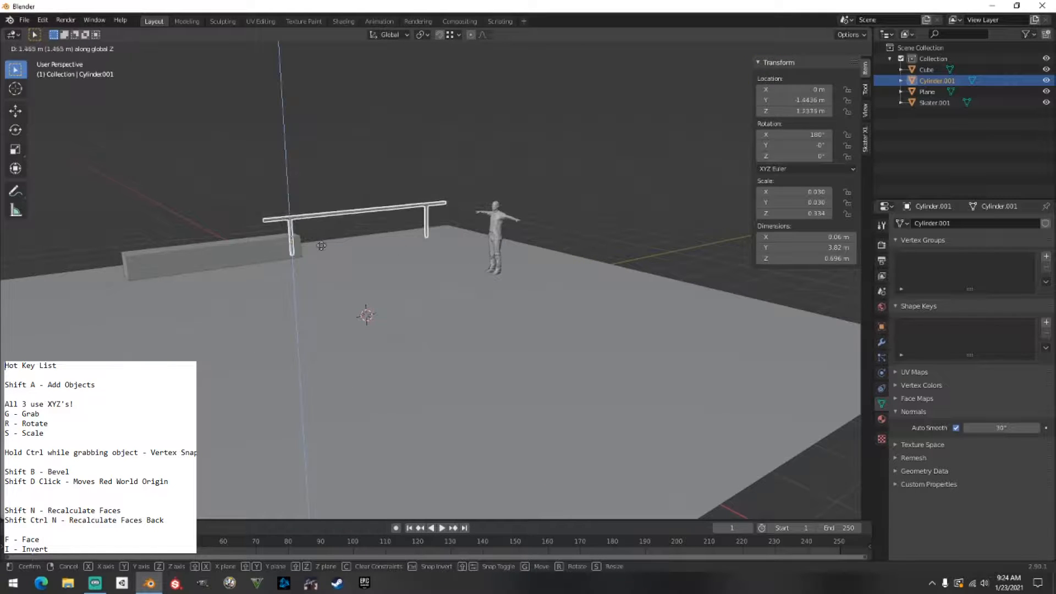
pyautogui.click(375, 320)
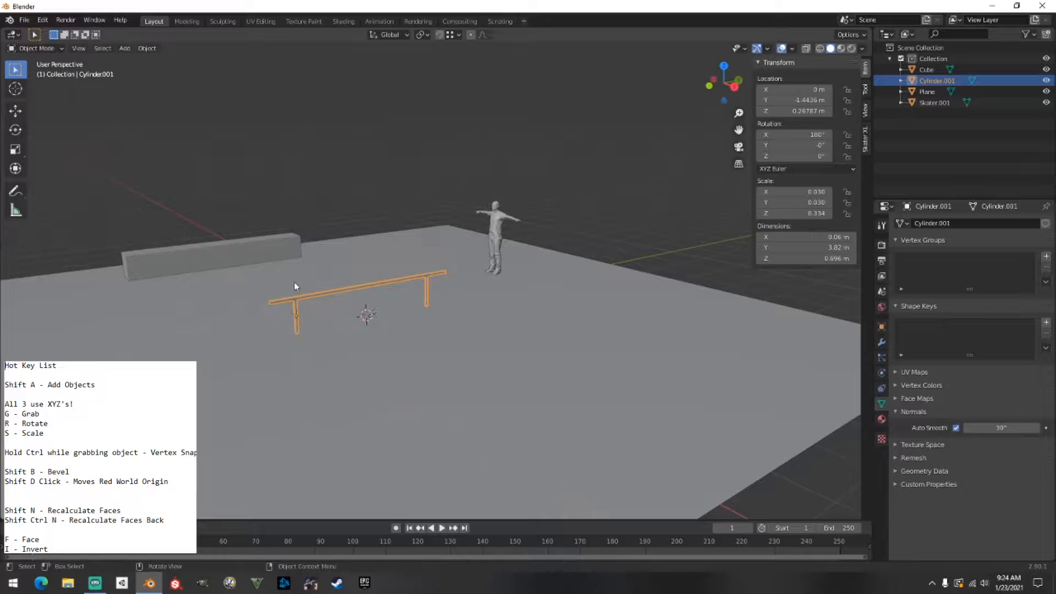
# Try scaling the joined rail along the global X, Z and Y axes in turn.
pyautogui.press('s')
pyautogui.press('x')
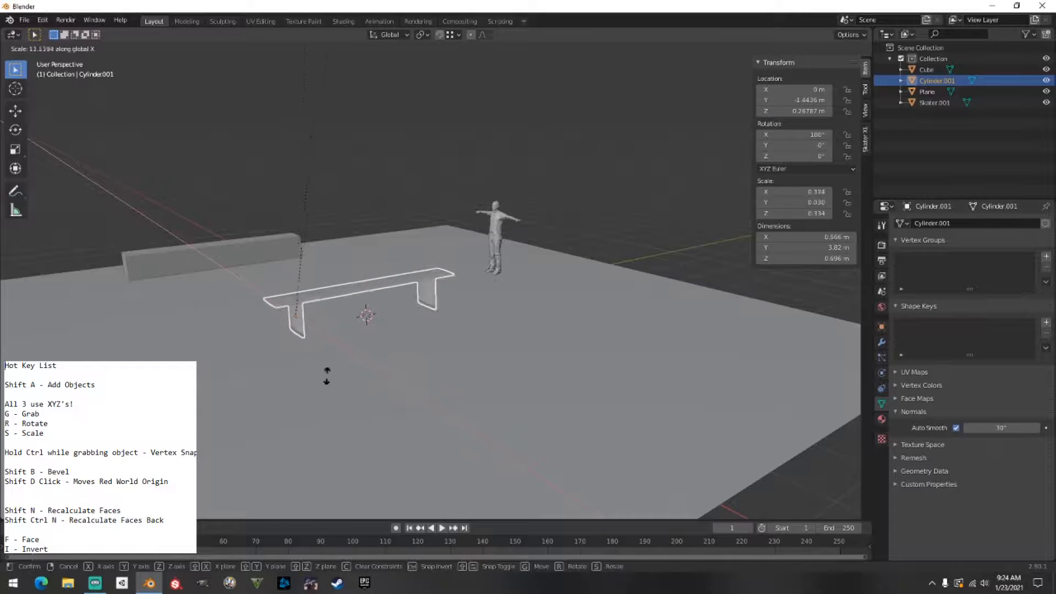
pyautogui.click(323, 302)
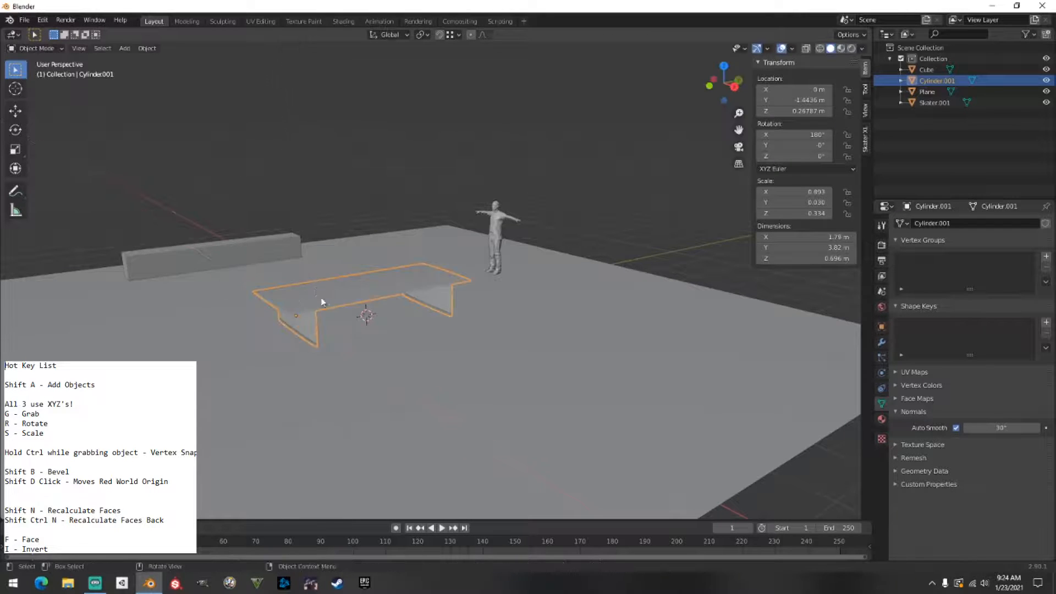
pyautogui.moveTo(323, 302); pyautogui.dragTo(396, 326, button='middle')
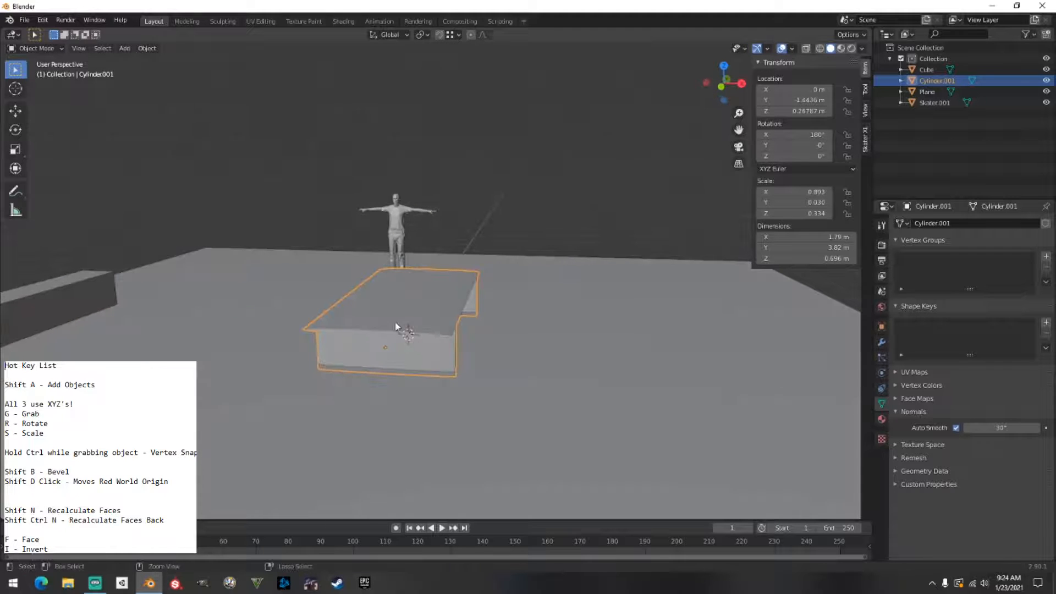
pyautogui.press('s')
pyautogui.press('x')
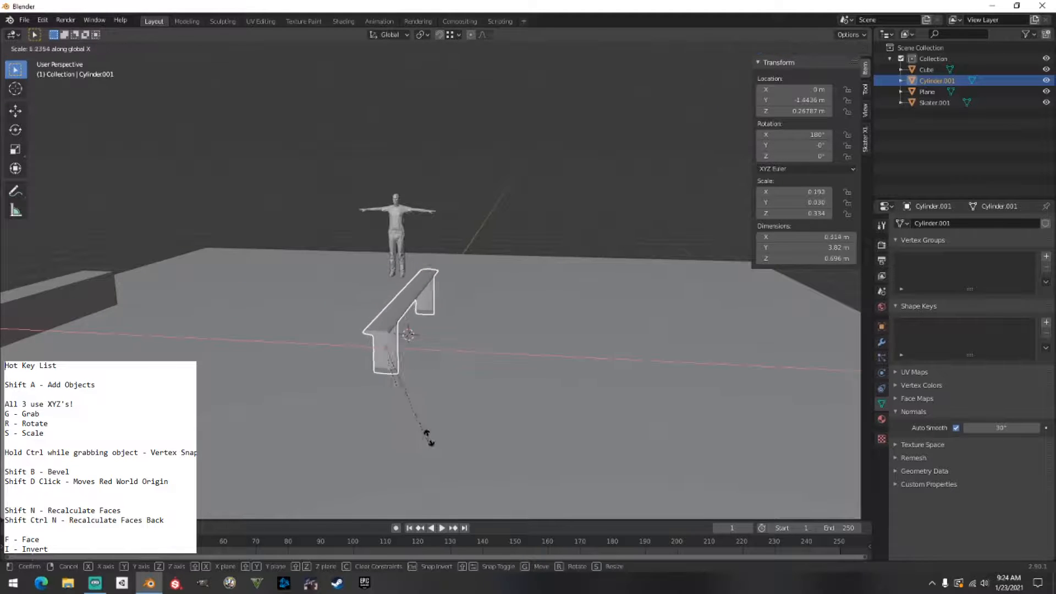
pyautogui.press('z')
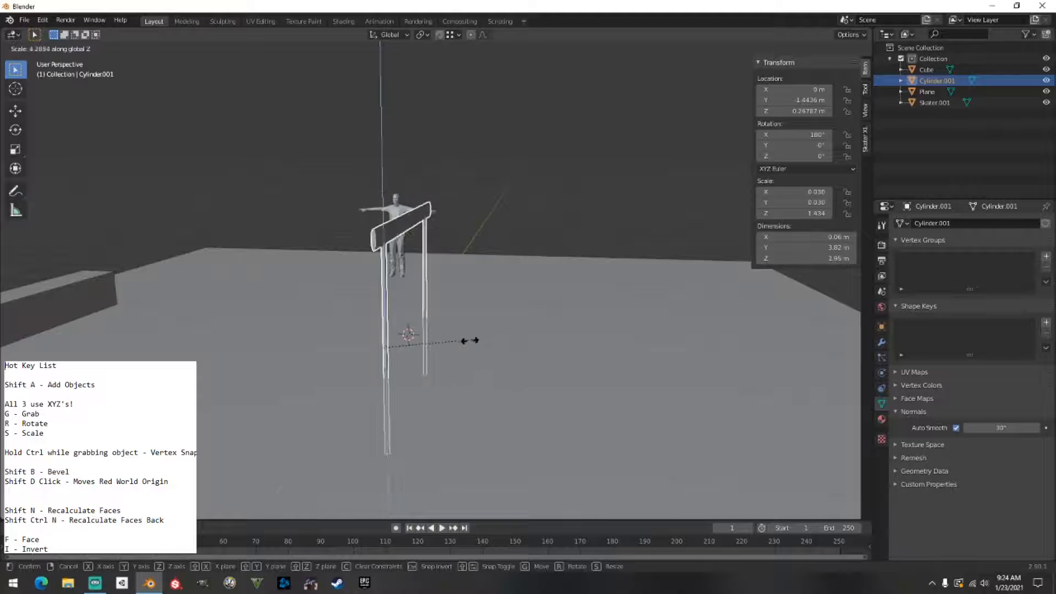
pyautogui.press('y')
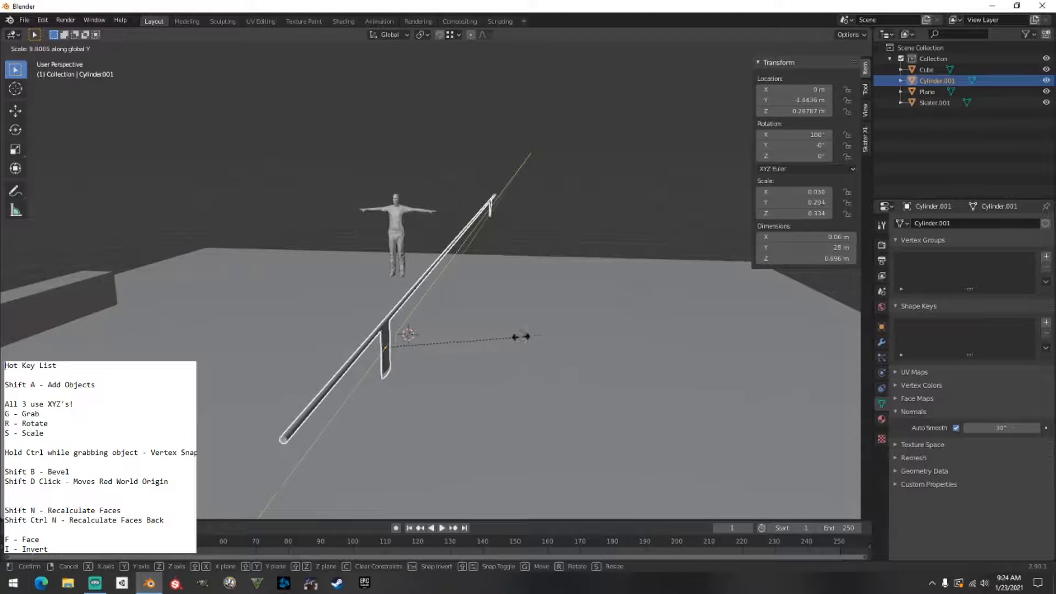
pyautogui.press('Escape')
# Move the rail along the global X axis to about -2.9 m, closer to the box ledge.
pyautogui.moveTo(491, 360); pyautogui.dragTo(392, 344, button='middle')
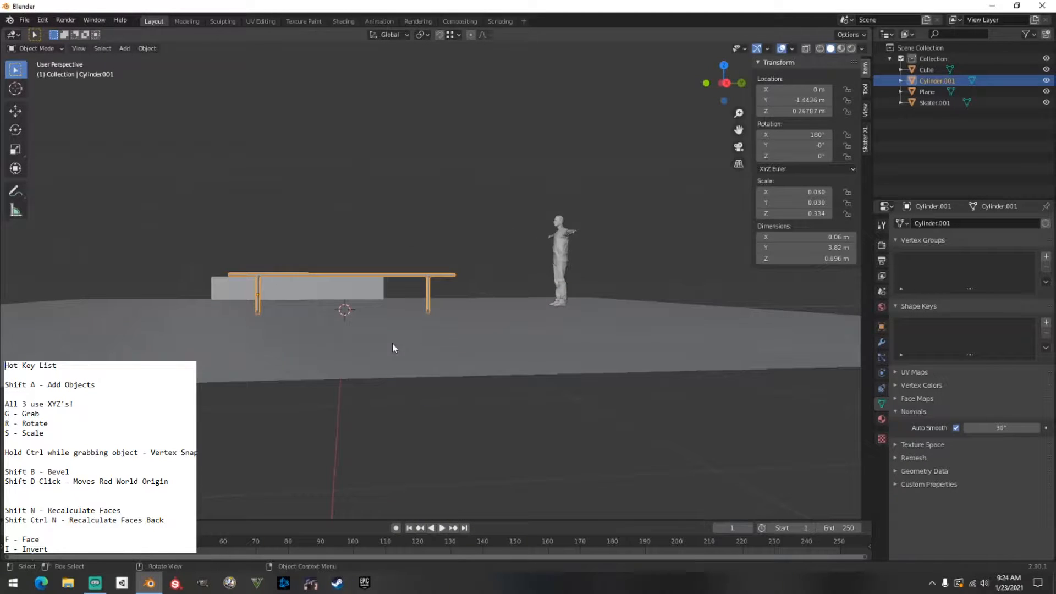
pyautogui.click(430, 210)
pyautogui.moveTo(430, 210); pyautogui.dragTo(411, 319, button='middle')
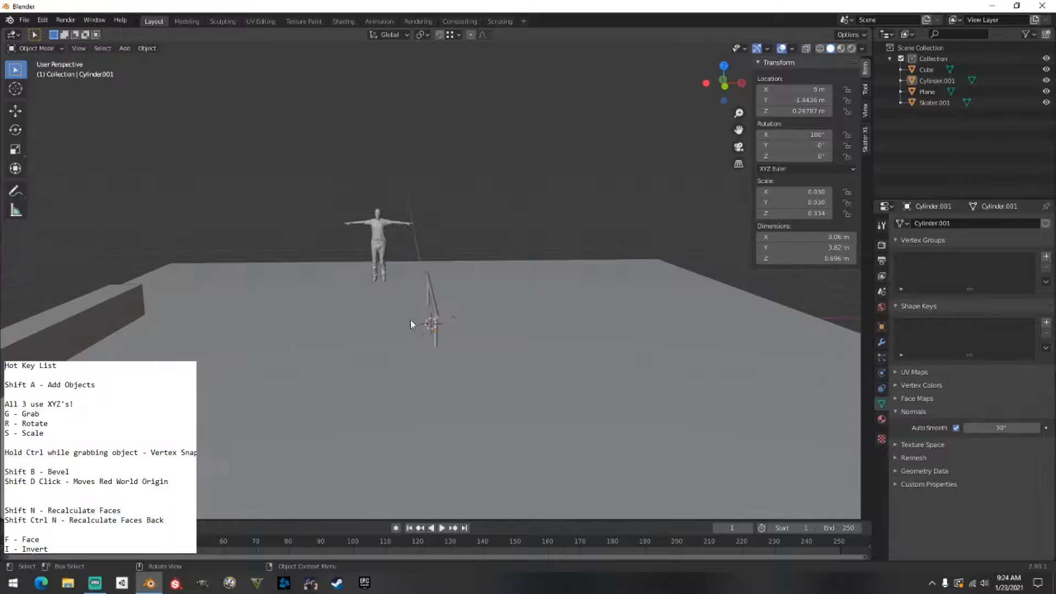
pyautogui.click(438, 315)
pyautogui.press('g')
pyautogui.press('x')
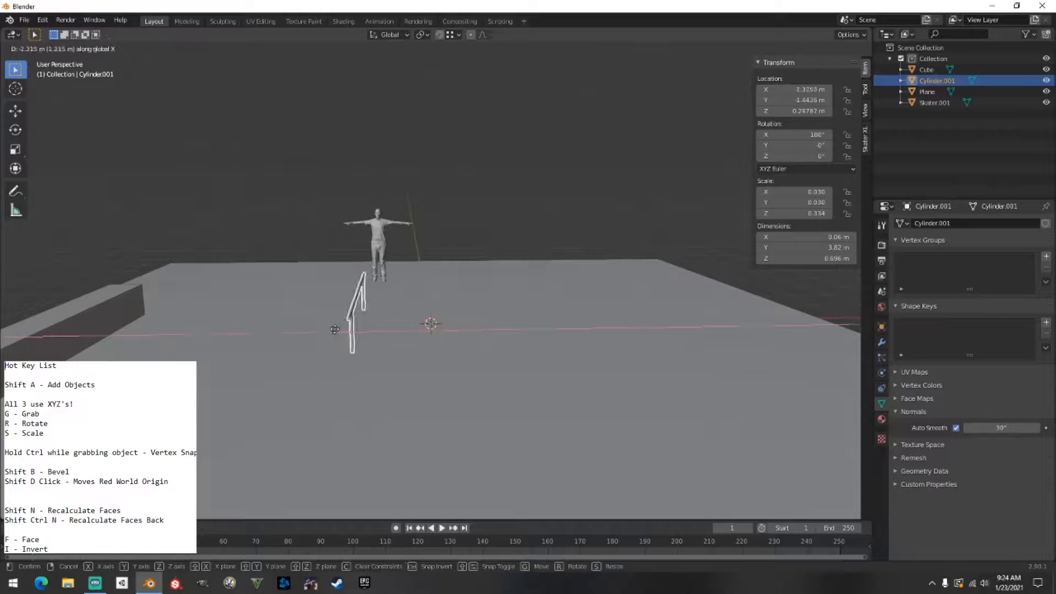
pyautogui.click(240, 344)
pyautogui.moveTo(240, 344); pyautogui.dragTo(186, 352, button='middle')
# Move the rail along the global Y axis to about -2.83 m, alongside the box ledge, and deselect it.
pyautogui.moveTo(464, 256); pyautogui.dragTo(495, 289, button='middle')
pyautogui.press('g')
pyautogui.press('y')
pyautogui.click(435, 276)
pyautogui.moveTo(435, 276); pyautogui.dragTo(405, 271, button='middle')
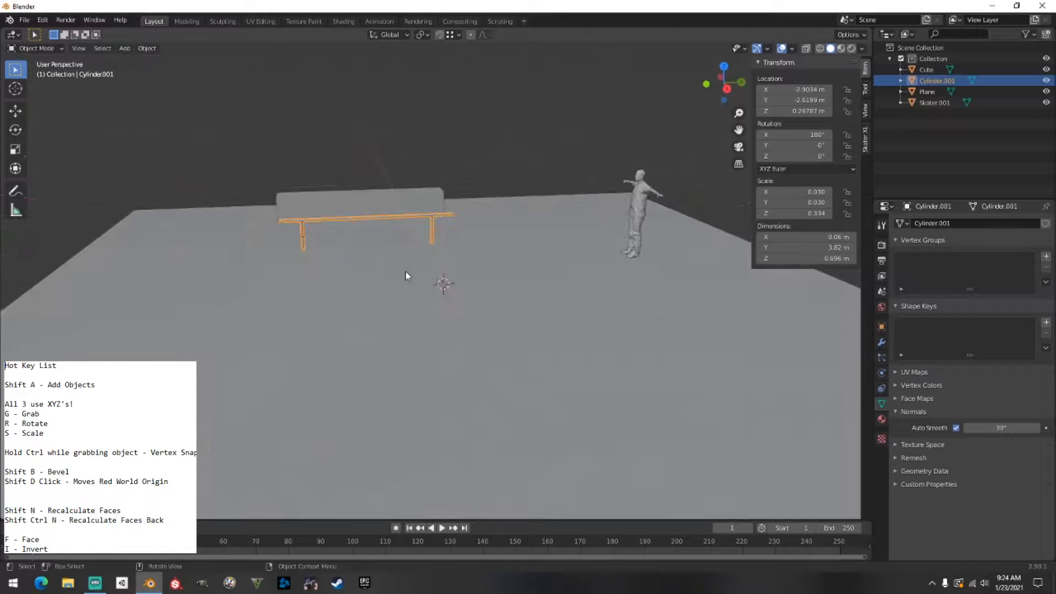
pyautogui.press('g')
pyautogui.press('y')
pyautogui.click(398, 258)
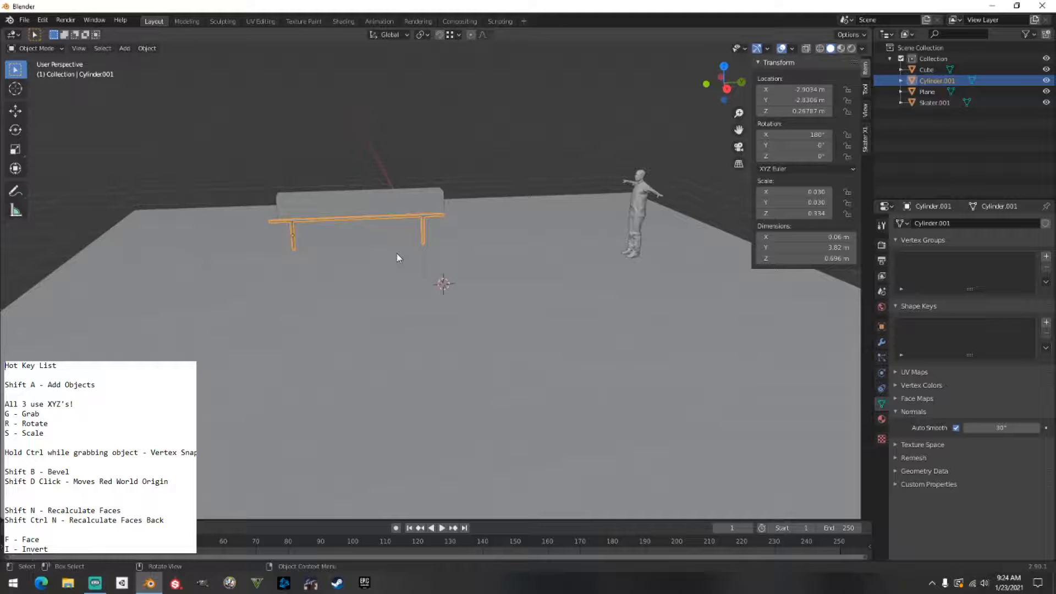
pyautogui.click(449, 59)
# Examine the layout of the rail and box ledge on the ground plane from several sides, selecting the box ledge to check it.
pyautogui.moveTo(440, 108); pyautogui.dragTo(362, 240, button='middle')
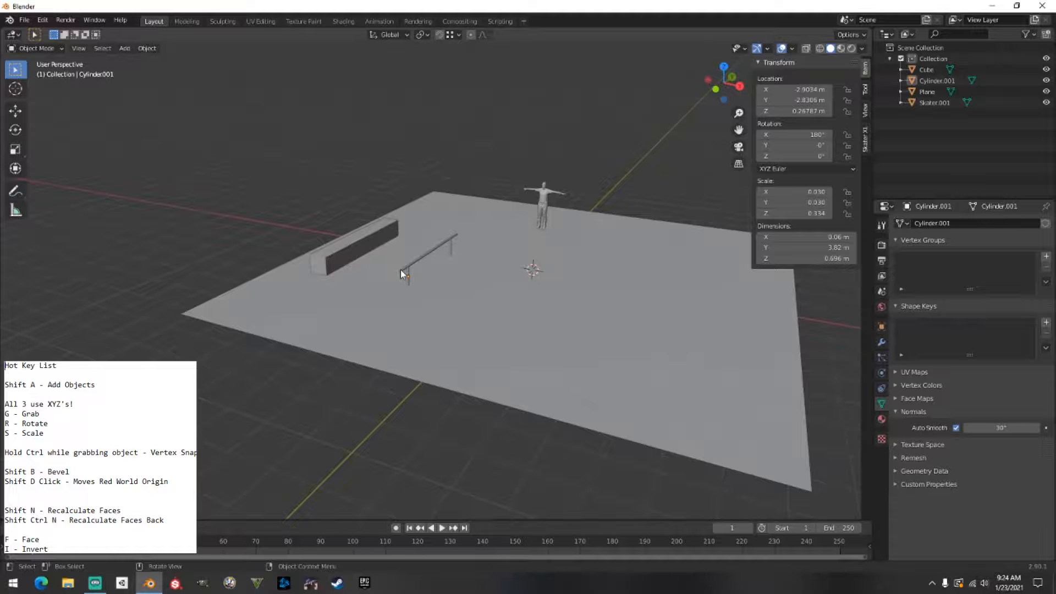
pyautogui.moveTo(307, 265); pyautogui.dragTo(474, 313, button='middle')
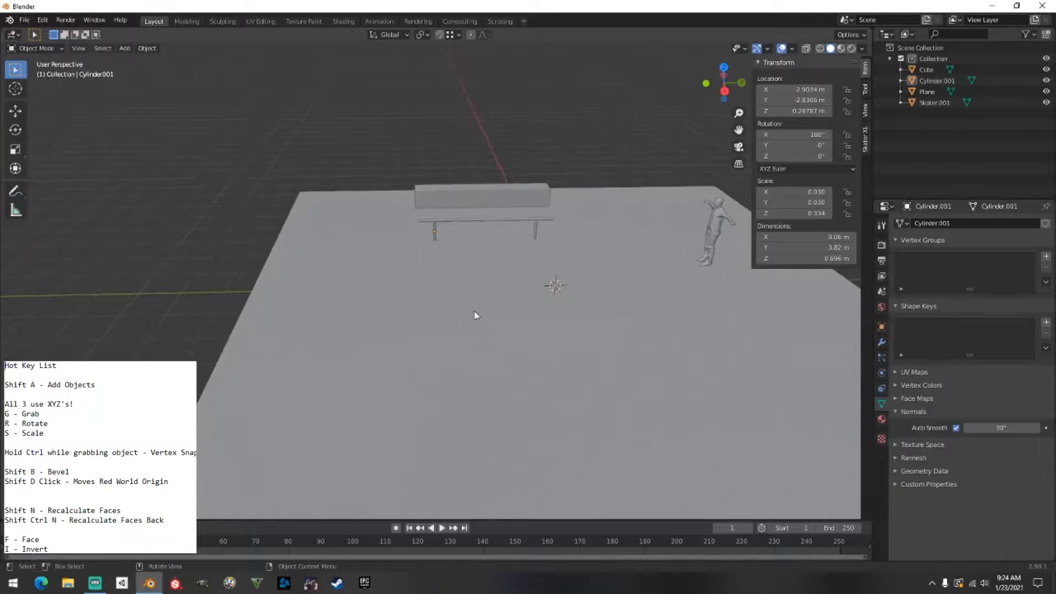
pyautogui.scroll(1, 476, 316)
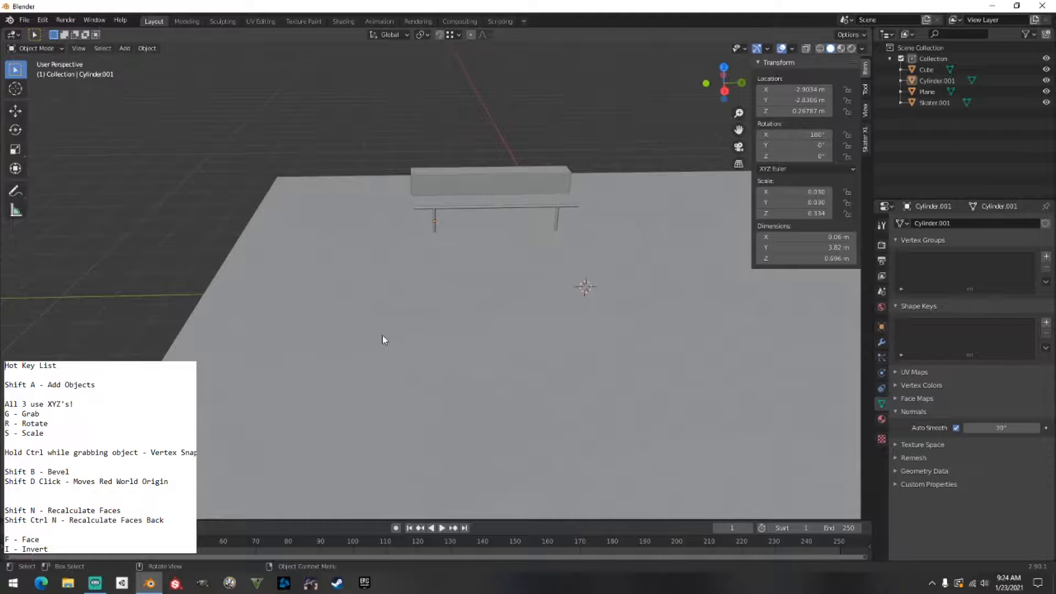
pyautogui.keyDown('shift'); pyautogui.moveTo(519, 293); pyautogui.dragTo(449, 307, button='middle'); pyautogui.keyUp('shift')
pyautogui.scroll(-1, 459, 303)
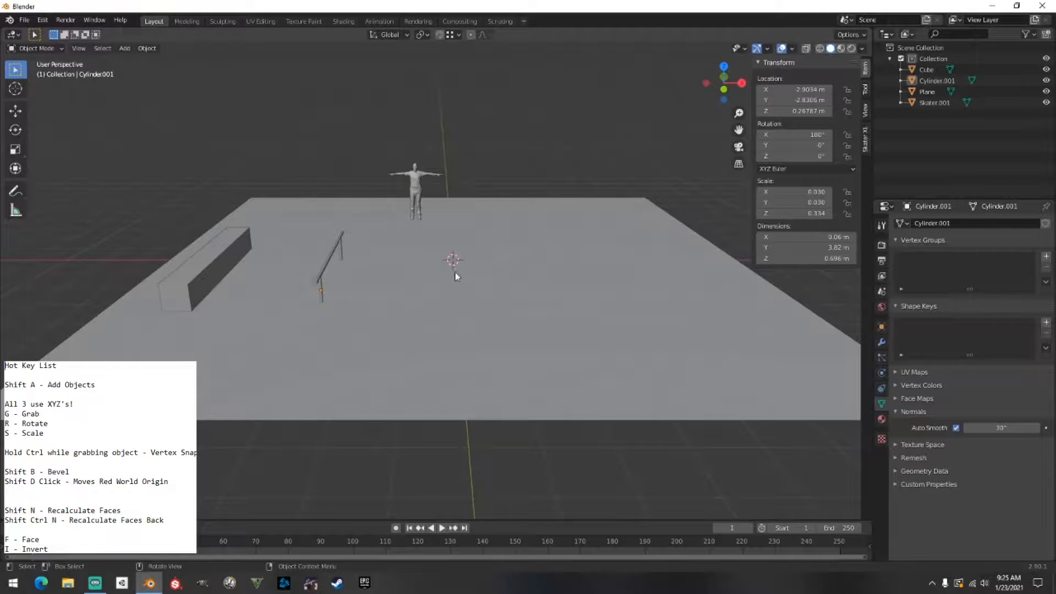
pyautogui.click(219, 263)
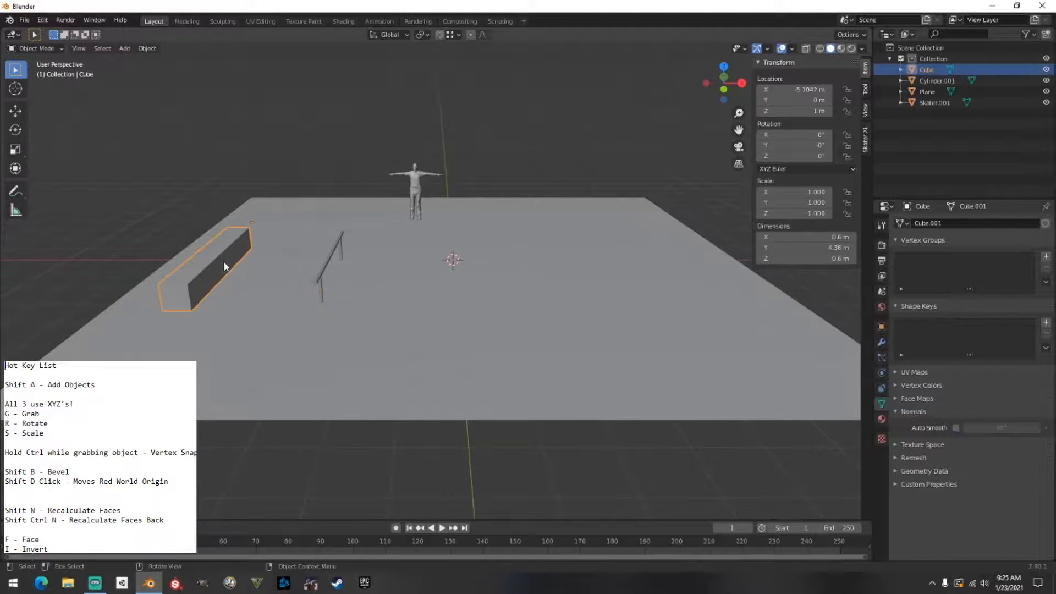
pyautogui.moveTo(223, 262); pyautogui.dragTo(595, 236, button='middle')
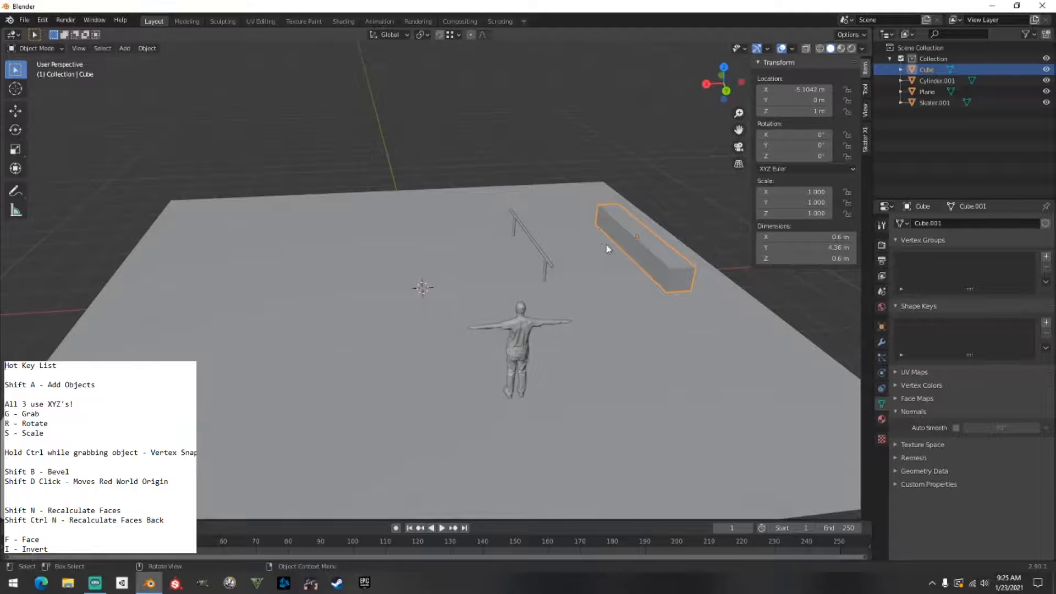
pyautogui.keyDown('shift'); pyautogui.moveTo(448, 296); pyautogui.dragTo(288, 297, button='middle'); pyautogui.keyUp('shift')
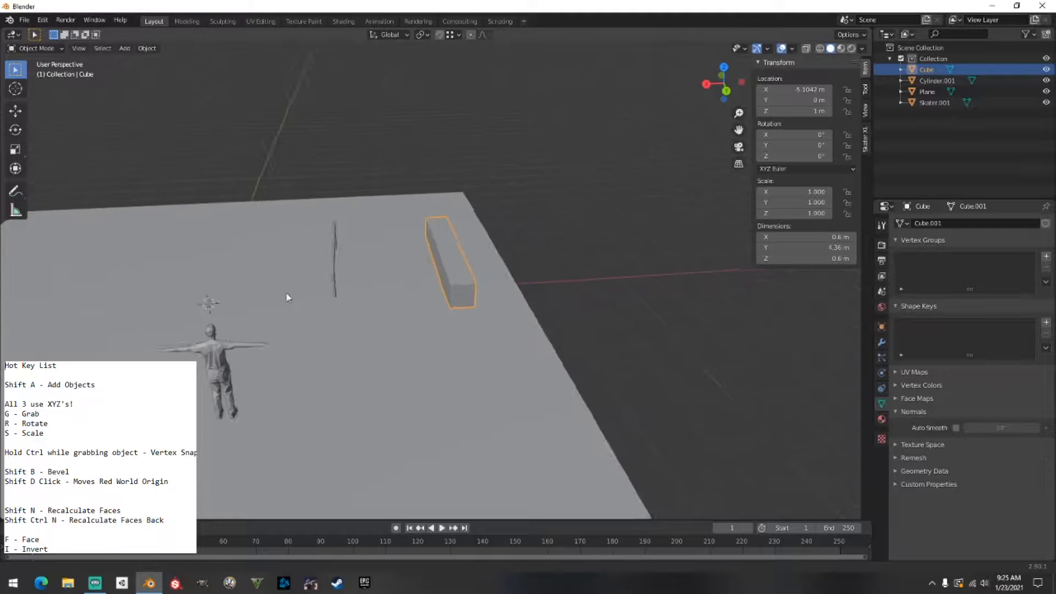
pyautogui.scroll(5, 449, 284)
pyautogui.moveTo(449, 284); pyautogui.dragTo(566, 269, button='middle')
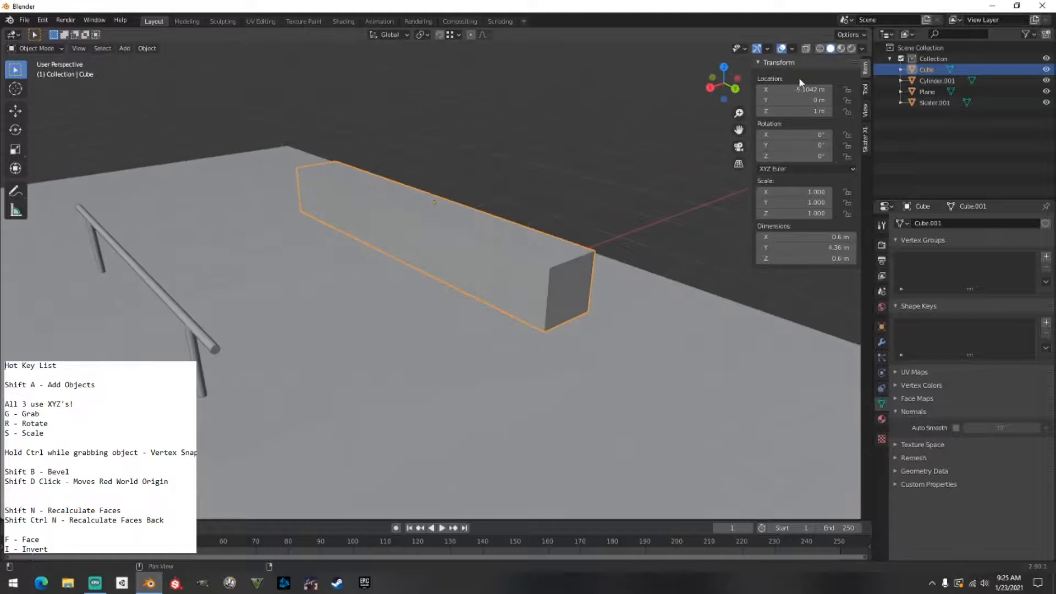
pyautogui.moveTo(665, 162); pyautogui.dragTo(380, 160, button='middle')
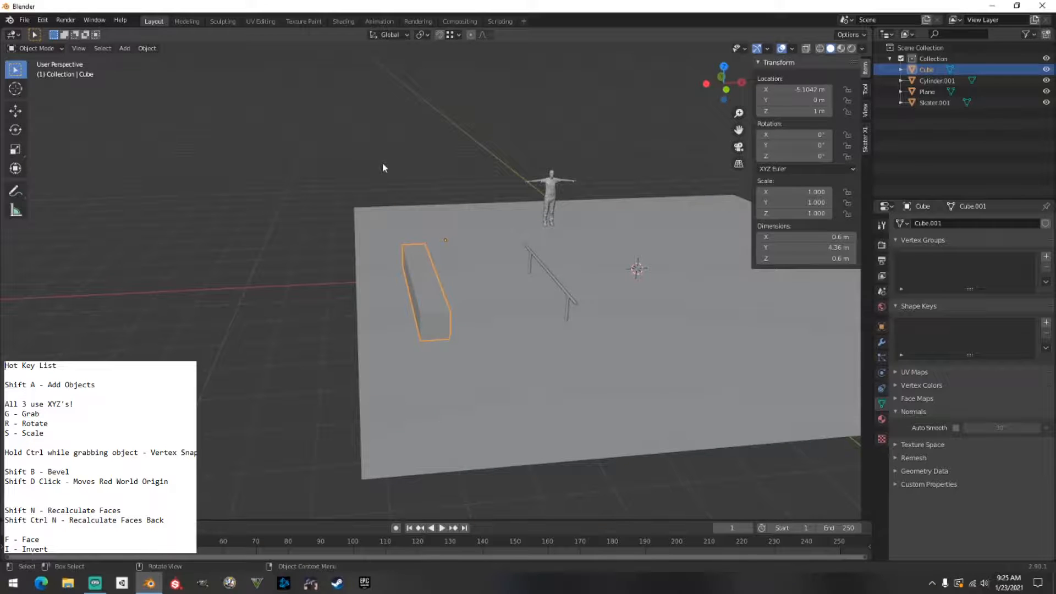
pyautogui.moveTo(594, 286); pyautogui.dragTo(546, 147, button='middle')
pyautogui.scroll(2, 455, 244)
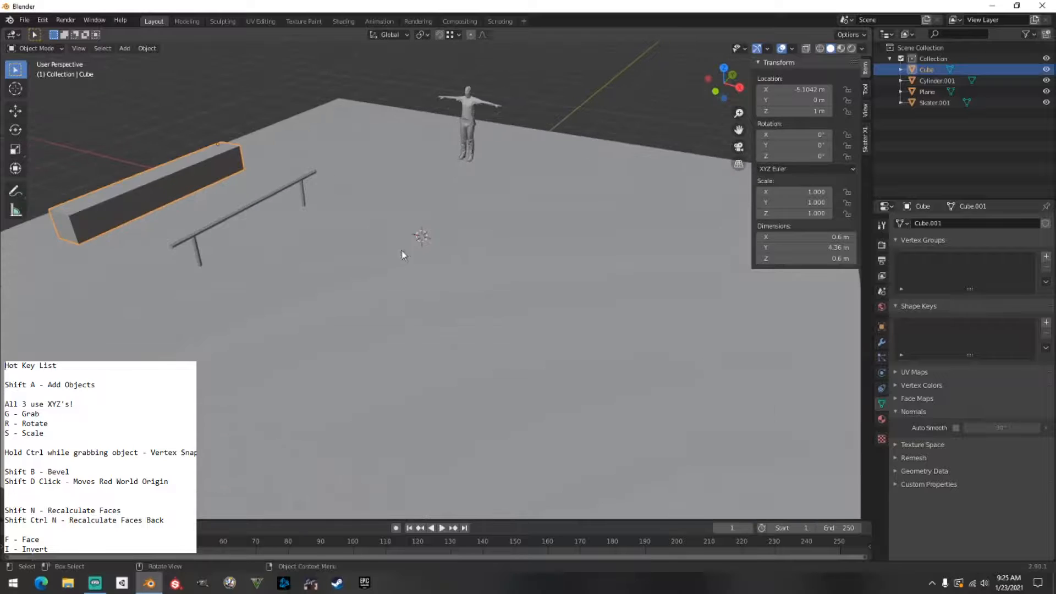
pyautogui.moveTo(402, 250); pyautogui.dragTo(440, 207, button='middle')
pyautogui.click(420, 98)
pyautogui.moveTo(413, 144); pyautogui.dragTo(399, 142, button='middle')
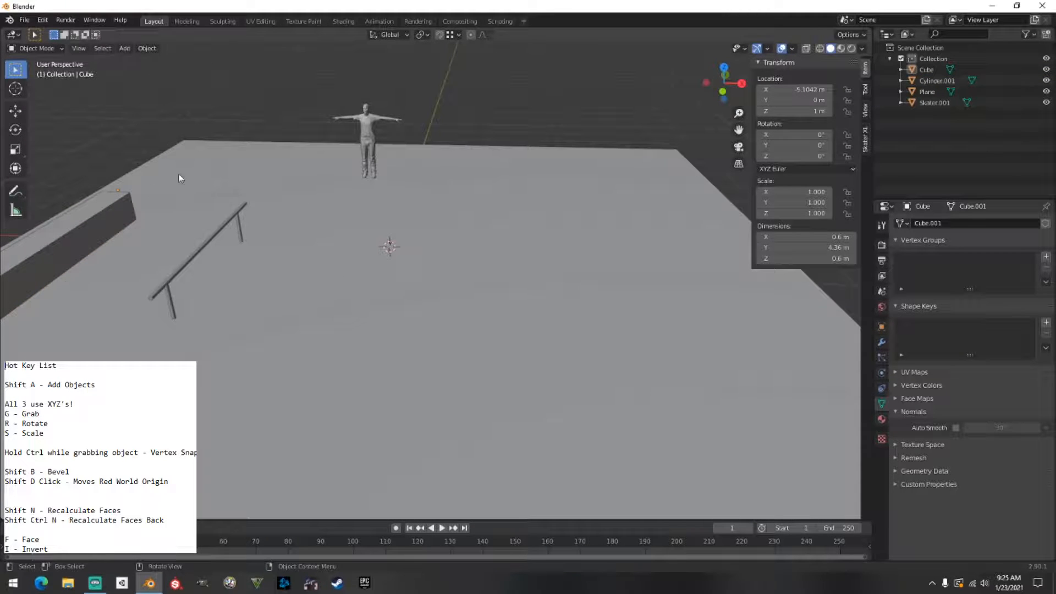
pyautogui.moveTo(512, 86)
pyautogui.mouseDown()
pyautogui.moveTo(487, 94)
pyautogui.moveTo(592, 111)
pyautogui.moveTo(607, 99)
pyautogui.mouseUp()
pyautogui.scroll(-5, 469, 255)
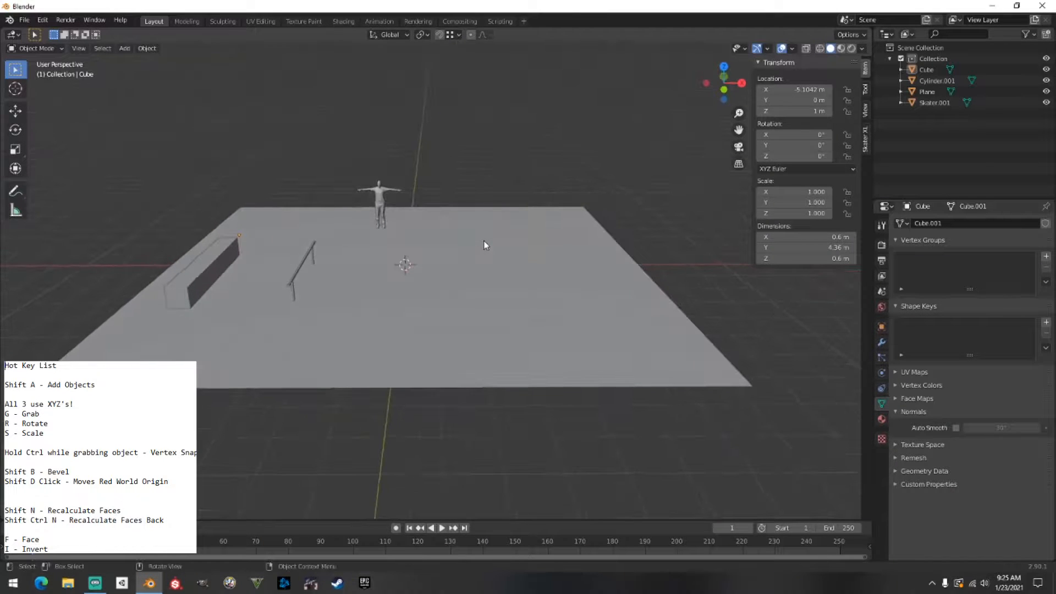
# Add a 2 m by 2 m plane mesh at the world origin on the ground.
pyautogui.hotkey('shift', 'a')
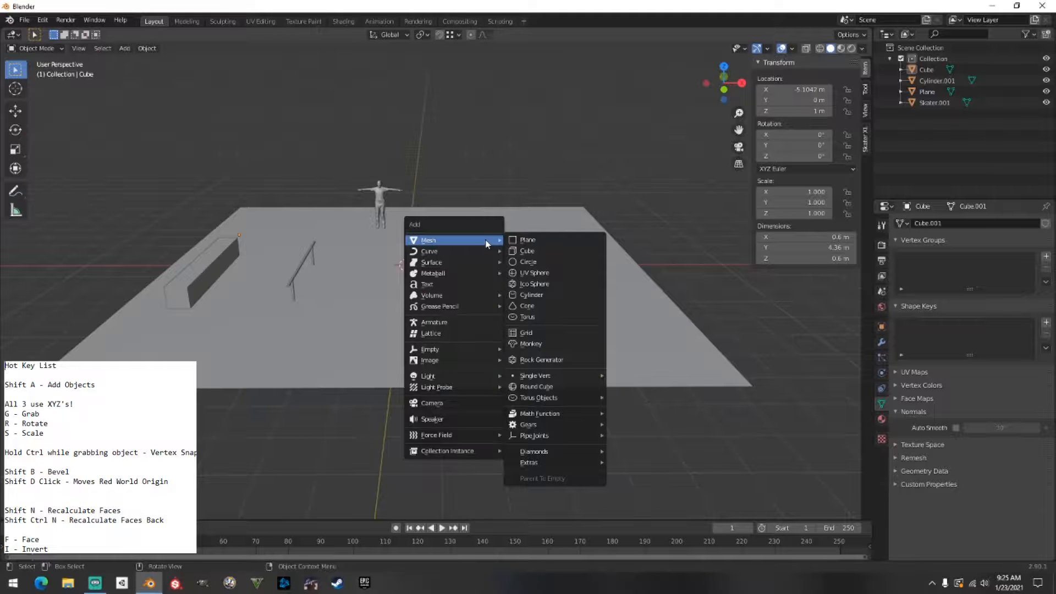
pyautogui.click(568, 242)
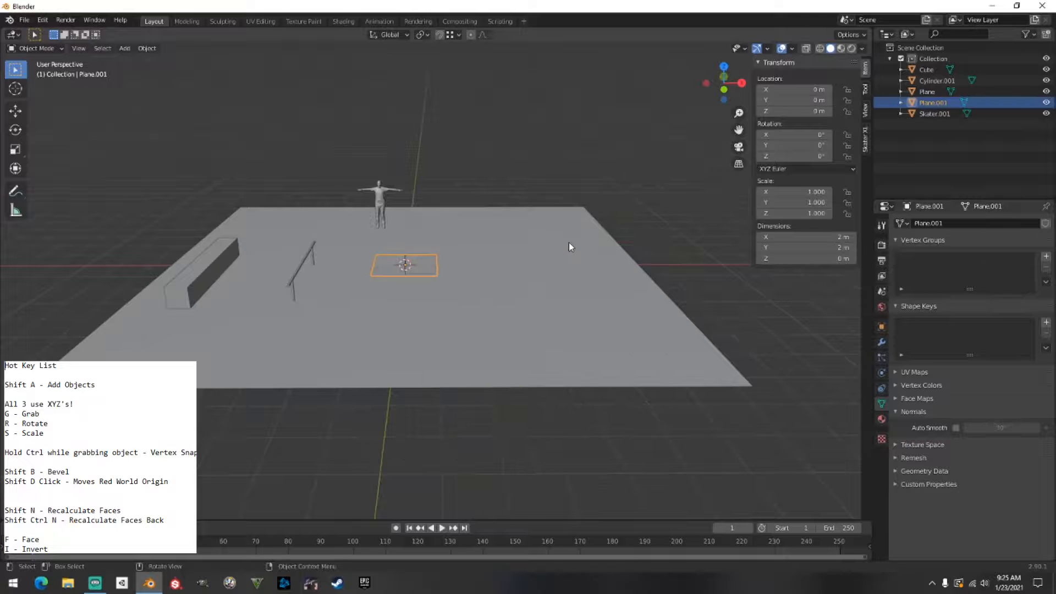
pyautogui.moveTo(568, 242); pyautogui.dragTo(321, 245, button='middle')
pyautogui.scroll(3, 418, 251)
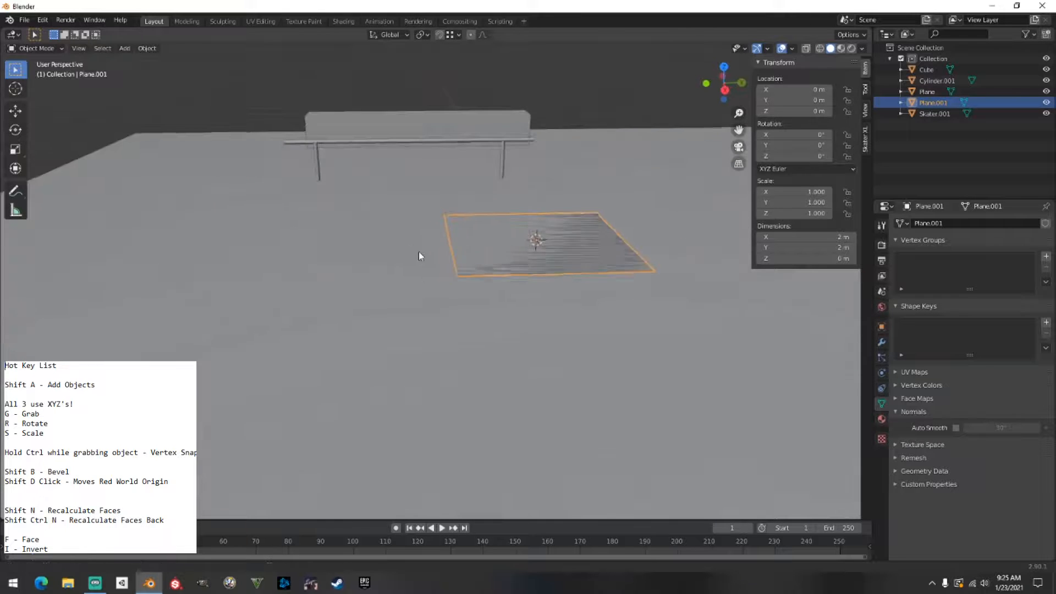
pyautogui.keyDown('shift'); pyautogui.moveTo(419, 253); pyautogui.dragTo(298, 286, button='middle'); pyautogui.keyUp('shift')
pyautogui.scroll(-3, 322, 279)
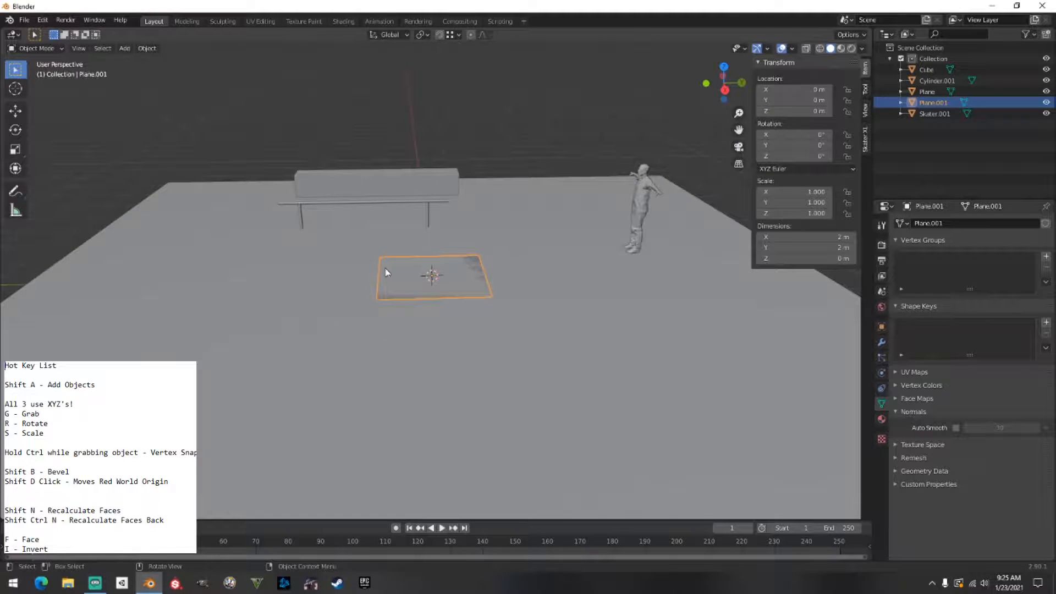
pyautogui.press('Tab')
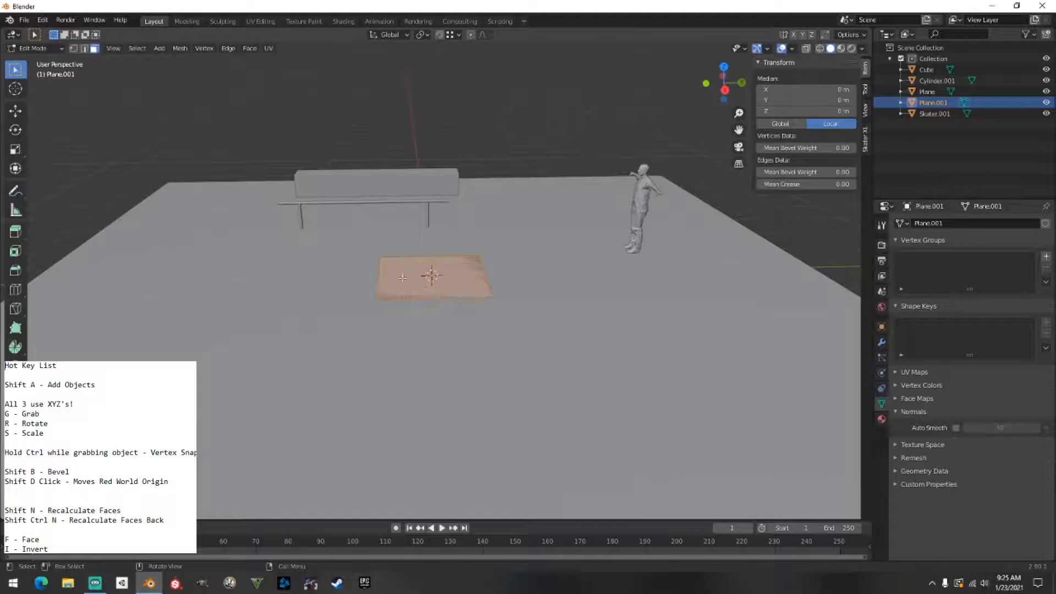
pyautogui.hotkey('alt', 'a')
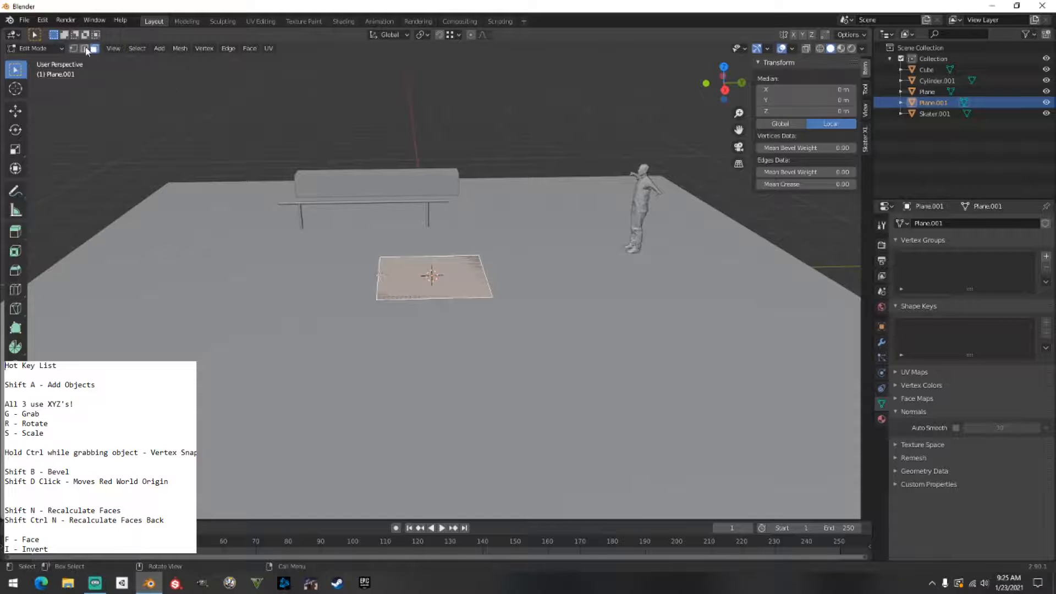
pyautogui.press('Tab')
pyautogui.click(418, 280)
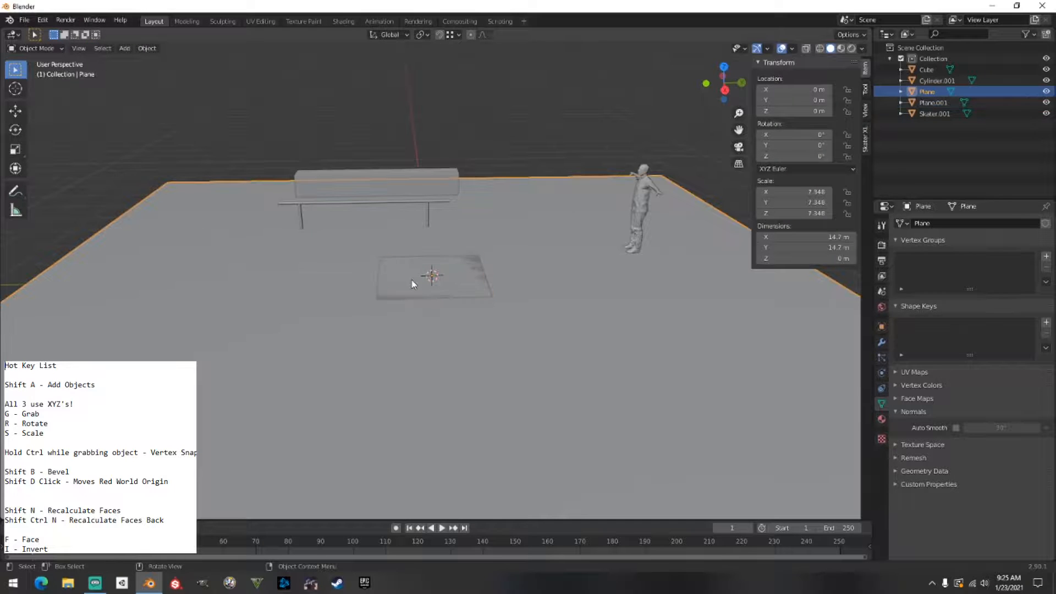
pyautogui.click(413, 284)
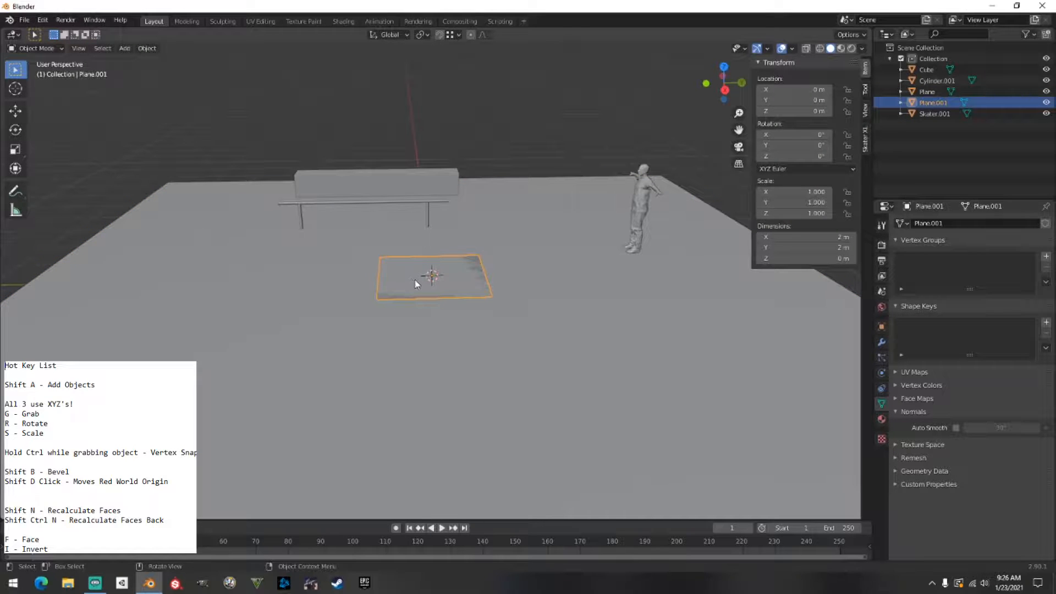
# Extrude the plane's edge at Y -1 m upward along global Z by about 0.32 m to form an upright wall.
pyautogui.press('Tab')
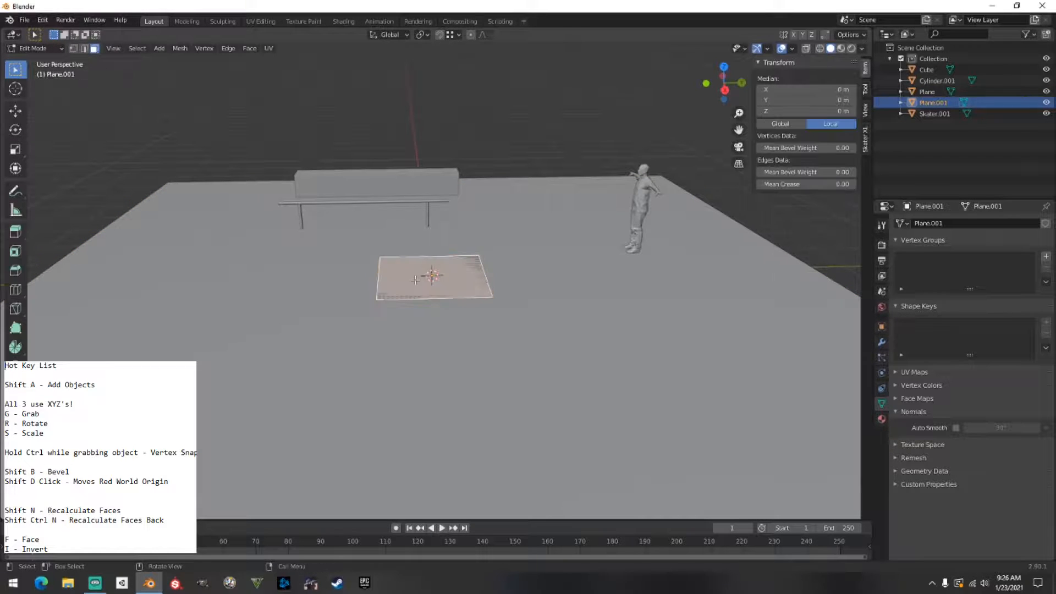
pyautogui.click(84, 49)
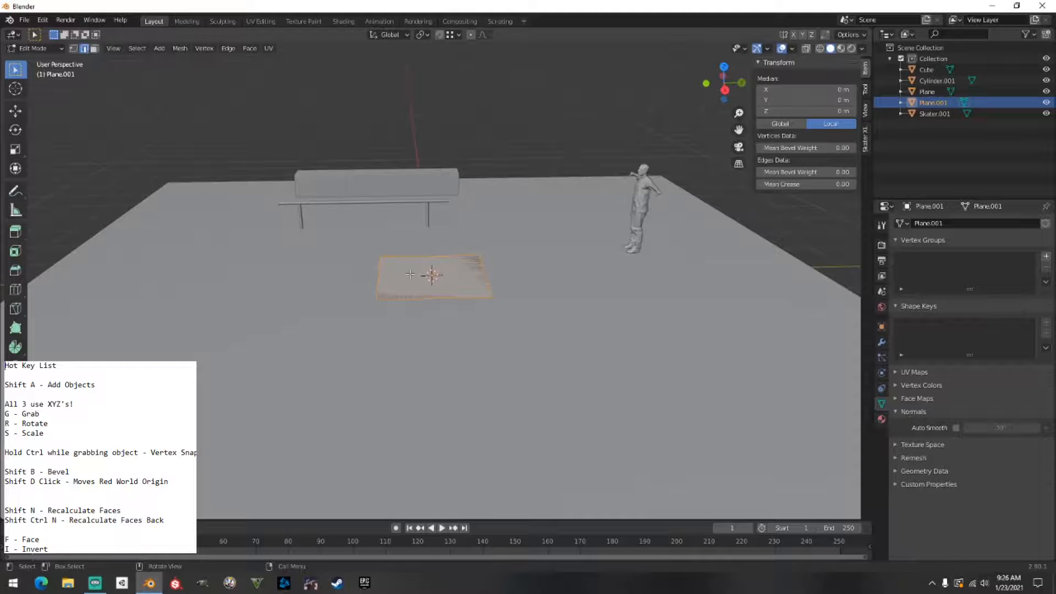
pyautogui.click(385, 278)
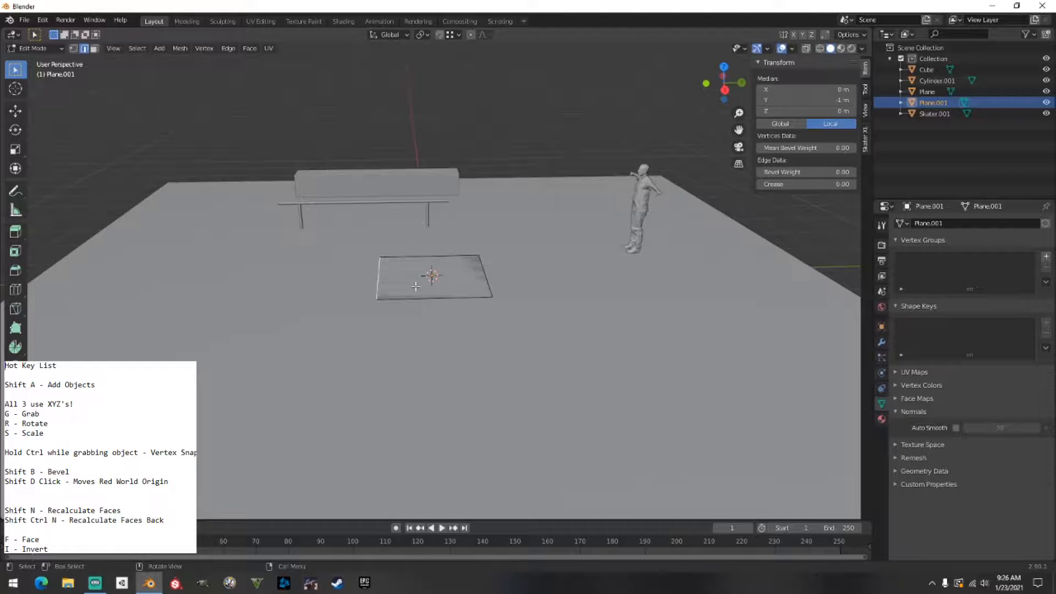
pyautogui.press('g')
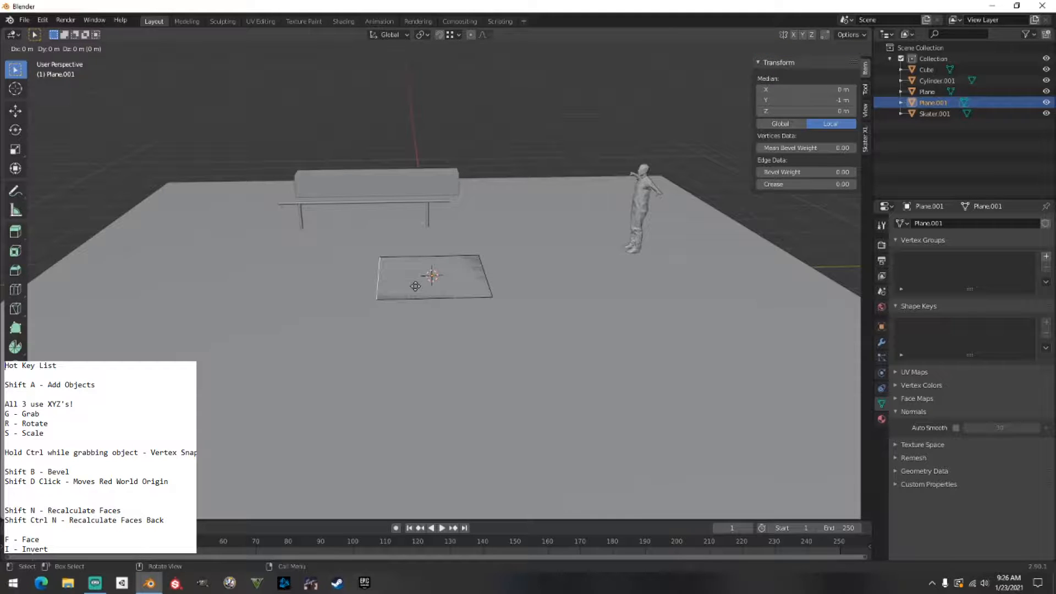
pyautogui.press('z')
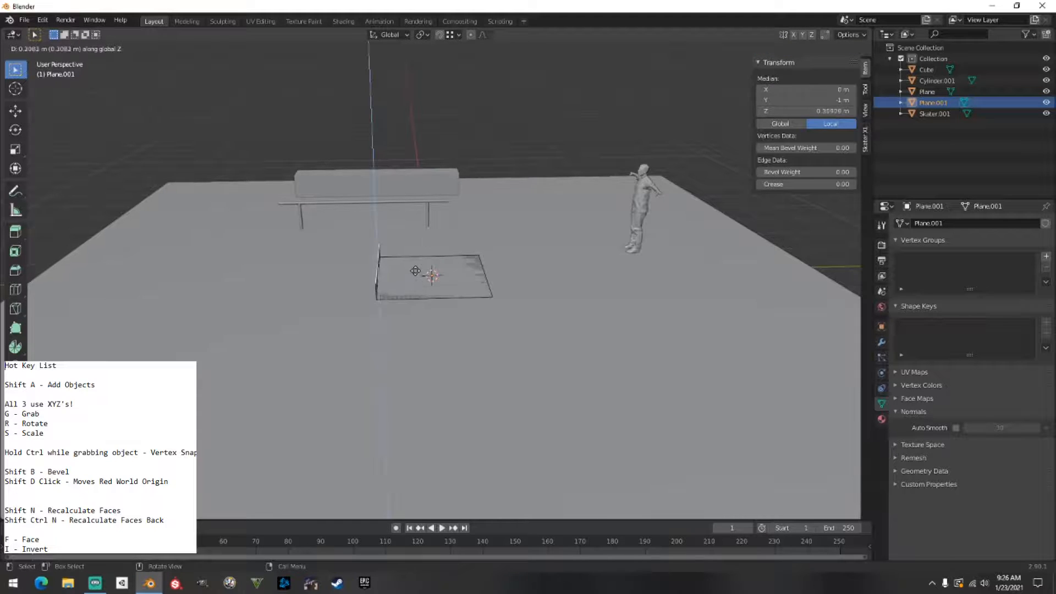
pyautogui.click(416, 270)
# Adjust the height of the wall's upper edge along global Z to about 0.37 m above the ground.
pyautogui.moveTo(417, 268); pyautogui.dragTo(384, 238, button='middle')
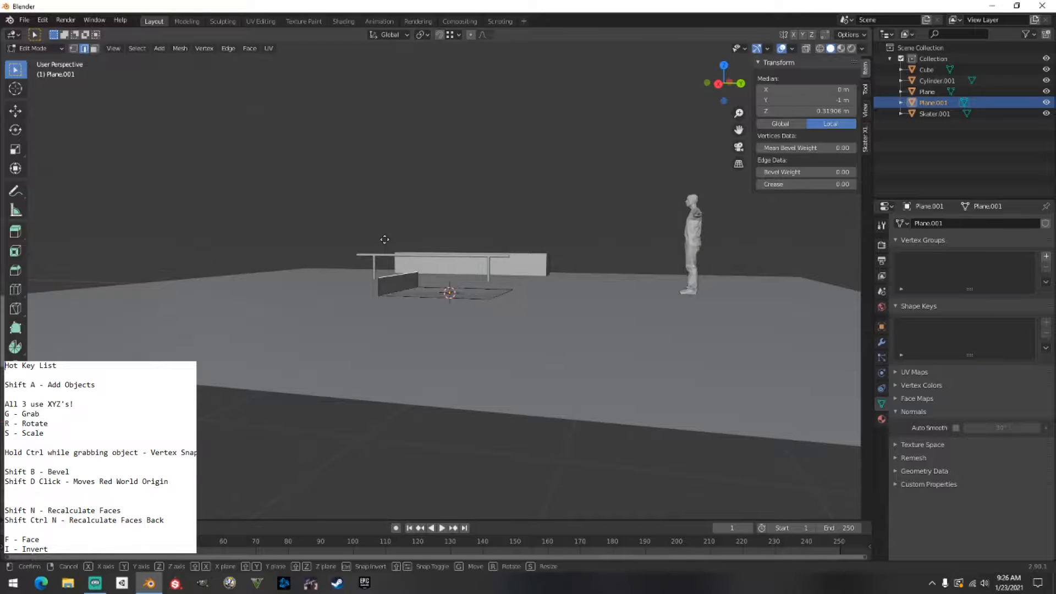
pyautogui.press('g')
pyautogui.press('z')
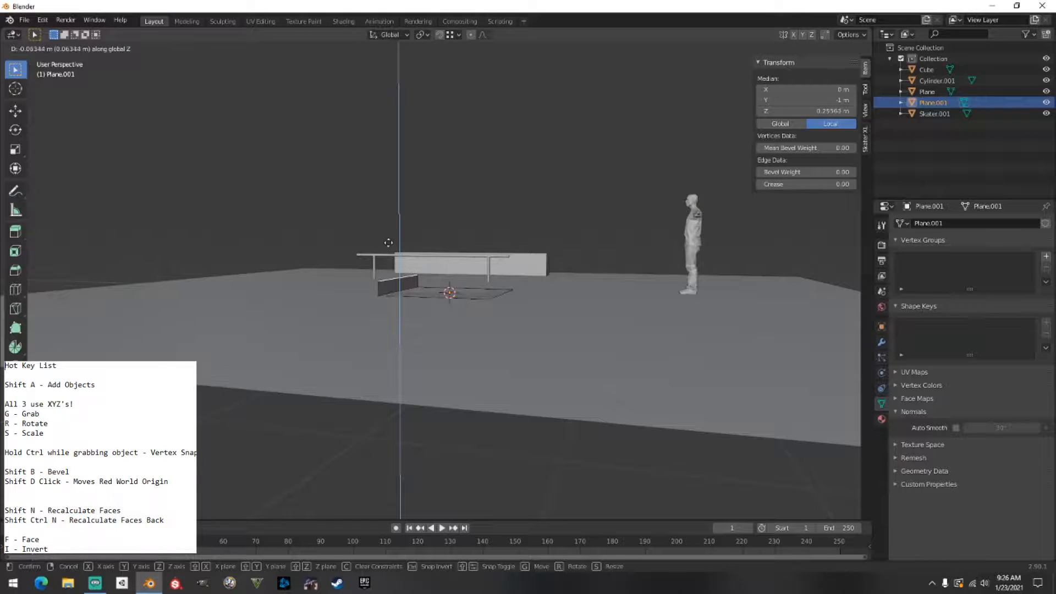
pyautogui.click(389, 243)
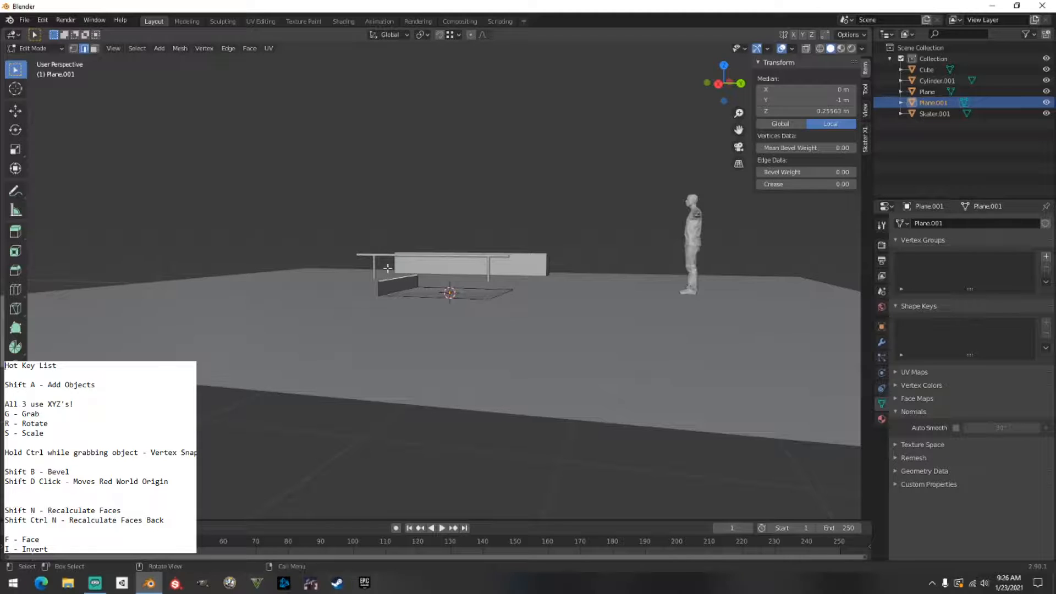
pyautogui.press('g')
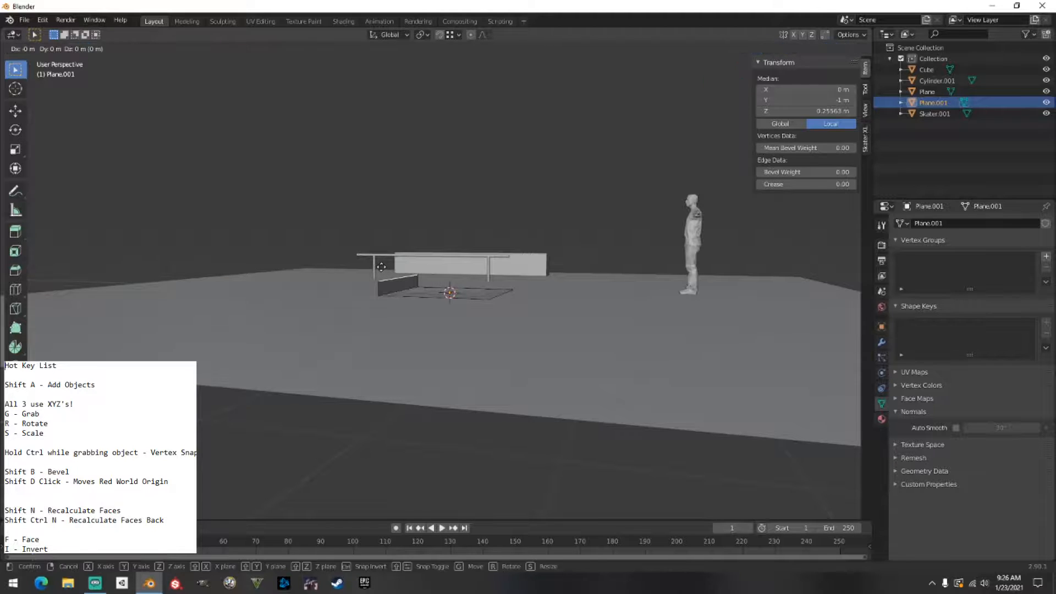
pyautogui.press('z')
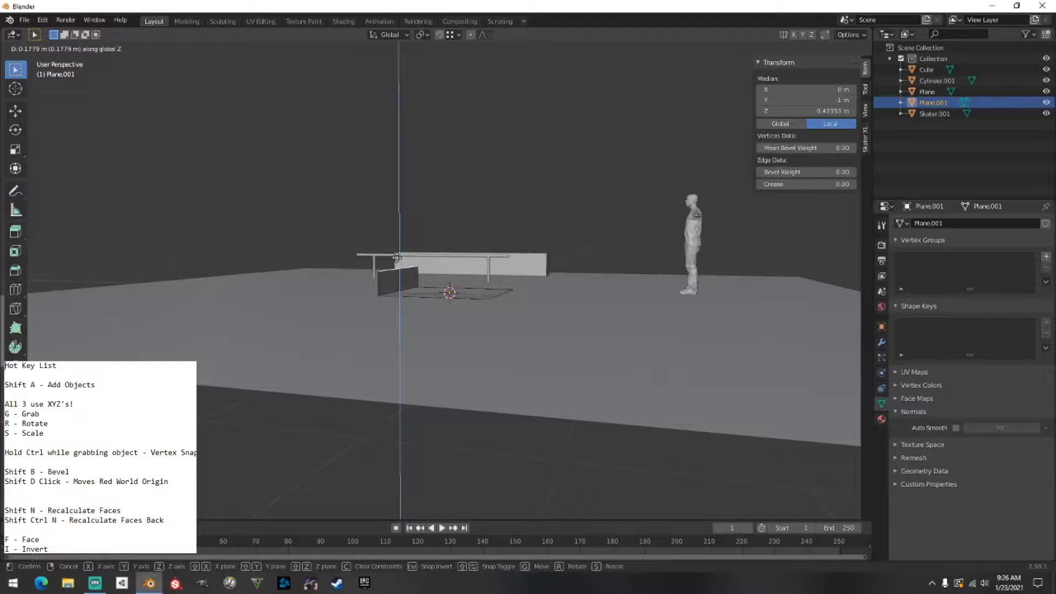
pyautogui.click(394, 252)
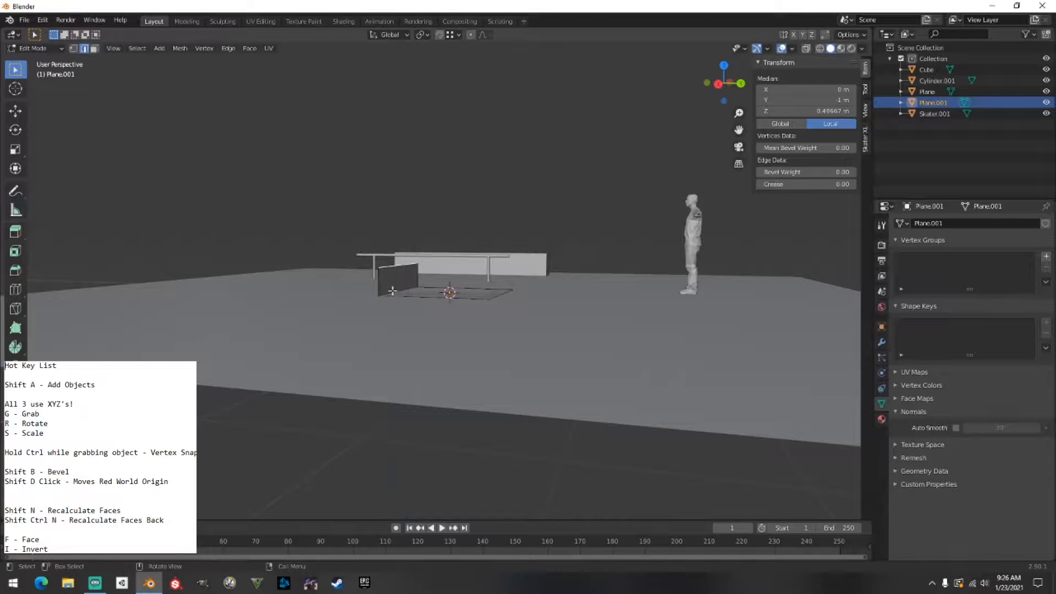
pyautogui.press('g')
pyautogui.press('z')
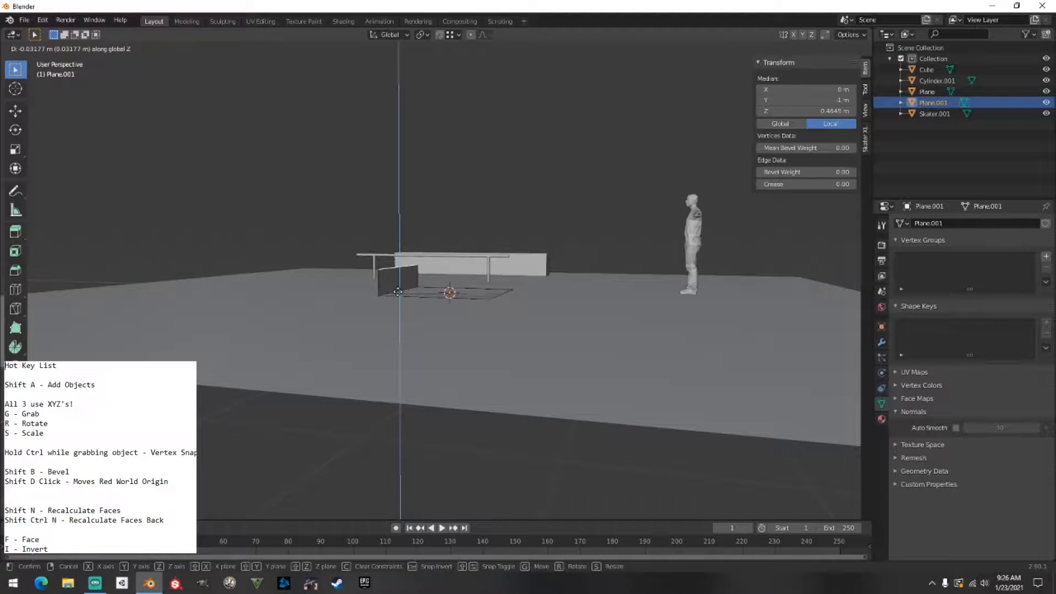
pyautogui.click(398, 292)
pyautogui.moveTo(398, 292)
pyautogui.mouseDown(button='middle')
pyautogui.moveTo(423, 327)
pyautogui.moveTo(408, 281)
pyautogui.moveTo(388, 300)
pyautogui.moveTo(381, 291)
pyautogui.mouseUp(button='middle')
pyautogui.scroll(4, 423, 327)
pyautogui.press('g')
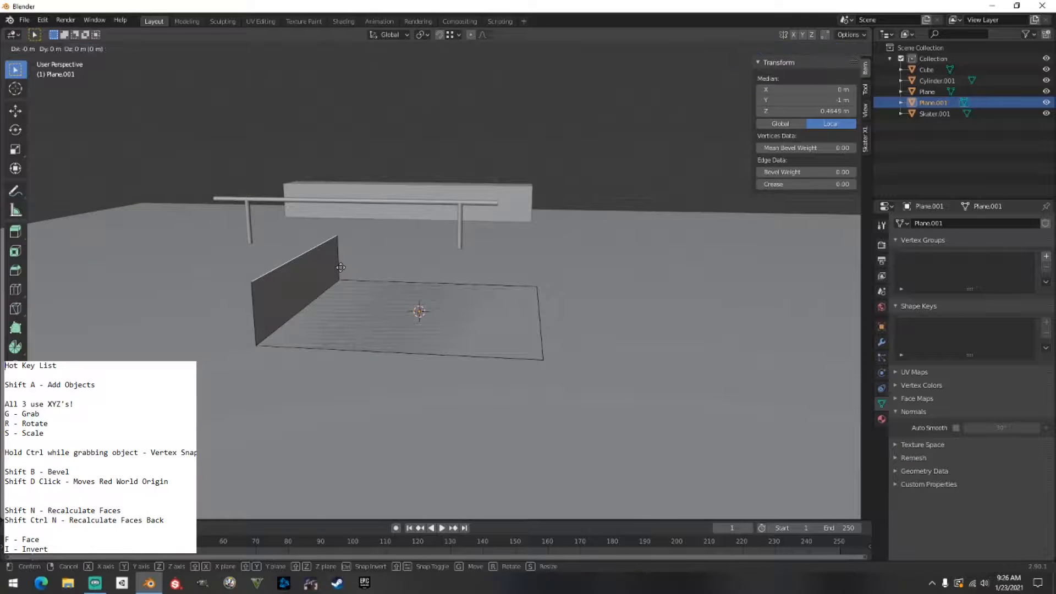
pyautogui.click(339, 276)
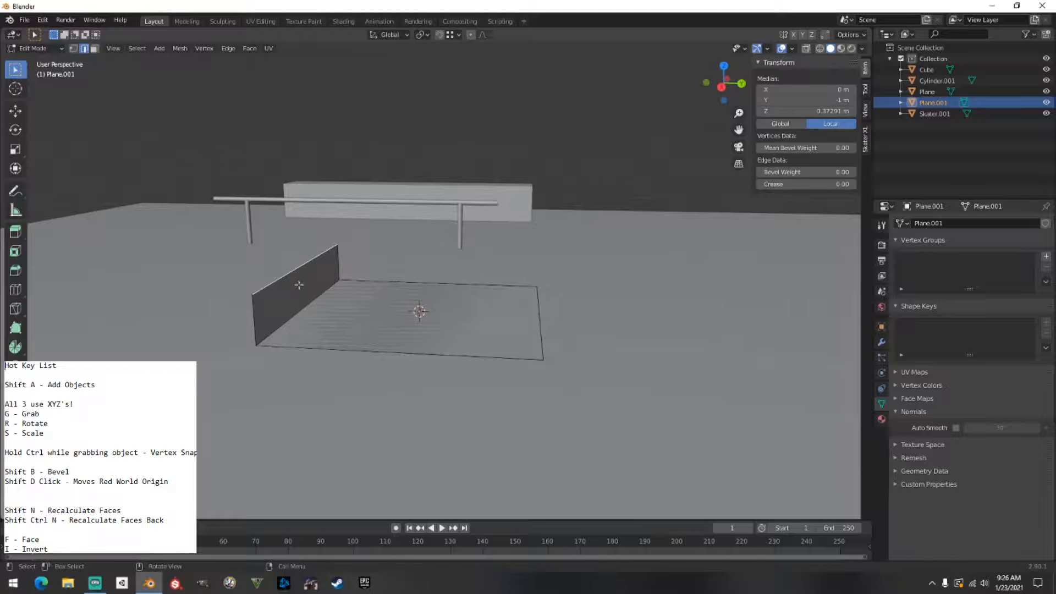
# Fill a sloped face between the wall's upper edge and the opposite ground edge, and deselect the geometry.
pyautogui.keyDown('shift'); pyautogui.click(543, 319); pyautogui.keyUp('shift')
pyautogui.press('f')
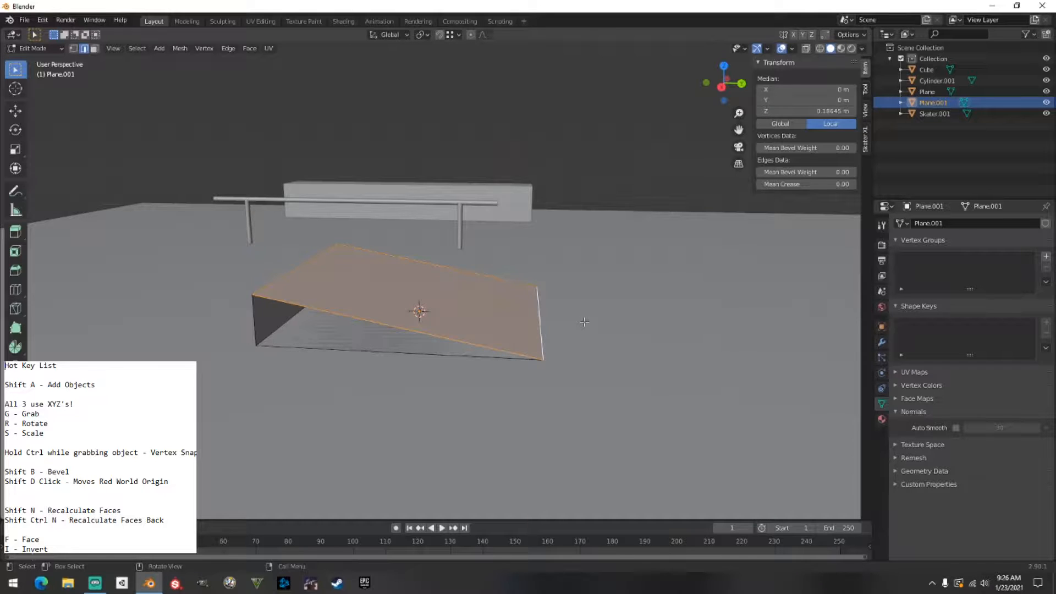
pyautogui.moveTo(627, 311); pyautogui.dragTo(22, 290, button='middle')
pyautogui.scroll(-3, 192, 308)
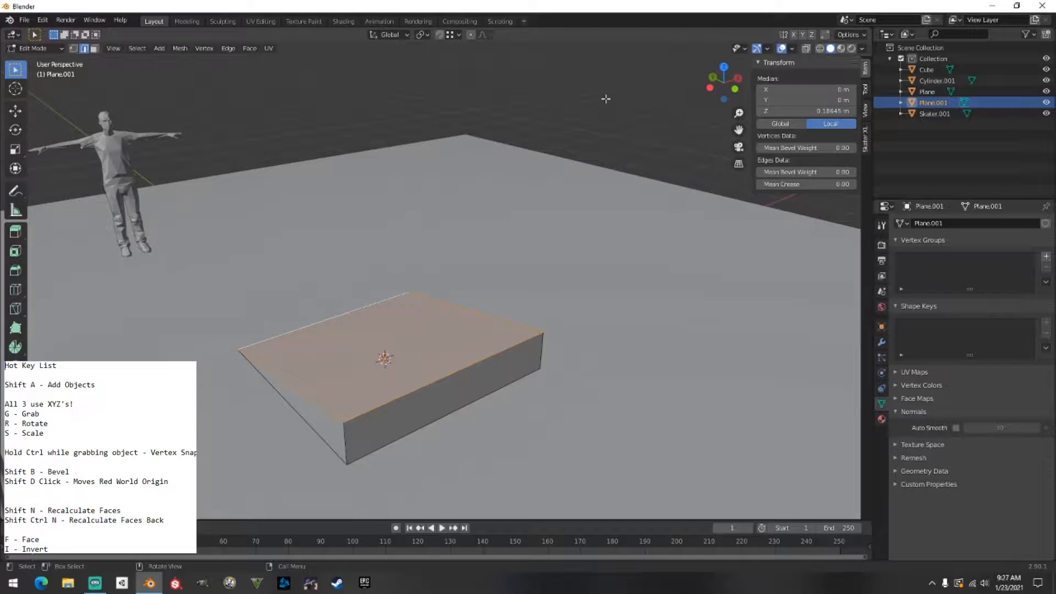
pyautogui.click(556, 149)
pyautogui.moveTo(556, 148); pyautogui.dragTo(679, 142, button='middle')
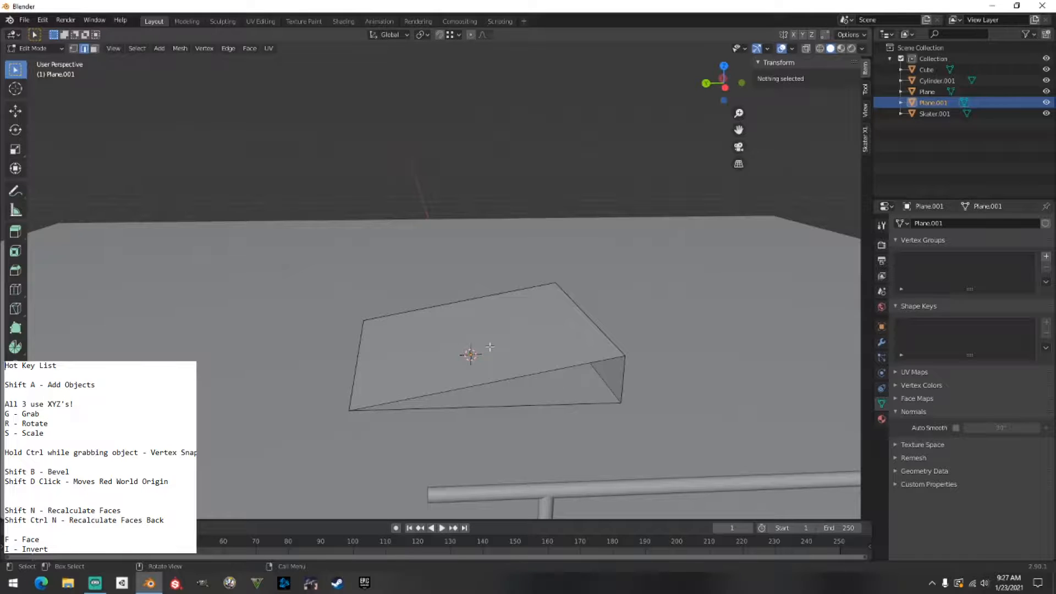
# Try out edge selections around the sloped face: its four borders, its two side edges, and the raised edge alone.
pyautogui.click(441, 309)
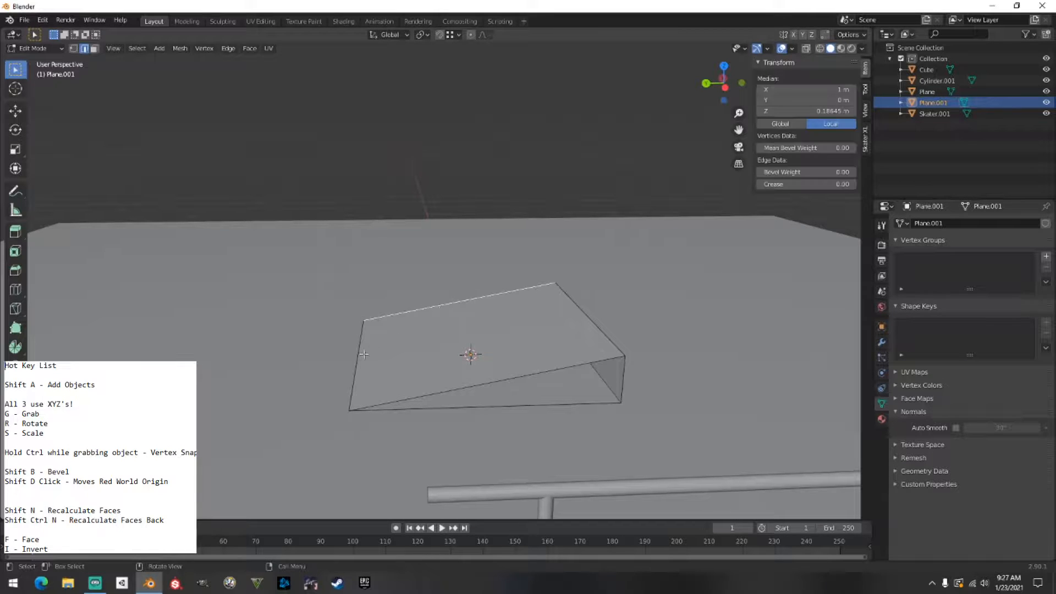
pyautogui.keyDown('shift'); pyautogui.click(441, 323); pyautogui.keyUp('shift')
pyautogui.keyDown('shift'); pyautogui.click(477, 376); pyautogui.keyUp('shift')
pyautogui.keyDown('shift'); pyautogui.click(561, 313); pyautogui.keyUp('shift')
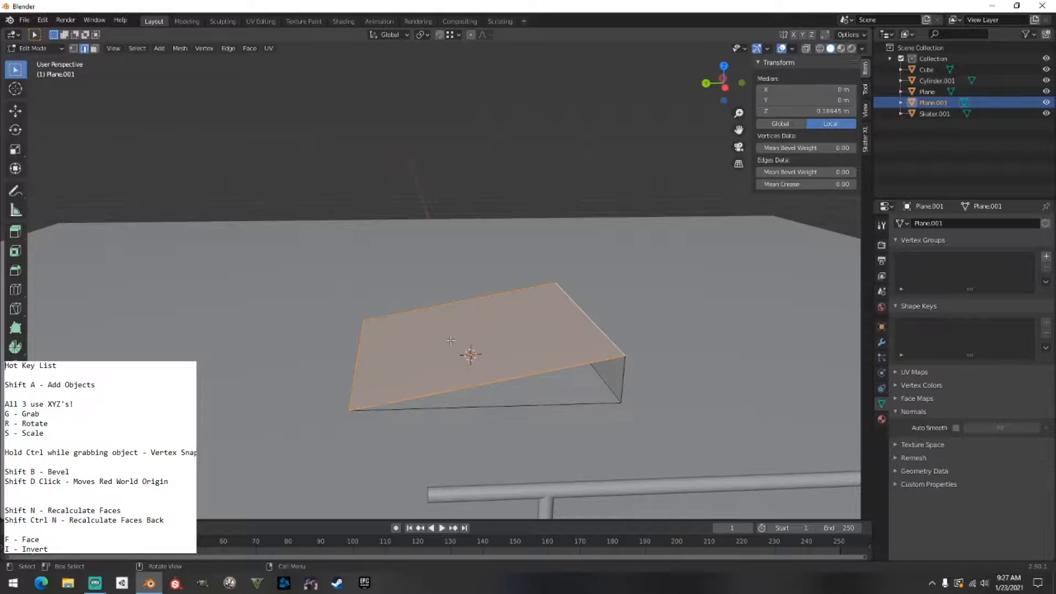
pyautogui.click(473, 305)
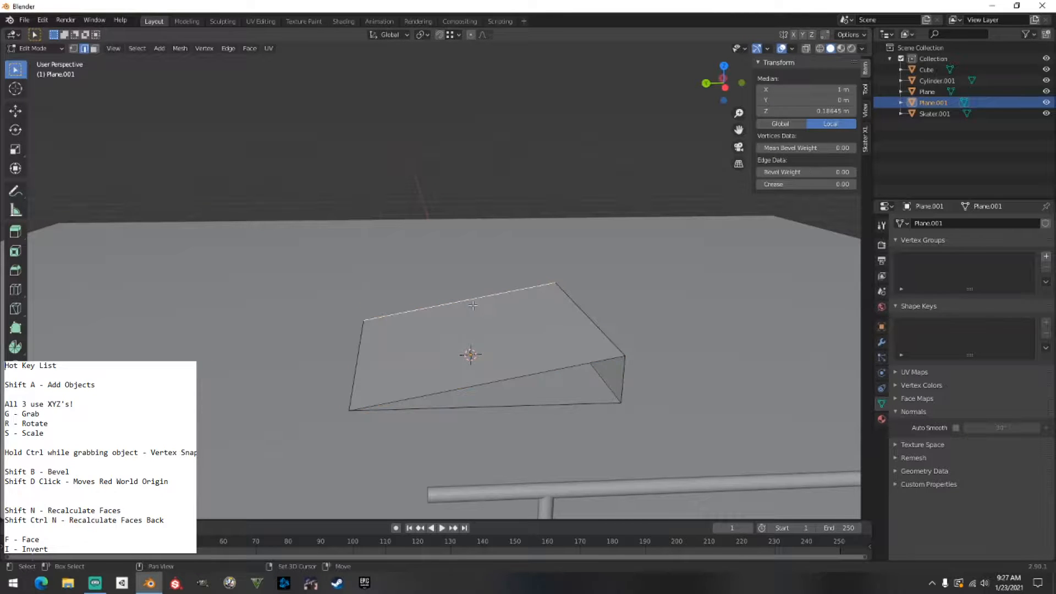
pyautogui.keyDown('shift'); pyautogui.click(517, 366); pyautogui.keyUp('shift')
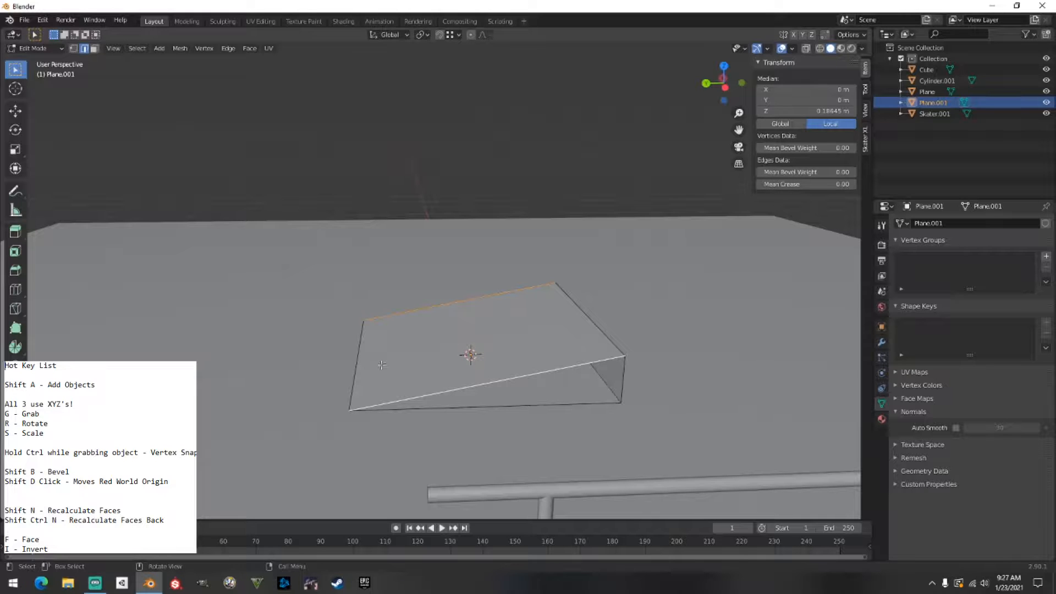
pyautogui.hotkey('alt', 'a')
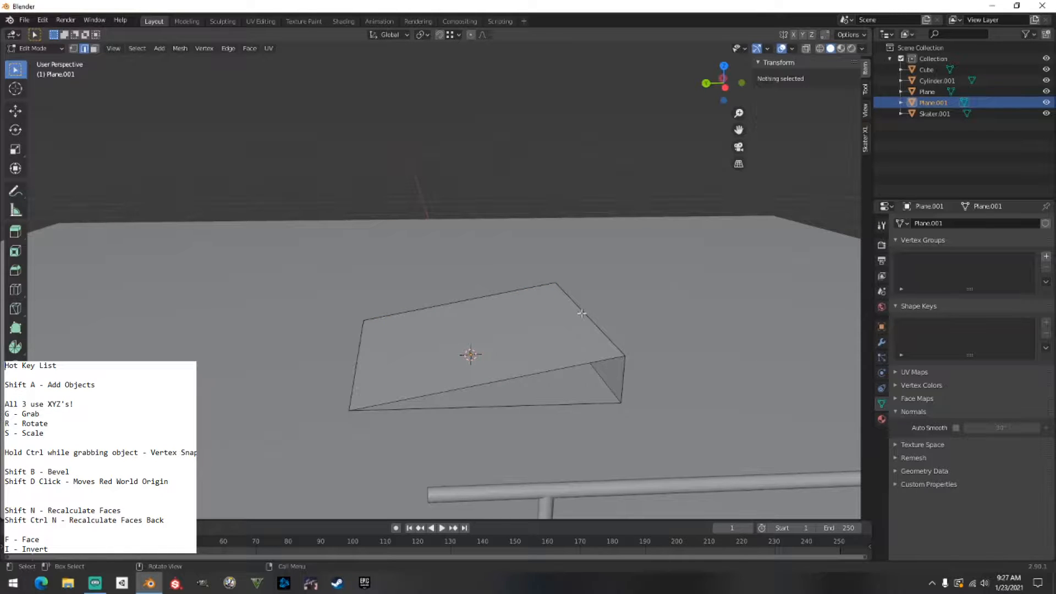
pyautogui.click(582, 312)
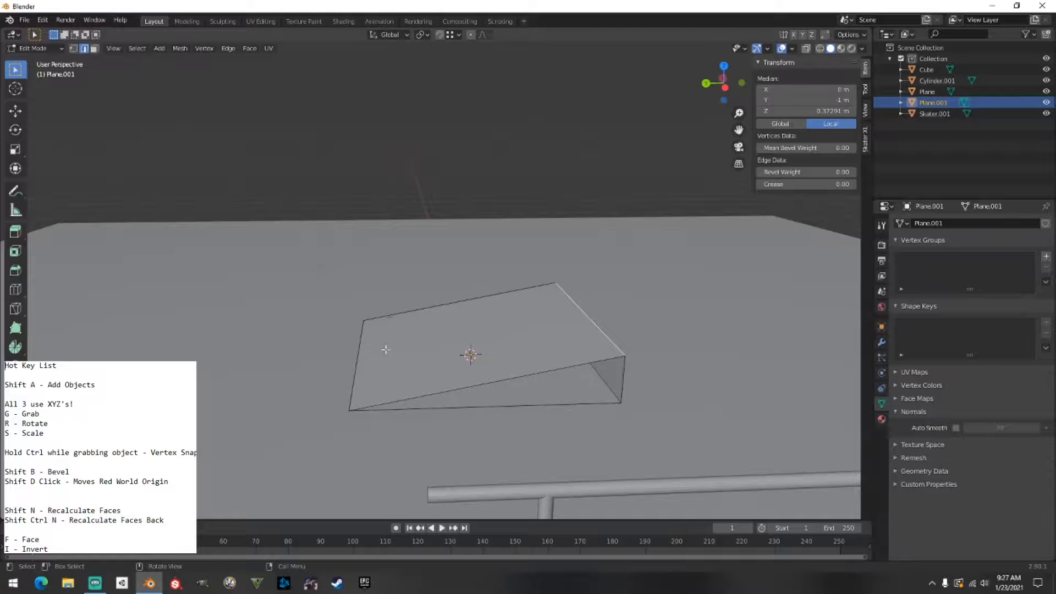
pyautogui.scroll(-4, 401, 341)
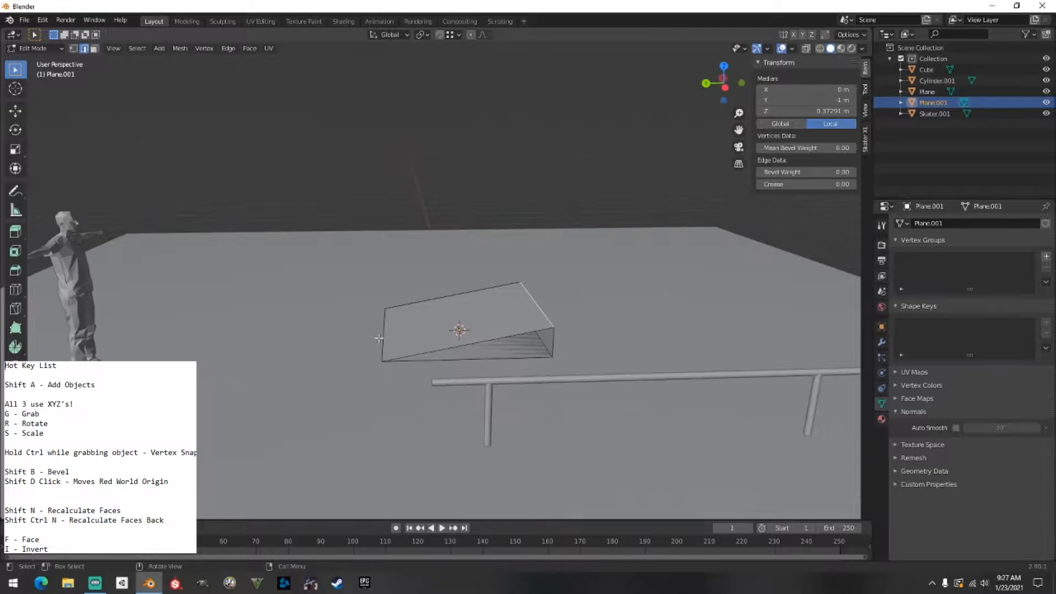
pyautogui.scroll(2, 393, 341)
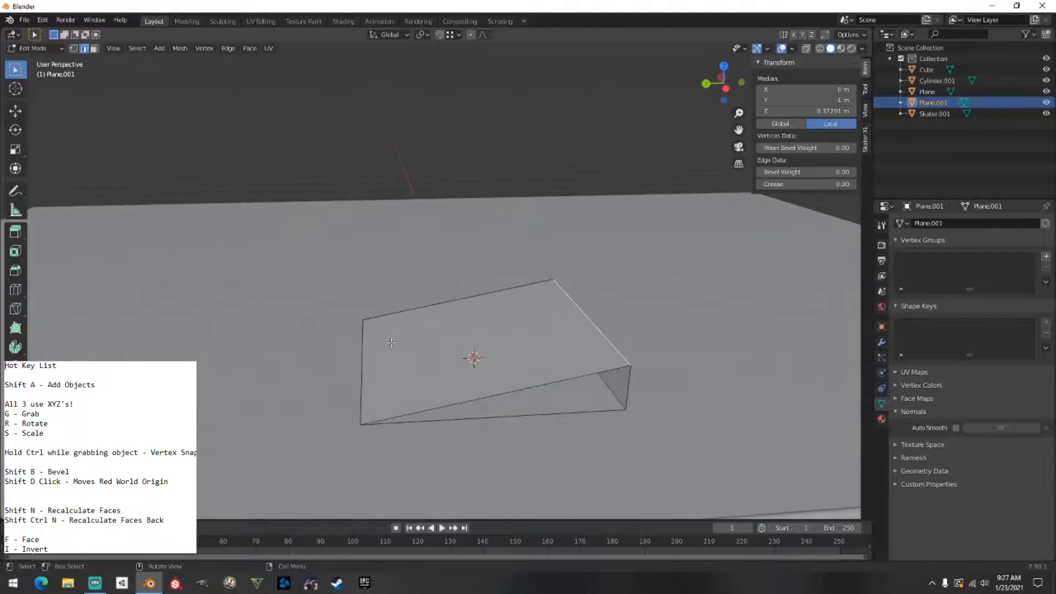
# Delete the ramp's sloped face, leaving the base and the upright wall.
pyautogui.click(95, 48)
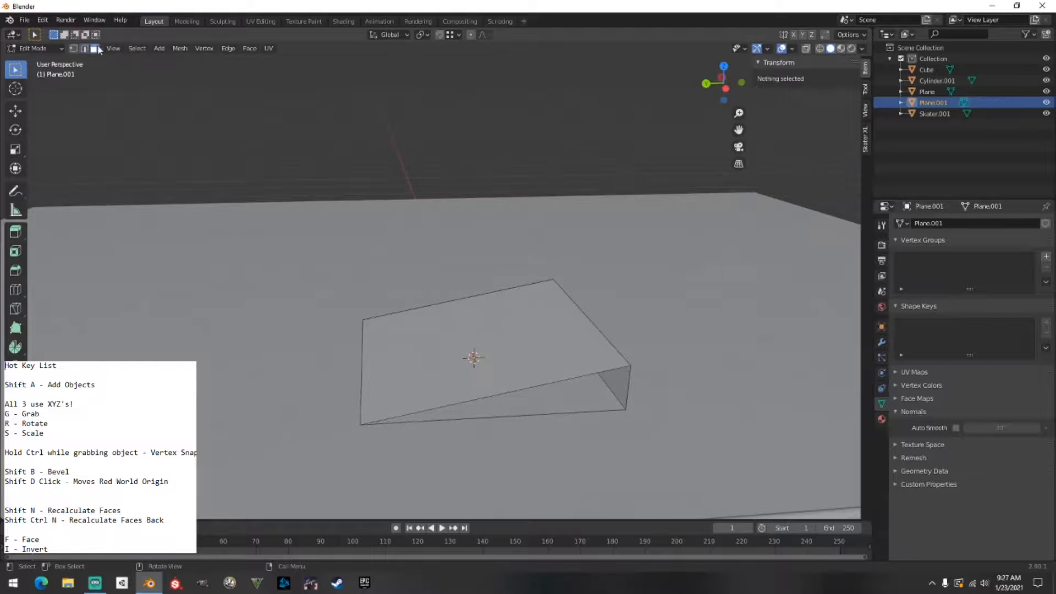
pyautogui.click(471, 314)
pyautogui.rightClick(473, 316)
pyautogui.click(461, 531)
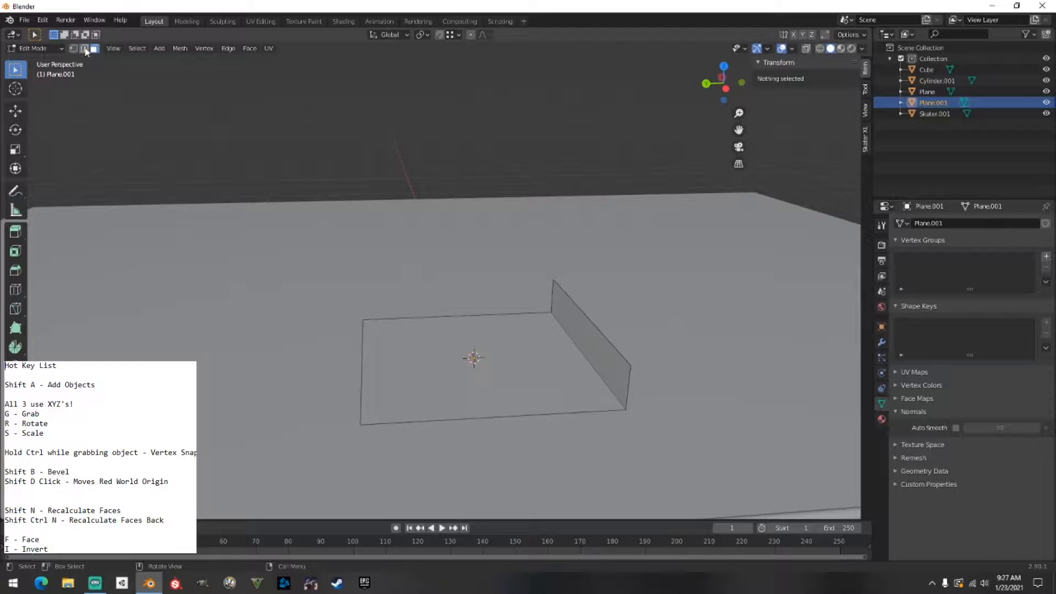
# Try to fill a face from the six outer edges of the base and wall together, and undo the fill.
pyautogui.click(85, 49)
pyautogui.click(572, 311)
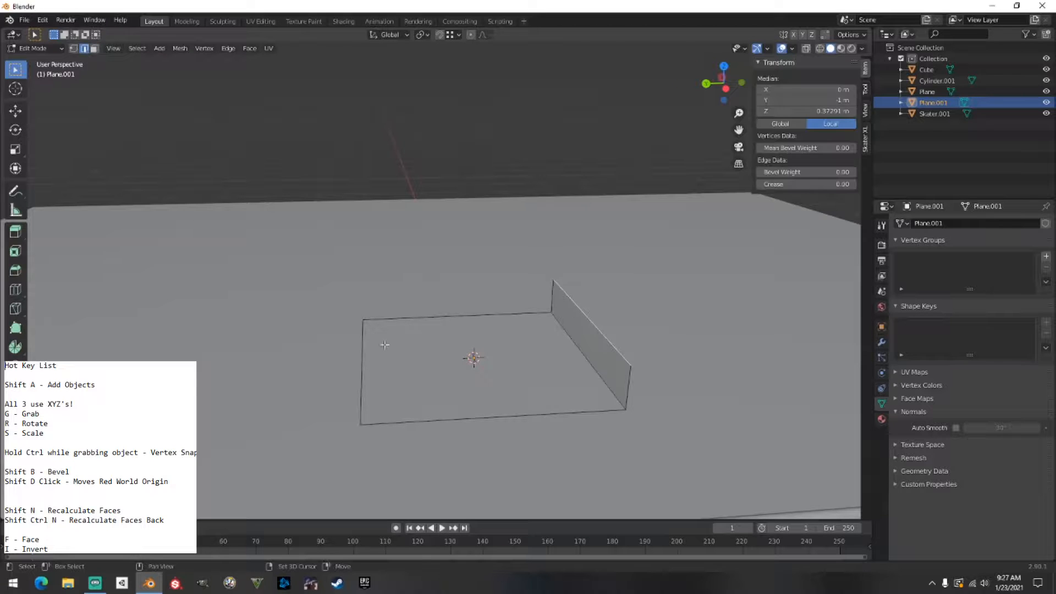
pyautogui.keyDown('shift'); pyautogui.click(362, 347); pyautogui.keyUp('shift')
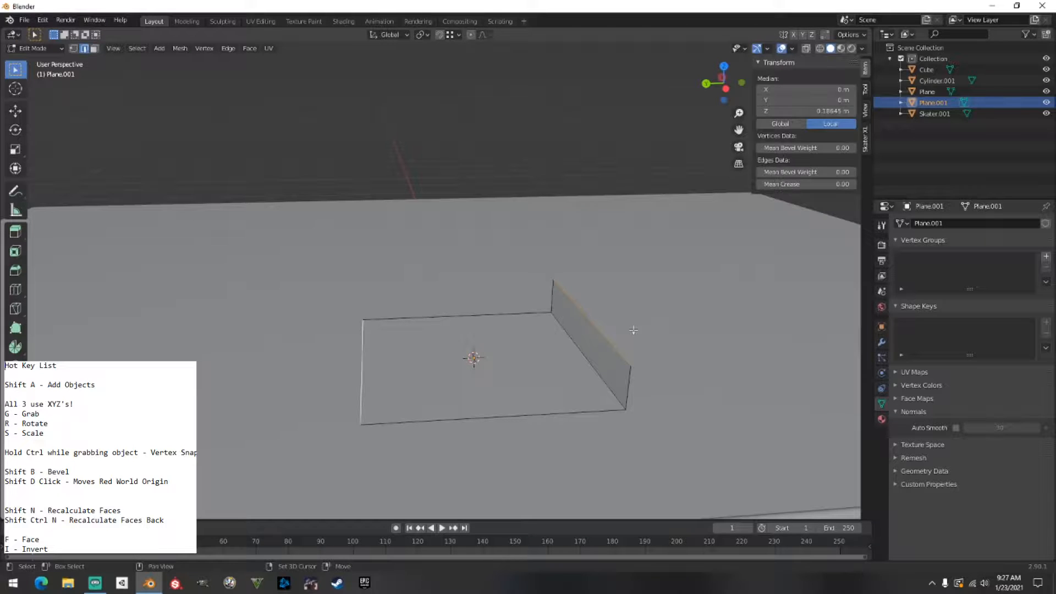
pyautogui.keyDown('shift'); pyautogui.click(523, 316); pyautogui.keyUp('shift')
pyautogui.keyDown('shift'); pyautogui.click(557, 298); pyautogui.keyUp('shift')
pyautogui.keyDown('shift'); pyautogui.click(628, 386); pyautogui.keyUp('shift')
pyautogui.keyDown('shift'); pyautogui.click(575, 414); pyautogui.keyUp('shift')
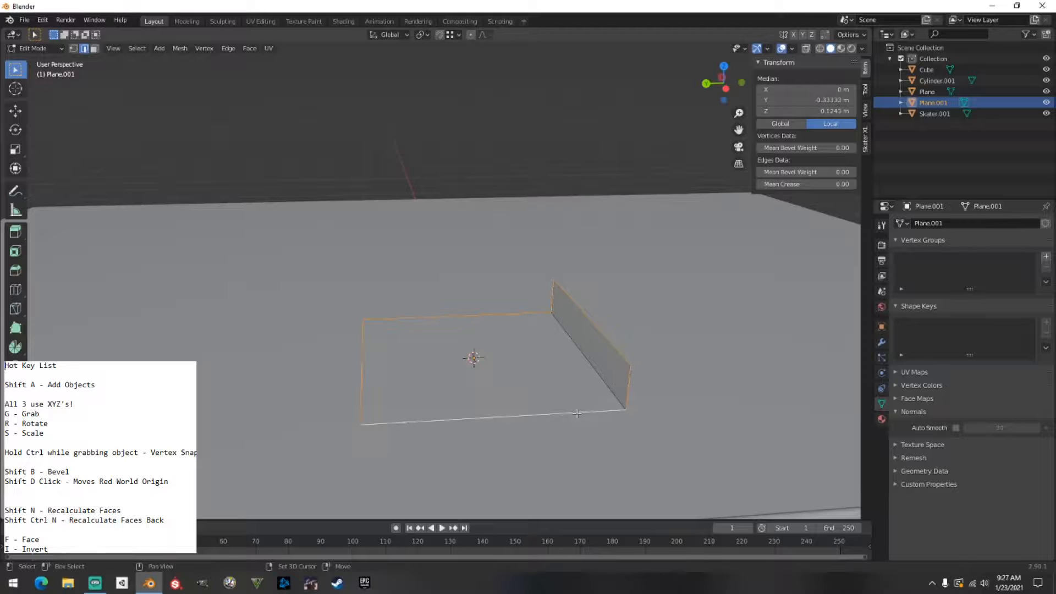
pyautogui.press('f')
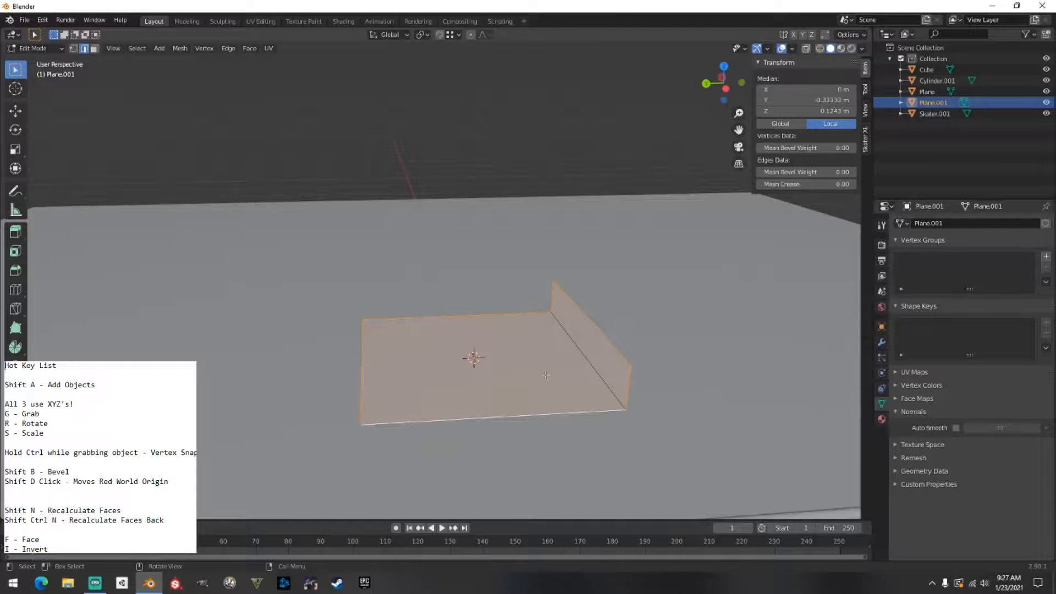
pyautogui.hotkey('ctrl', 'z')
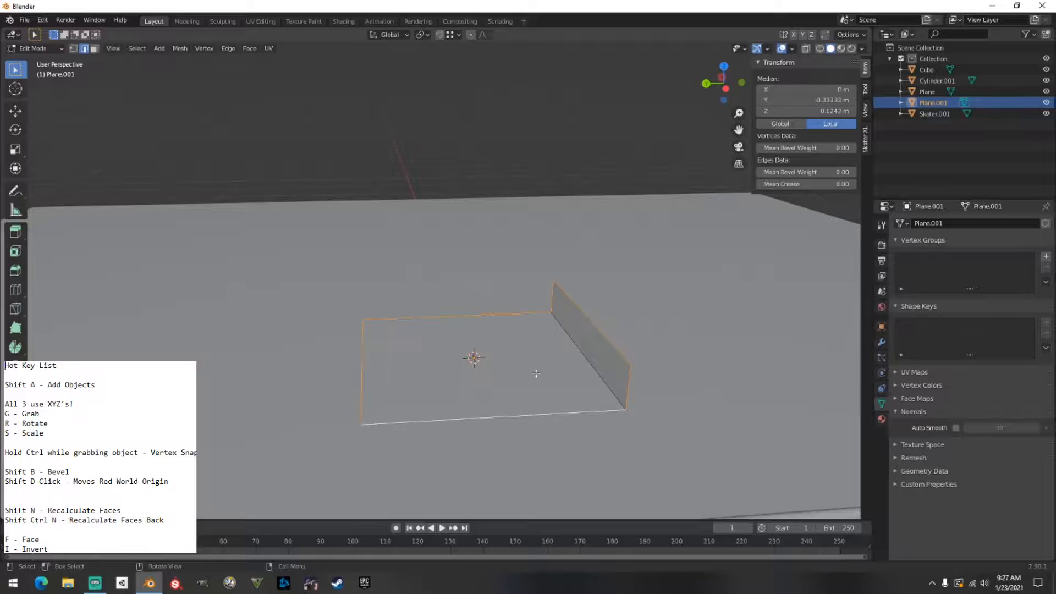
# Fill the ramp's sloped face using only the wall's upper edge and the opposite ground edge of the base.
pyautogui.click(593, 324)
pyautogui.keyDown('shift'); pyautogui.click(362, 350); pyautogui.keyUp('shift')
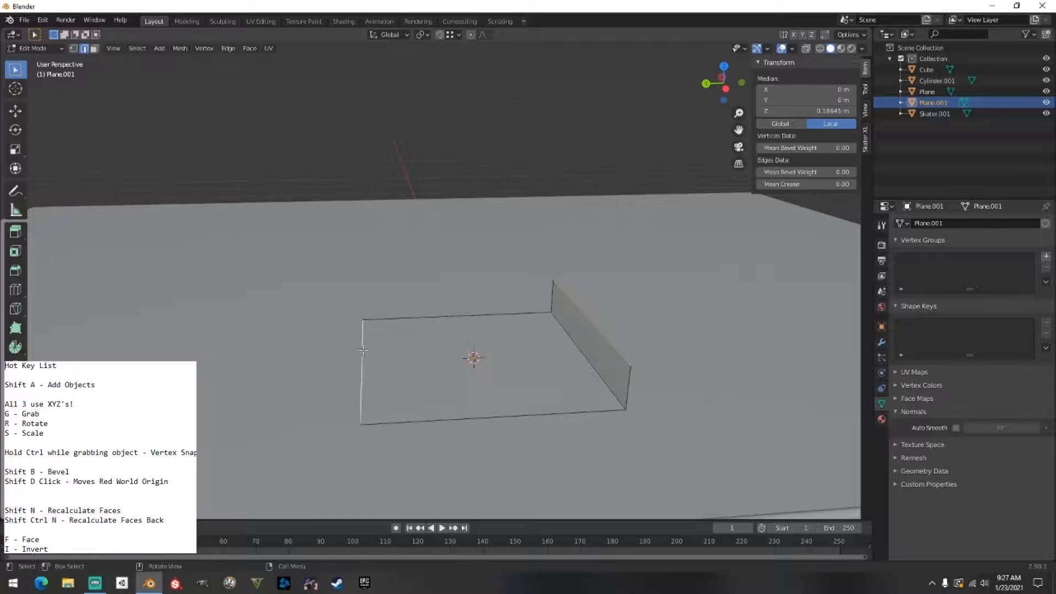
pyautogui.press('f')
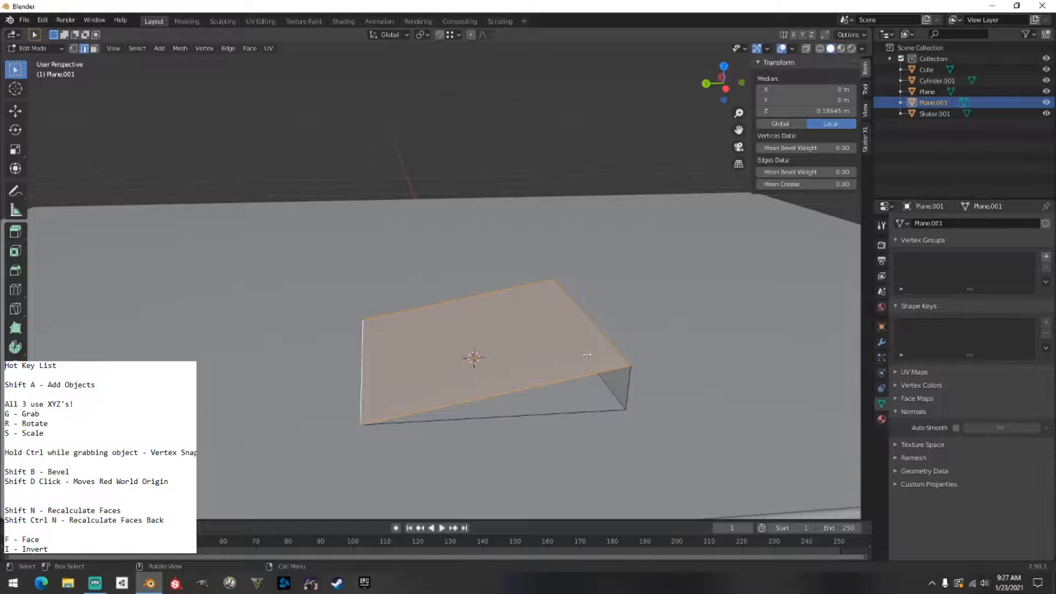
pyautogui.click(647, 304)
pyautogui.moveTo(646, 303); pyautogui.dragTo(605, 288, button='middle')
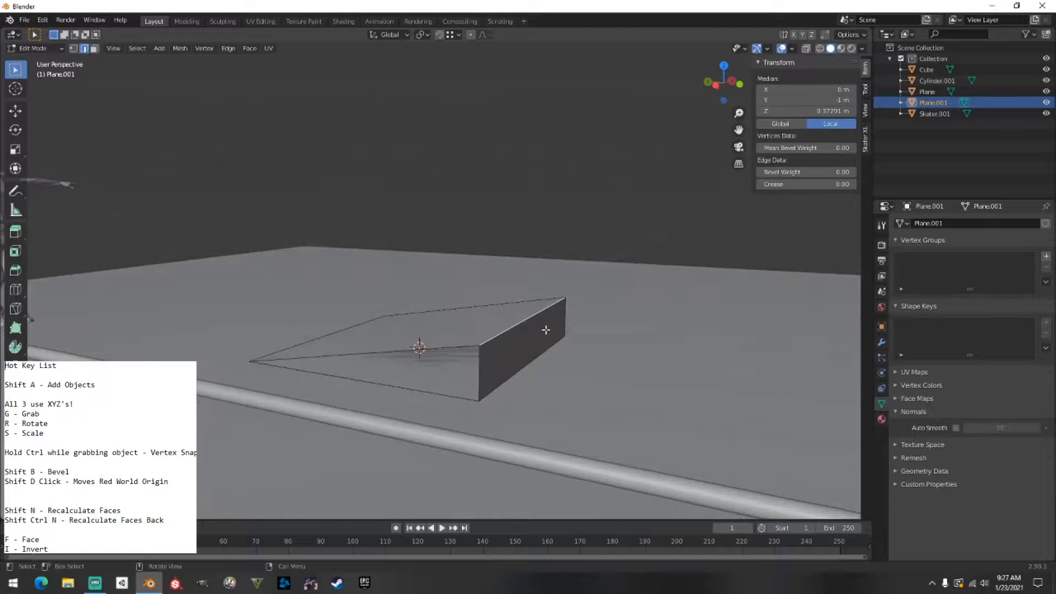
# Fill the open triangular side of the ramp from its sloped, vertical and ground edges.
pyautogui.keyDown('alt'); pyautogui.click(456, 347); pyautogui.keyUp('alt')
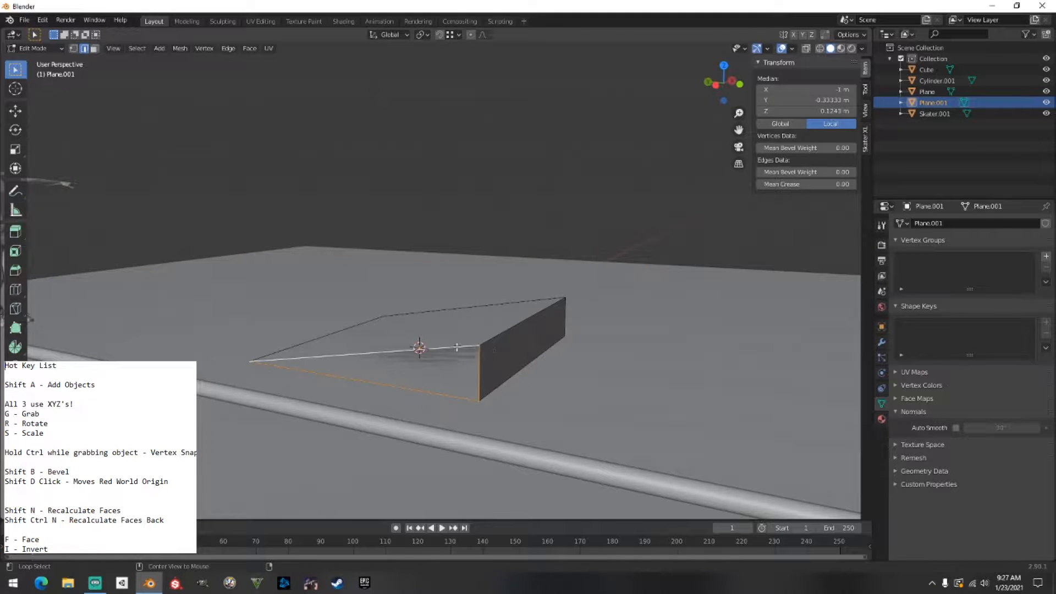
pyautogui.moveTo(491, 350); pyautogui.dragTo(553, 360, button='middle')
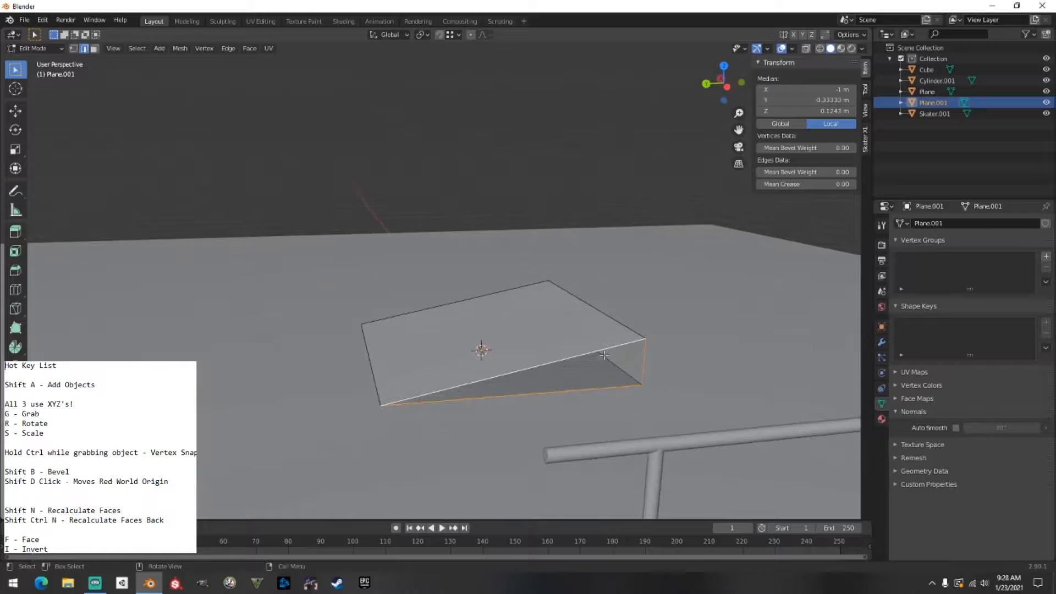
pyautogui.moveTo(644, 316); pyautogui.dragTo(500, 346, button='middle')
pyautogui.keyDown('alt'); pyautogui.click(449, 348); pyautogui.keyUp('alt')
pyautogui.keyDown('alt'); pyautogui.click(374, 342); pyautogui.keyUp('alt')
pyautogui.keyDown('alt'); pyautogui.click(337, 353); pyautogui.keyUp('alt')
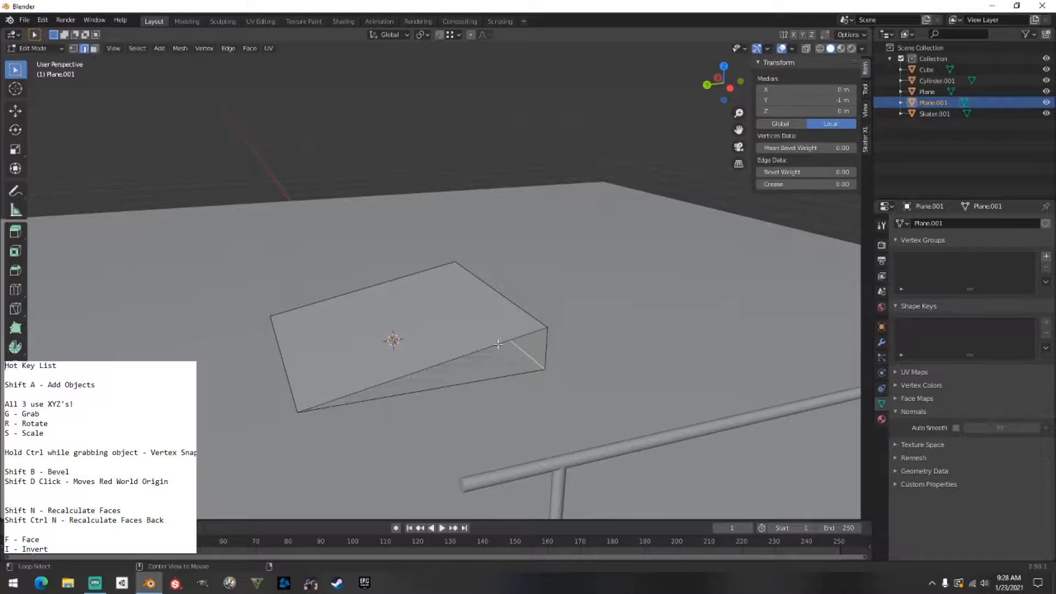
pyautogui.keyDown('alt'); pyautogui.click(498, 344); pyautogui.keyUp('alt')
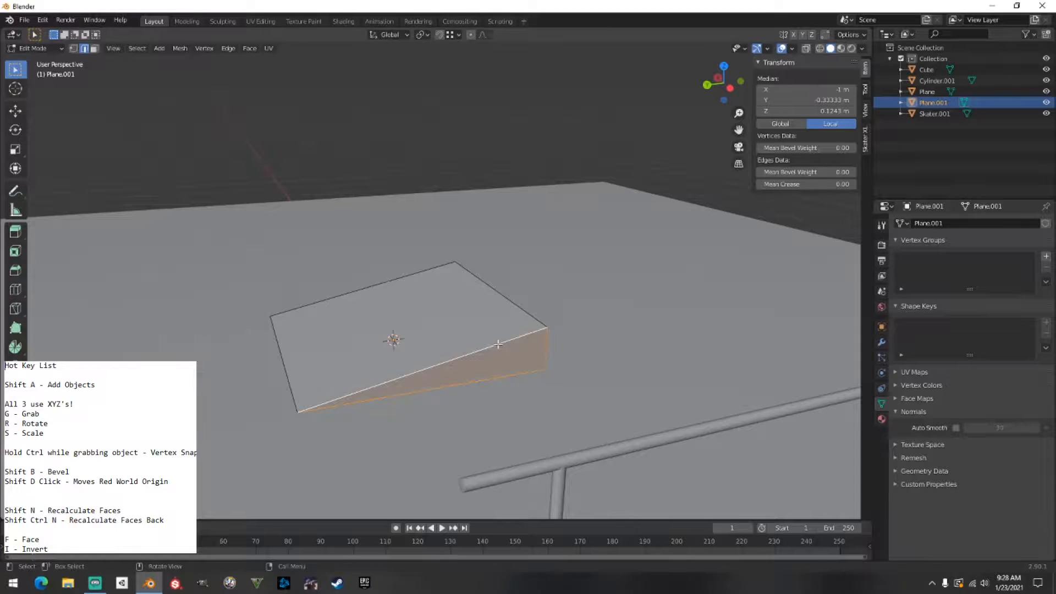
# Fill the opposite triangular side from its three border edges and return to Object Mode.
pyautogui.moveTo(477, 343); pyautogui.dragTo(487, 300, button='middle')
pyautogui.keyDown('alt'); pyautogui.click(441, 294); pyautogui.keyUp('alt')
pyautogui.press('f')
pyautogui.press('Tab')
pyautogui.moveTo(517, 151); pyautogui.dragTo(502, 155, button='middle')
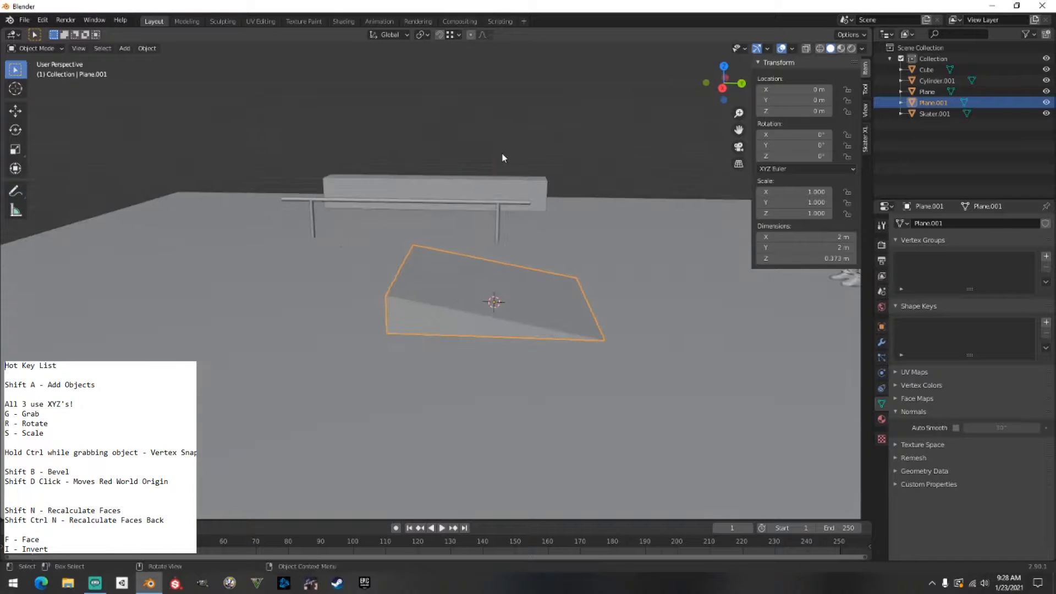
# Try a rounded bevel on the ramp's raised upper edge, cancel it, and return to Object Mode.
pyautogui.click(368, 105)
pyautogui.moveTo(351, 292); pyautogui.dragTo(404, 290, button='middle')
pyautogui.click(401, 289)
pyautogui.press('Tab')
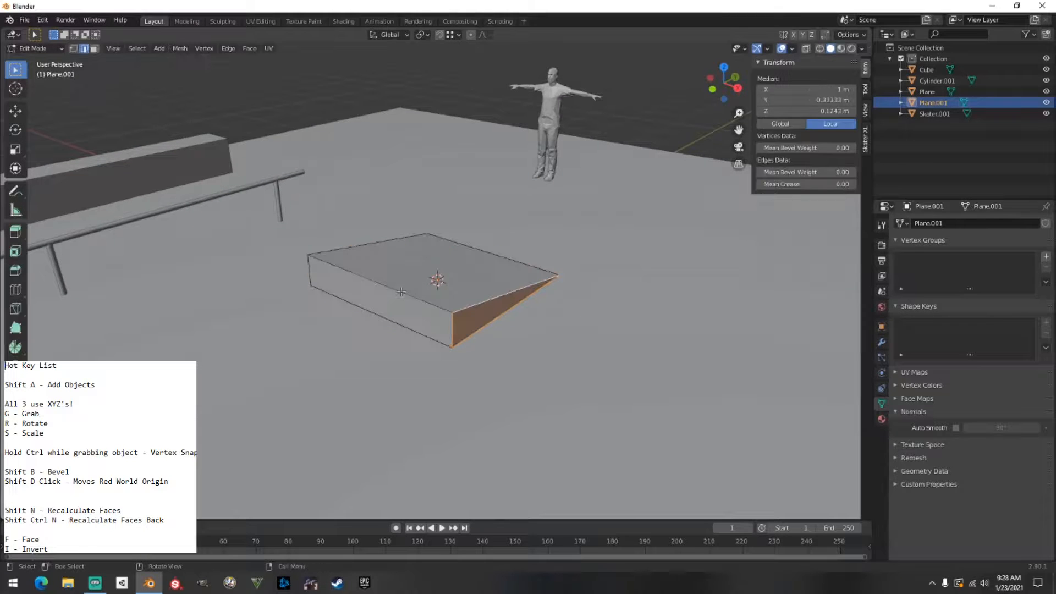
pyautogui.click(371, 285)
pyautogui.moveTo(371, 285); pyautogui.dragTo(384, 275, button='middle')
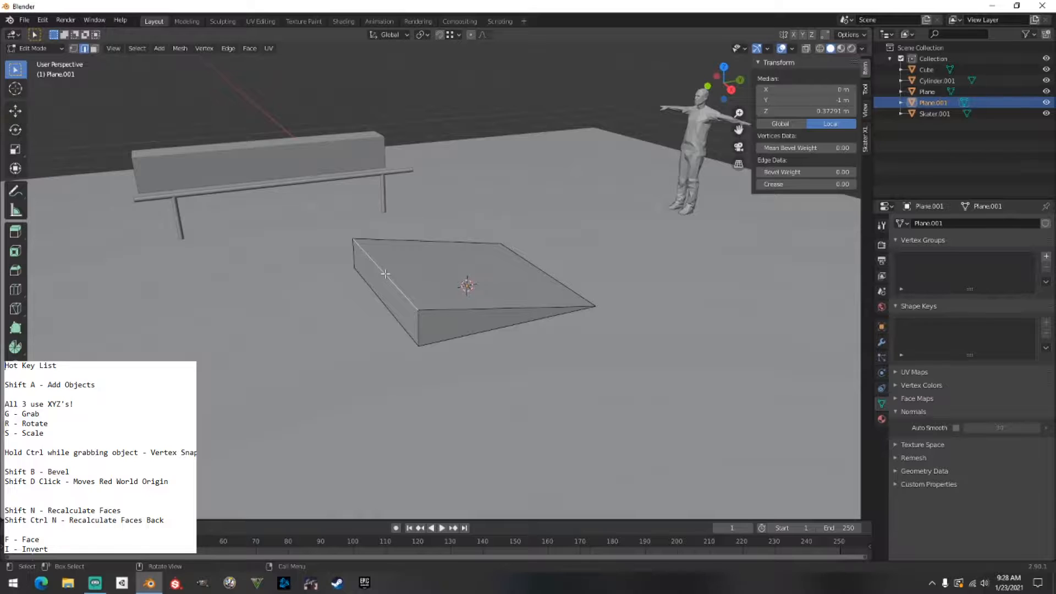
pyautogui.hotkey('ctrl', 'b')
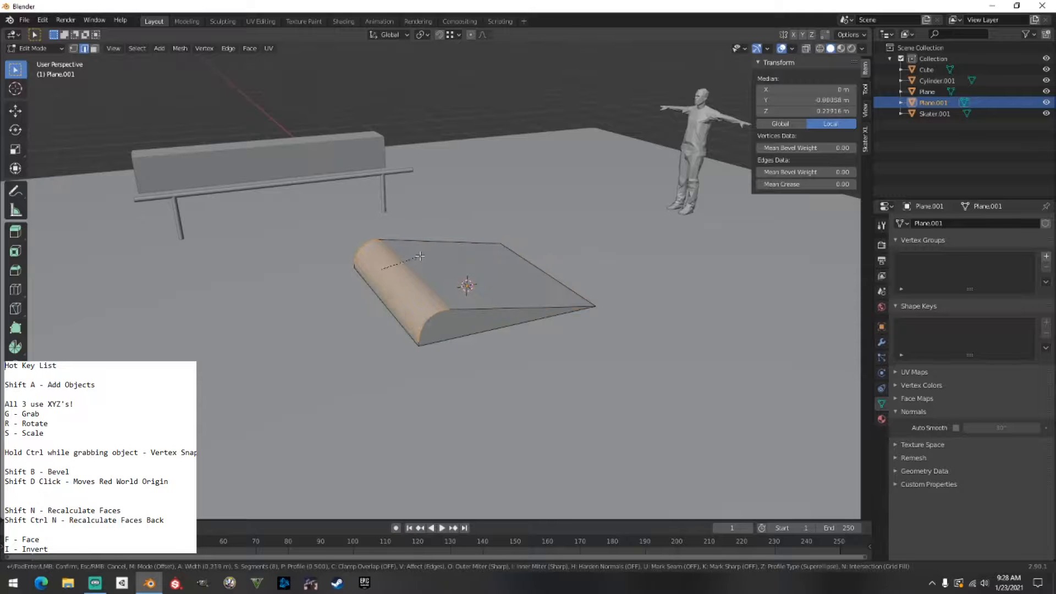
pyautogui.press('Escape')
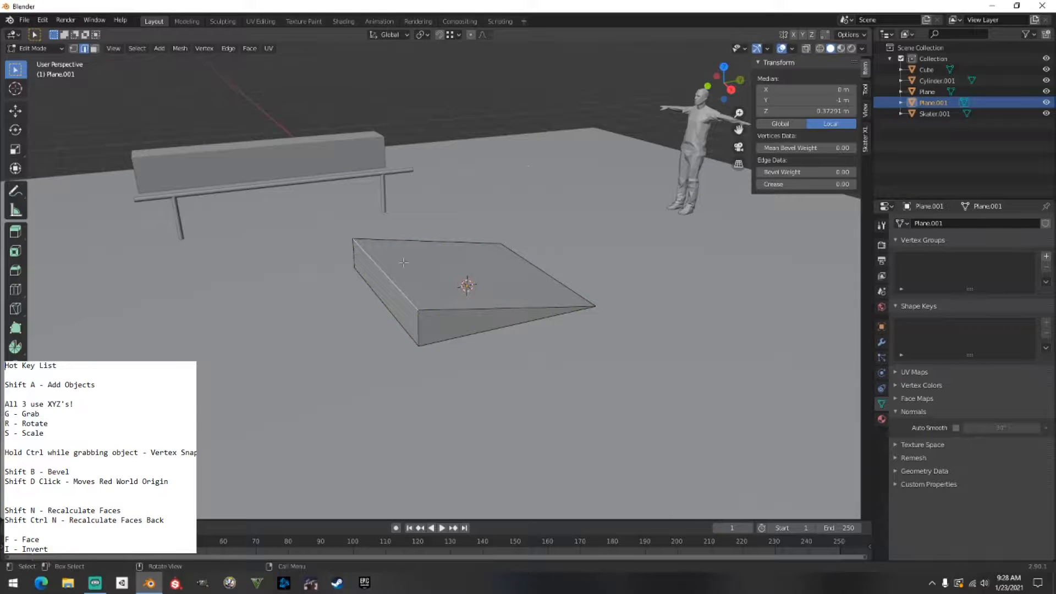
pyautogui.press('Tab')
# Switch Backface Culling on and off again in the viewport shading options, and deselect the ramp.
pyautogui.moveTo(467, 98)
pyautogui.mouseDown(button='middle')
pyautogui.moveTo(377, 158)
pyautogui.moveTo(383, 172)
pyautogui.moveTo(401, 164)
pyautogui.mouseUp(button='middle')
pyautogui.click(862, 49)
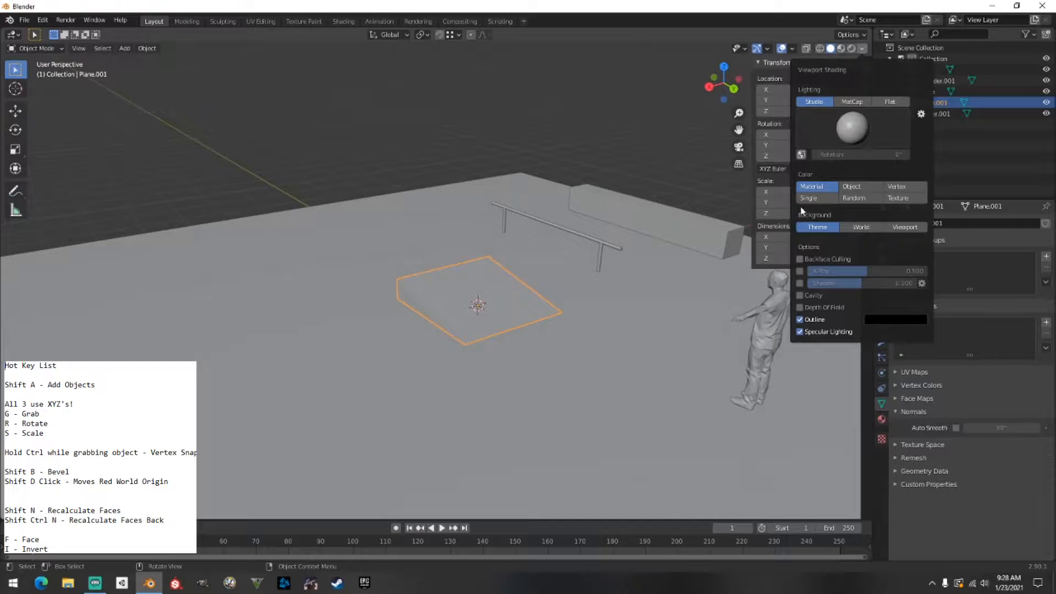
pyautogui.click(801, 259)
pyautogui.click(800, 259)
pyautogui.scroll(-3, 642, 123)
pyautogui.click(641, 122)
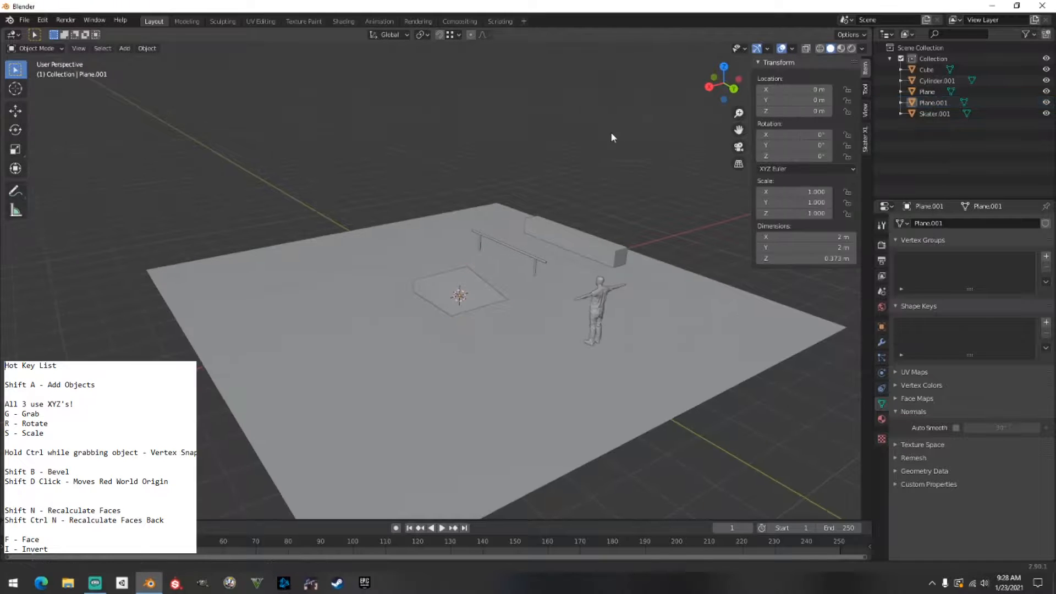
# Examine the closed ramp from several sides next to the ledge, rail and skater figure.
pyautogui.keyDown('shift'); pyautogui.moveTo(611, 133); pyautogui.dragTo(560, 136, button='middle'); pyautogui.keyUp('shift')
pyautogui.scroll(5, 418, 230)
pyautogui.moveTo(401, 242); pyautogui.dragTo(529, 257, button='middle')
pyautogui.scroll(-3, 506, 254)
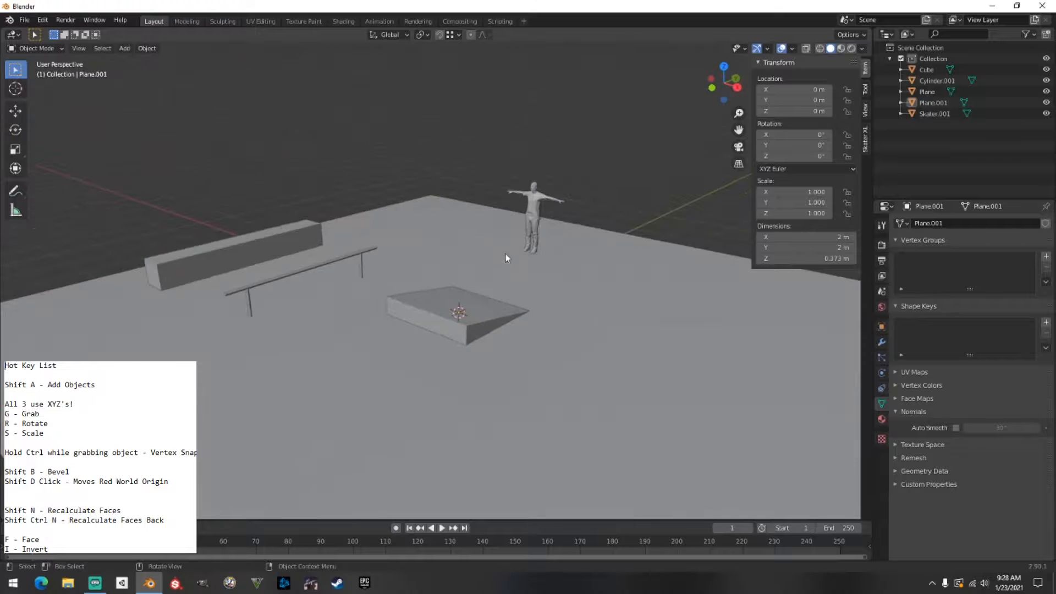
pyautogui.click(443, 317)
pyautogui.moveTo(443, 317); pyautogui.dragTo(361, 294, button='middle')
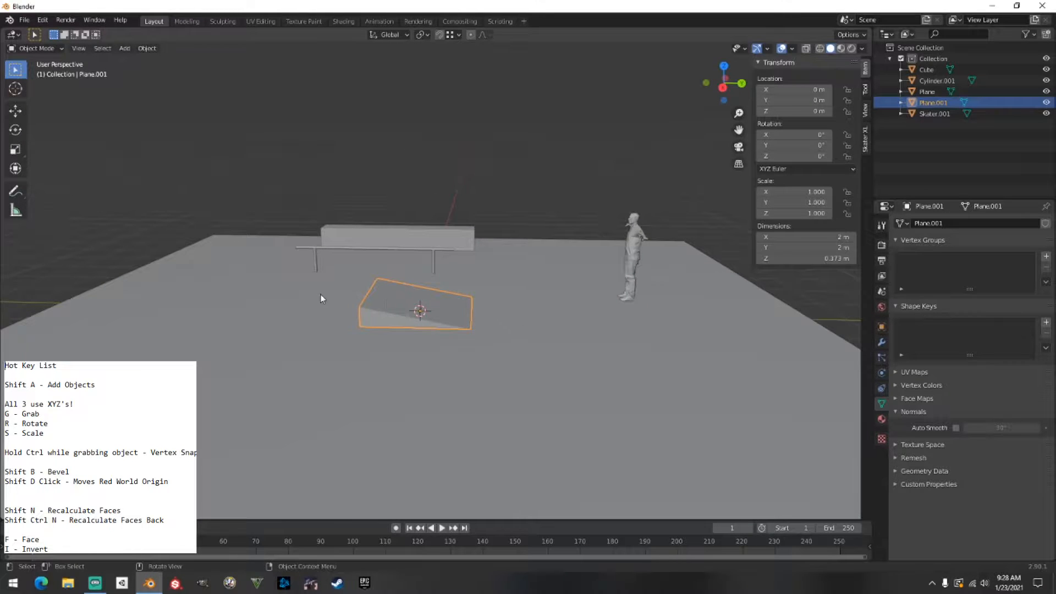
pyautogui.moveTo(321, 295); pyautogui.dragTo(606, 312, button='middle')
pyautogui.scroll(-2, 587, 319)
pyautogui.scroll(7, 514, 319)
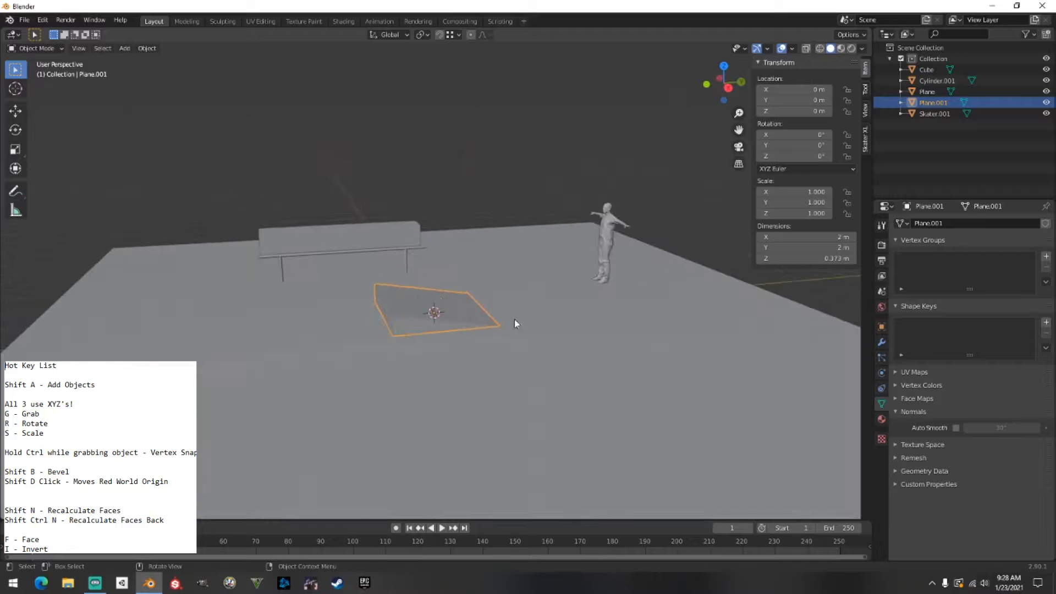
pyautogui.moveTo(495, 280); pyautogui.dragTo(411, 272, button='middle')
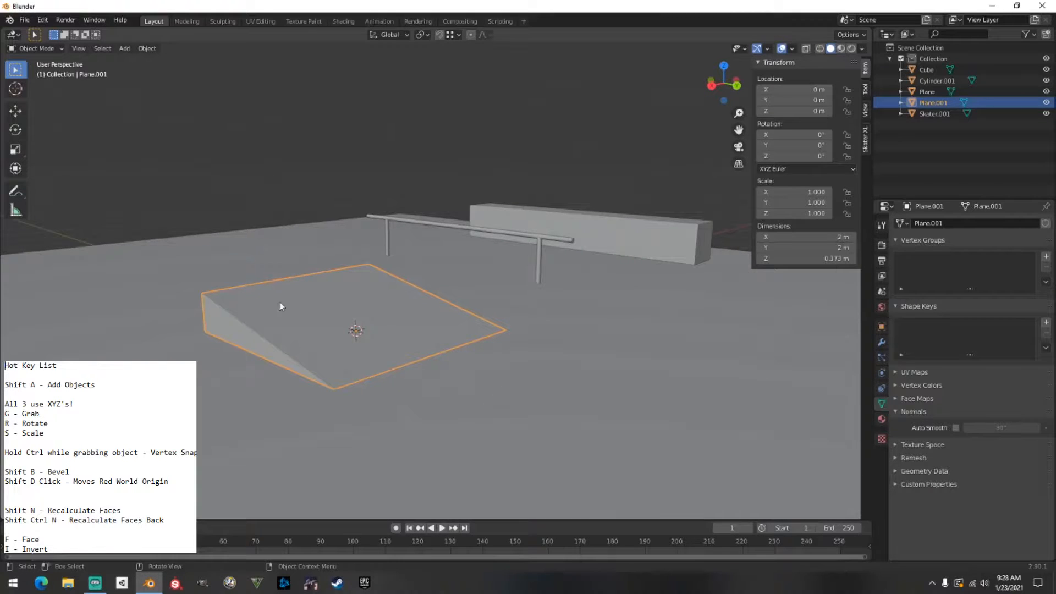
# Enable Backface Culling in the viewport shading options and check which way the ramp's faces point.
pyautogui.click(862, 49)
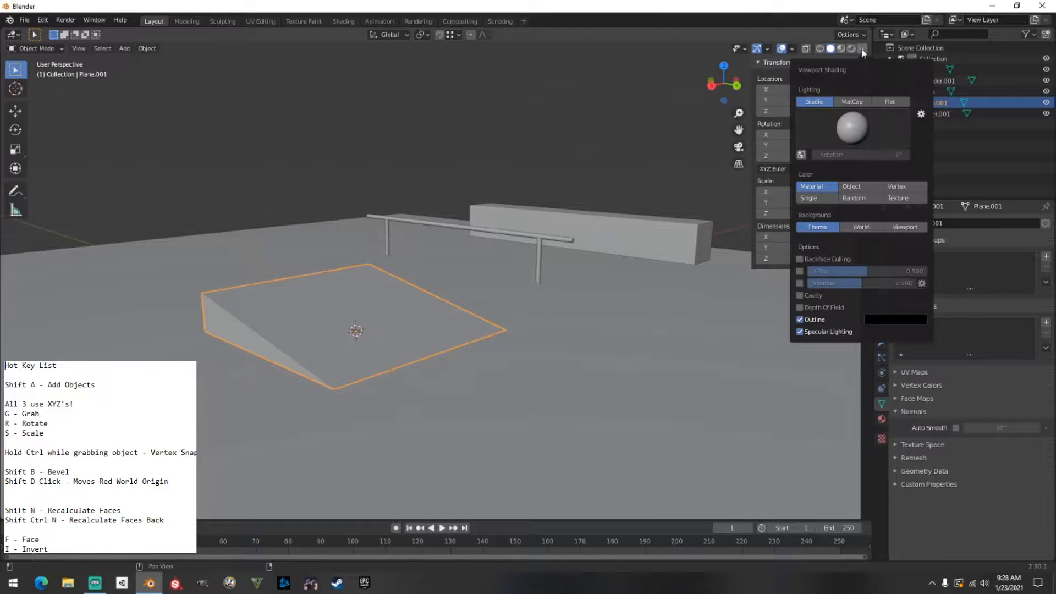
pyautogui.click(803, 261)
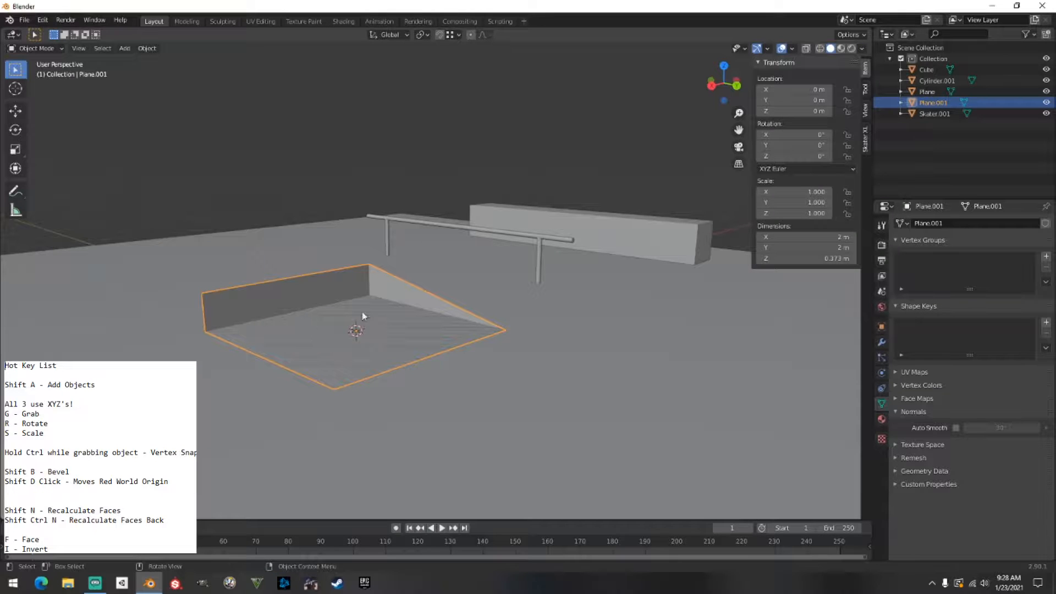
pyautogui.moveTo(360, 337); pyautogui.dragTo(204, 309, button='middle')
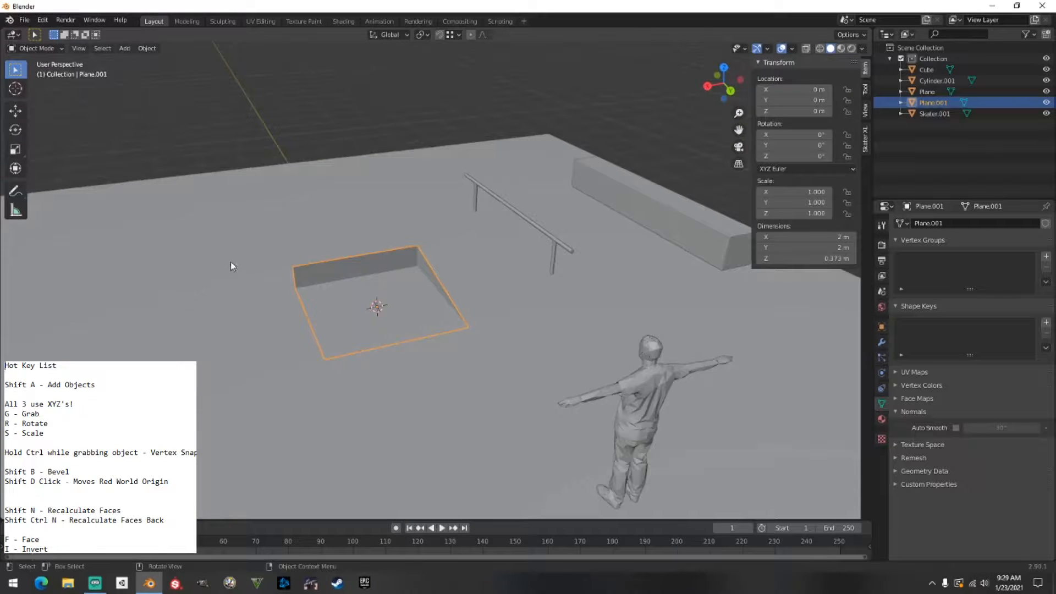
# Turn Backface Culling off and back on to compare how the ramp's faces display.
pyautogui.click(865, 47)
pyautogui.click(865, 46)
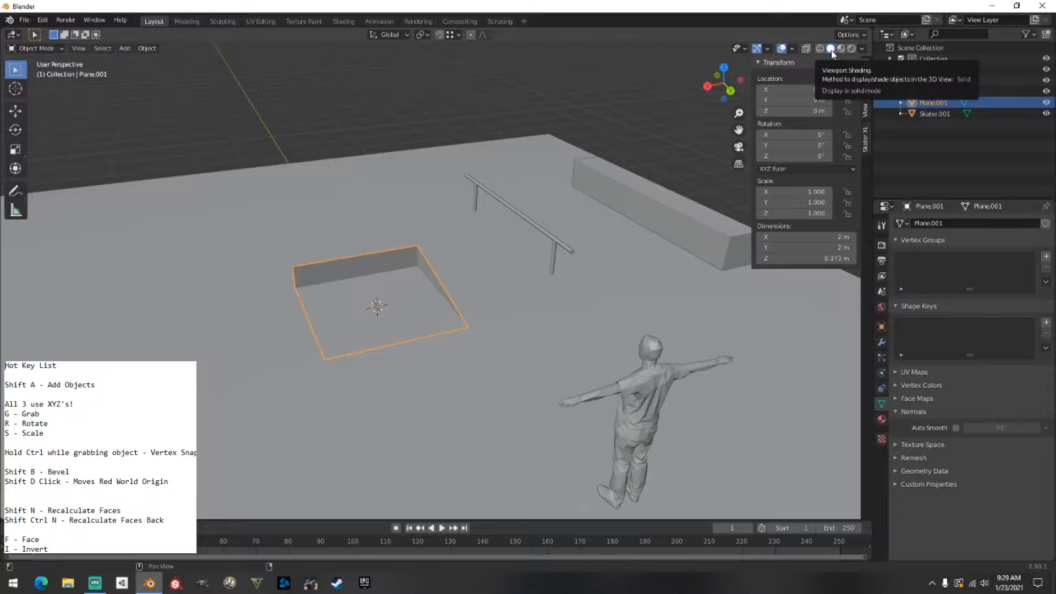
pyautogui.click(862, 48)
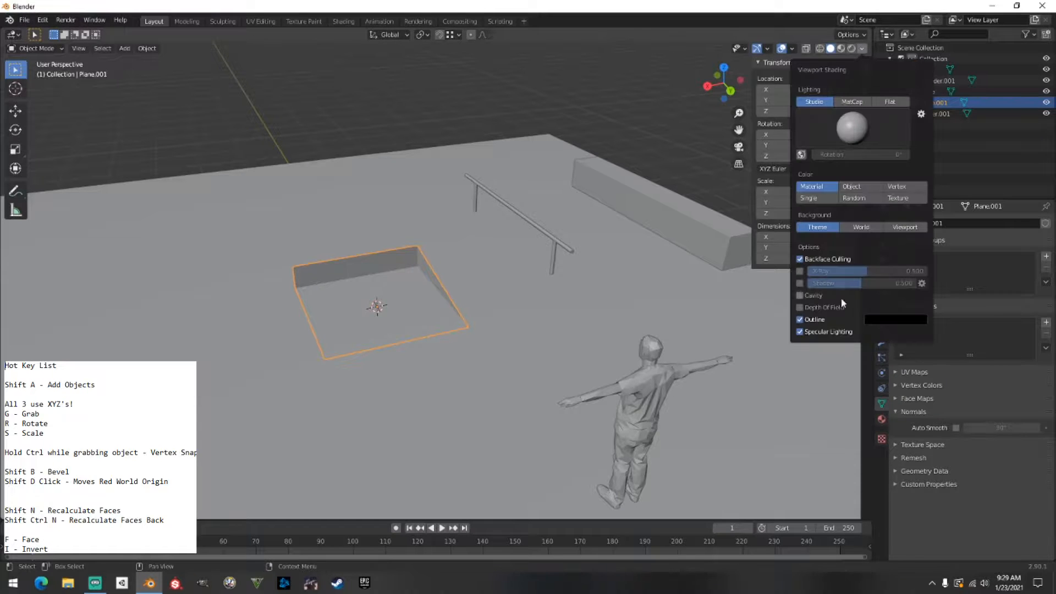
pyautogui.click(800, 260)
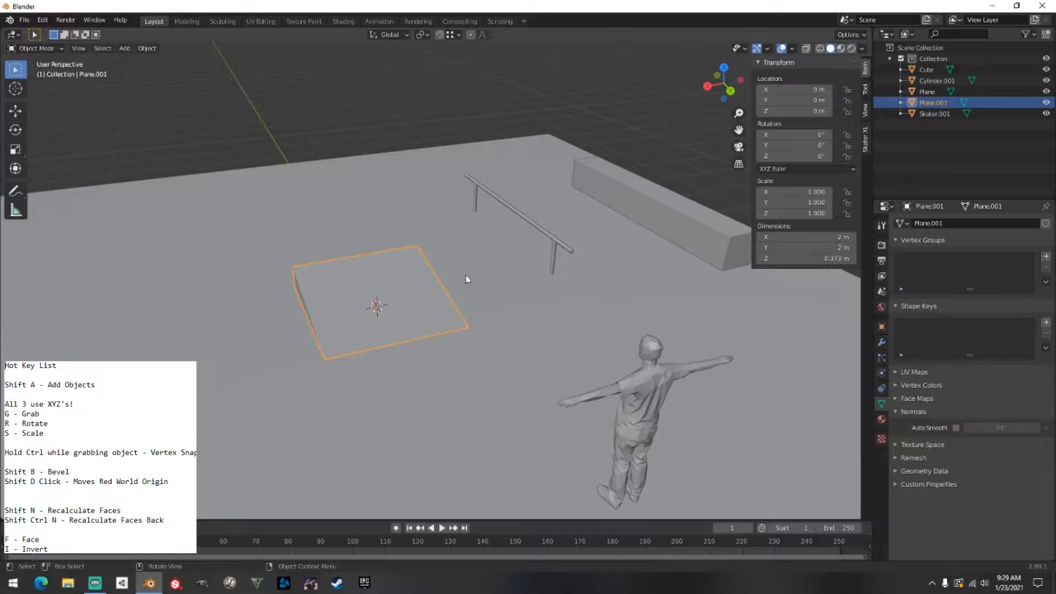
pyautogui.click(861, 48)
pyautogui.click(800, 260)
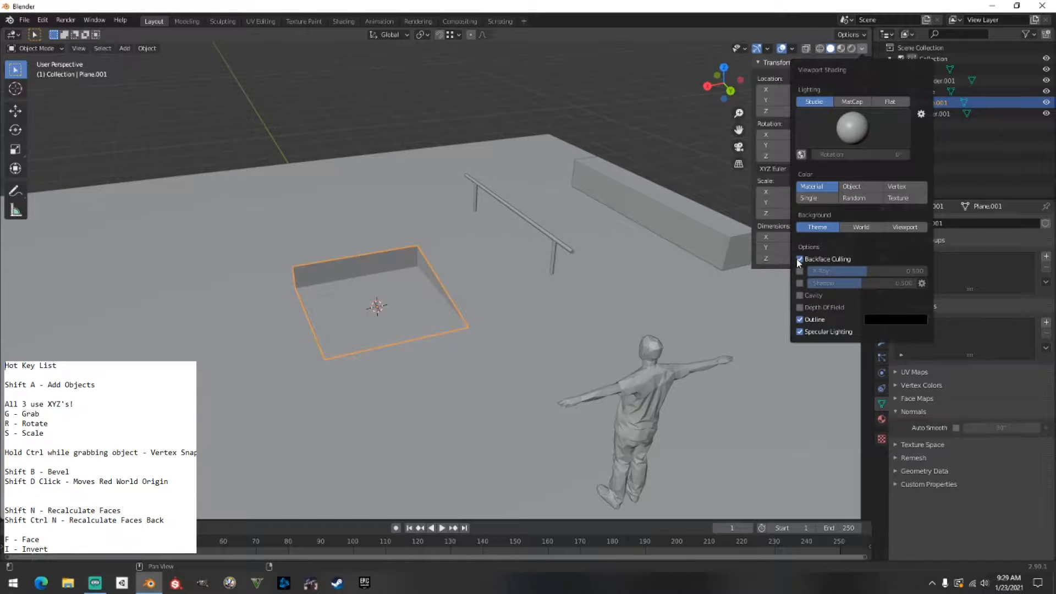
# Recalculate the normals of all the ramp's faces to the outside and return to Object Mode.
pyautogui.moveTo(766, 251)
pyautogui.mouseDown(button='middle')
pyautogui.moveTo(447, 177)
pyautogui.moveTo(594, 131)
pyautogui.moveTo(532, 117)
pyautogui.moveTo(449, 142)
pyautogui.moveTo(447, 172)
pyautogui.moveTo(481, 154)
pyautogui.mouseUp(button='middle')
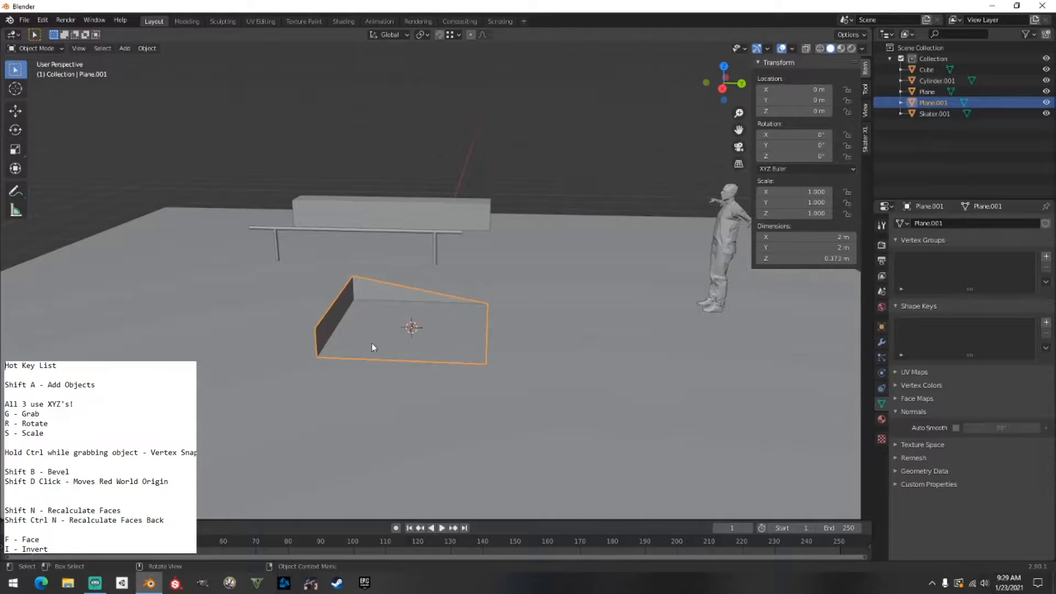
pyautogui.click(379, 292)
pyautogui.click(379, 293)
pyautogui.moveTo(378, 300)
pyautogui.mouseDown(button='middle')
pyautogui.moveTo(352, 297)
pyautogui.moveTo(363, 301)
pyautogui.mouseUp(button='middle')
pyautogui.press('Tab')
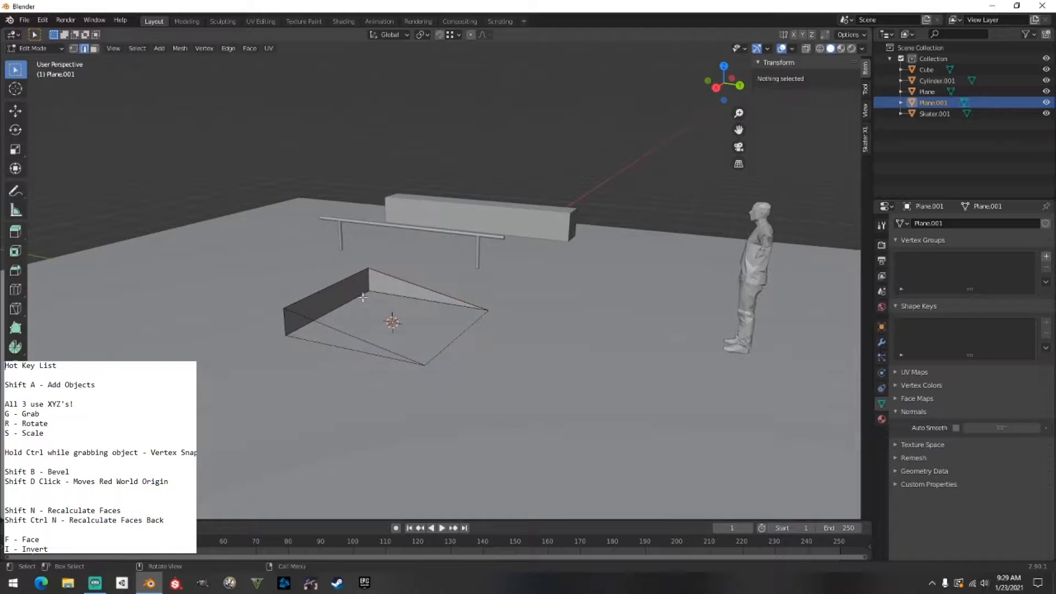
pyautogui.press('a')
pyautogui.moveTo(363, 297); pyautogui.dragTo(407, 310, button='middle')
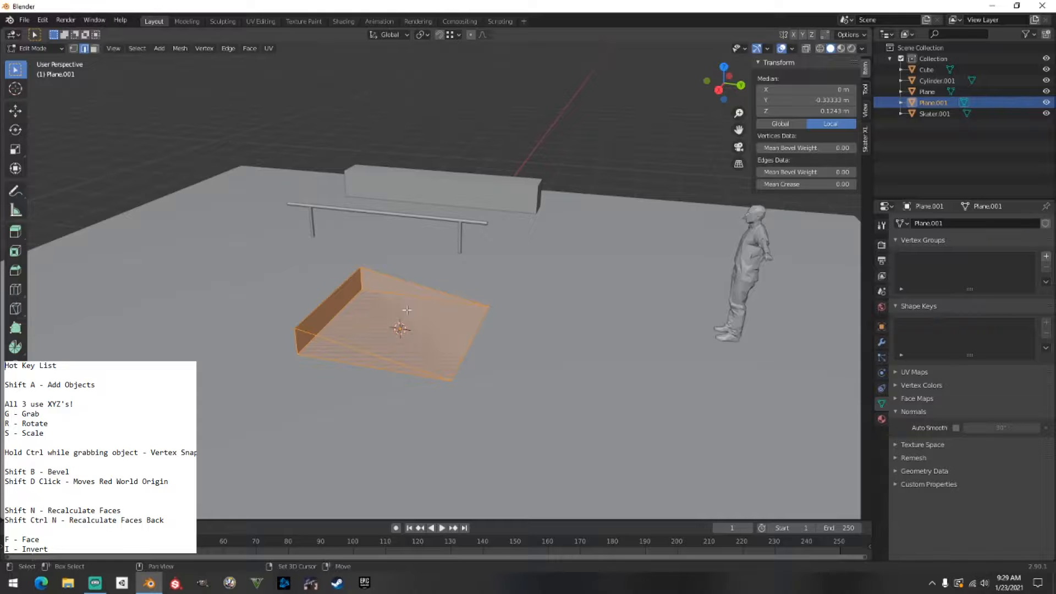
pyautogui.hotkey('shift', 'n')
pyautogui.press('Tab')
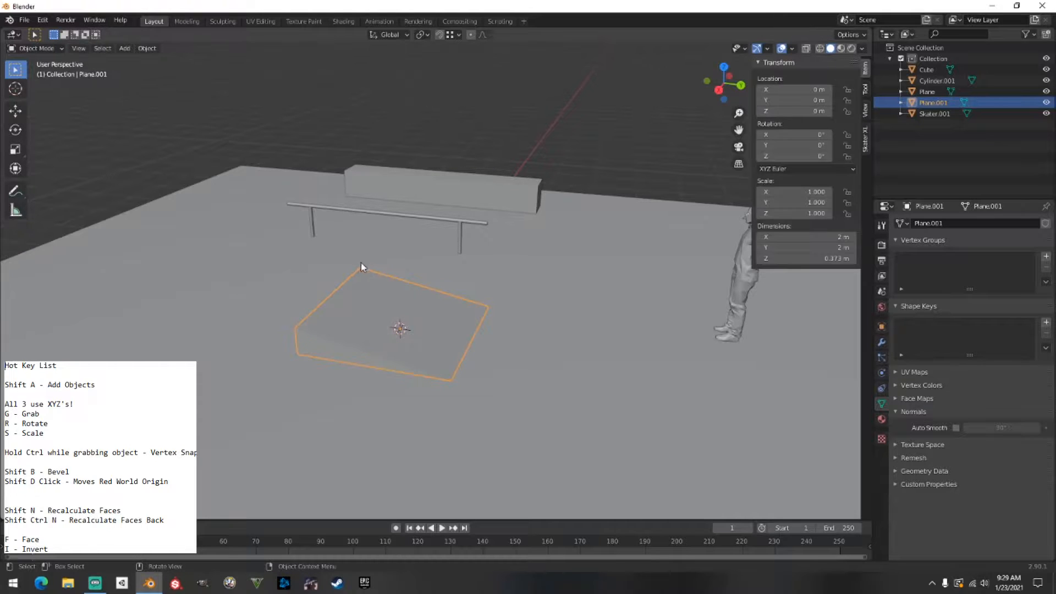
# Select the ramp's sloped face in face select mode and examine the ramp's surfaces from all around.
pyautogui.moveTo(366, 266); pyautogui.dragTo(559, 252, button='middle')
pyautogui.click(469, 127)
pyautogui.moveTo(468, 127); pyautogui.dragTo(522, 311, button='middle')
pyautogui.click(513, 312)
pyautogui.press('Tab')
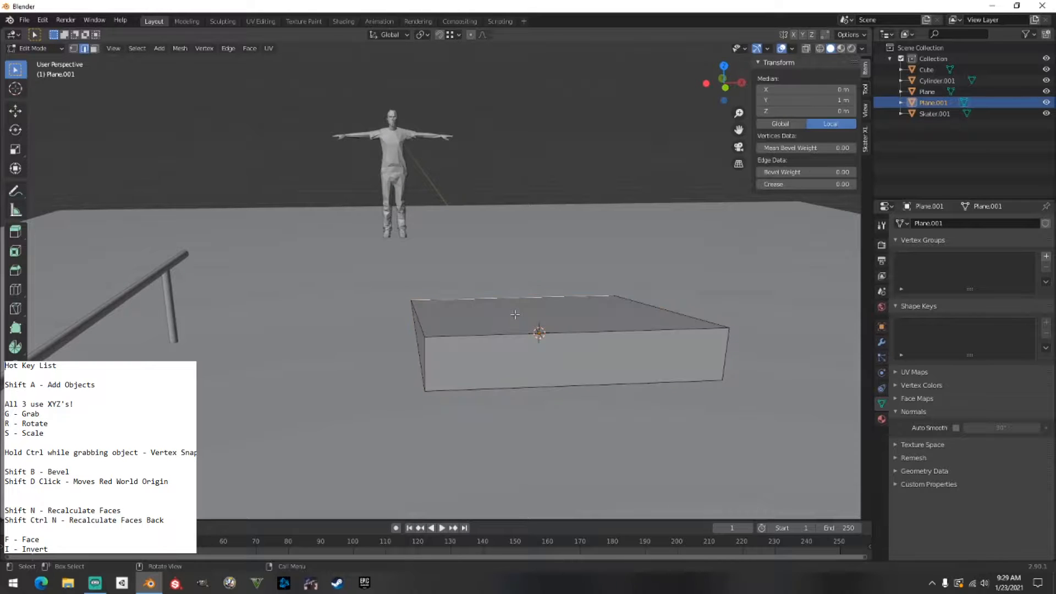
pyautogui.click(94, 48)
pyautogui.click(502, 310)
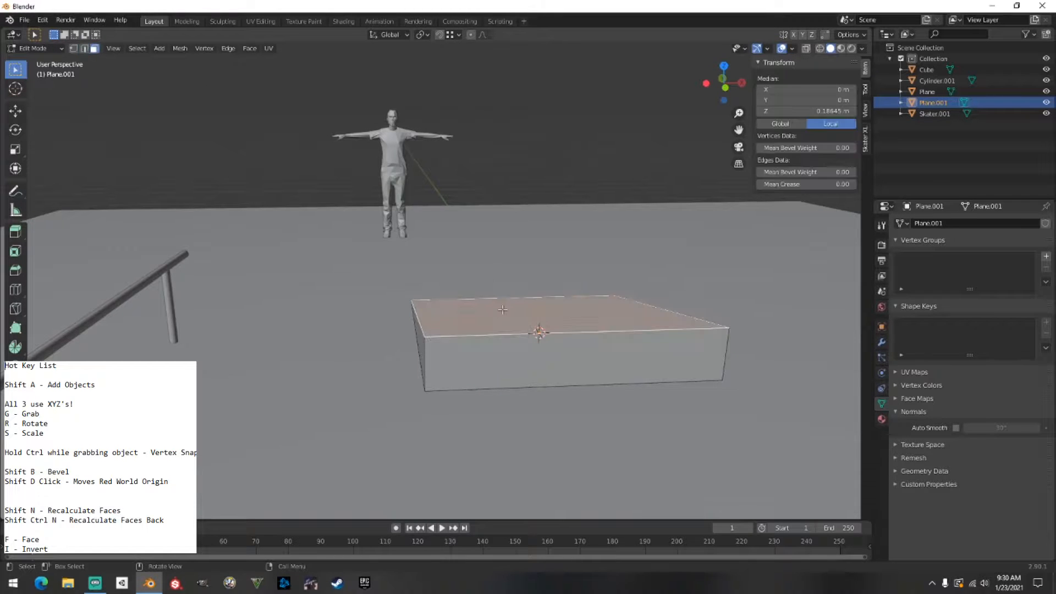
pyautogui.moveTo(491, 310); pyautogui.dragTo(498, 372, button='middle')
pyautogui.moveTo(660, 278); pyautogui.dragTo(506, 341, button='middle')
pyautogui.moveTo(445, 373); pyautogui.dragTo(241, 323, button='middle')
pyautogui.moveTo(404, 267); pyautogui.dragTo(393, 333, button='middle')
pyautogui.scroll(-2, 337, 352)
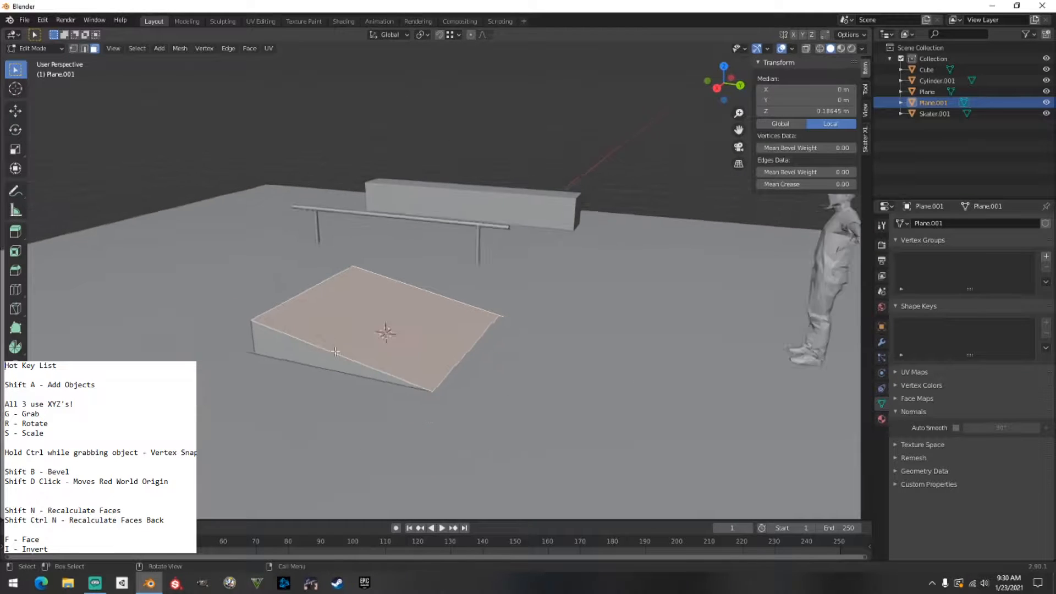
# Recalculate the normals of all the ramp's faces to the inside, and clear the selection.
pyautogui.moveTo(337, 351); pyautogui.dragTo(371, 334, button='middle')
pyautogui.keyDown('shift'); pyautogui.click(367, 335); pyautogui.keyUp('shift')
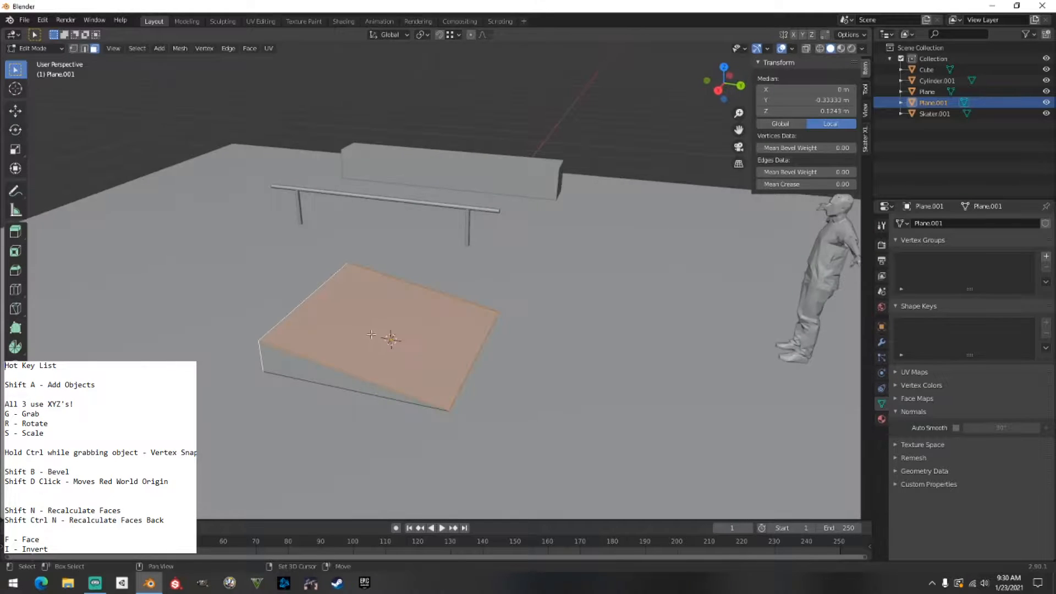
pyautogui.hotkey('ctrl', 'shift', 'n')
pyautogui.scroll(3, 377, 341)
pyautogui.click(369, 222)
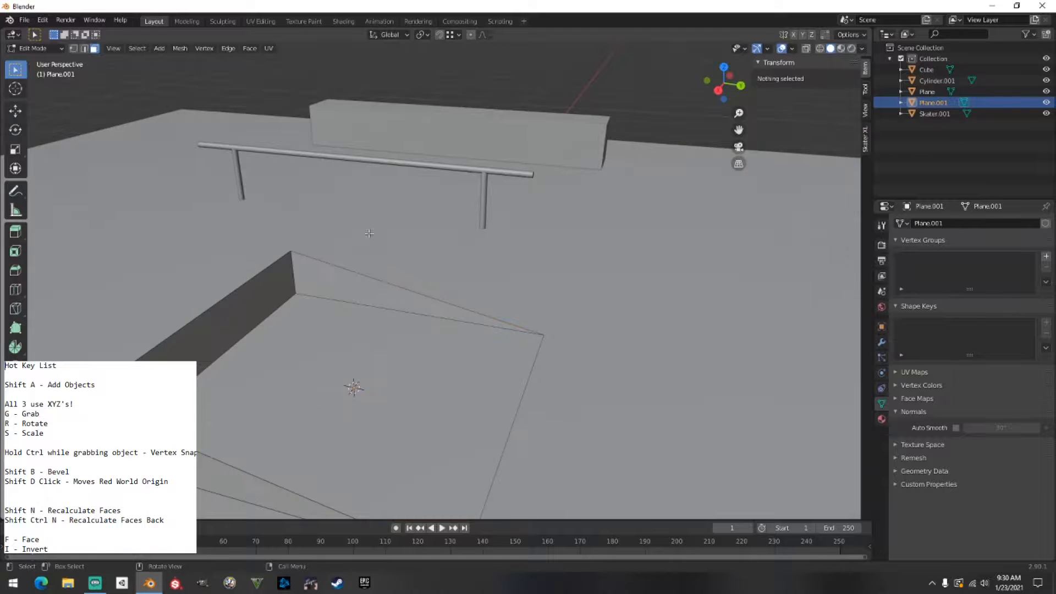
# Examine the ramp's inward-facing surfaces from several angles, test-select its sloped face, and return to Object Mode.
pyautogui.moveTo(334, 269); pyautogui.dragTo(295, 250, button='middle')
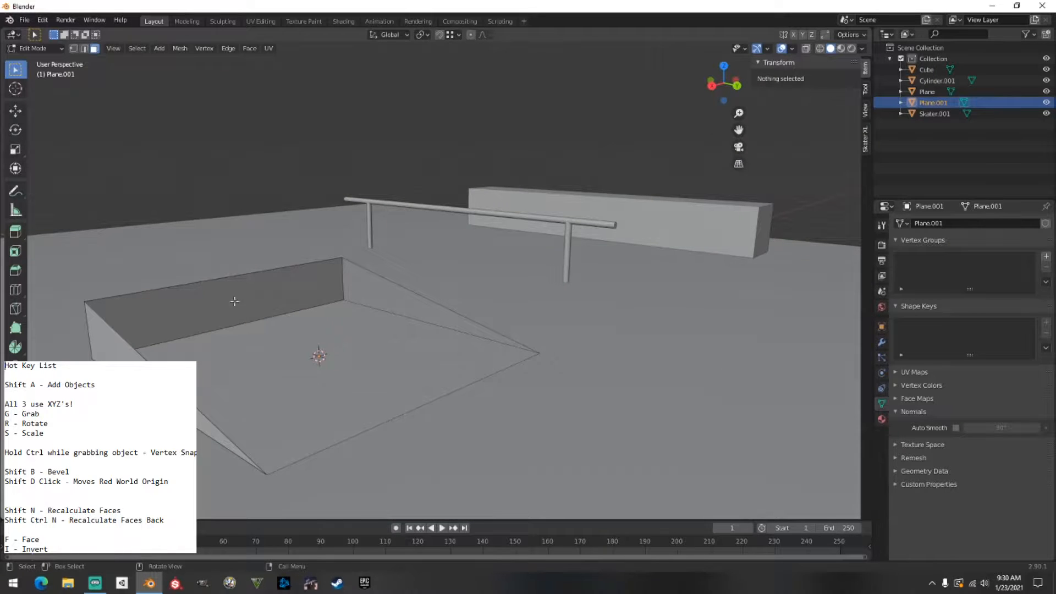
pyautogui.moveTo(258, 298); pyautogui.dragTo(326, 282, button='middle')
pyautogui.click(446, 309)
pyautogui.click(330, 158)
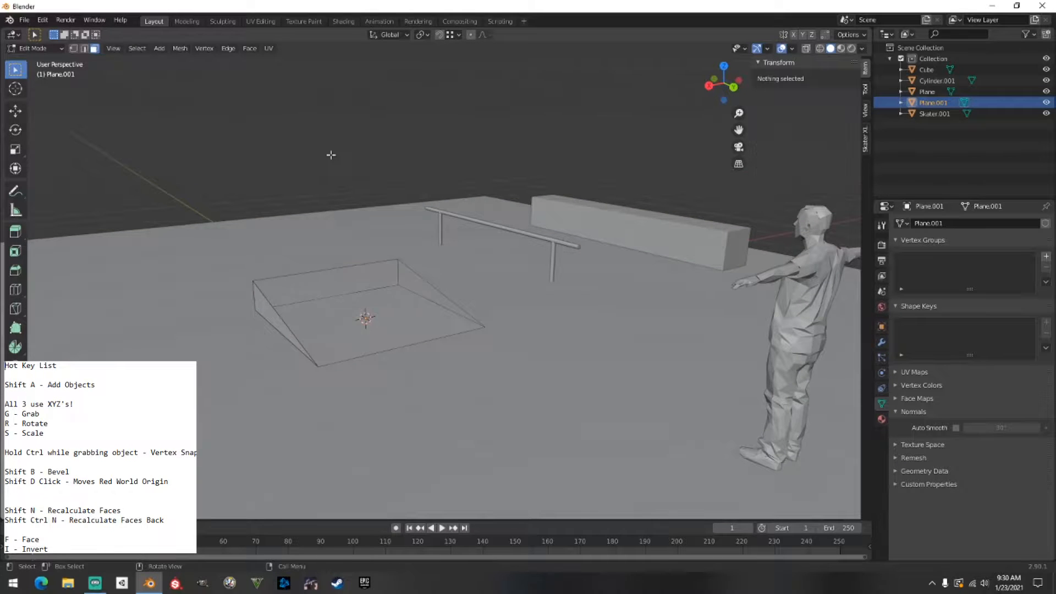
pyautogui.scroll(3, 343, 243)
pyautogui.moveTo(343, 242); pyautogui.dragTo(336, 285, button='middle')
pyautogui.click(336, 286)
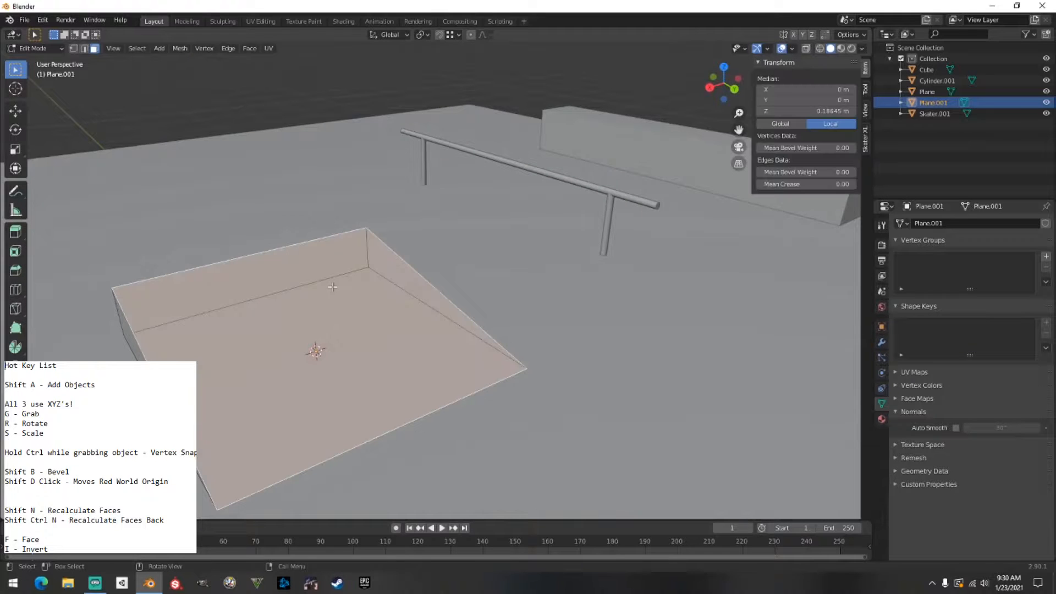
pyautogui.click(292, 99)
pyautogui.moveTo(333, 190); pyautogui.dragTo(482, 178, button='middle')
pyautogui.scroll(-5, 431, 214)
pyautogui.press('Tab')
pyautogui.scroll(-3, 506, 183)
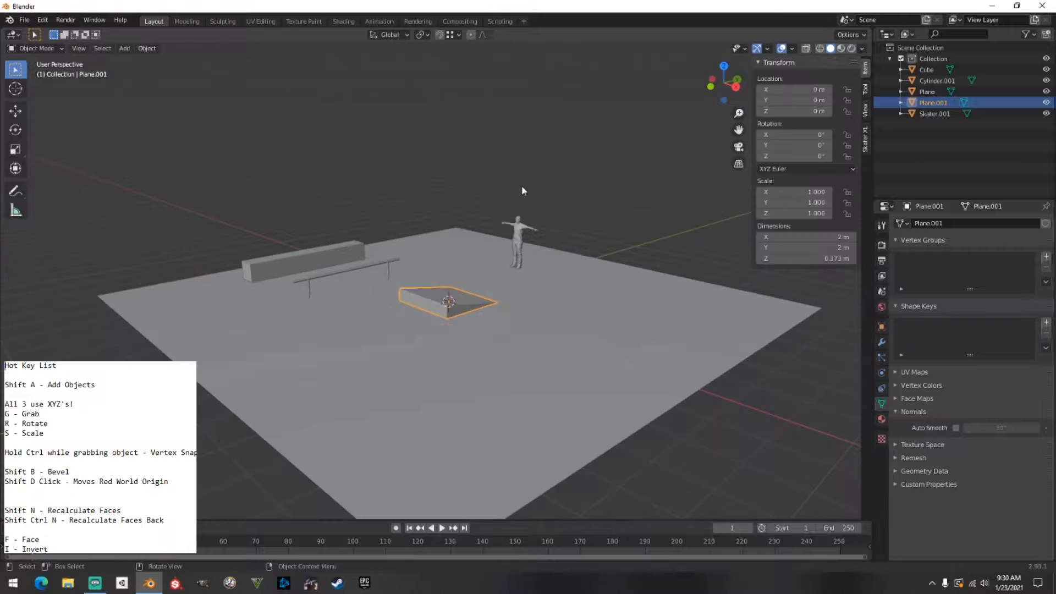
# Clear the selection and open the viewport shading options to check the Backface Culling setting.
pyautogui.click(570, 208)
pyautogui.moveTo(570, 208); pyautogui.dragTo(584, 264, button='middle')
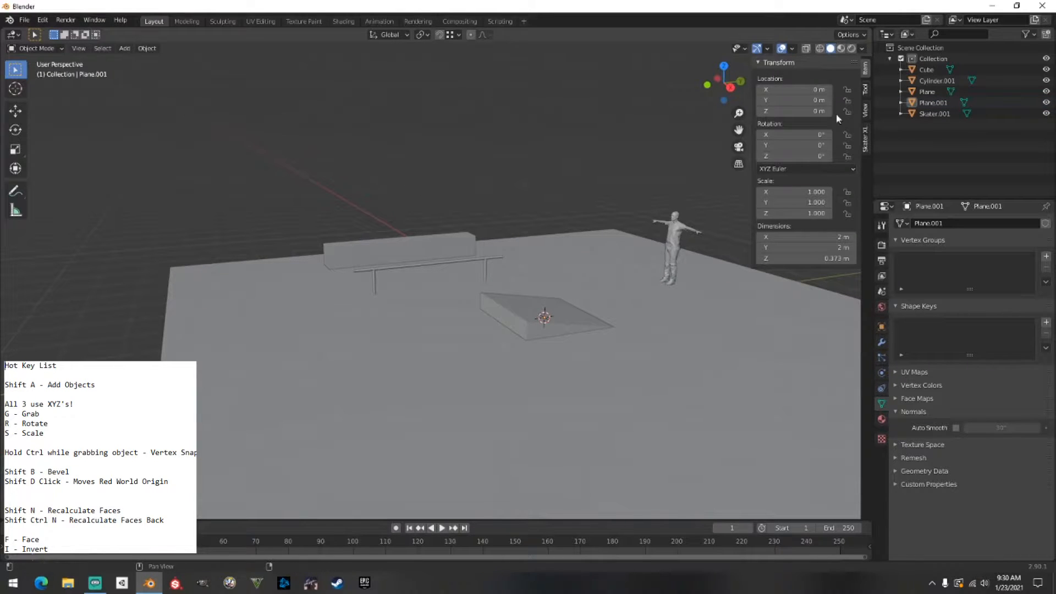
pyautogui.click(862, 48)
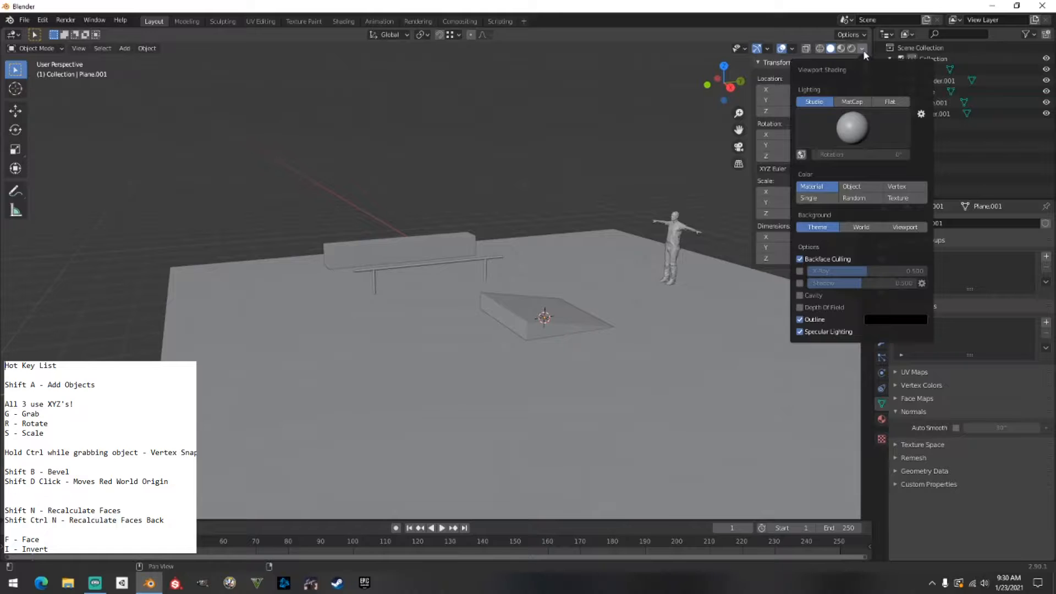
pyautogui.click(799, 259)
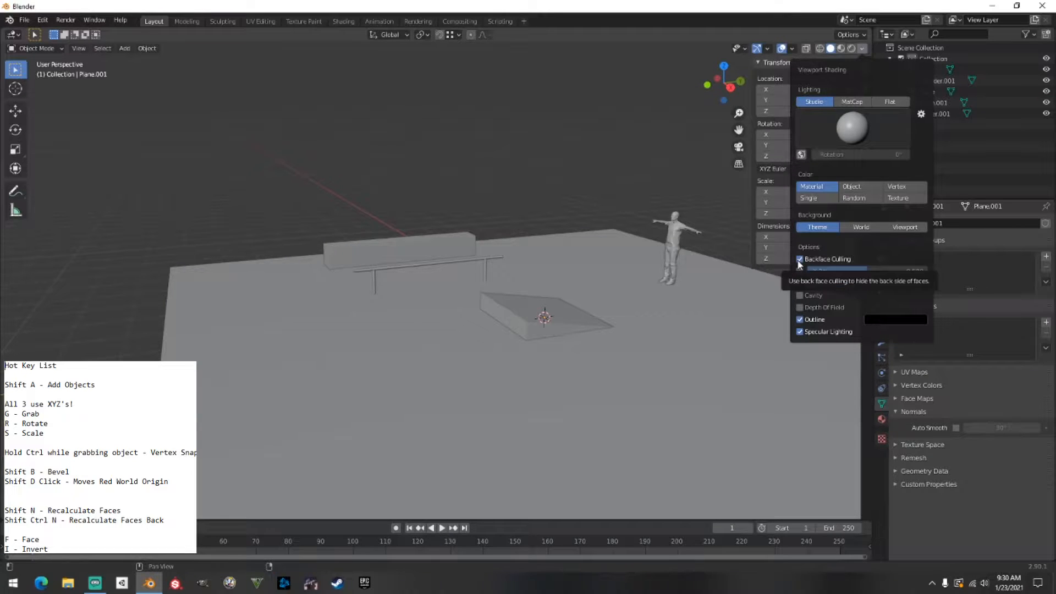
# Examine the kicker ramp's faces and the surrounding obstacles from several angles and distances.
pyautogui.moveTo(649, 284); pyautogui.dragTo(528, 305, button='middle')
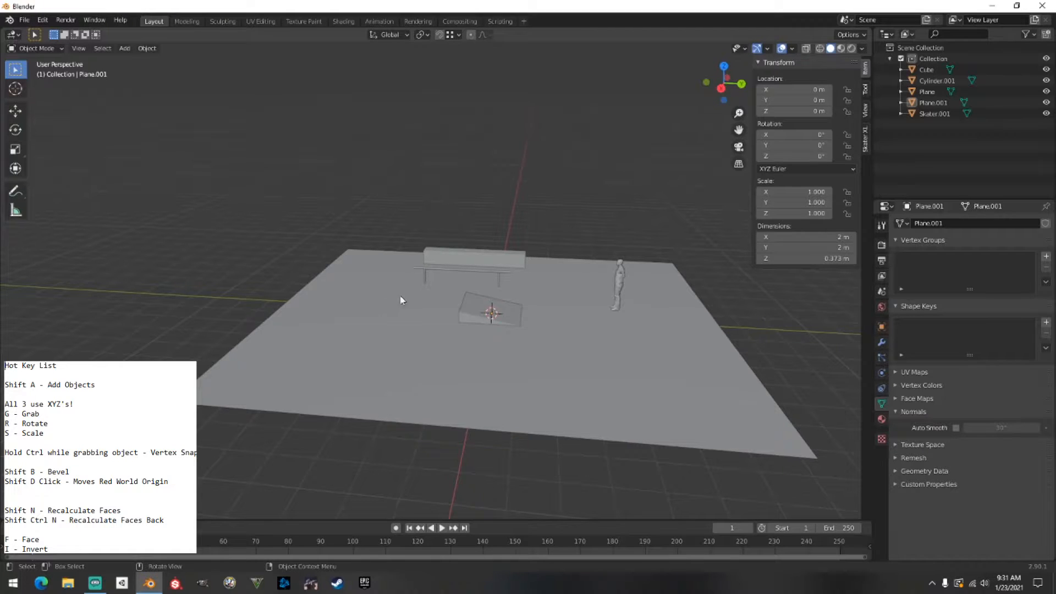
pyautogui.moveTo(400, 300); pyautogui.dragTo(422, 337, button='middle')
pyautogui.scroll(2, 476, 325)
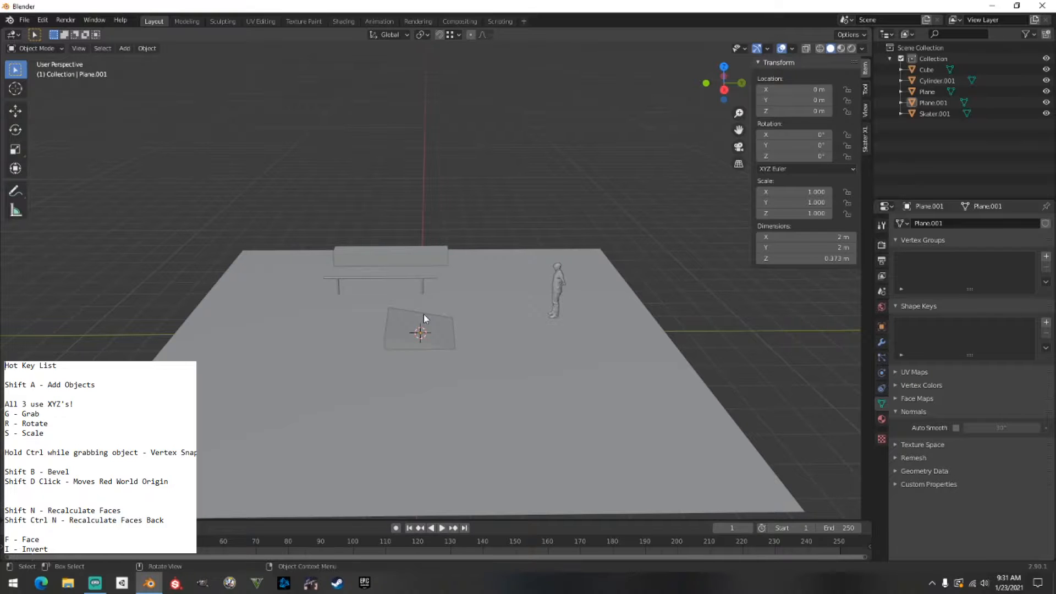
pyautogui.moveTo(424, 315); pyautogui.dragTo(485, 327, button='middle')
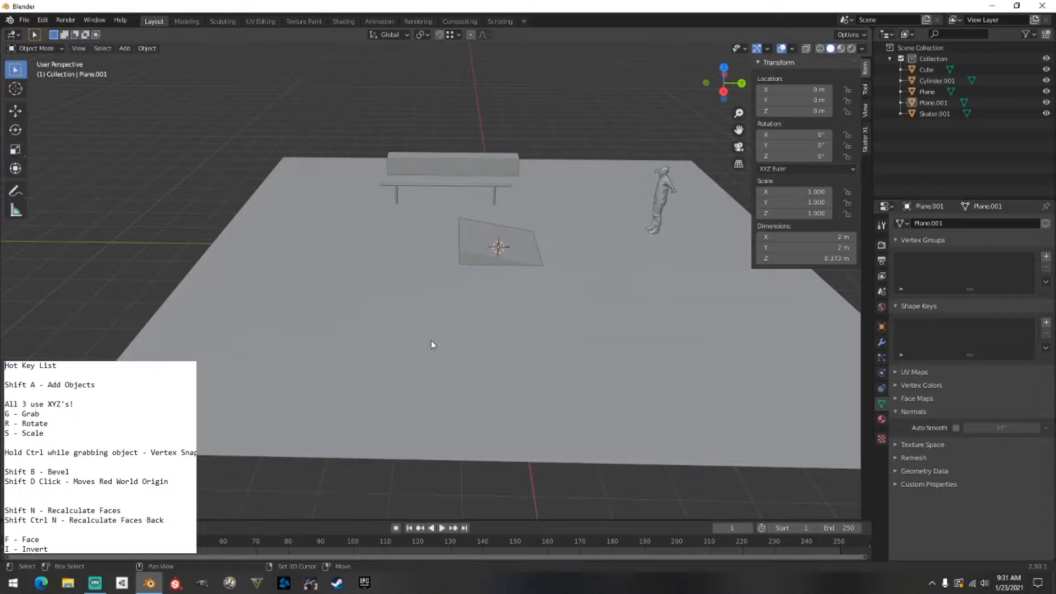
pyautogui.moveTo(512, 272); pyautogui.dragTo(622, 249, button='middle')
pyautogui.keyDown('shift'); pyautogui.moveTo(391, 247); pyautogui.dragTo(402, 250, button='middle'); pyautogui.keyUp('shift')
pyautogui.scroll(5, 401, 249)
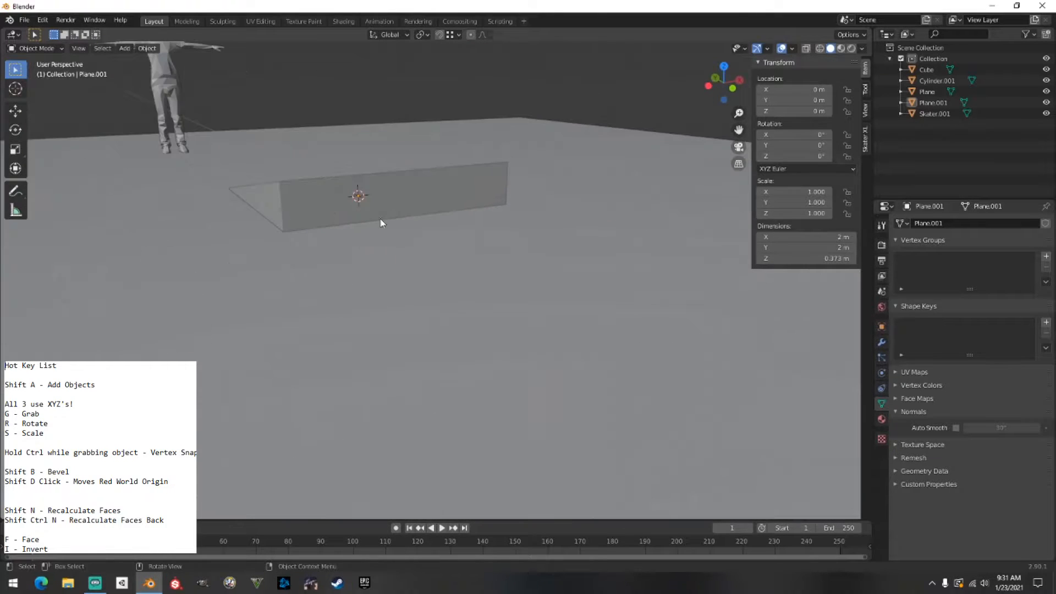
pyautogui.scroll(-6, 451, 201)
pyautogui.moveTo(582, 233); pyautogui.dragTo(476, 170, button='middle')
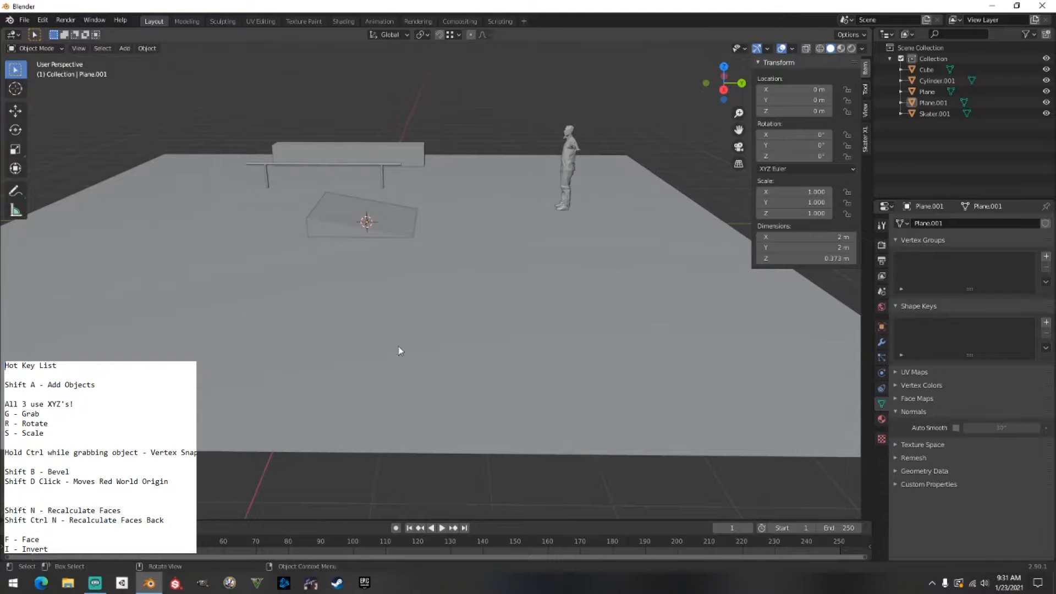
# Place the 3D cursor on the open ground in front of the kicker ramp, trying two spots.
pyautogui.keyDown('shift'); pyautogui.rightClick(331, 343); pyautogui.keyUp('shift')
pyautogui.moveTo(213, 332); pyautogui.dragTo(503, 315, button='middle')
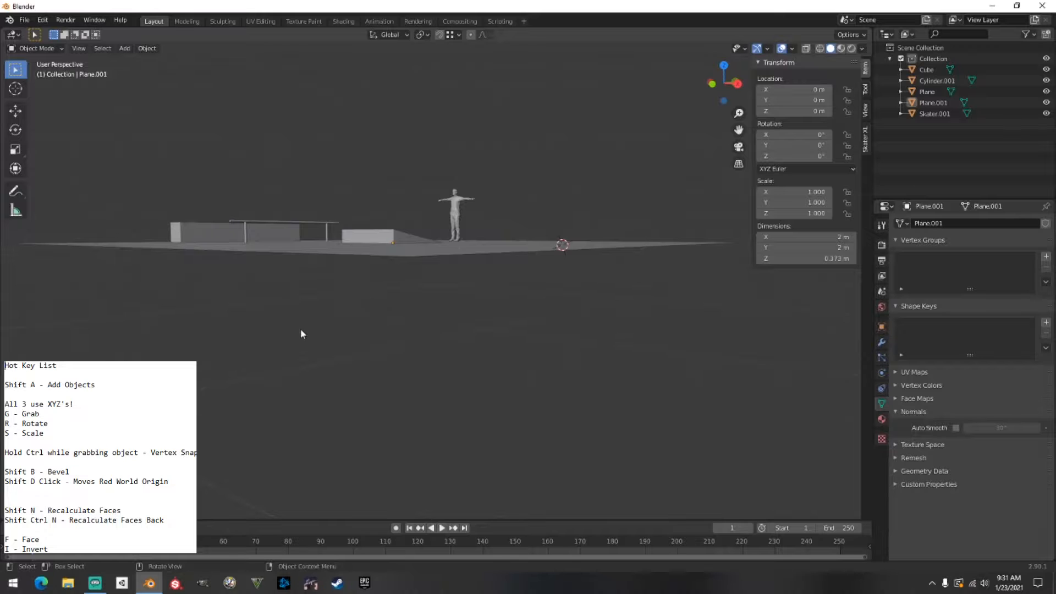
pyautogui.moveTo(337, 325); pyautogui.dragTo(408, 357, button='middle')
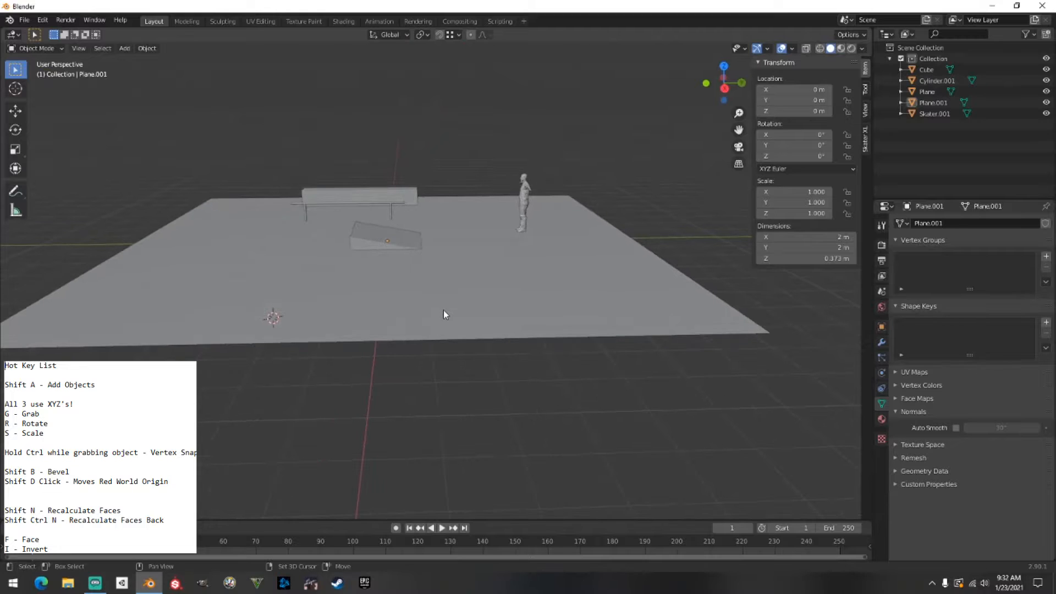
pyautogui.keyDown('shift'); pyautogui.rightClick(445, 315); pyautogui.keyUp('shift')
pyautogui.moveTo(442, 306)
pyautogui.mouseDown(button='middle')
pyautogui.moveTo(443, 284)
pyautogui.moveTo(439, 314)
pyautogui.mouseUp(button='middle')
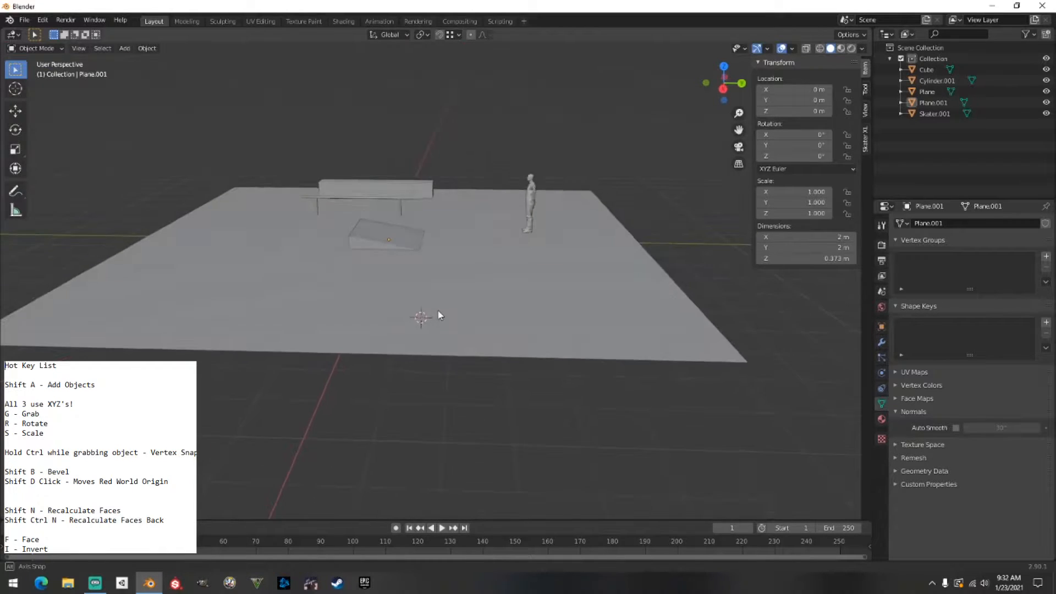
# Add a plane at the 3D cursor, check its placement, and undo it.
pyautogui.hotkey('shift', 'a')
pyautogui.moveTo(439, 311)
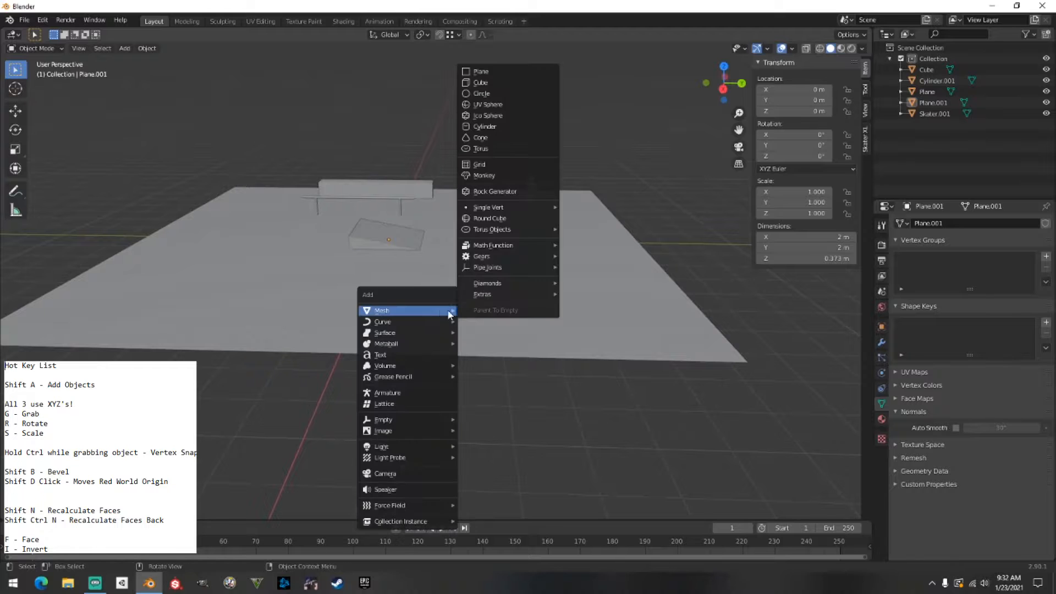
pyautogui.click(500, 74)
pyautogui.moveTo(386, 331); pyautogui.dragTo(455, 318, button='middle')
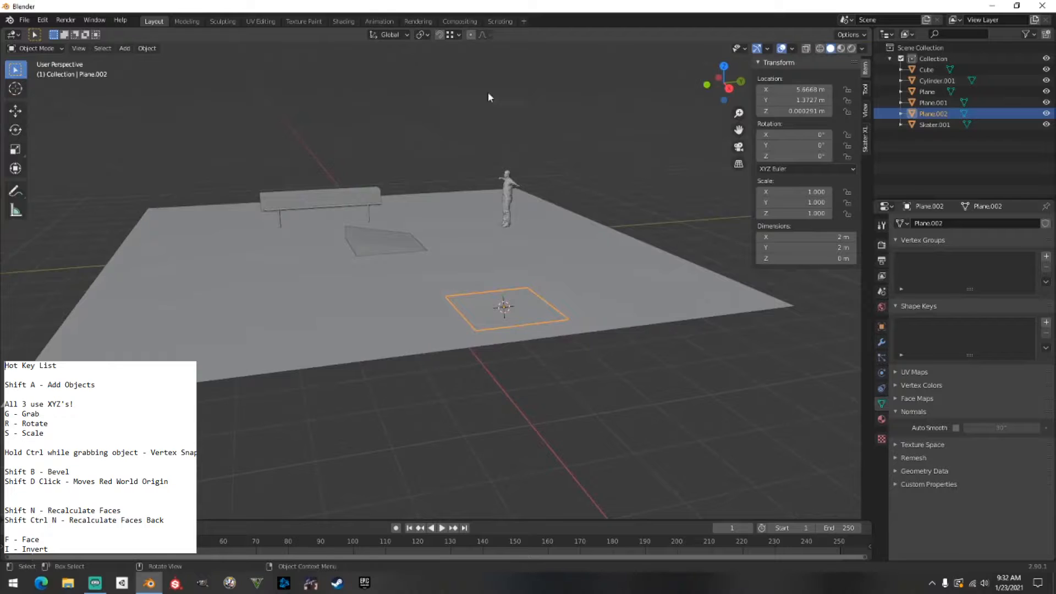
pyautogui.scroll(3, 515, 289)
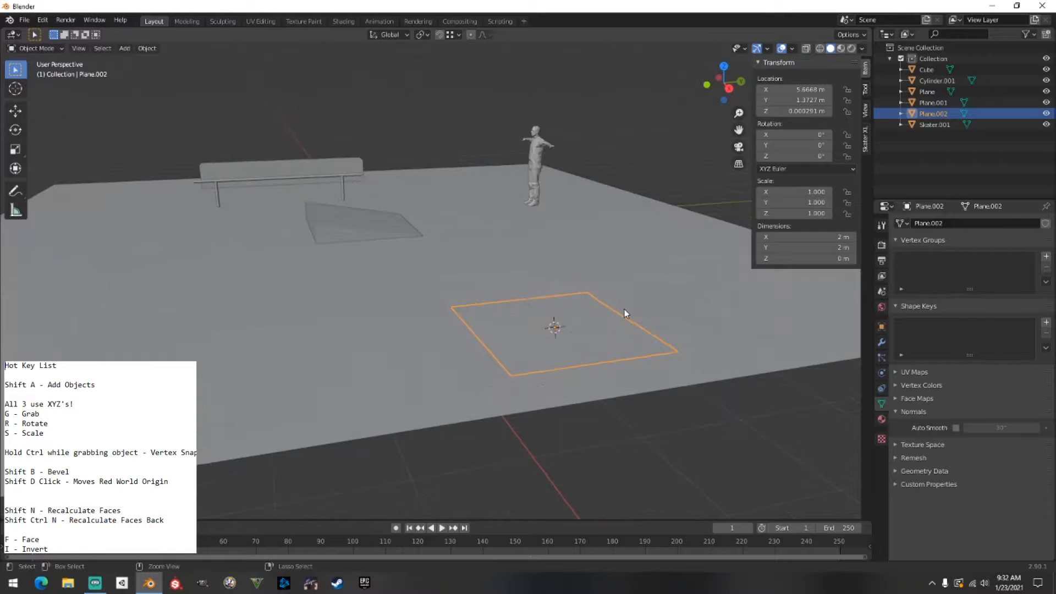
pyautogui.moveTo(586, 311); pyautogui.dragTo(552, 325, button='middle')
pyautogui.hotkey('ctrl', 'z')
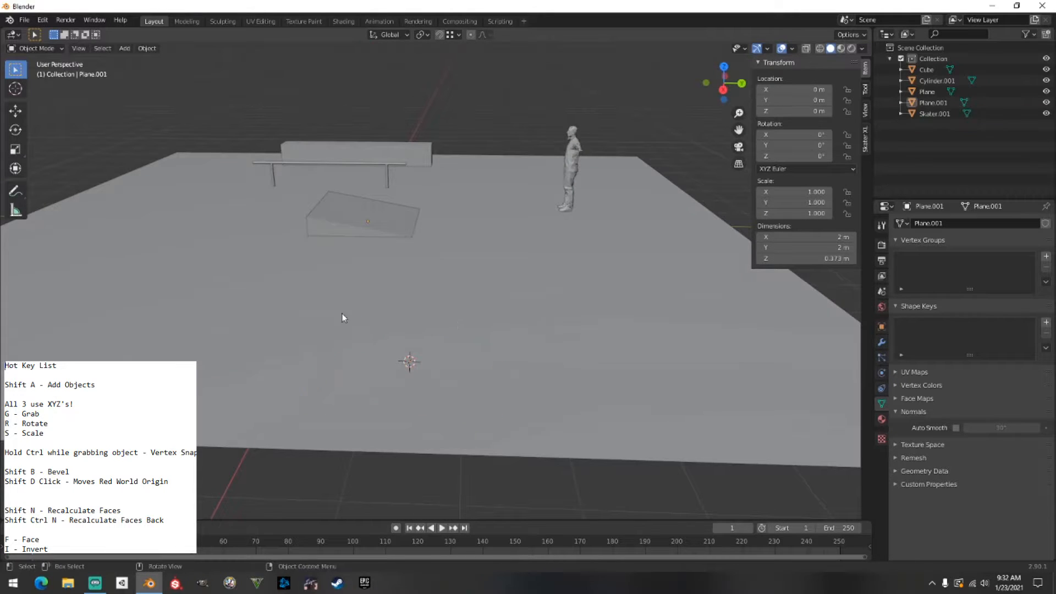
pyautogui.keyDown('shift'); pyautogui.rightClick(328, 298); pyautogui.keyUp('shift')
pyautogui.hotkey('shift', 'a')
pyautogui.moveTo(329, 306)
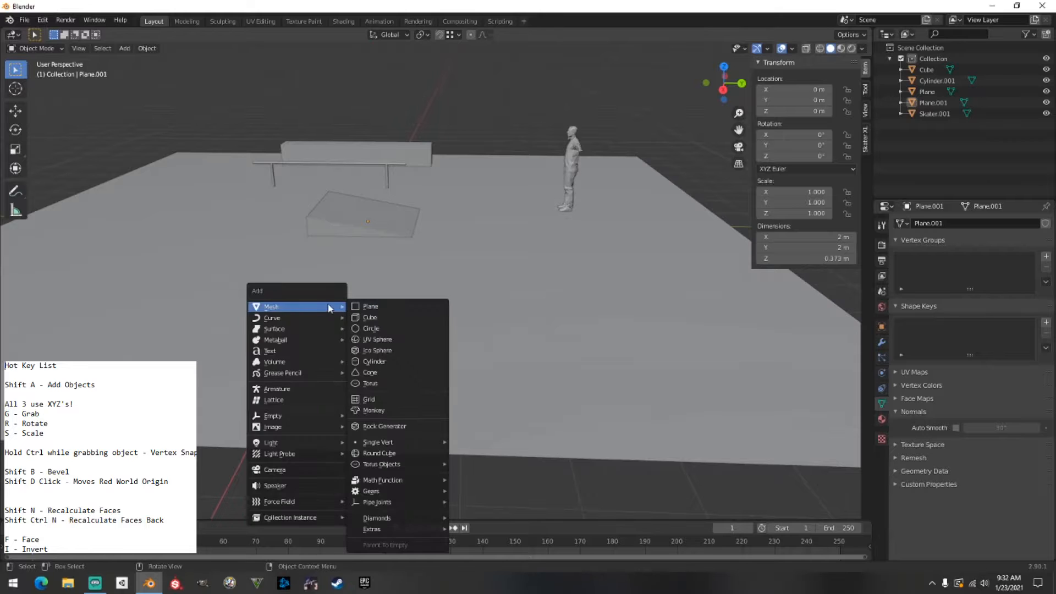
pyautogui.click(468, 258)
pyautogui.scroll(-4, 465, 253)
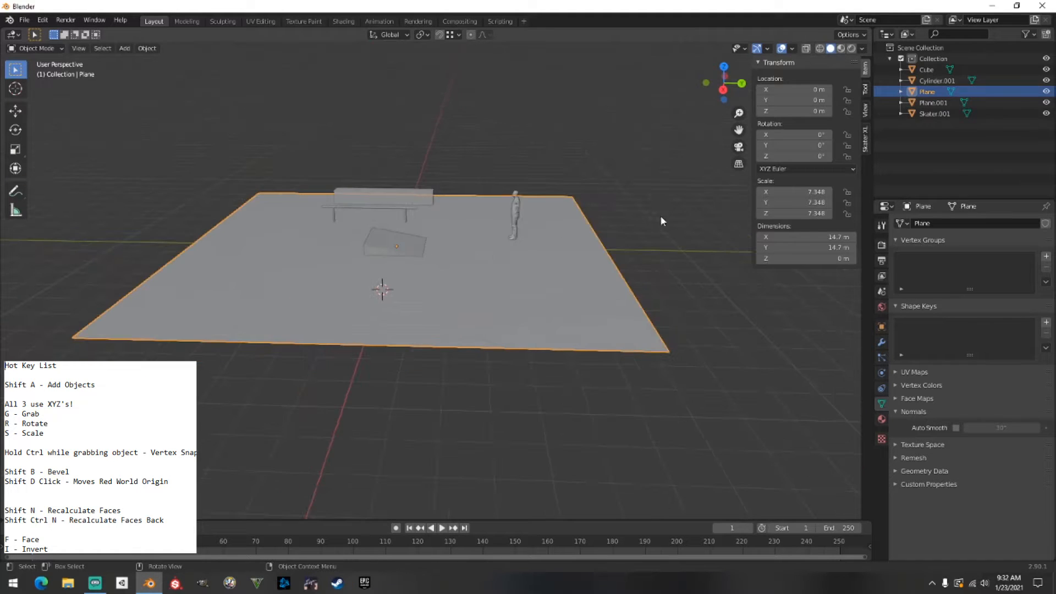
pyautogui.click(661, 217)
# Place the 3D cursor on the top of the ledge box, near its long edge.
pyautogui.scroll(4, 358, 220)
pyautogui.keyDown('shift'); pyautogui.moveTo(357, 220); pyautogui.dragTo(428, 289, button='middle'); pyautogui.keyUp('shift')
pyautogui.scroll(3, 477, 326)
pyautogui.keyDown('shift'); pyautogui.rightClick(439, 304); pyautogui.keyUp('shift')
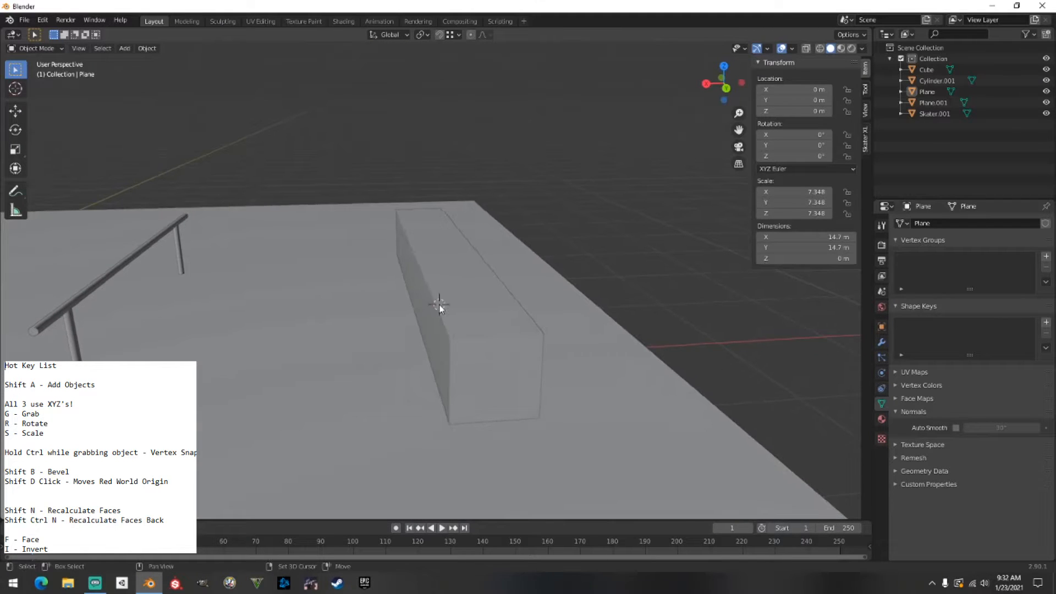
pyautogui.scroll(6, 441, 330)
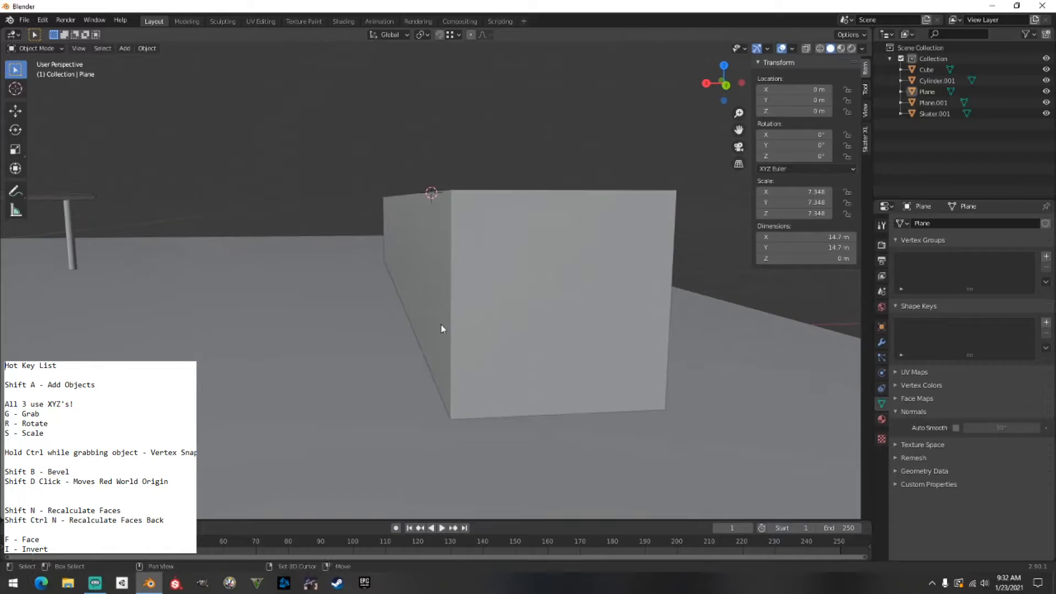
# Add a cube at the 3D cursor on the ledge, scale it down, and delete it.
pyautogui.moveTo(441, 323); pyautogui.dragTo(429, 343, button='middle')
pyautogui.hotkey('shift', 'a')
pyautogui.moveTo(385, 332)
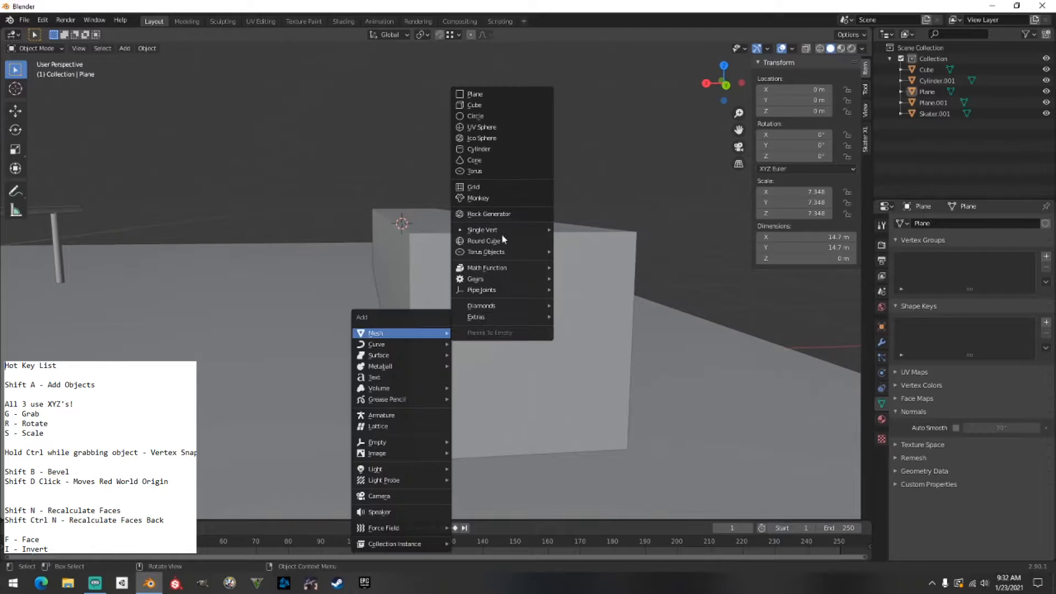
pyautogui.click(476, 104)
pyautogui.press('s')
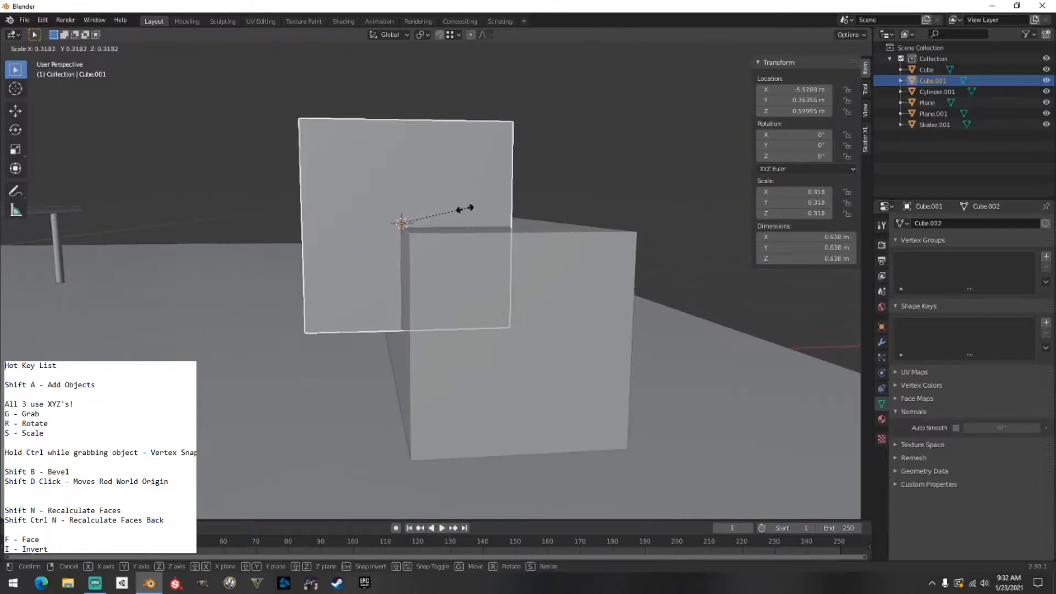
pyautogui.click(403, 223)
pyautogui.rightClick(403, 221)
pyautogui.click(363, 395)
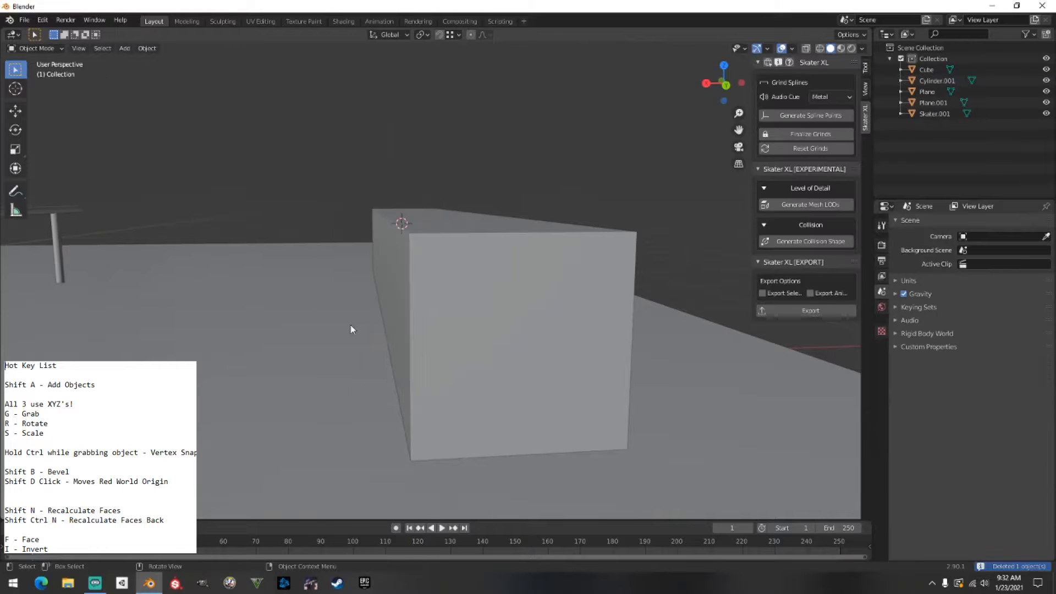
# Move the 3D cursor from the ledge back to the ground in front of the kicker ramp.
pyautogui.scroll(-6, 351, 326)
pyautogui.moveTo(311, 322); pyautogui.dragTo(479, 330, button='middle')
pyautogui.scroll(-3, 508, 335)
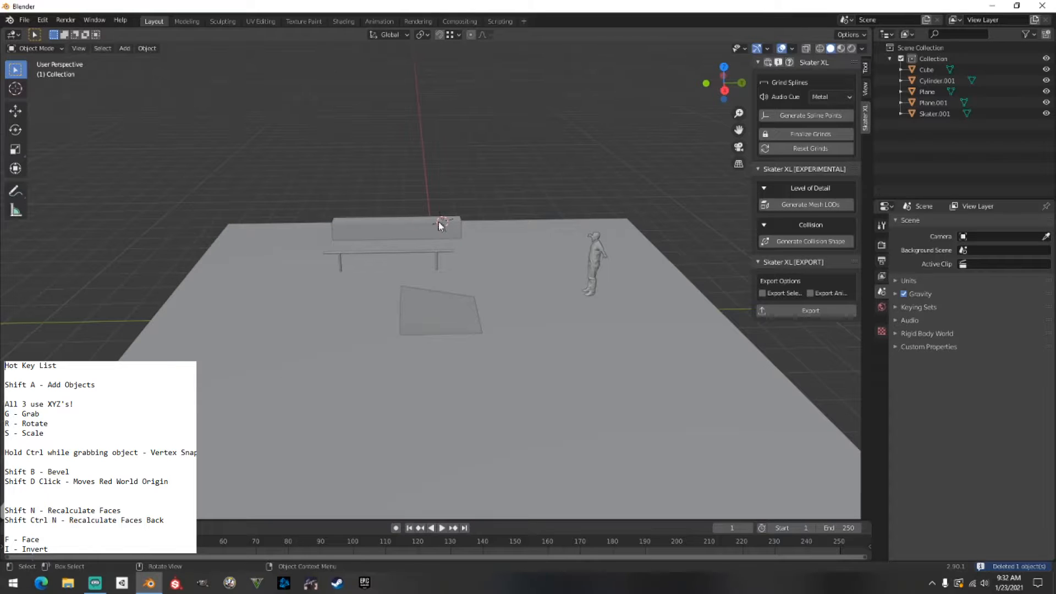
pyautogui.keyDown('shift'); pyautogui.rightClick(448, 372); pyautogui.keyUp('shift')
pyautogui.scroll(-2, 551, 393)
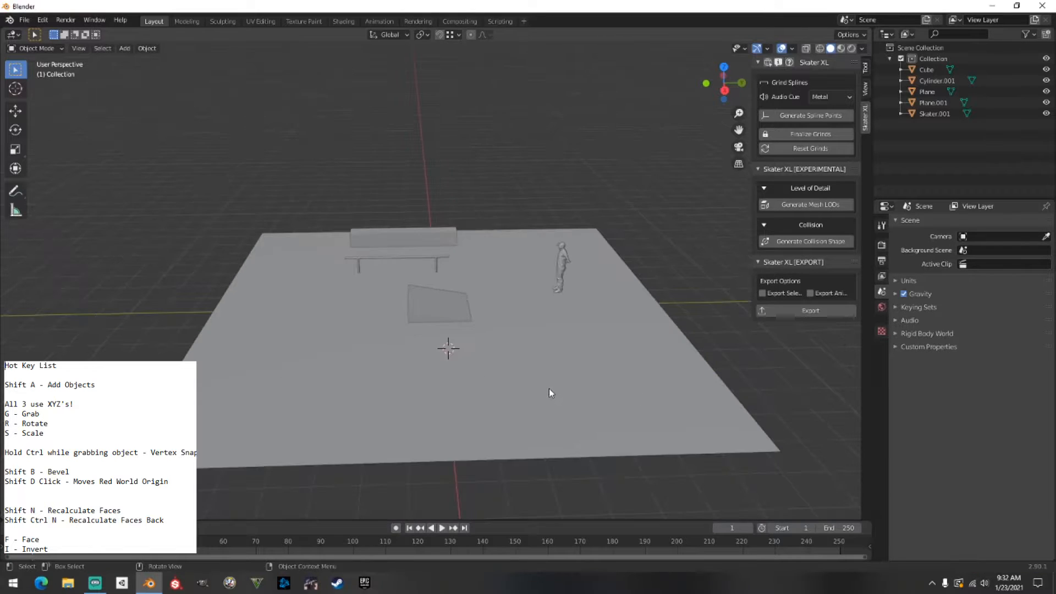
pyautogui.keyDown('shift'); pyautogui.rightClick(449, 372); pyautogui.keyUp('shift')
pyautogui.moveTo(462, 386); pyautogui.dragTo(339, 338, button='middle')
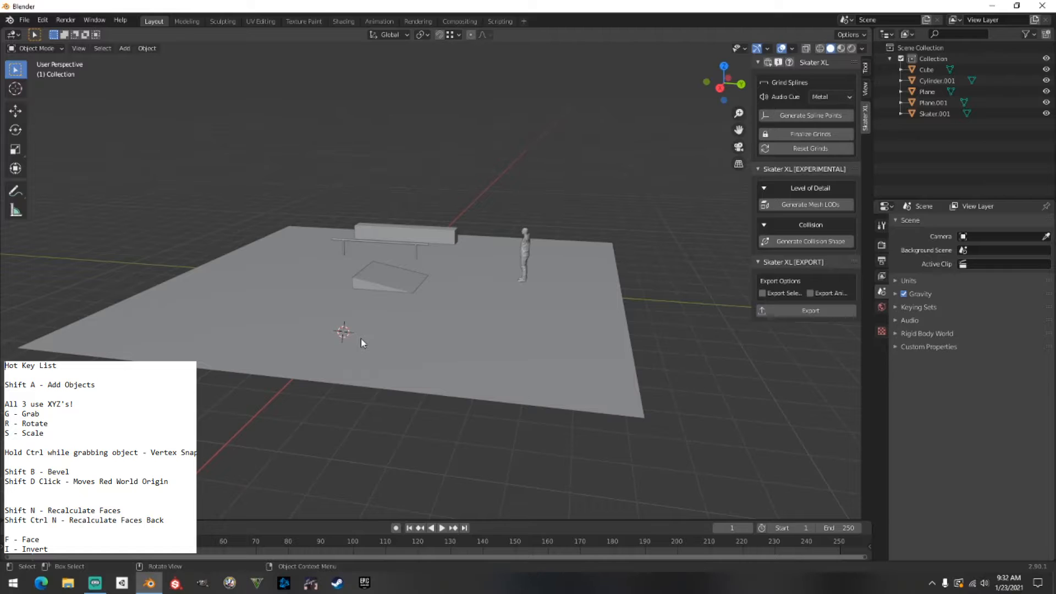
pyautogui.scroll(-2, 359, 346)
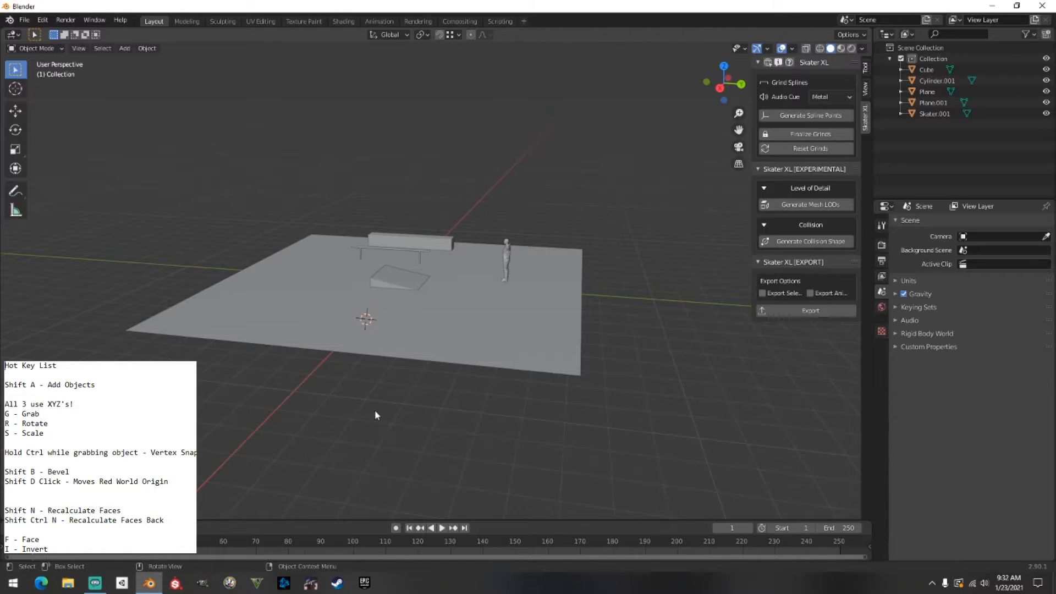
pyautogui.scroll(2, 357, 380)
pyautogui.moveTo(303, 381); pyautogui.dragTo(374, 401, button='middle')
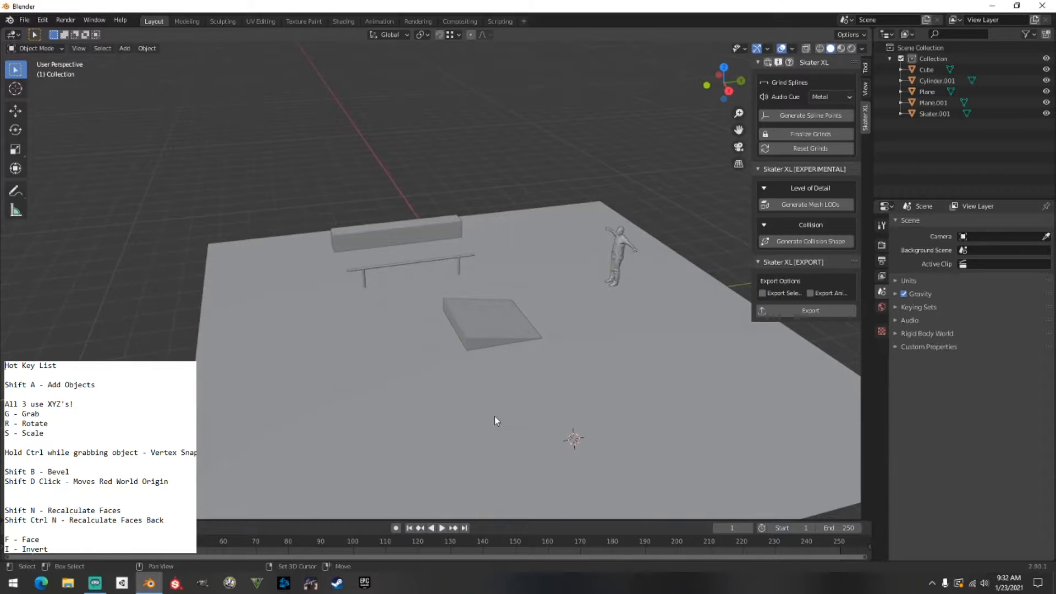
# Reposition the 3D cursor on the ground just in front of the kicker ramp and add a plane there.
pyautogui.keyDown('shift'); pyautogui.moveTo(495, 416); pyautogui.dragTo(538, 415, button='right'); pyautogui.keyUp('shift')
pyautogui.scroll(-3, 538, 416)
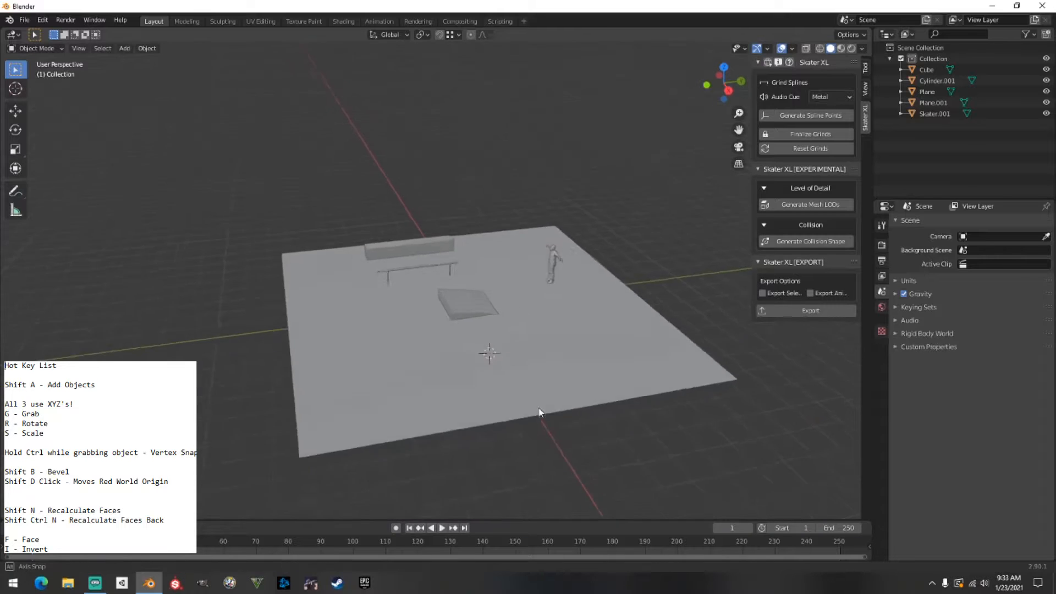
pyautogui.keyDown('shift'); pyautogui.rightClick(450, 328); pyautogui.keyUp('shift')
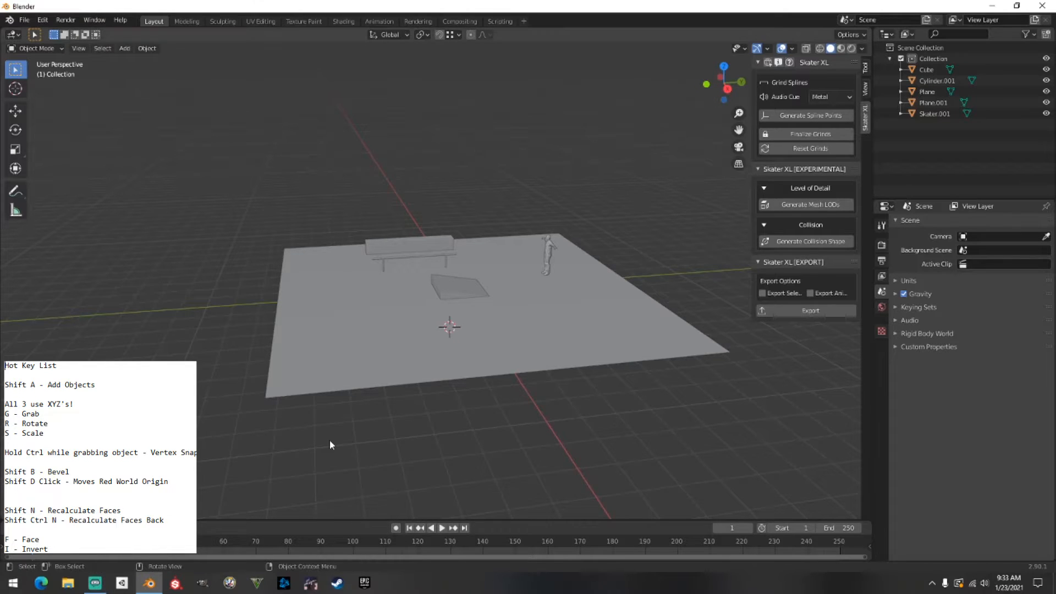
pyautogui.hotkey('shift', 'a')
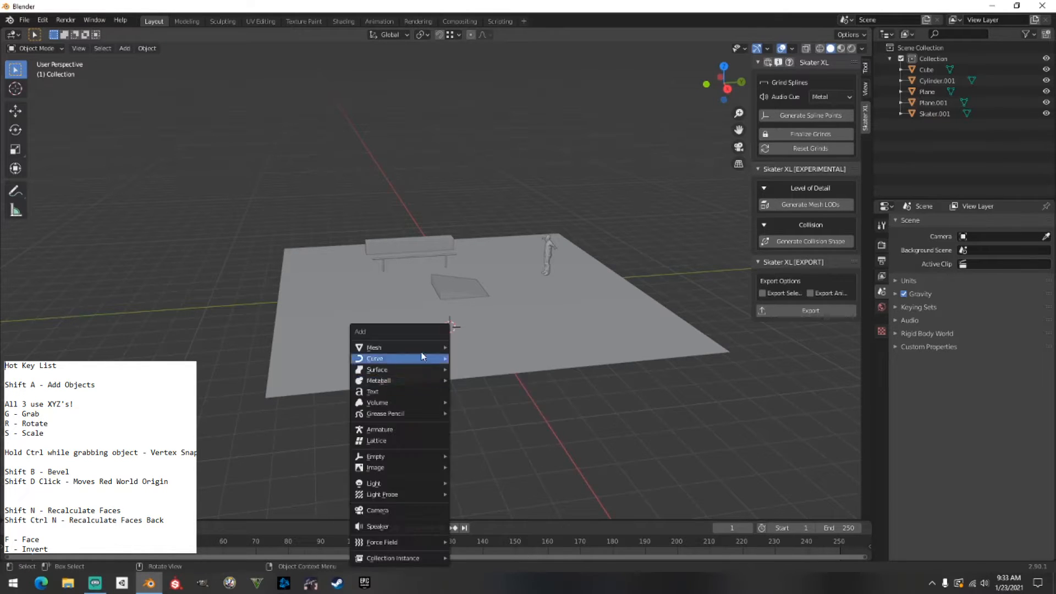
pyautogui.moveTo(419, 347)
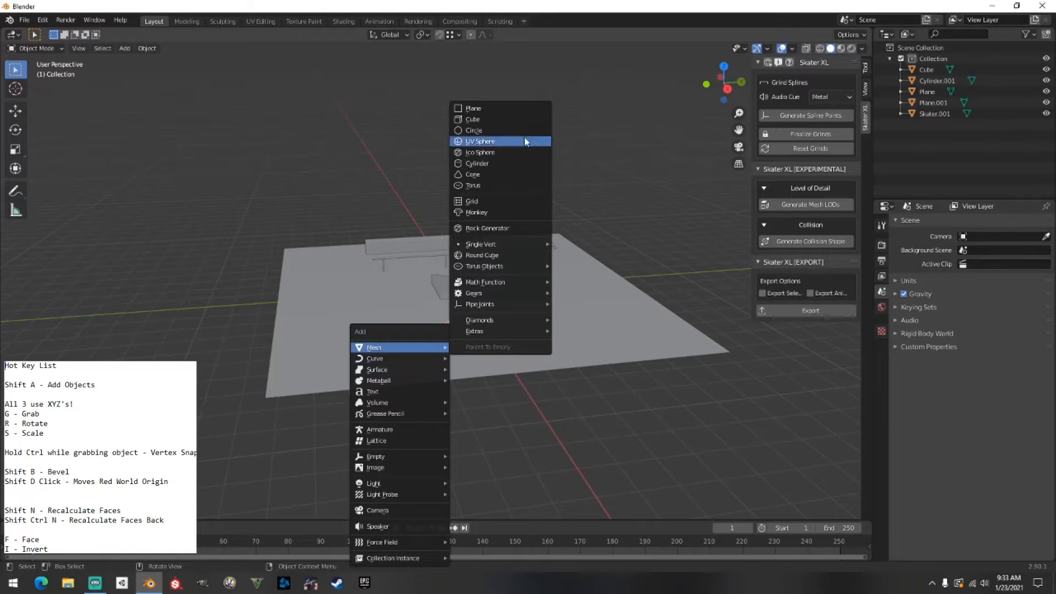
pyautogui.click(514, 110)
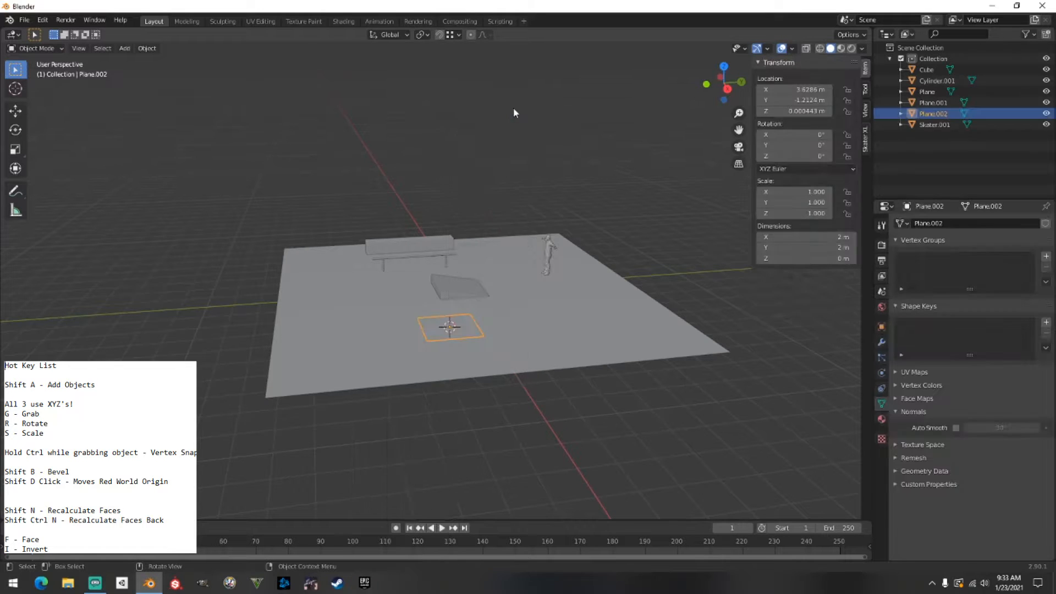
# Scale the new plane to about 4.88 m square and move it away from the kicker ramp, to about X 4.21 m.
pyautogui.moveTo(530, 136); pyautogui.dragTo(493, 300, button='middle')
pyautogui.press('s')
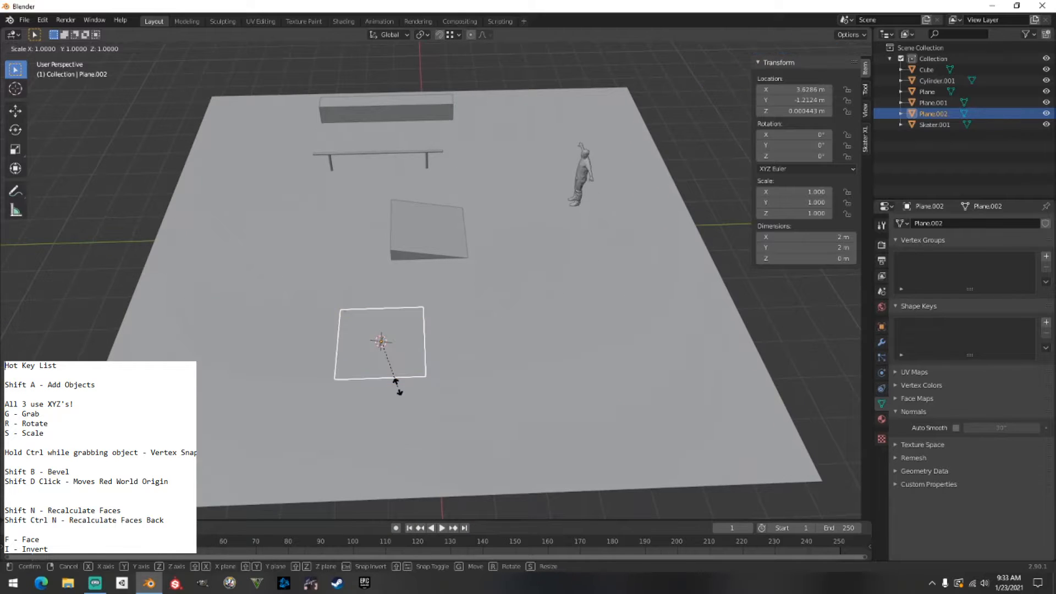
pyautogui.click(472, 416)
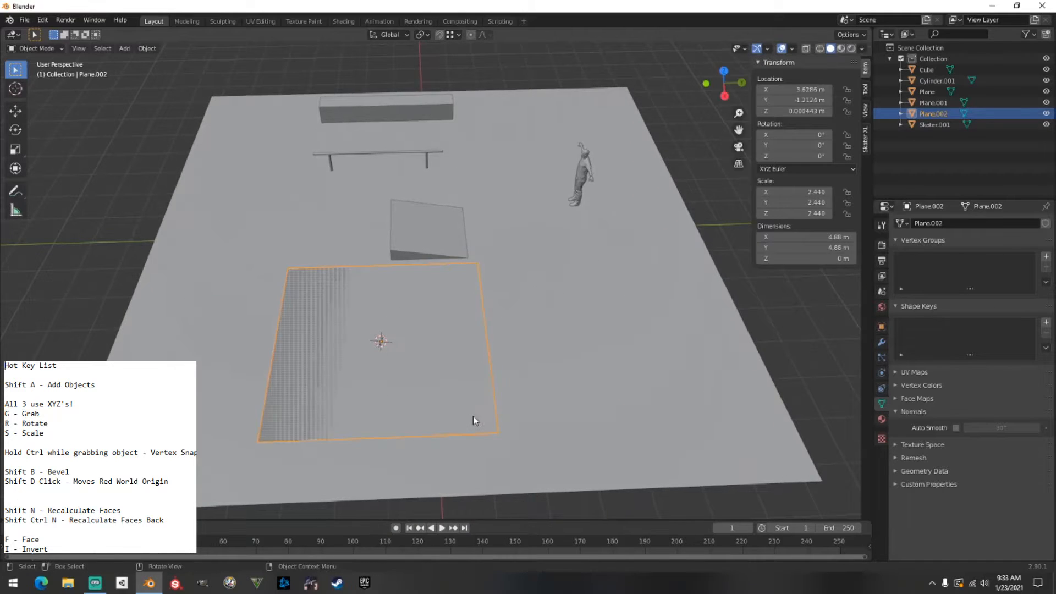
pyautogui.press('g')
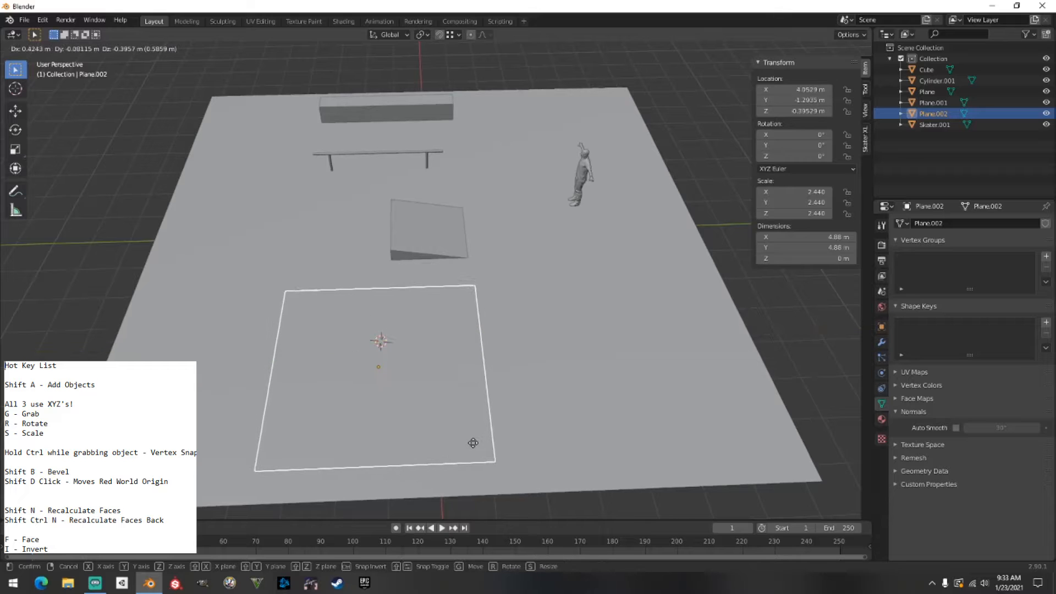
pyautogui.click(483, 442)
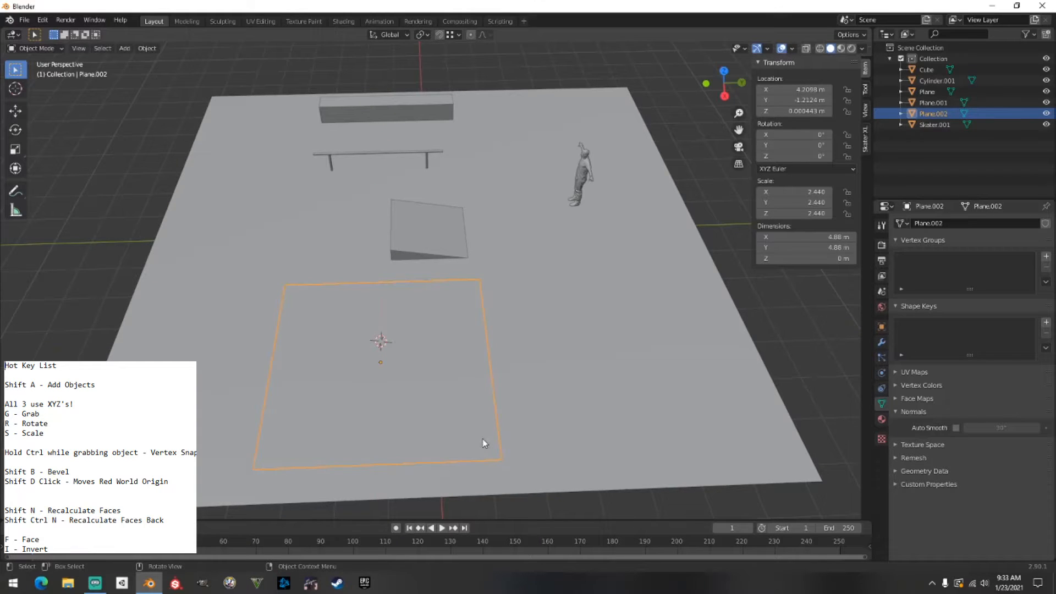
# Inset the plane's face to create a smaller square face in its middle.
pyautogui.press('Tab')
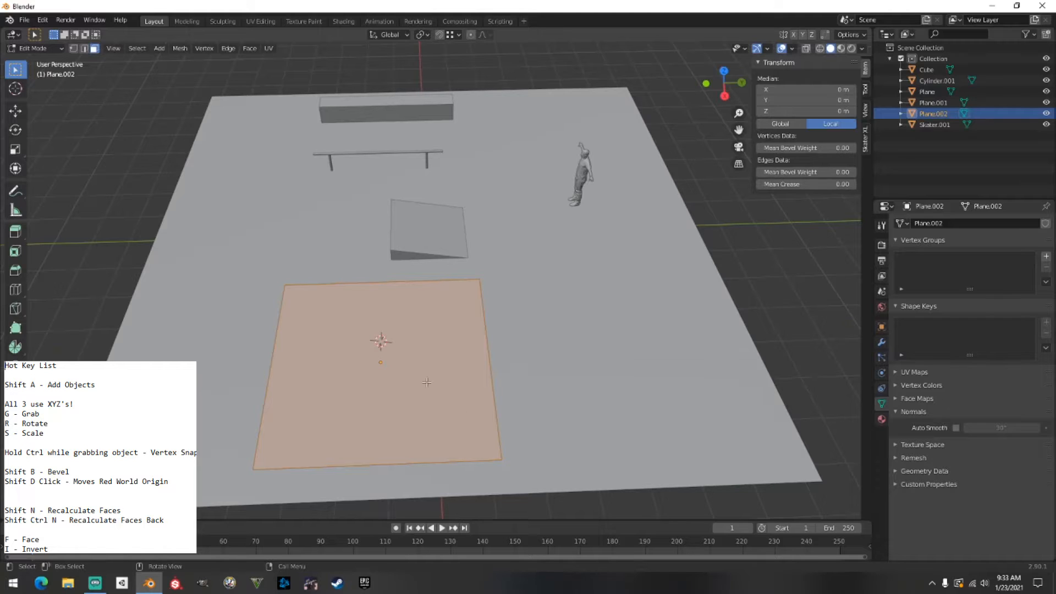
pyautogui.press('i')
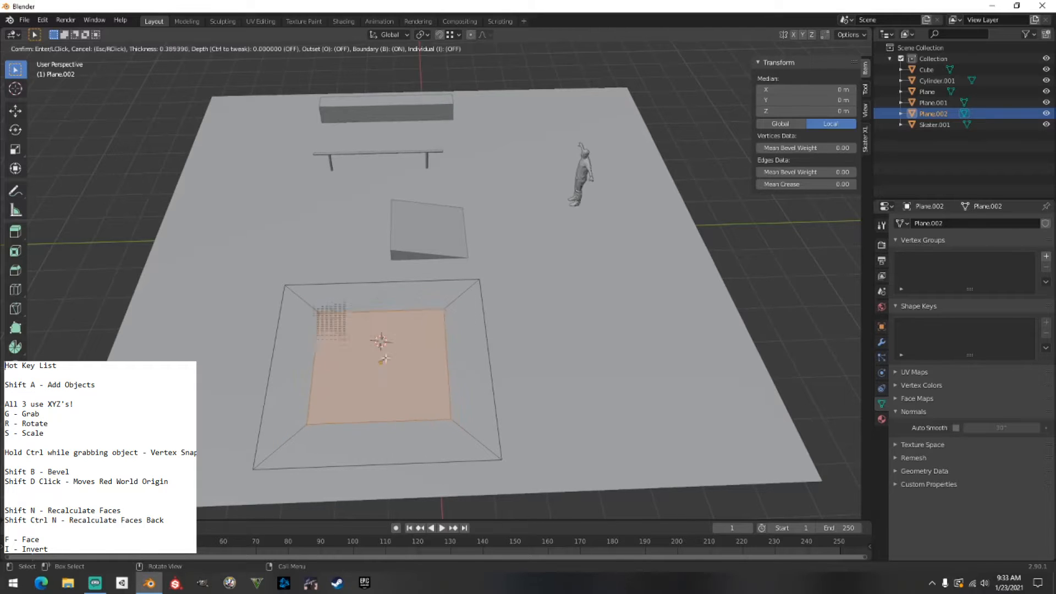
pyautogui.click(382, 360)
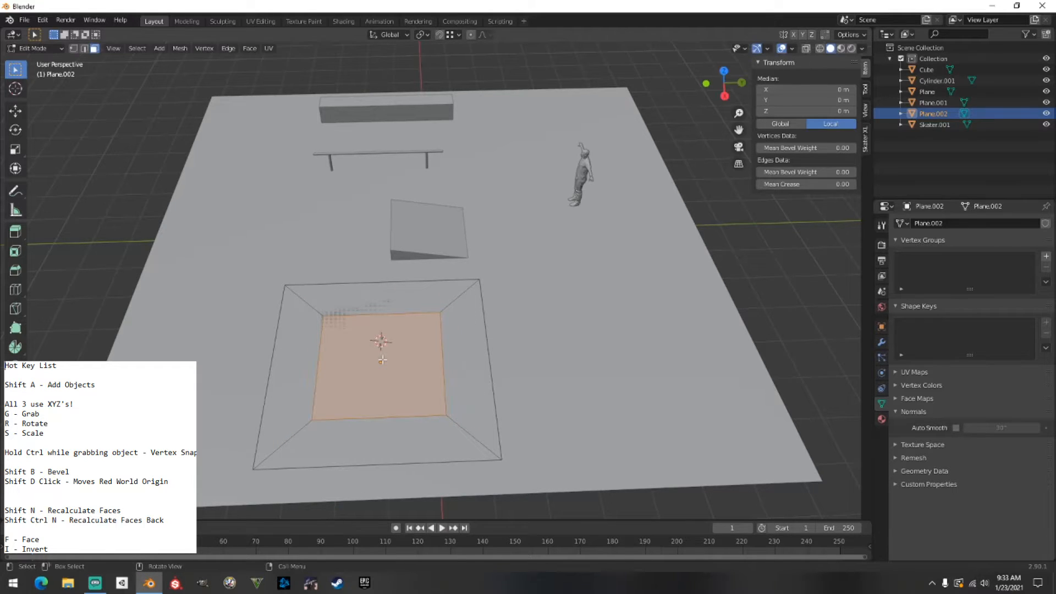
# Raise the inset inner face along Z by a bit over 0.6 m to form a flat-topped obstacle.
pyautogui.moveTo(644, 347); pyautogui.dragTo(513, 353, button='middle')
pyautogui.keyDown('shift'); pyautogui.moveTo(560, 329); pyautogui.dragTo(294, 341, button='middle'); pyautogui.keyUp('shift')
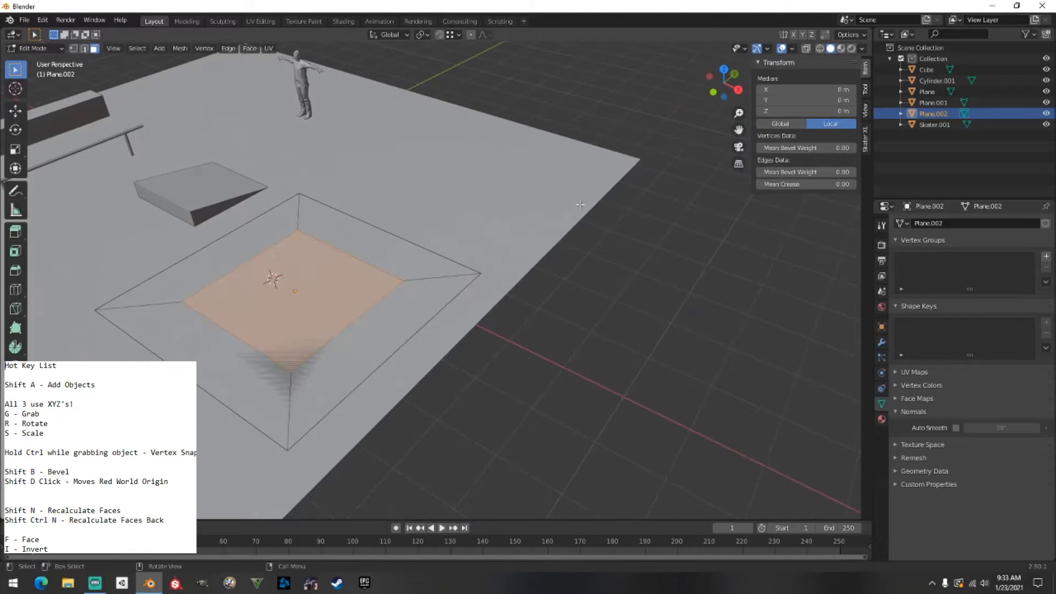
pyautogui.moveTo(514, 294); pyautogui.dragTo(587, 300, button='middle')
pyautogui.press('Tab')
pyautogui.press('Tab')
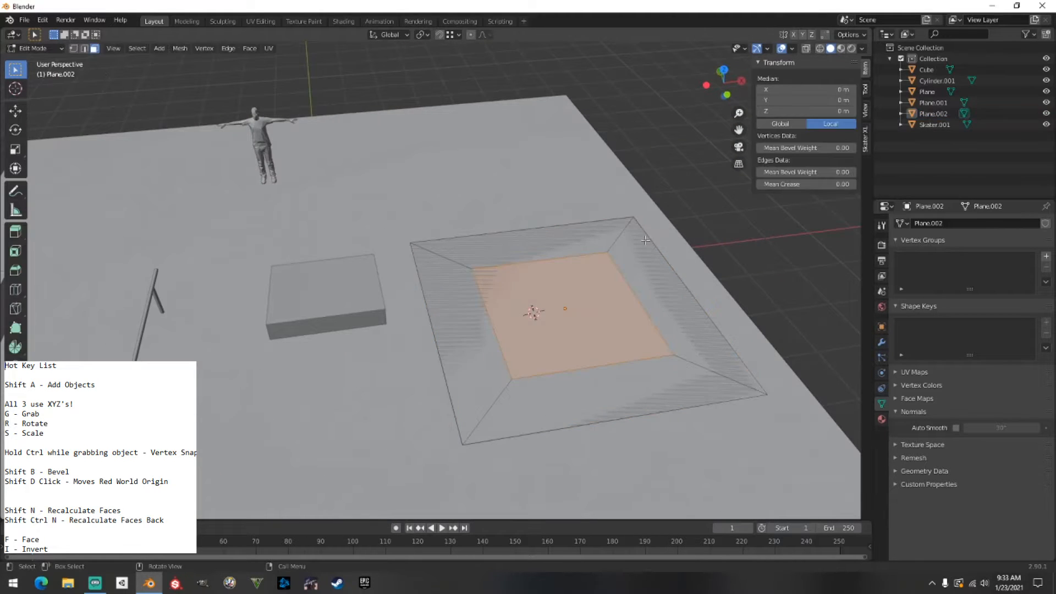
pyautogui.moveTo(652, 322); pyautogui.dragTo(613, 328, button='middle')
pyautogui.moveTo(519, 311); pyautogui.dragTo(352, 237, button='middle')
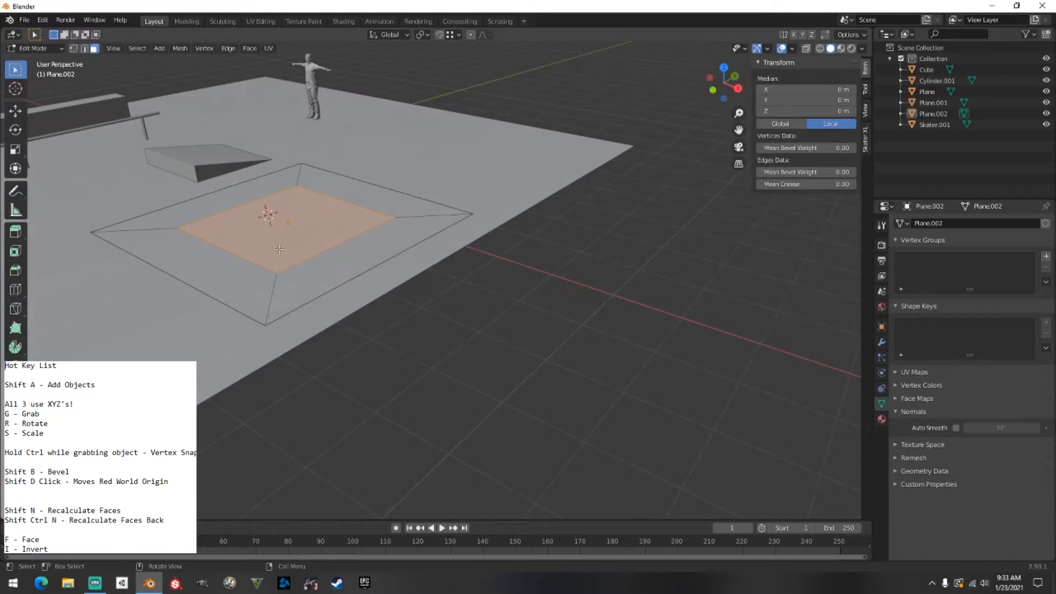
pyautogui.press('g')
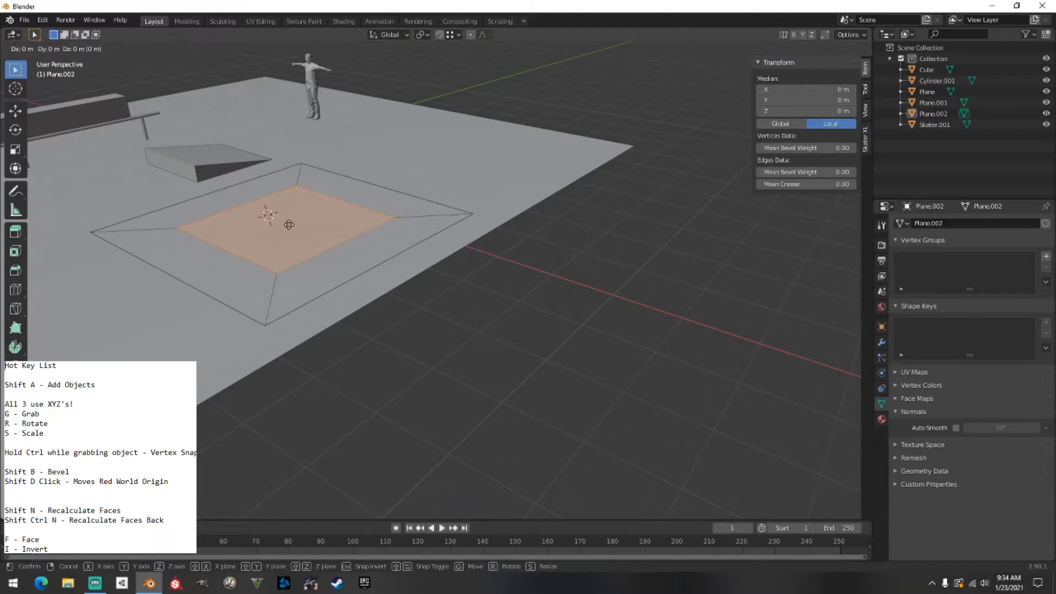
pyautogui.press('z')
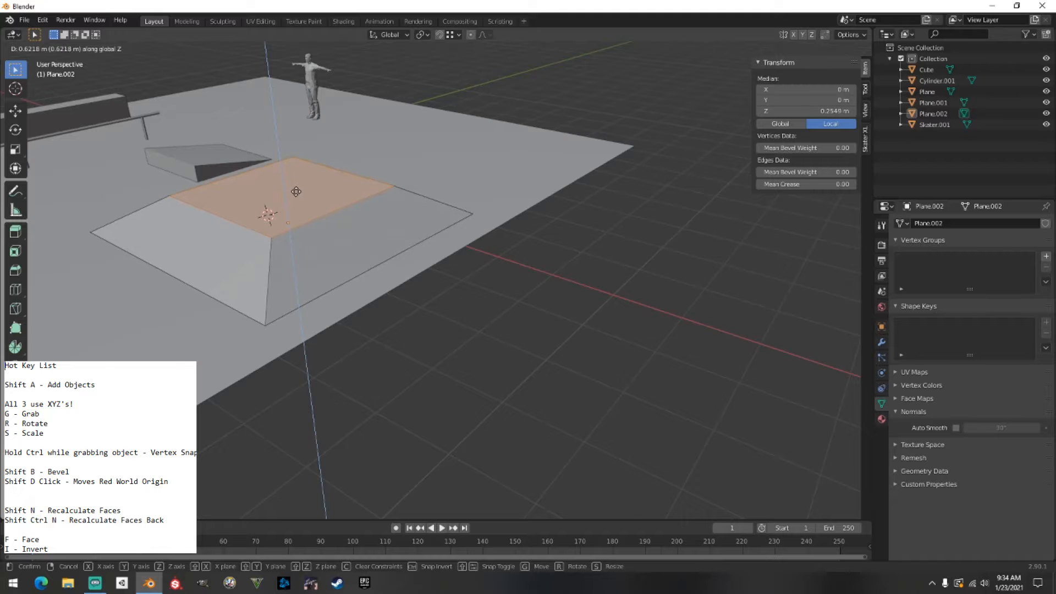
pyautogui.click(300, 186)
# Lower the obstacle's top face along Z to a height of about 0.41 m.
pyautogui.scroll(2, 349, 215)
pyautogui.moveTo(348, 215); pyautogui.dragTo(297, 341, button='middle')
pyautogui.scroll(1, 496, 281)
pyautogui.press('g')
pyautogui.press('z')
pyautogui.click(436, 382)
# Move the sloped face on the obstacle's negative Y side along Y, to a local median of about -0.72 m.
pyautogui.press('Tab')
pyautogui.click(360, 323)
pyautogui.press('Tab')
pyautogui.click(424, 328)
pyautogui.press('g')
pyautogui.press('y')
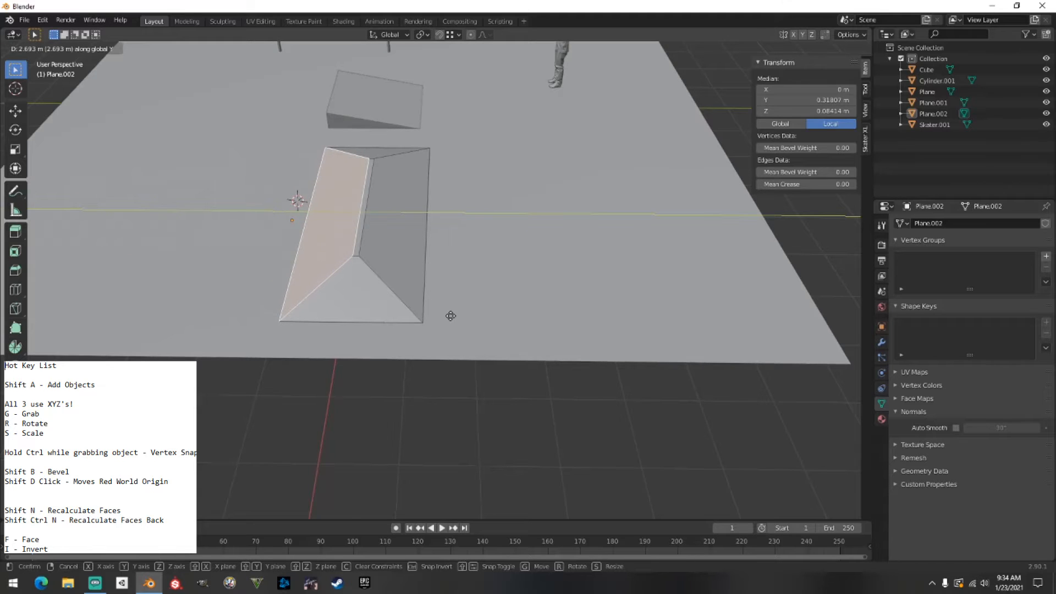
pyautogui.click(307, 314)
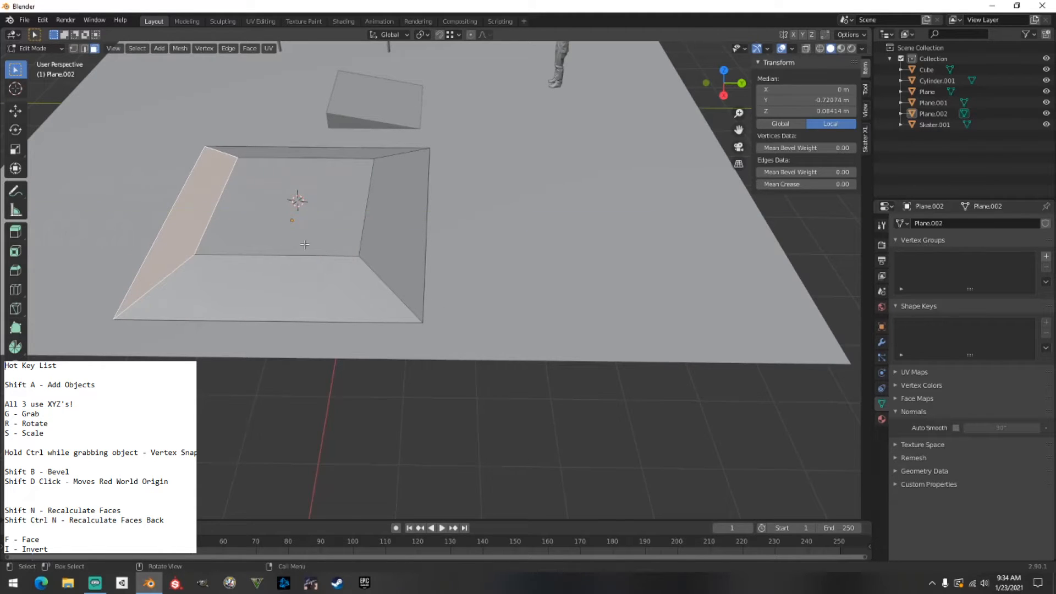
# Switch to edge selection and move the base edge on the obstacle's positive Y side outward along Y to lengthen that slope.
pyautogui.click(322, 286)
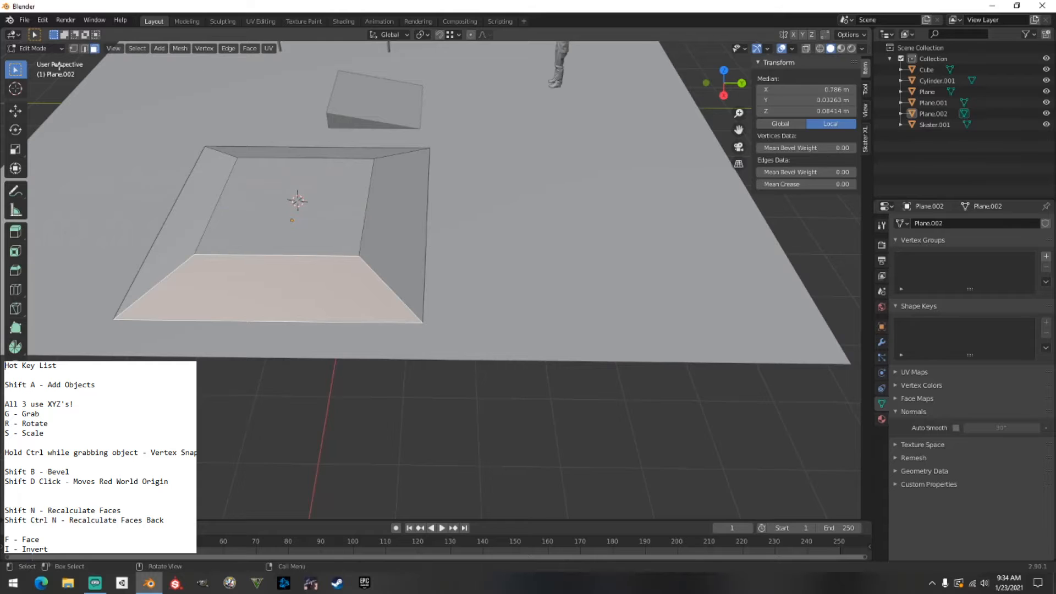
pyautogui.click(84, 49)
pyautogui.click(442, 231)
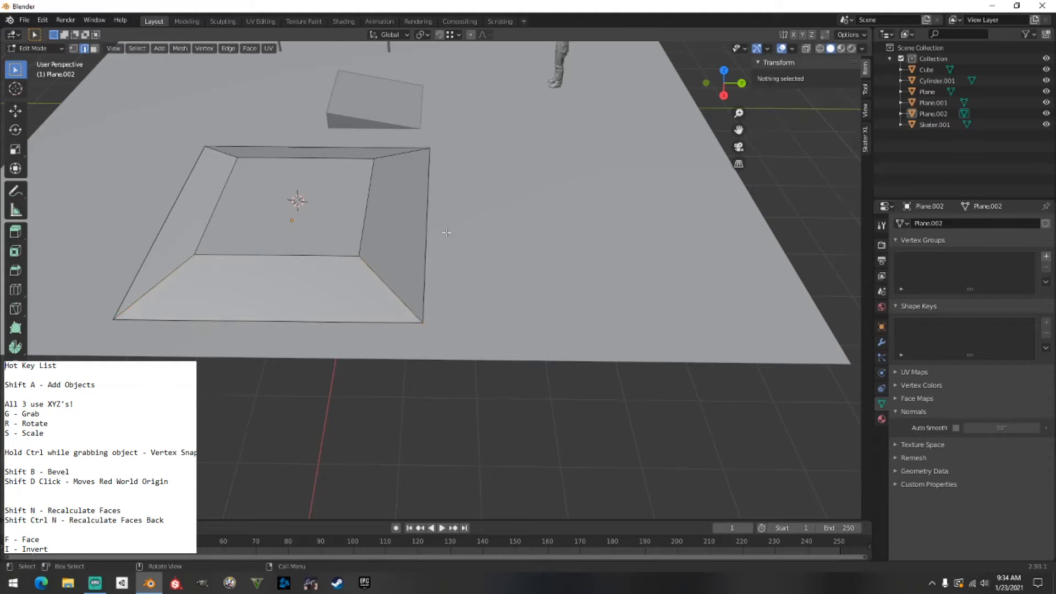
pyautogui.click(426, 227)
pyautogui.press('g')
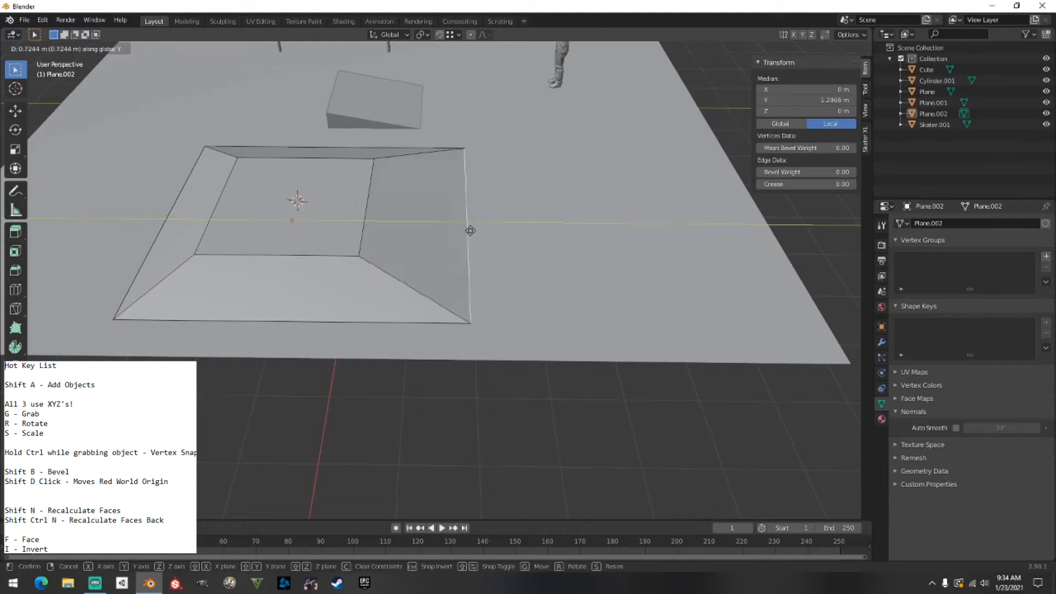
pyautogui.click(523, 232)
# Move the base edge on the negative Y side outward along Y, to about -1.62 m local.
pyautogui.click(175, 230)
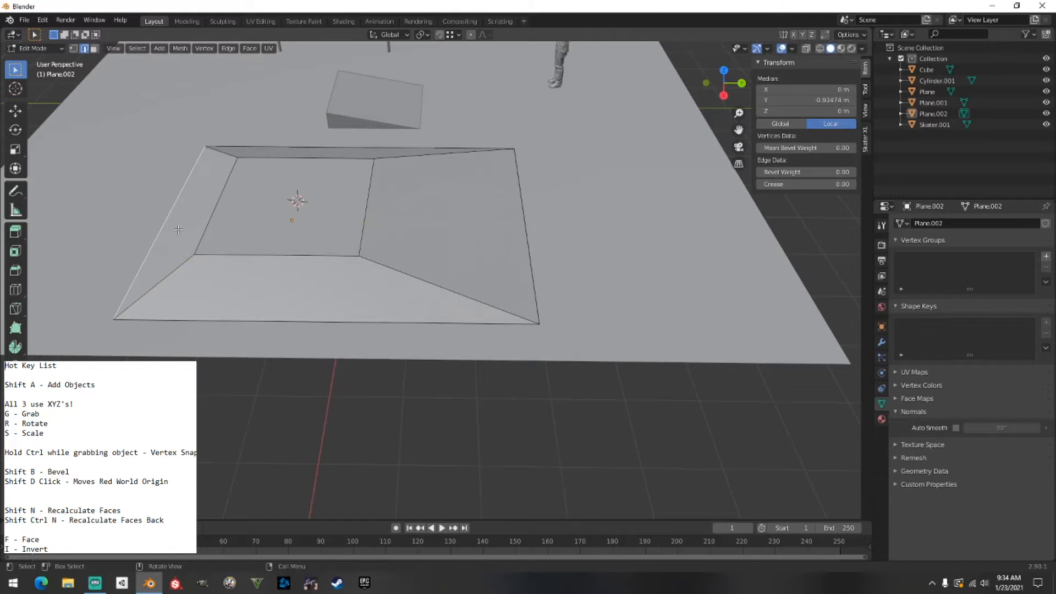
pyautogui.press('g')
pyautogui.press('y')
pyautogui.click(77, 228)
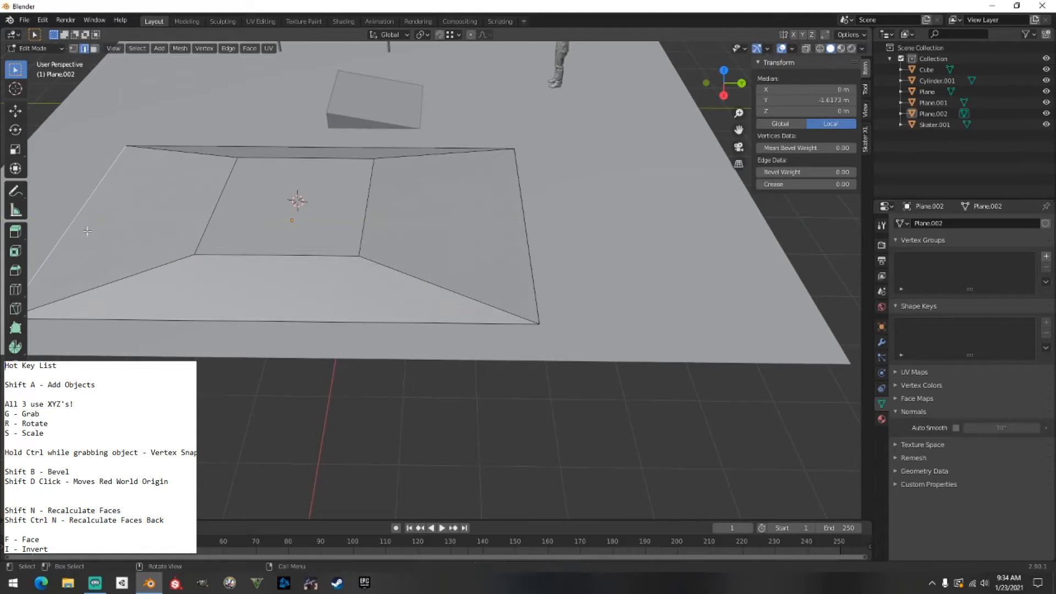
# Move the long base edge facing away from the kicker ramp inward along X, to about 0.57 m local.
pyautogui.click(287, 324)
pyautogui.moveTo(287, 324); pyautogui.dragTo(319, 337, button='middle')
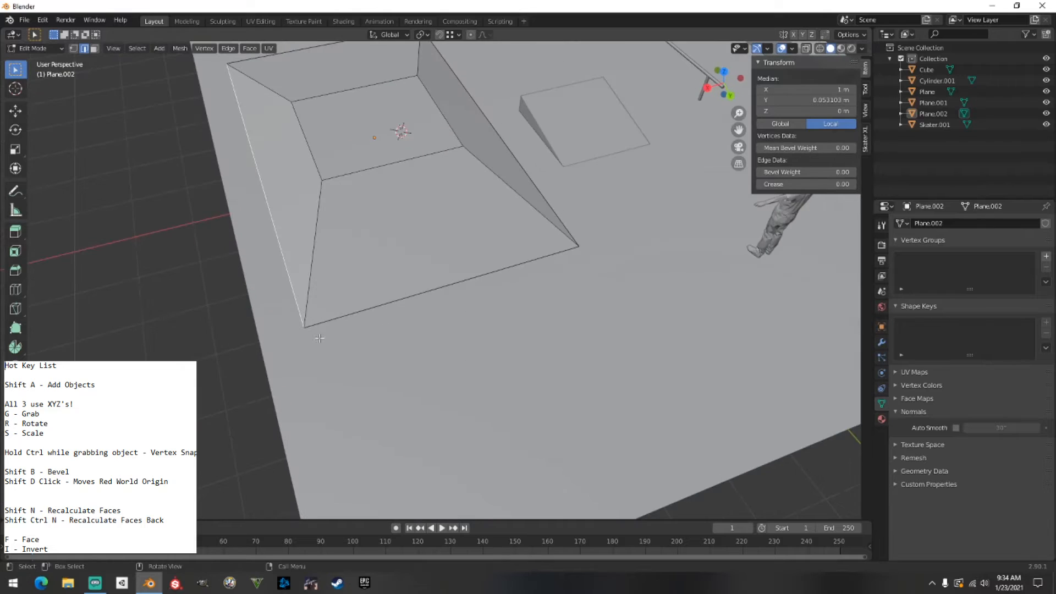
pyautogui.press('g')
pyautogui.press('x')
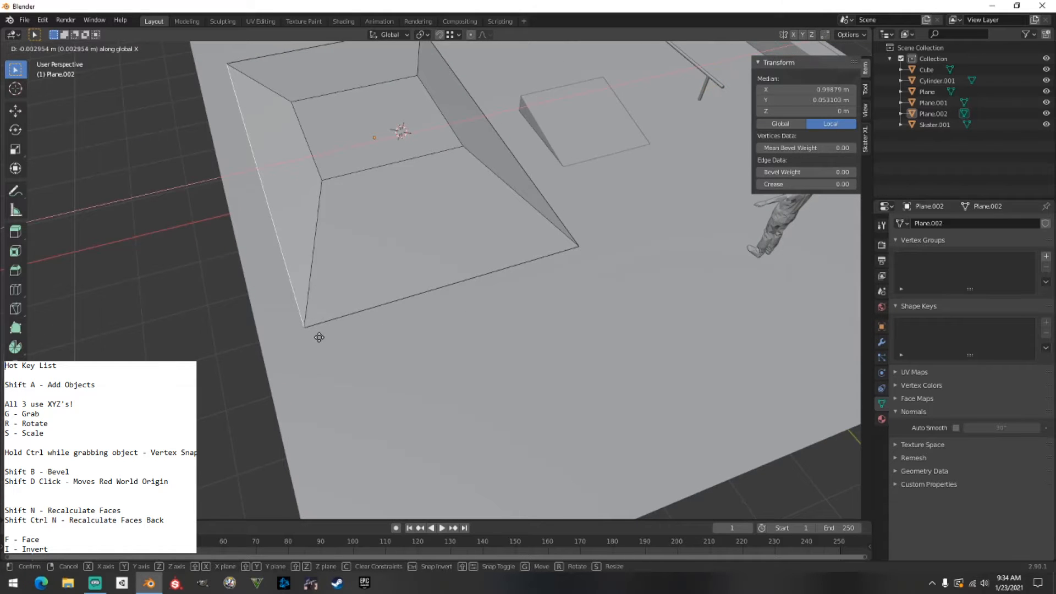
pyautogui.click(325, 183)
# Pull the base edge on the obstacle's negative Y side back inward along Y by roughly 1 m.
pyautogui.moveTo(329, 191); pyautogui.dragTo(588, 172, button='middle')
pyautogui.scroll(-4, 577, 183)
pyautogui.moveTo(594, 213); pyautogui.dragTo(561, 234, button='middle')
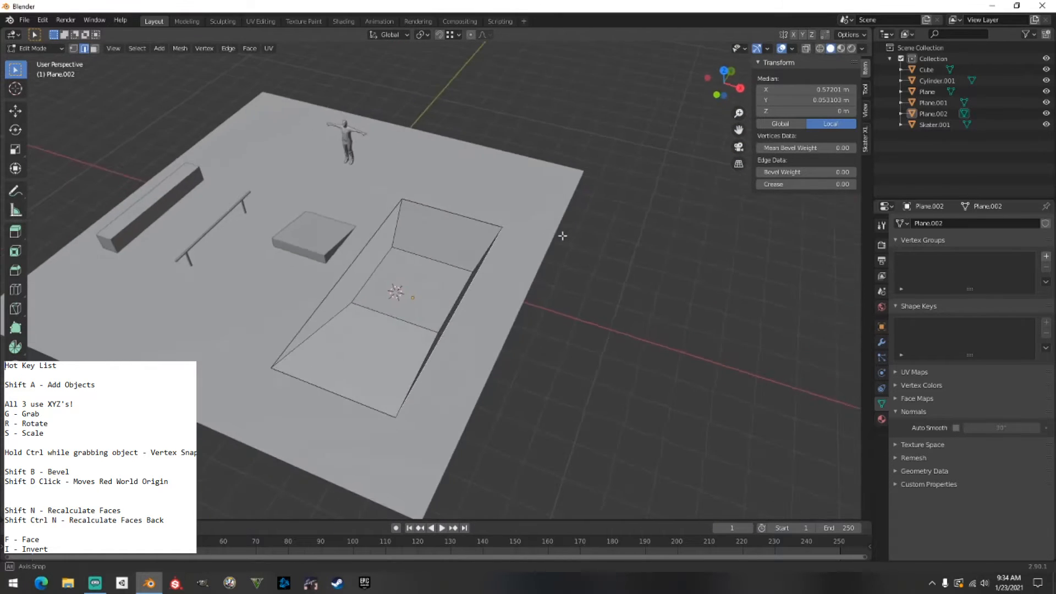
pyautogui.click(559, 237)
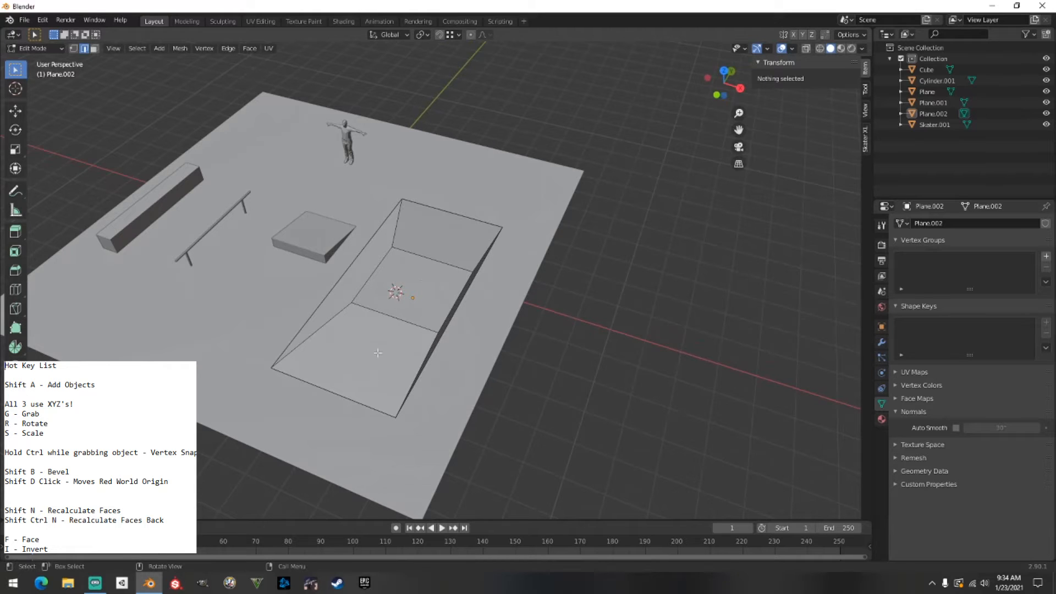
pyautogui.click(348, 395)
pyautogui.press('g')
pyautogui.press('y')
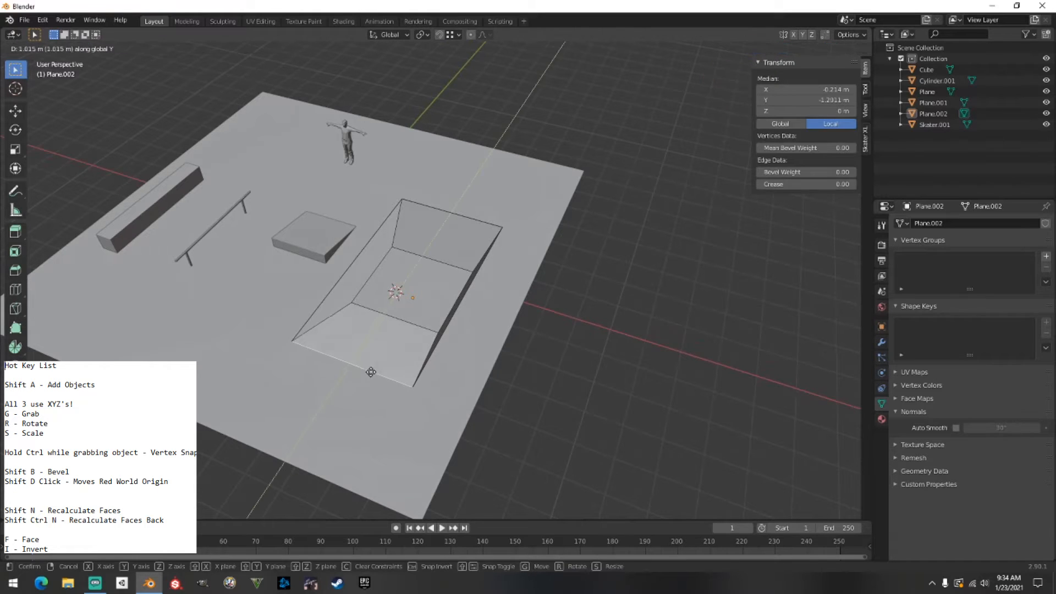
pyautogui.click(373, 370)
# Pull the base edge on the positive Y side back inward along Y, to about 1.21 m local.
pyautogui.click(457, 209)
pyautogui.press('g')
pyautogui.press('y')
pyautogui.click(444, 234)
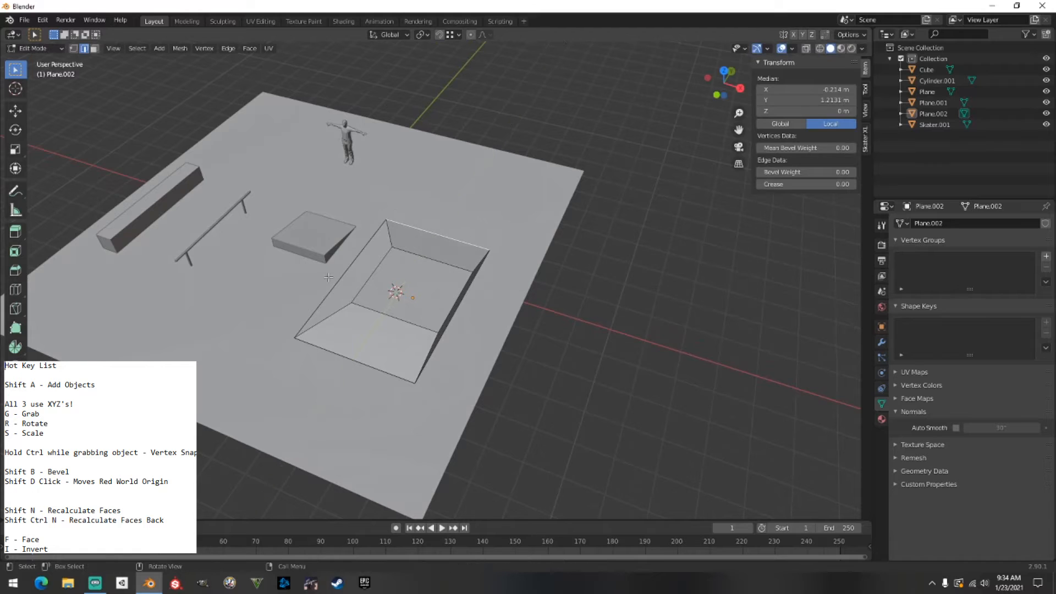
# Move the long base edge beside the kicker ramp outward along X, to about -1.18 m local.
pyautogui.click(348, 277)
pyautogui.press('g')
pyautogui.press('y')
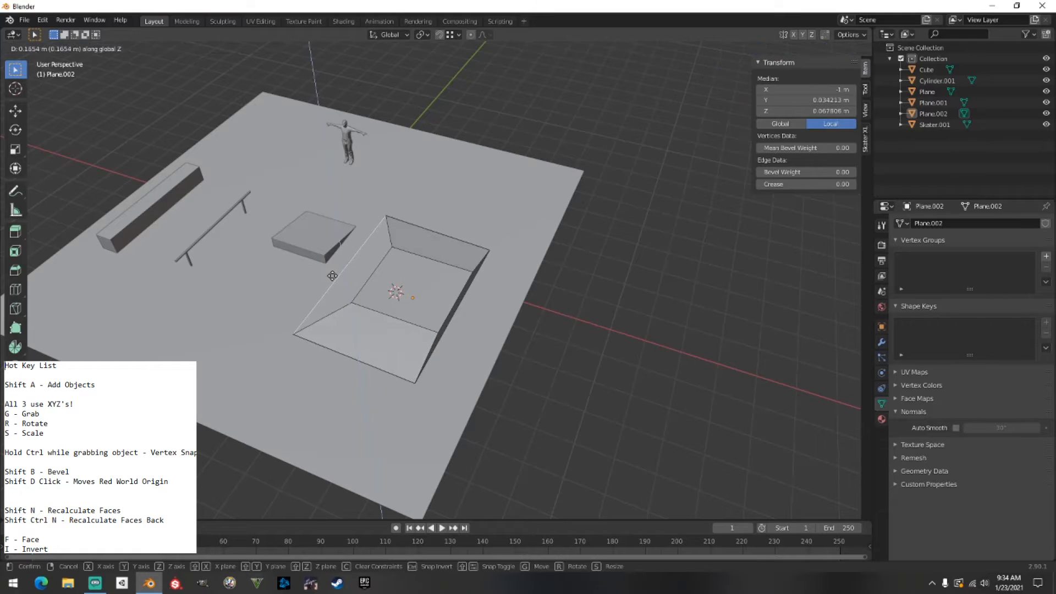
pyautogui.click(331, 277)
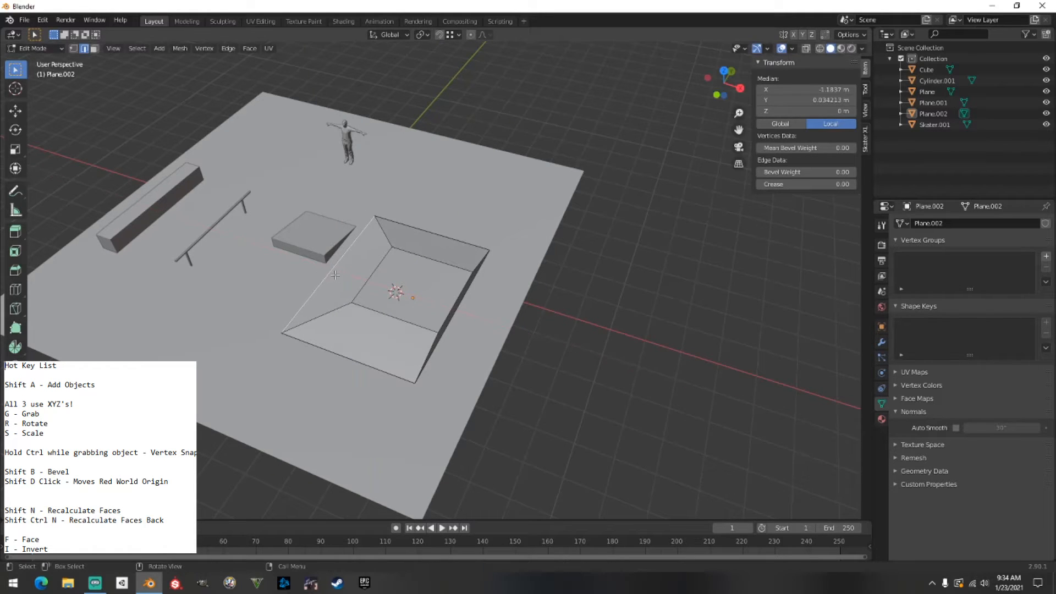
# Return to Object Mode and move the whole obstacle along X to the ground's edge, at about X 5.95 m.
pyautogui.press('Tab')
pyautogui.click(398, 294)
pyautogui.press('g')
pyautogui.press('x')
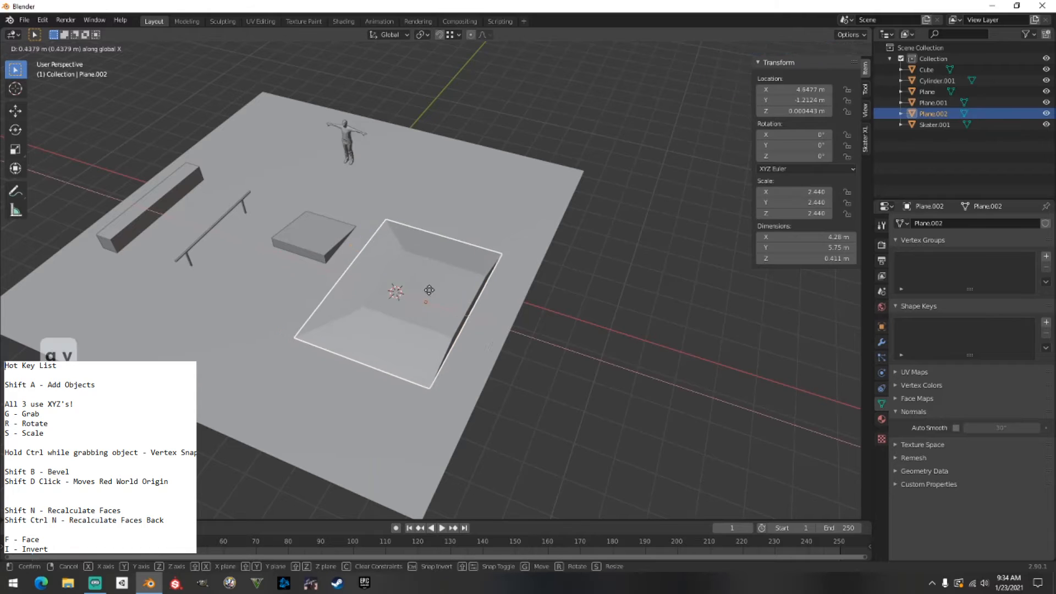
pyautogui.click(592, 167)
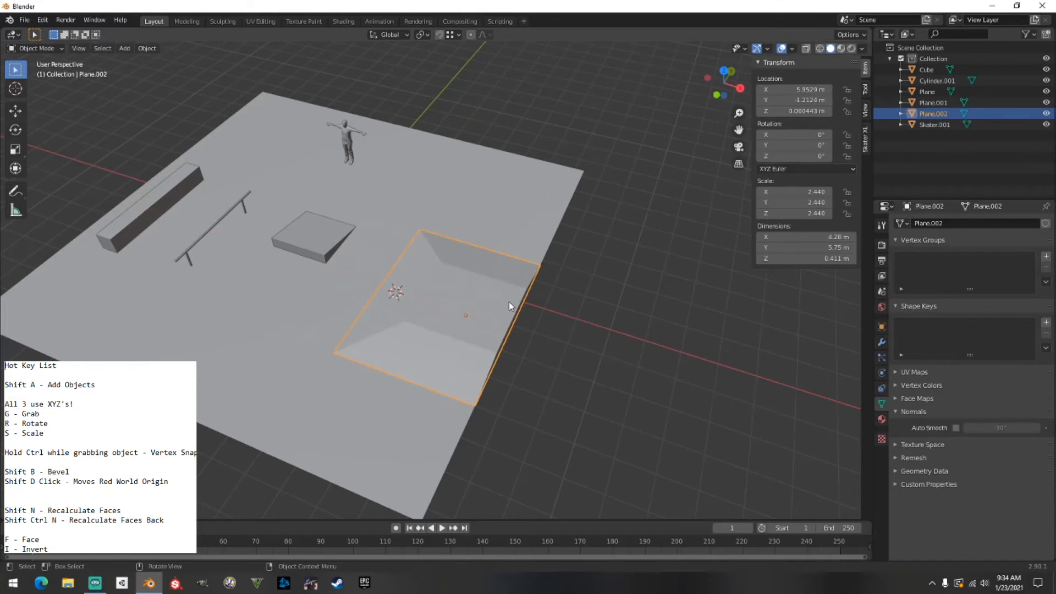
# Deselect the flat-topped obstacle and examine the skatepark layout from several angles.
pyautogui.moveTo(447, 269); pyautogui.dragTo(385, 273, button='middle')
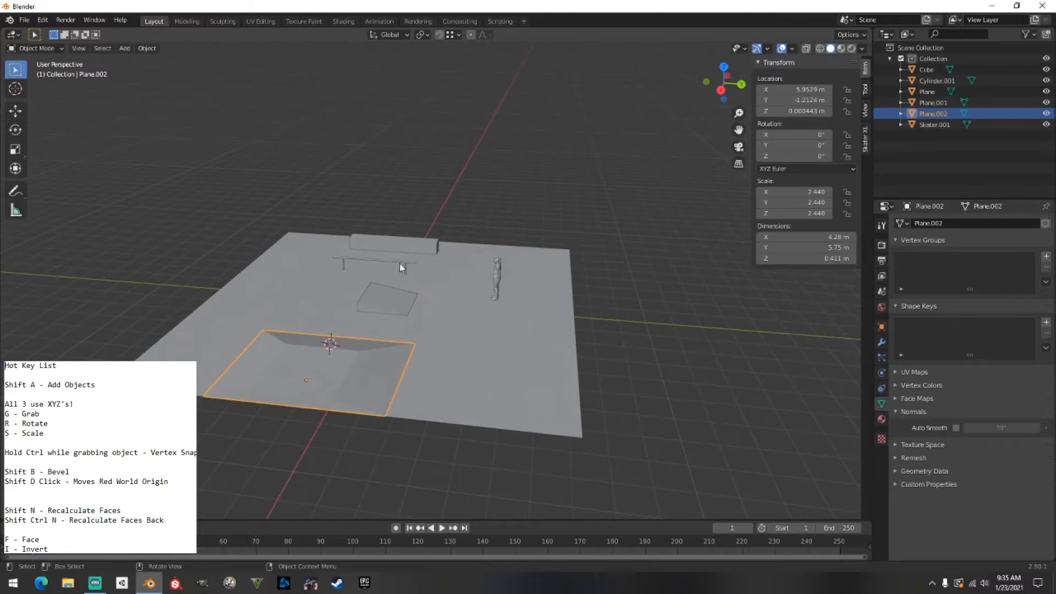
pyautogui.click(589, 302)
pyautogui.scroll(2, 495, 330)
pyautogui.moveTo(358, 379); pyautogui.dragTo(487, 342, button='middle')
pyautogui.keyDown('shift'); pyautogui.moveTo(487, 342); pyautogui.dragTo(309, 378, button='middle'); pyautogui.keyUp('shift')
pyautogui.scroll(-3, 427, 348)
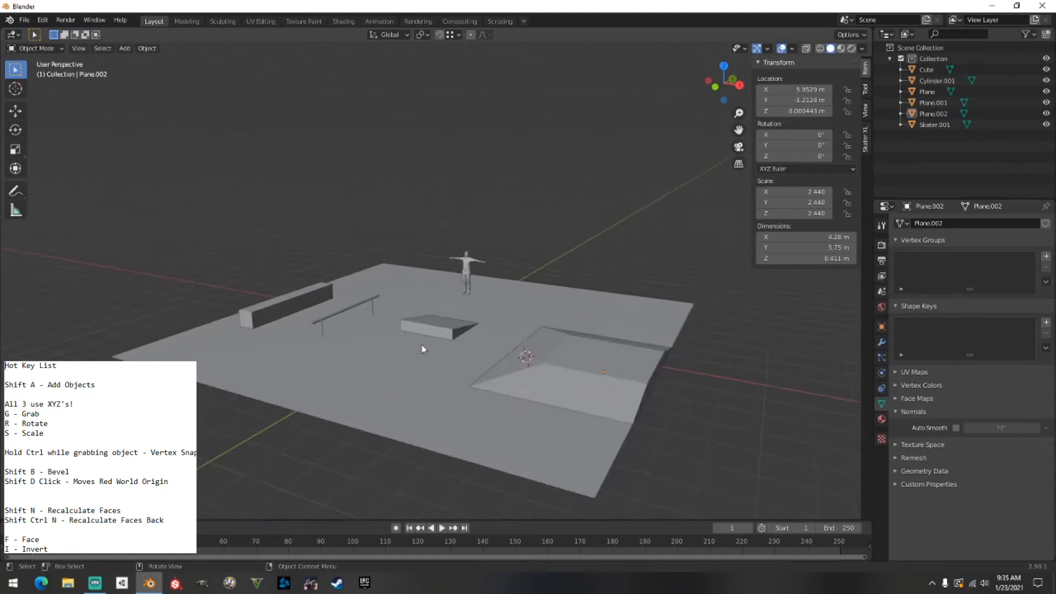
pyautogui.moveTo(427, 349); pyautogui.dragTo(384, 368, button='middle')
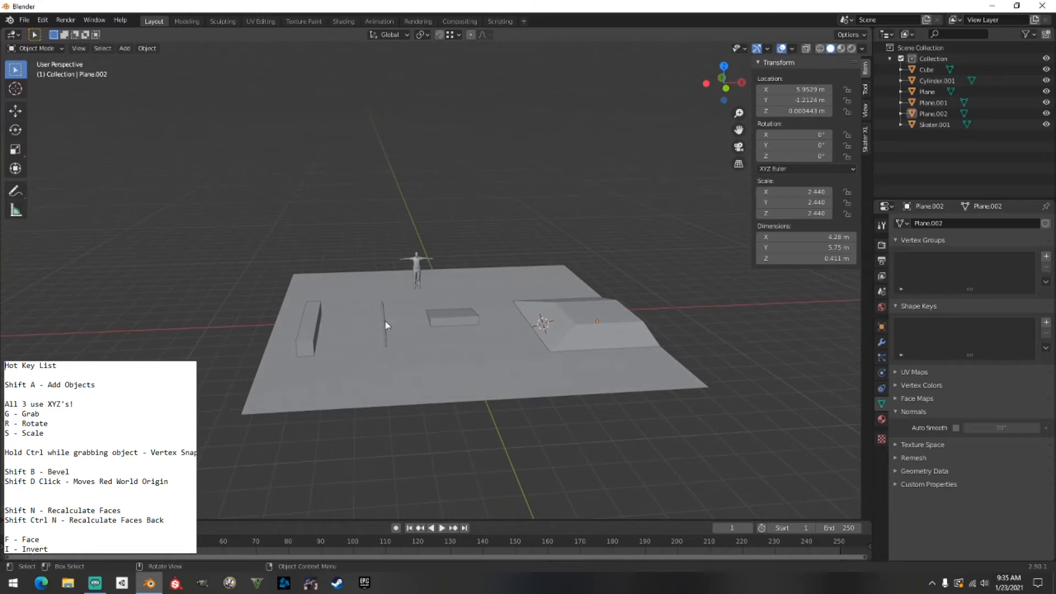